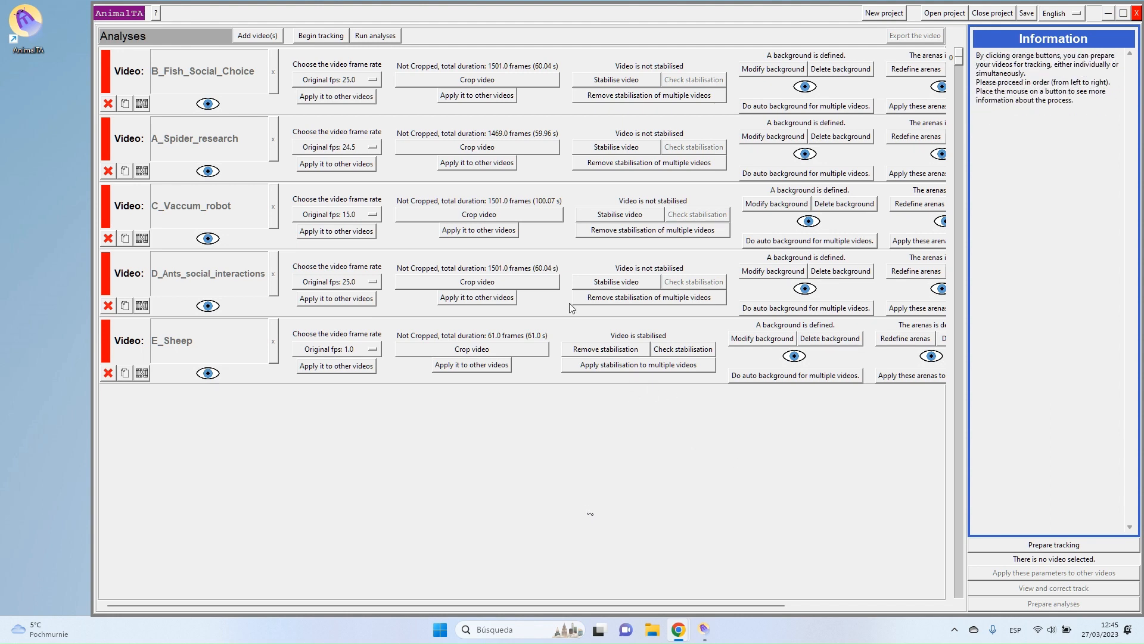
- Preview the spider, fish, vacuum robot, ants and sheep videos one after another
click(205, 173)
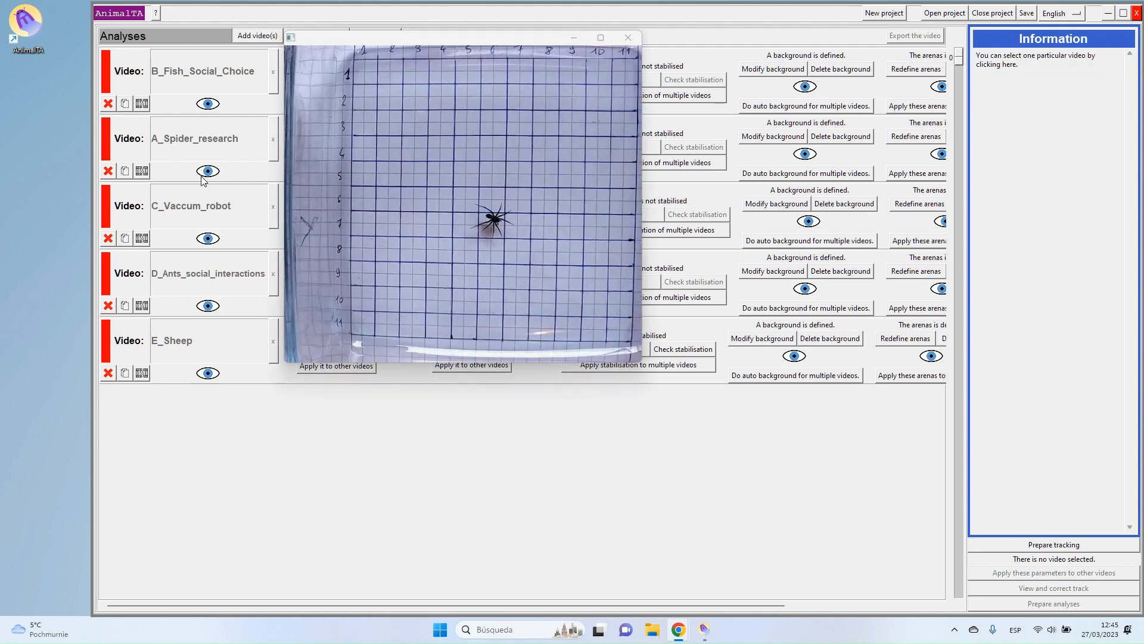
click(208, 103)
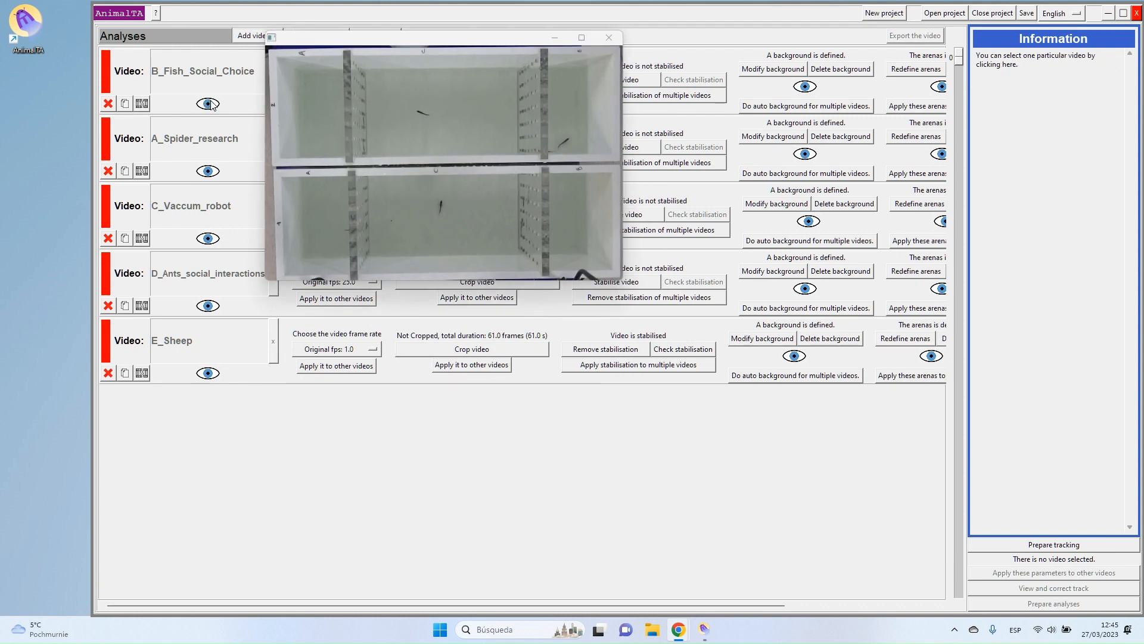
click(208, 239)
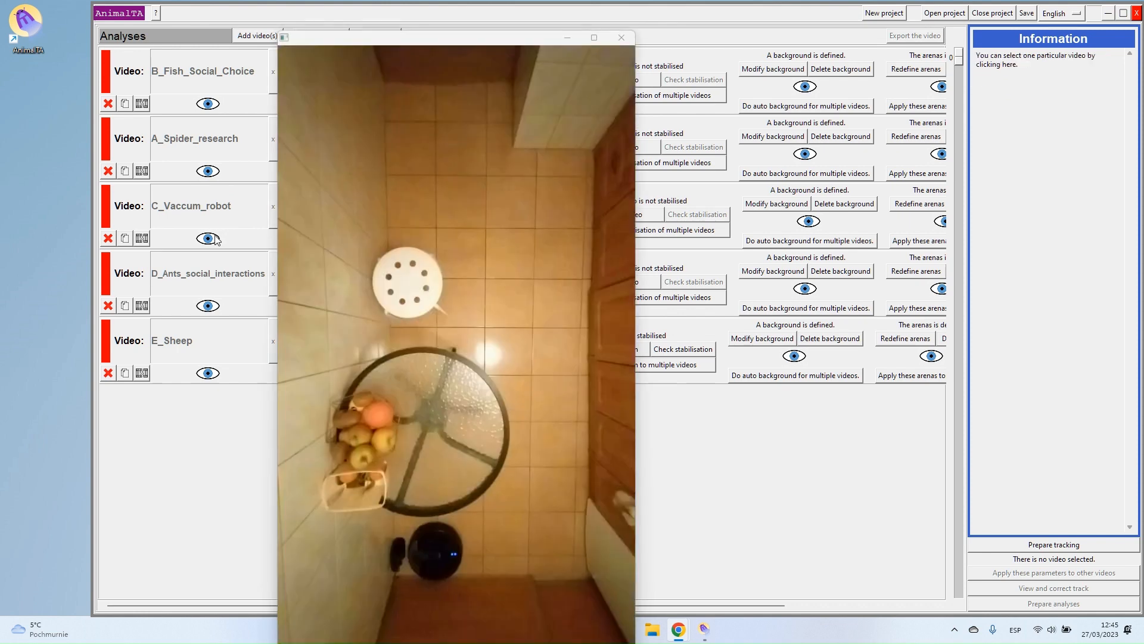
click(208, 306)
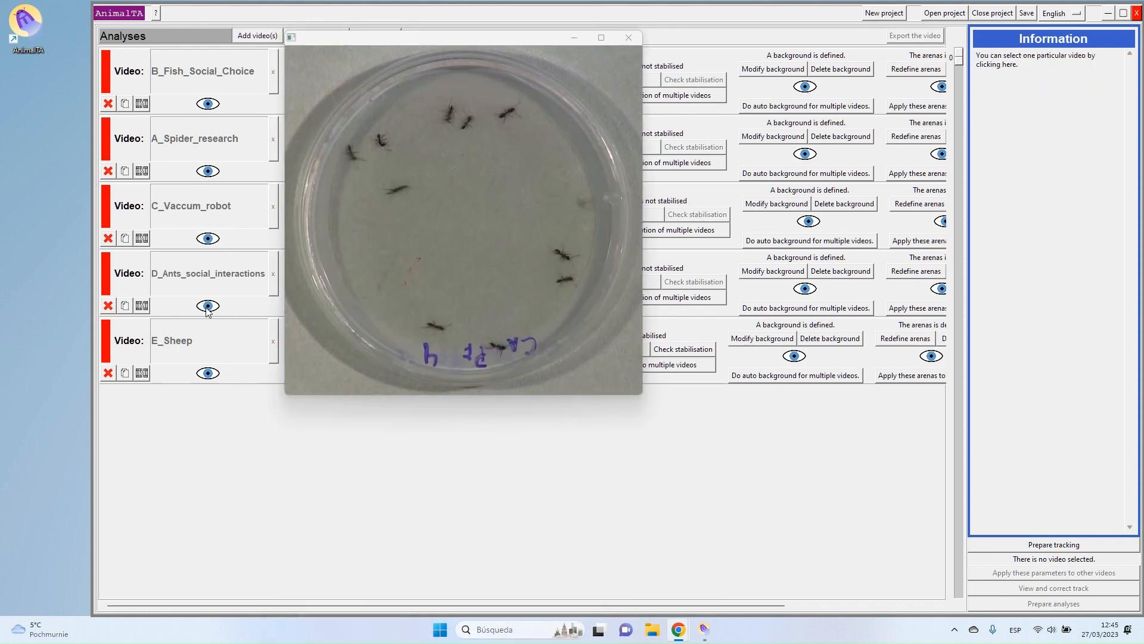
click(206, 373)
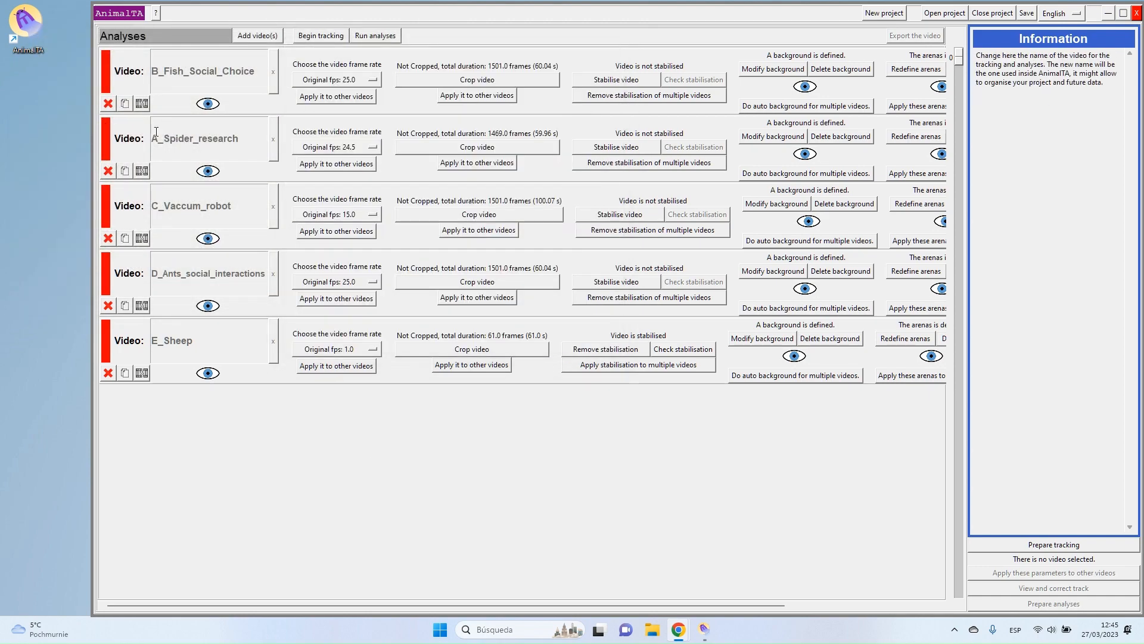
- Open the analysis preparation for the A_Spider_research video and go to about frame 1080
click(124, 145)
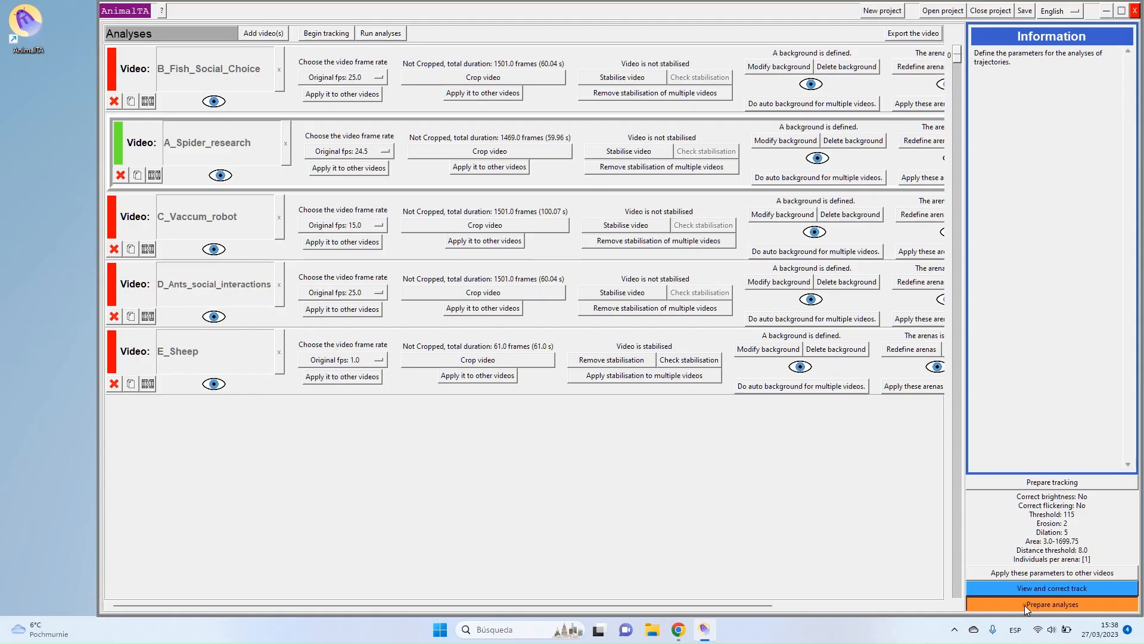
click(1024, 606)
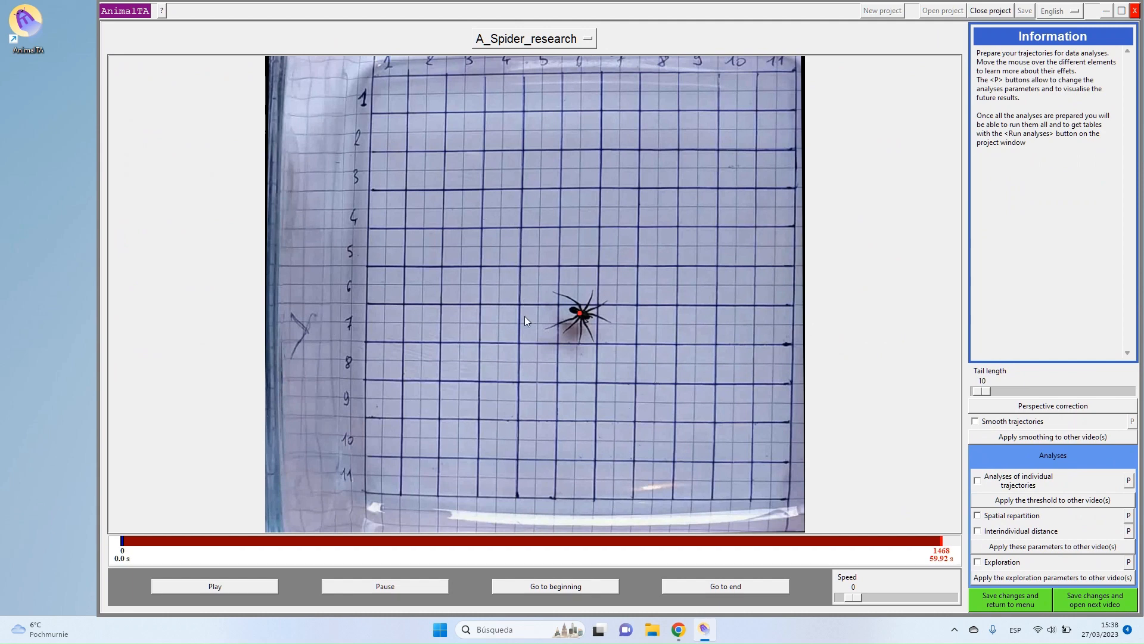
mouse_move(226, 537)
mouse_down()
mouse_move(174, 541)
mouse_move(671, 546)
mouse_move(735, 562)
mouse_move(726, 559)
mouse_up()
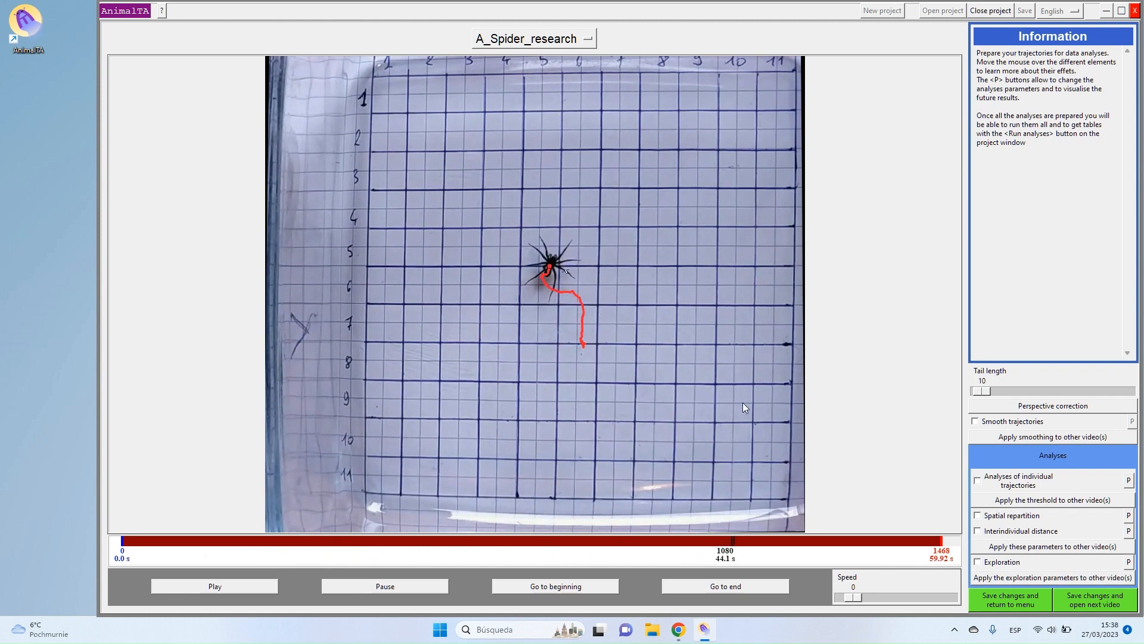
- Set the trajectory tail length to 24 and enable trajectory smoothing
mouse_move(987, 432)
drag(982, 391, 990, 396)
key(ctrl)
ctrl+scroll(549, 264, up, 3)
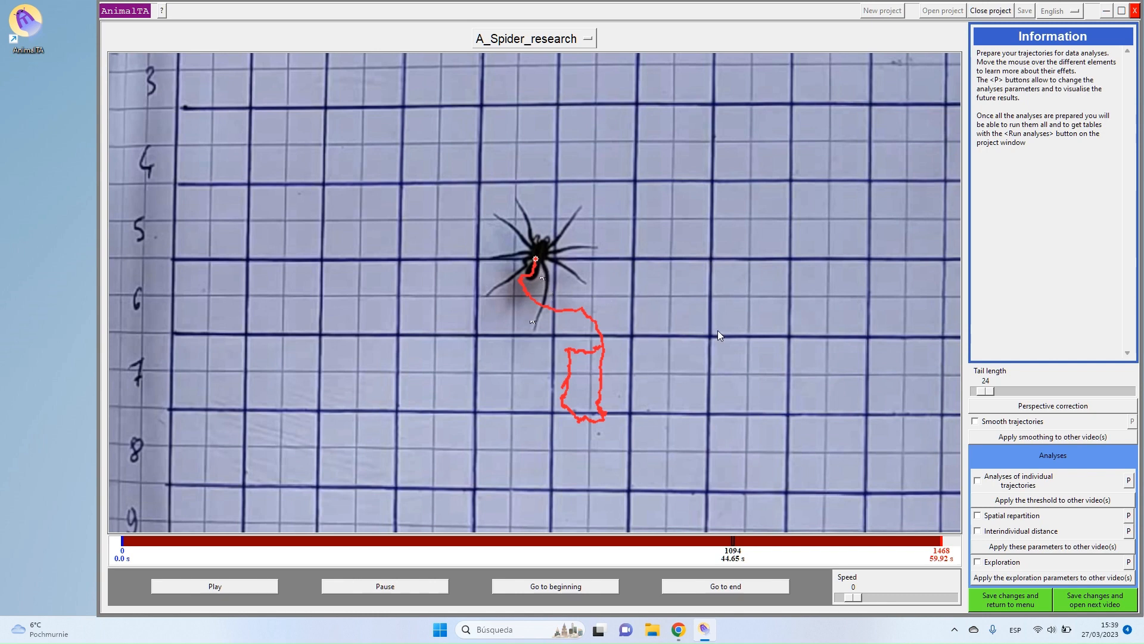
mouse_move(984, 426)
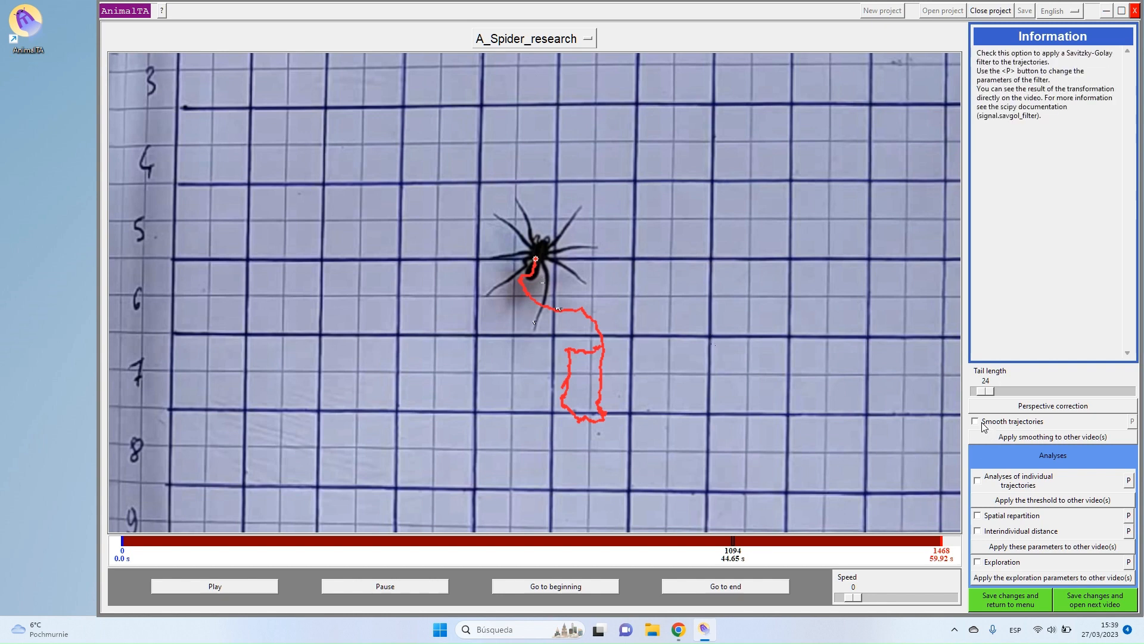
click(982, 421)
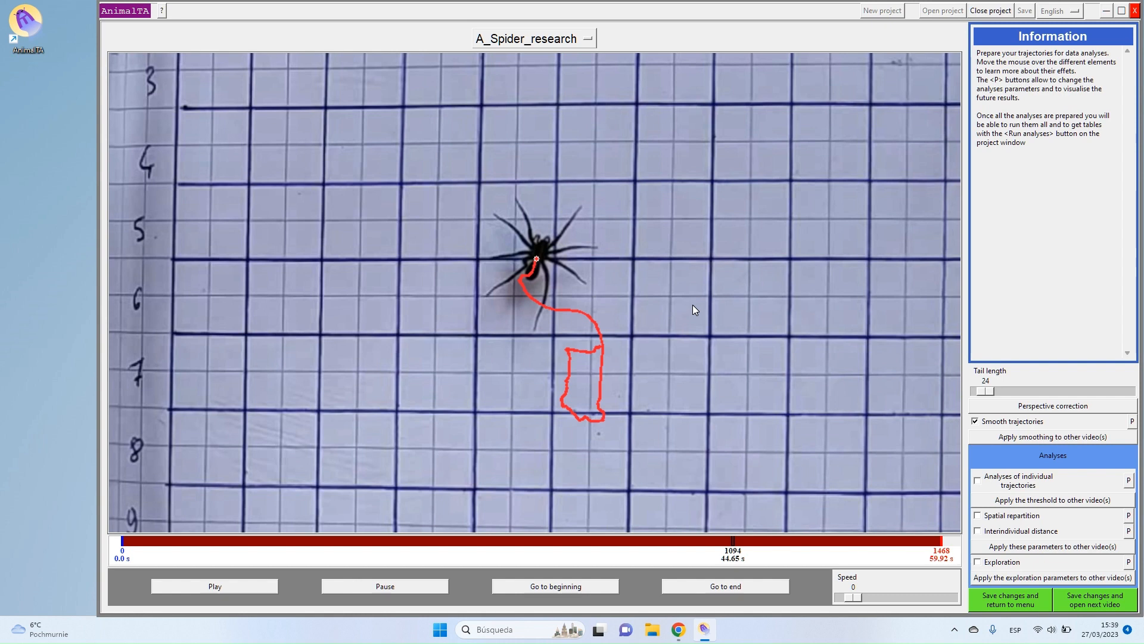
- Open the smoothing parameters and preview the trajectory with a window length of 99
mouse_move(1012, 422)
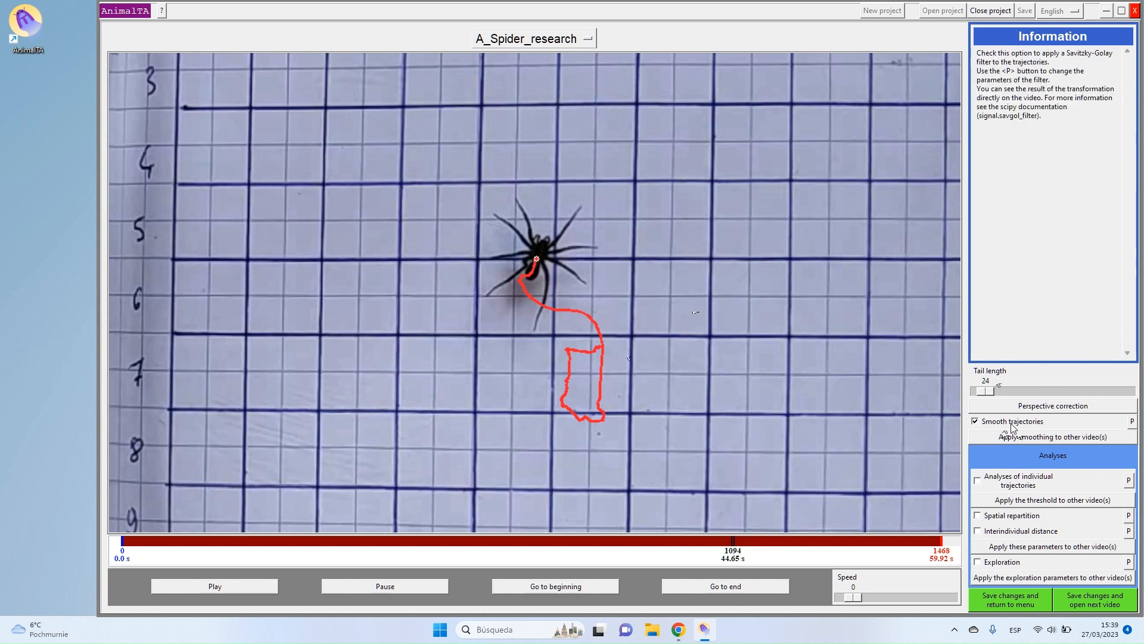
click(1132, 422)
drag(191, 88, 836, 242)
drag(775, 282, 851, 292)
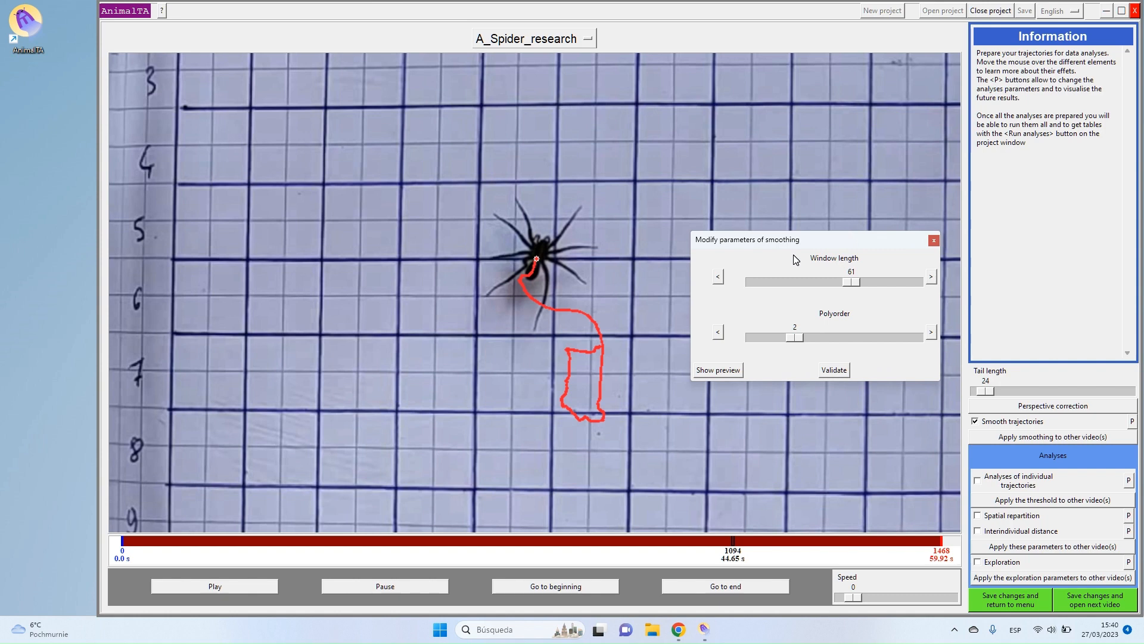
drag(851, 285, 915, 290)
click(728, 372)
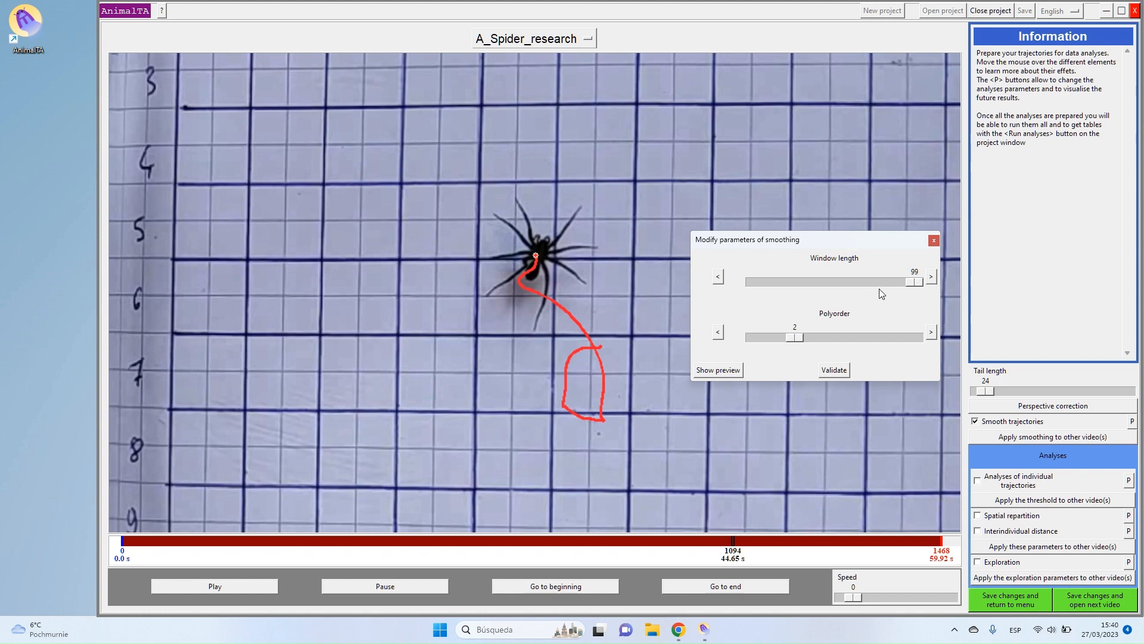
- Preview the smoothing with a window length of 17 and close the parameters without validating them
drag(914, 282, 782, 287)
click(710, 373)
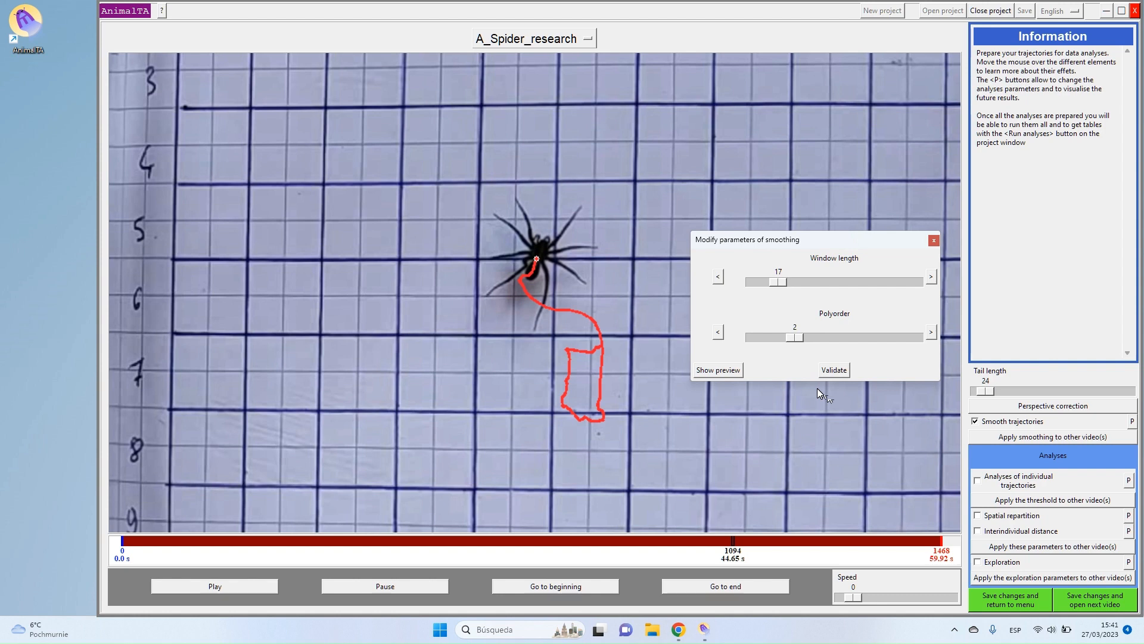
click(932, 242)
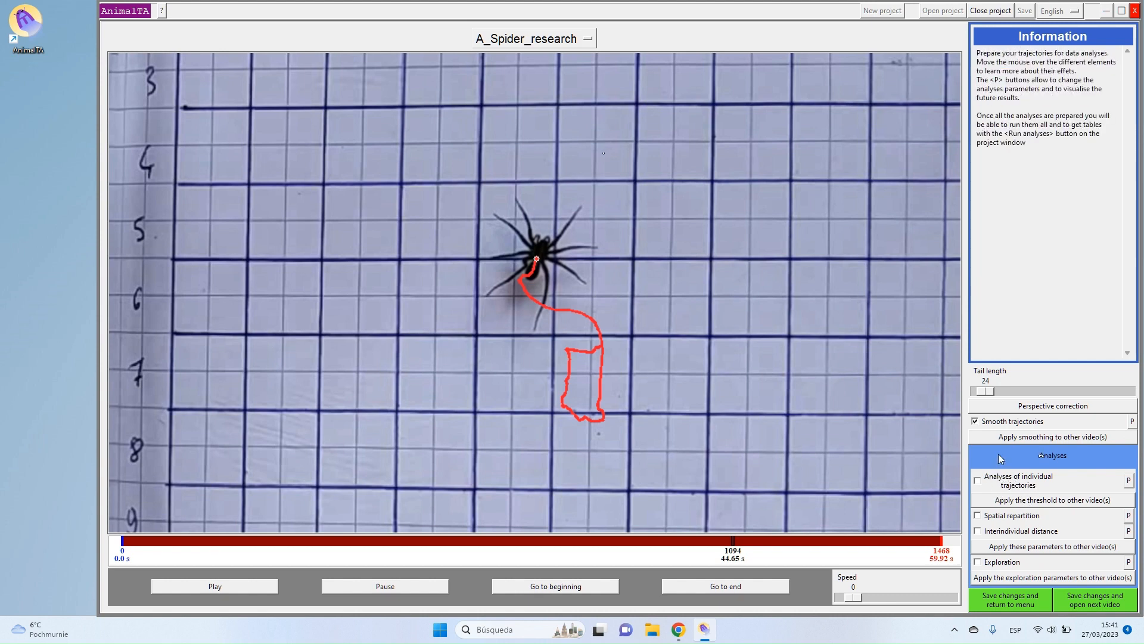
- Enable only the analyses of individual trajectories, with spatial repartition and interindividual distance switched off
click(1016, 484)
click(990, 529)
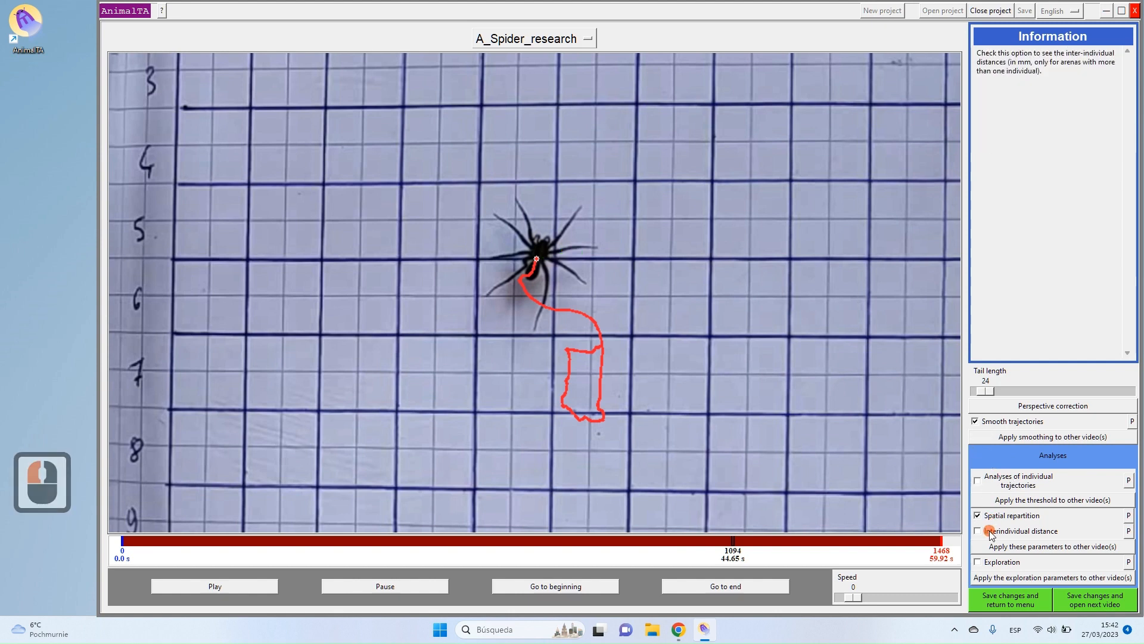
click(989, 531)
click(999, 516)
click(996, 481)
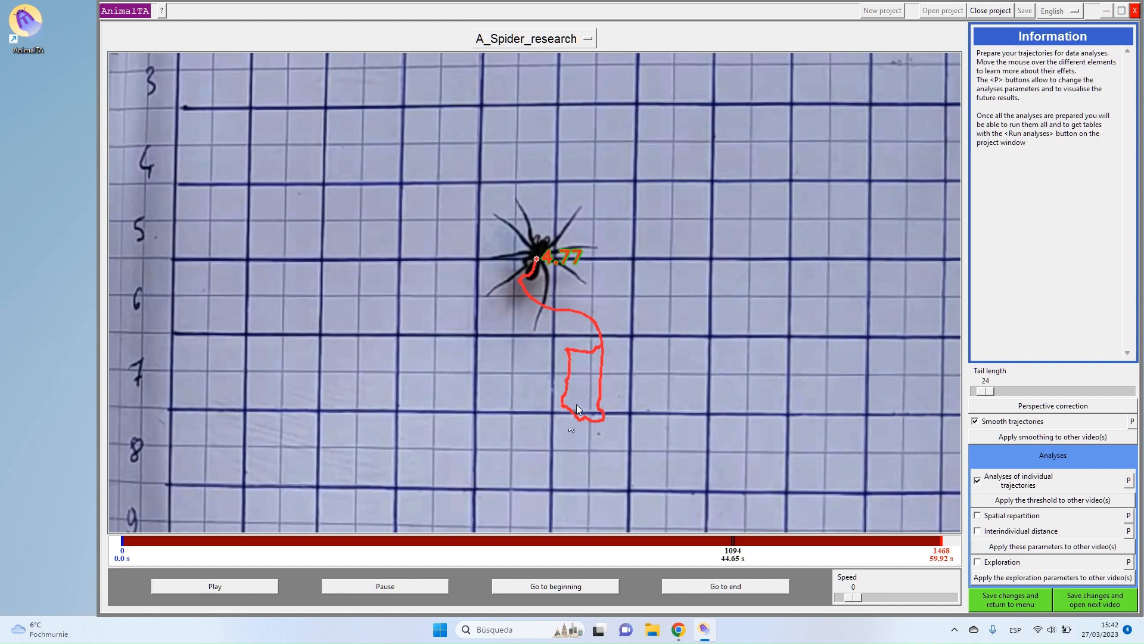
- Scrub the spider video to about frame 1033 to examine the speed shown beside the animal
ctrl+scroll(681, 288, down, 3)
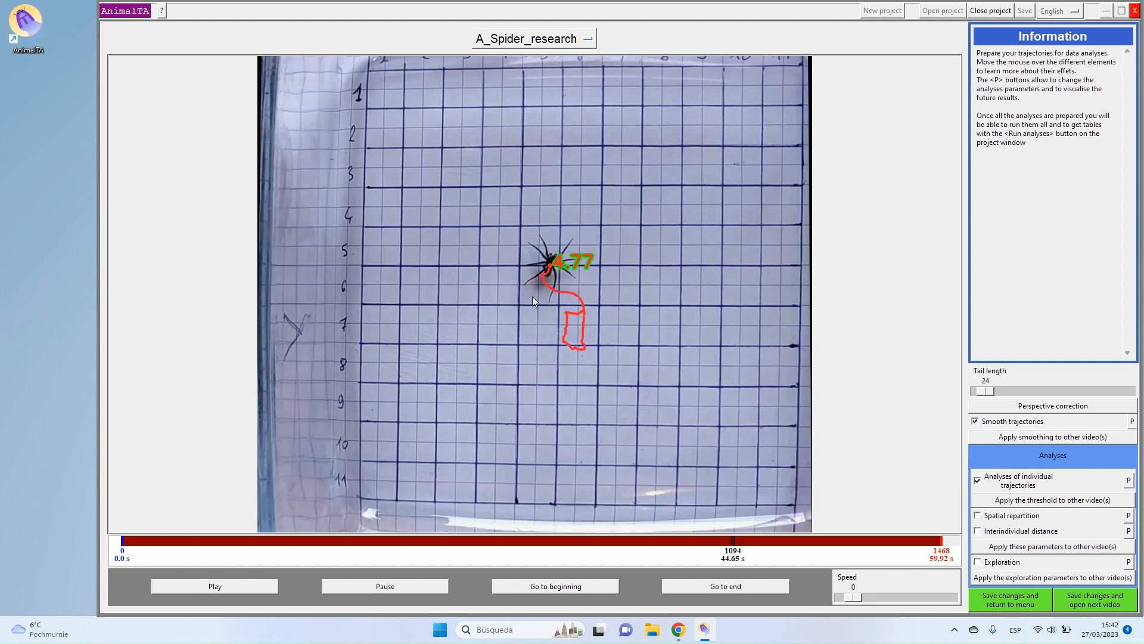
drag(417, 541, 677, 543)
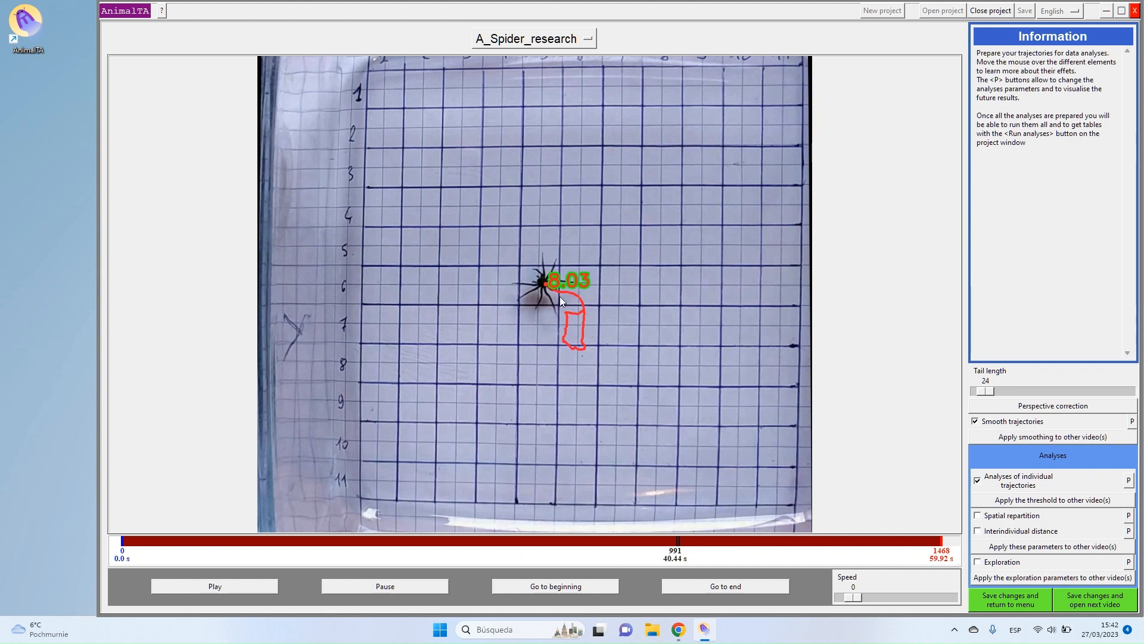
click(696, 543)
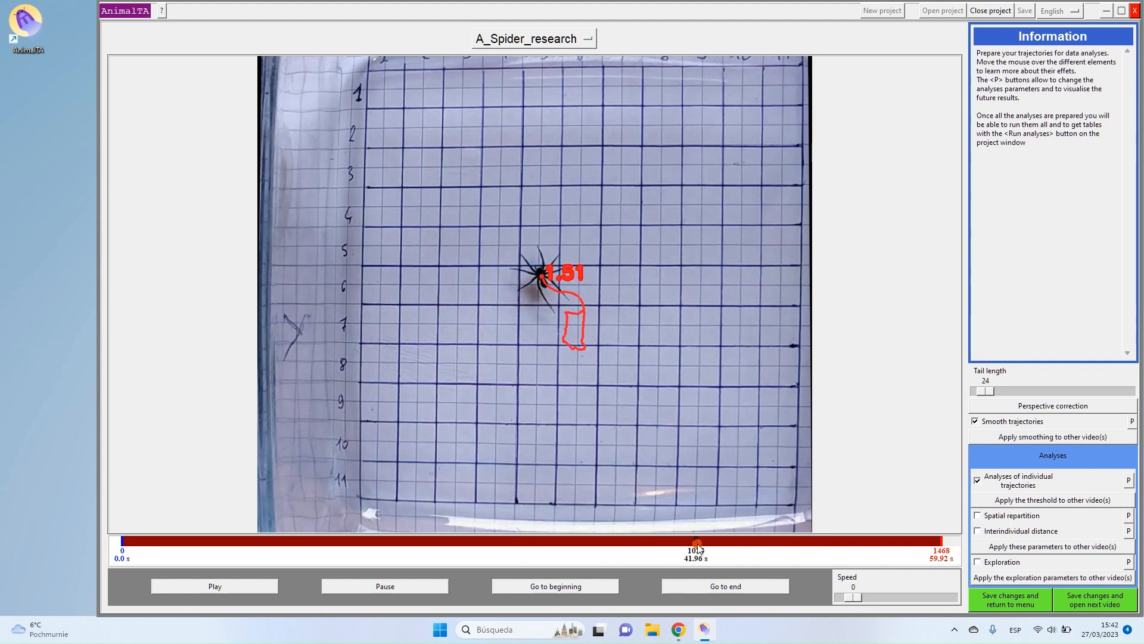
drag(697, 543, 699, 543)
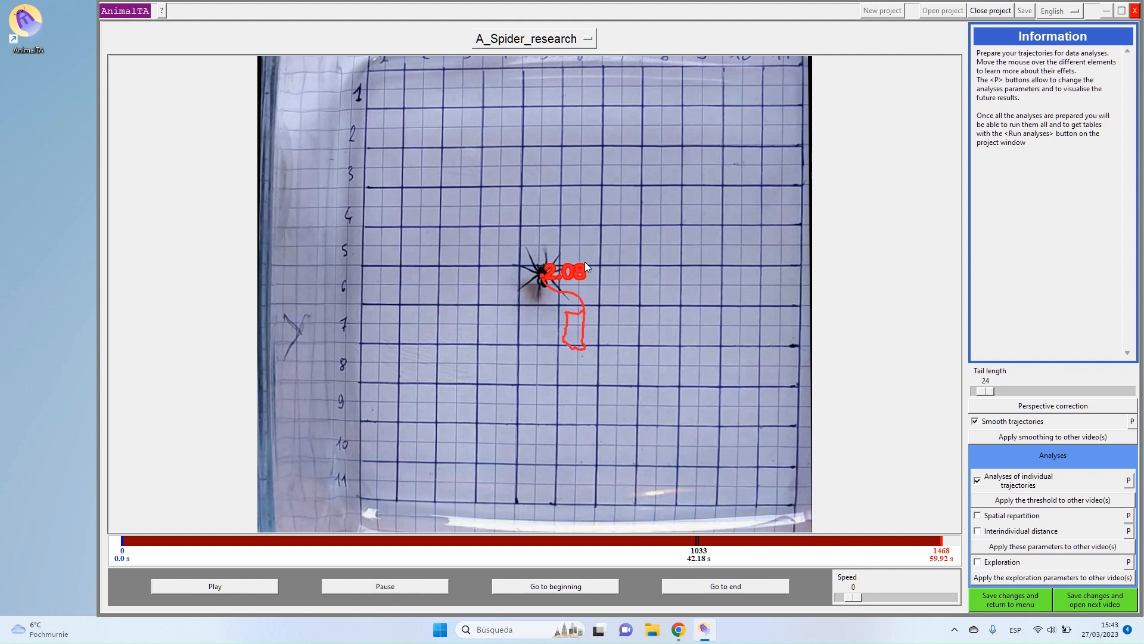
- Step through the frames forwards and backwards up to frame 1087 to compare the spider's speed with its movement
key(Right)
key(Right)
key(Right)
key(Right)
key(Right)
key(Right)
key(Right)
key(Right)
key(Right)
key(Right)
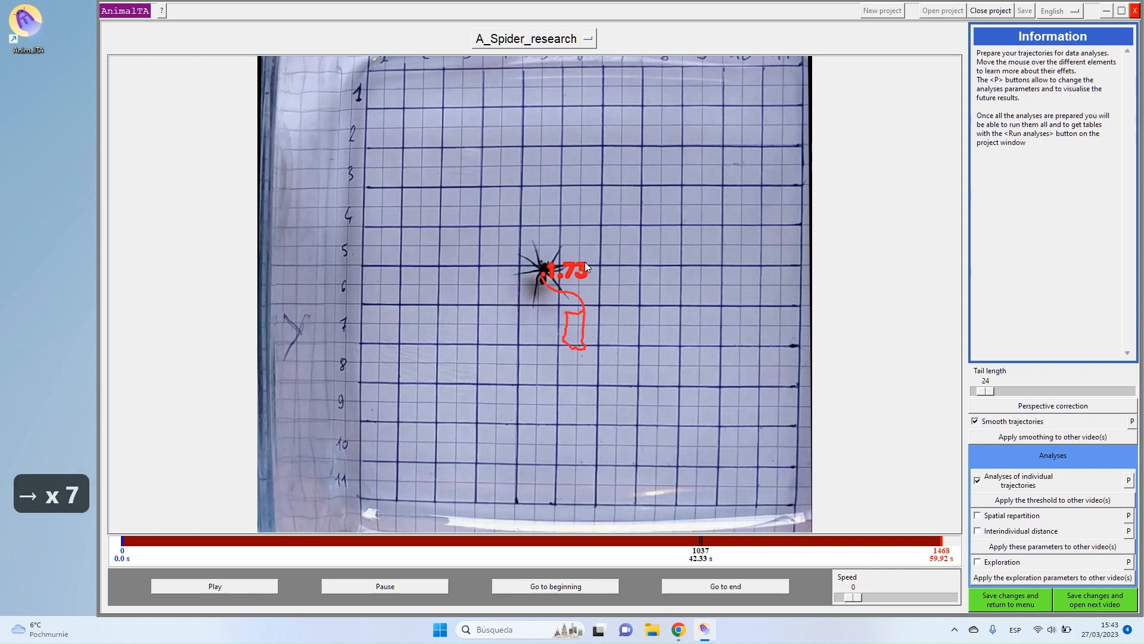
key(Right)
key(Right)
key(Right)
key(Right)
key(Right)
key(Right)
key(Right)
key(Right)
key(Right)
key(Right)
key(Right)
key(Right)
key(Right)
key(Right)
key(Right)
key(Right)
key(Right)
key(Right)
key(Right)
key(Right)
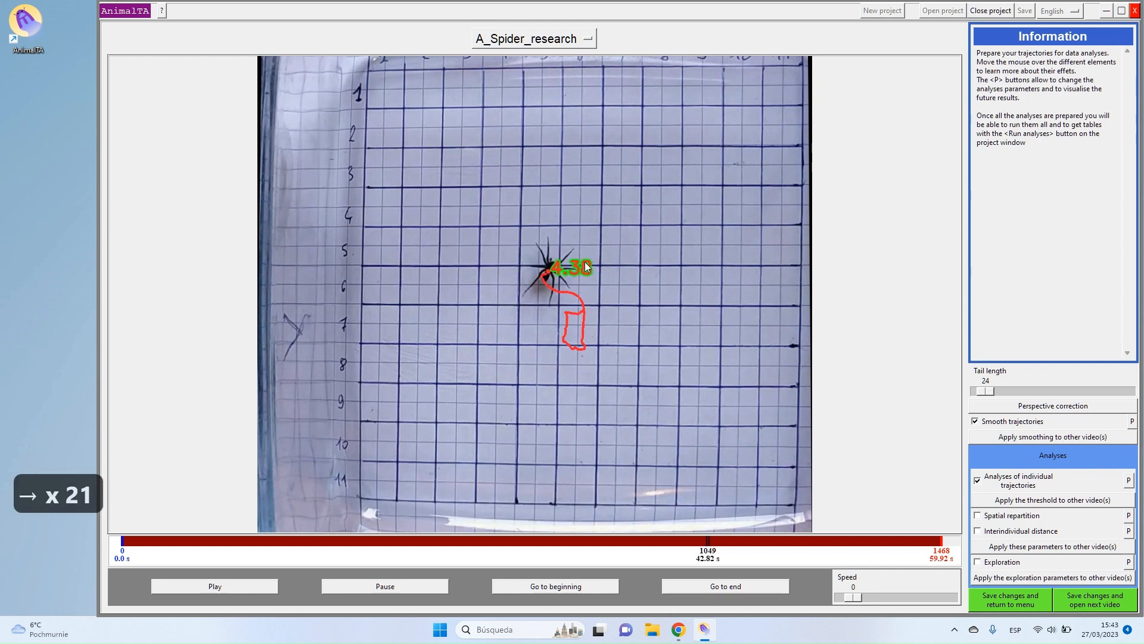
key(Left)
key(Left)
key(Left)
key(Left)
key(Left)
key(Left)
key(Left)
key(Right)
key(Right)
key(Right)
key(Right)
key(Right)
key(Right)
key(Right)
key(Right)
key(Right)
key(Right)
key(Right)
key(Right)
key(Right)
key(Right)
key(Right)
key(Right)
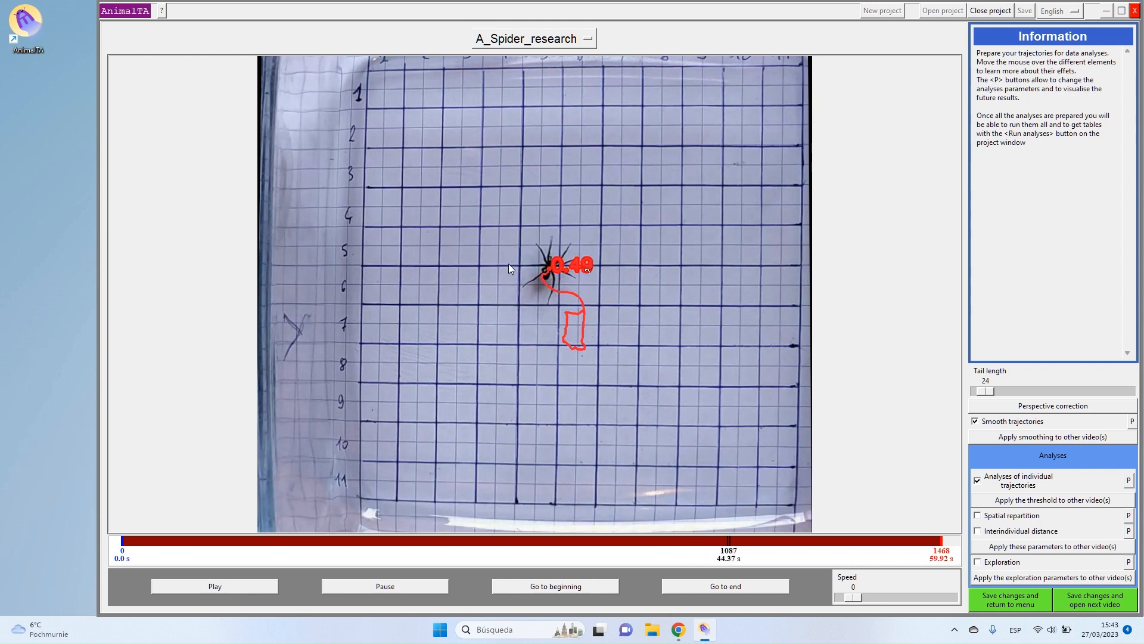
key(Left)
key(Left)
key(Left)
key(Left)
key(Left)
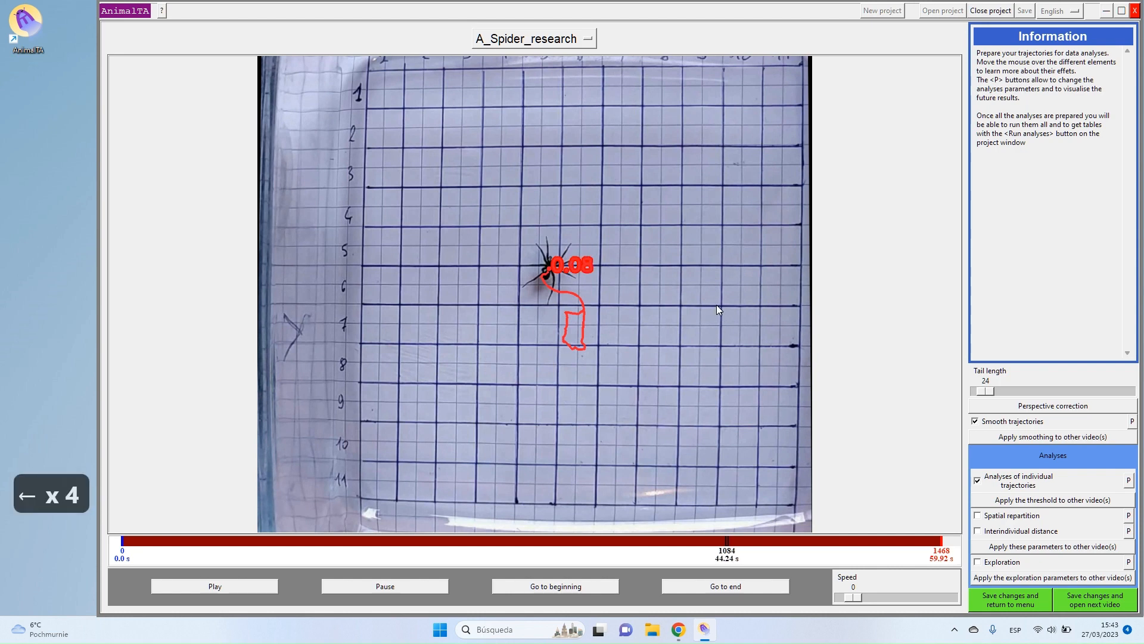
key(Right)
key(Right)
key(Right)
key(Right)
key(Left)
key(Right)
key(Right)
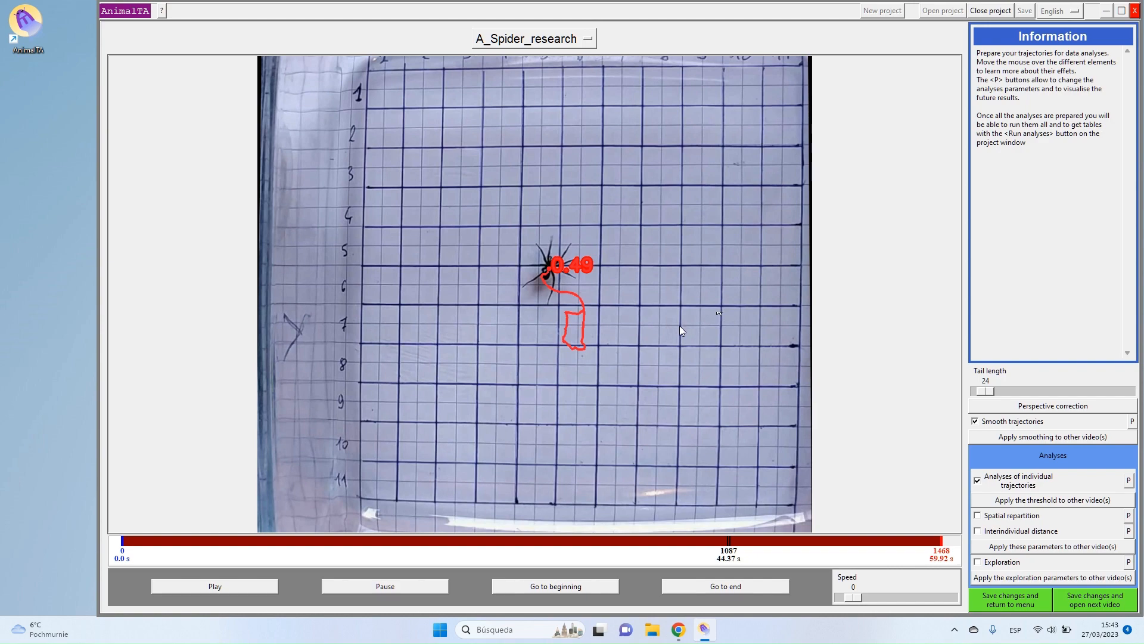
- Open the speed graph for the individual trajectory analysis and move its window off the video
click(1129, 480)
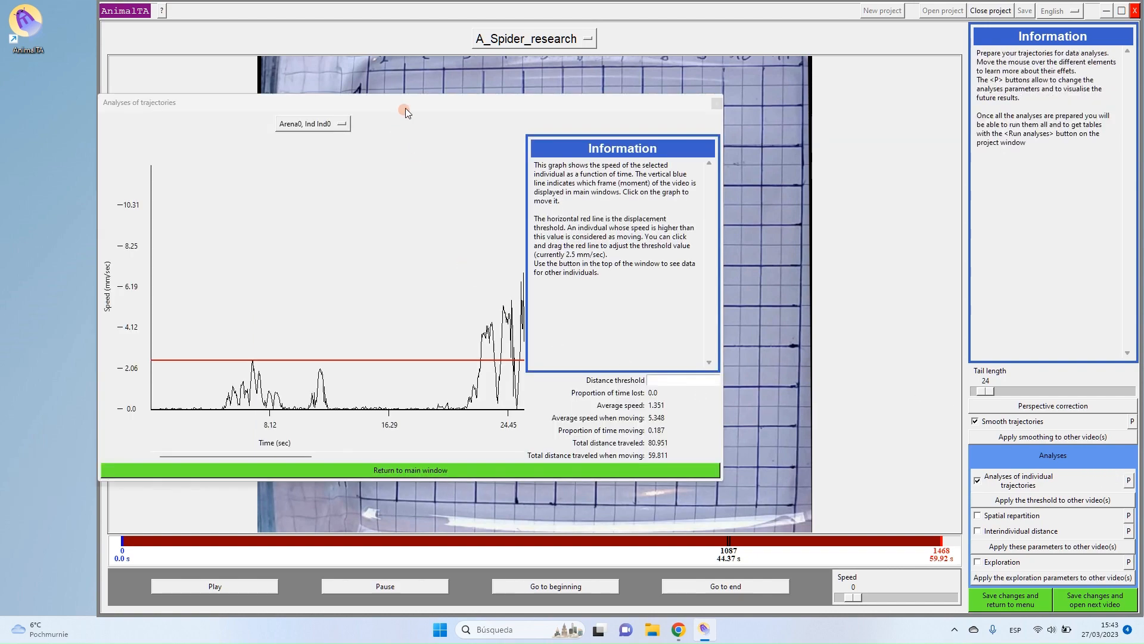
drag(405, 107, 763, 83)
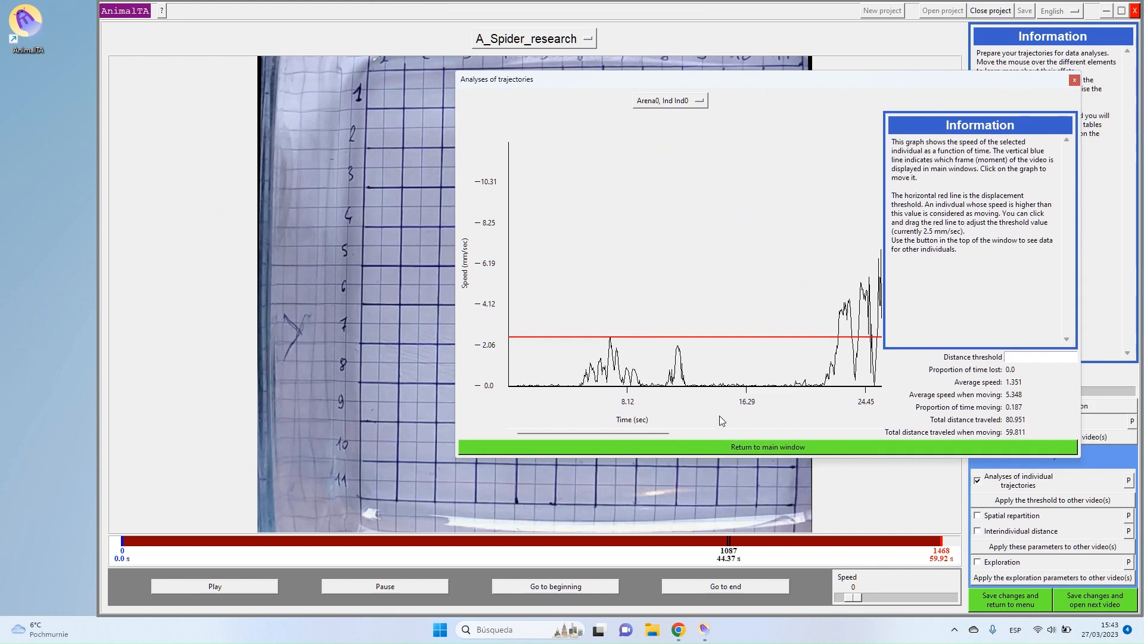
drag(685, 80, 813, 96)
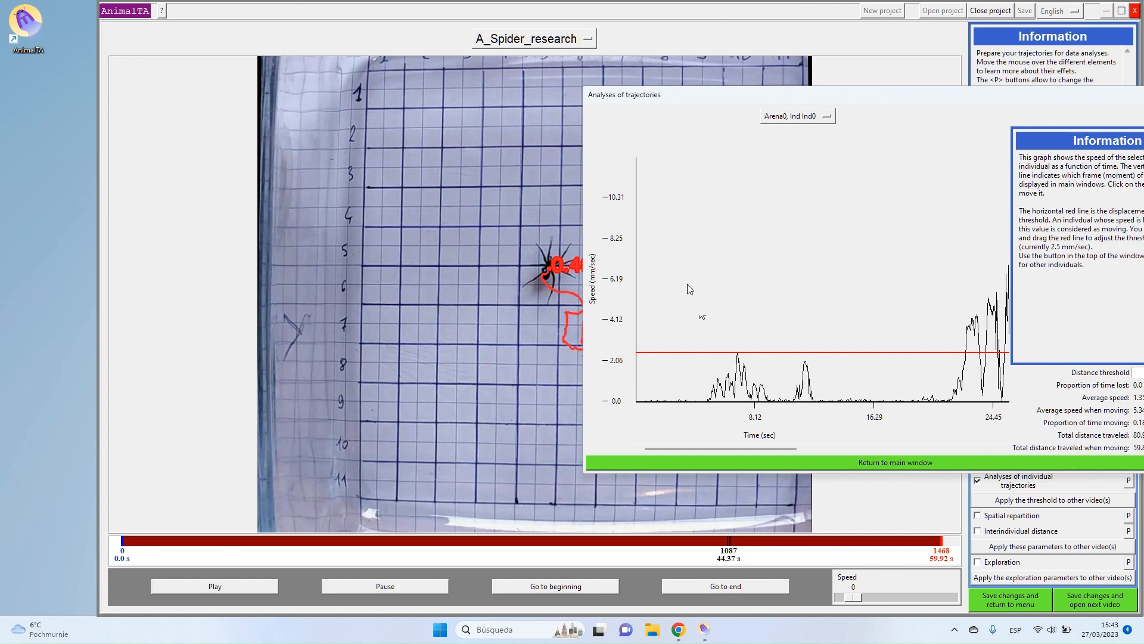
- Show the video at several moments up to about 15.6 s from the speed graph, and move the graph window clear of the spider
click(685, 271)
click(727, 273)
click(794, 299)
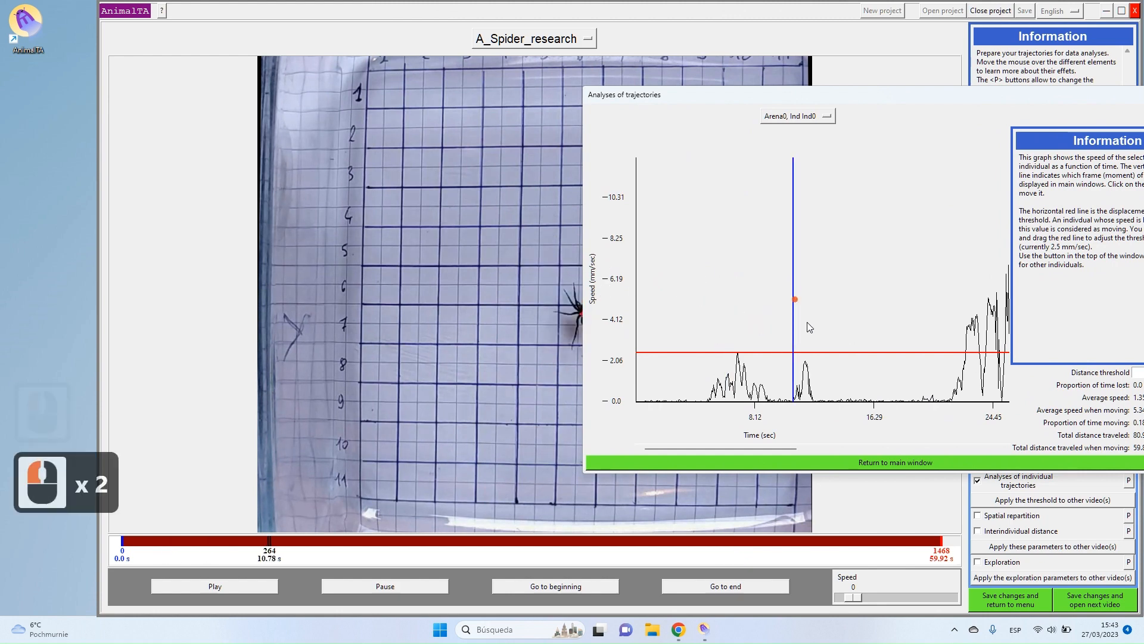
click(861, 268)
drag(857, 96, 975, 105)
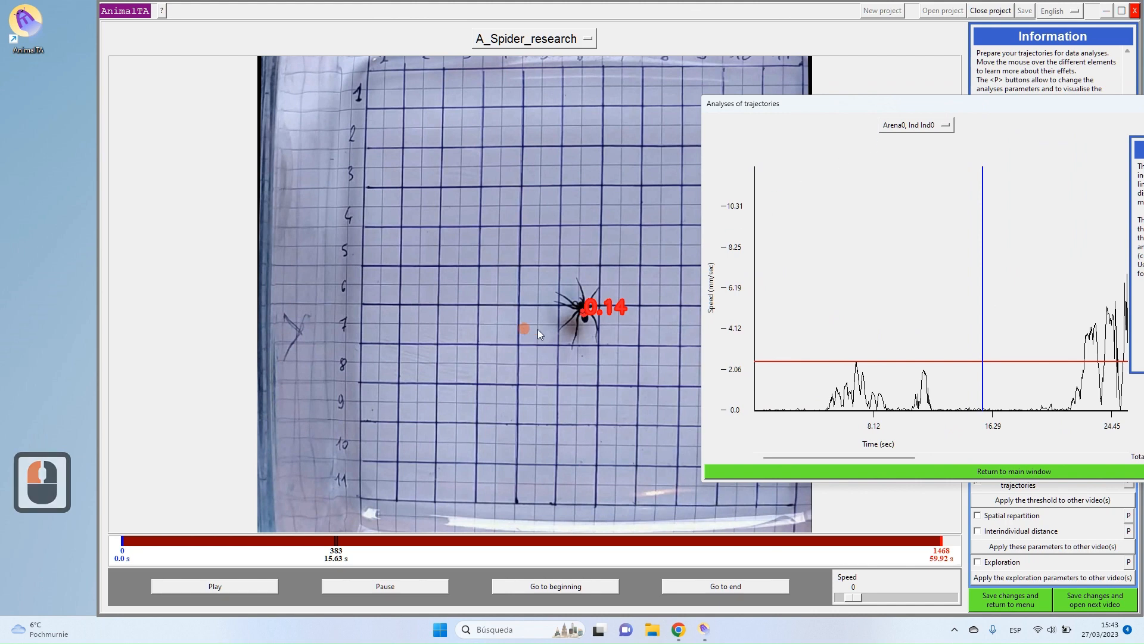
- Jump to further moments up to about 22 s on the speed graph, and scrub the video to frame 537
click(846, 278)
click(920, 277)
click(982, 276)
click(1026, 279)
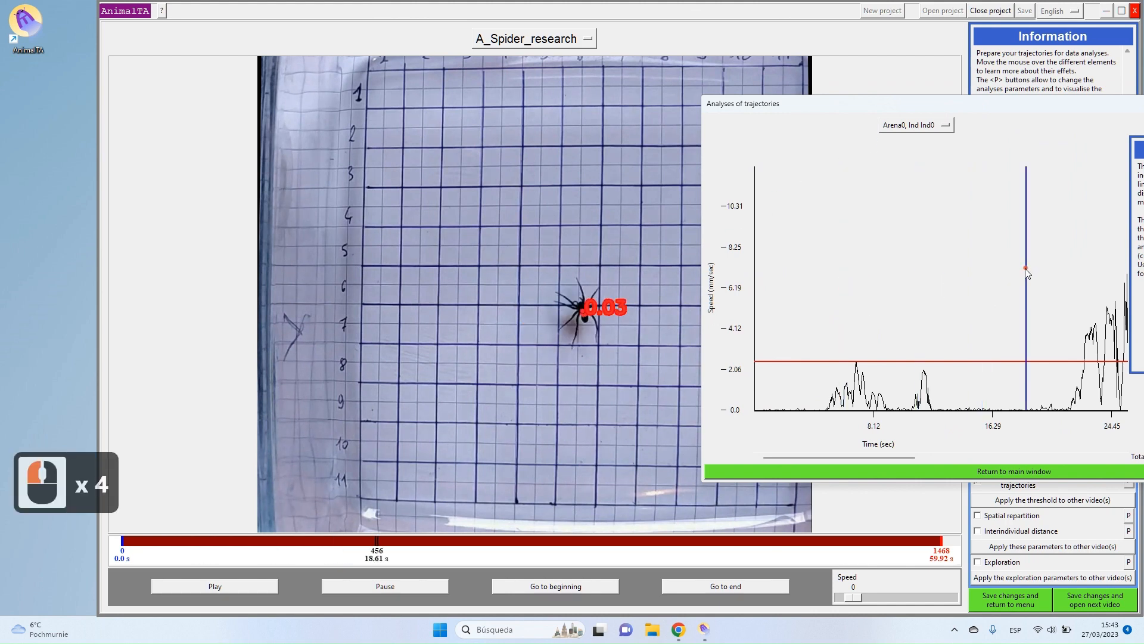
click(1058, 283)
click(1080, 295)
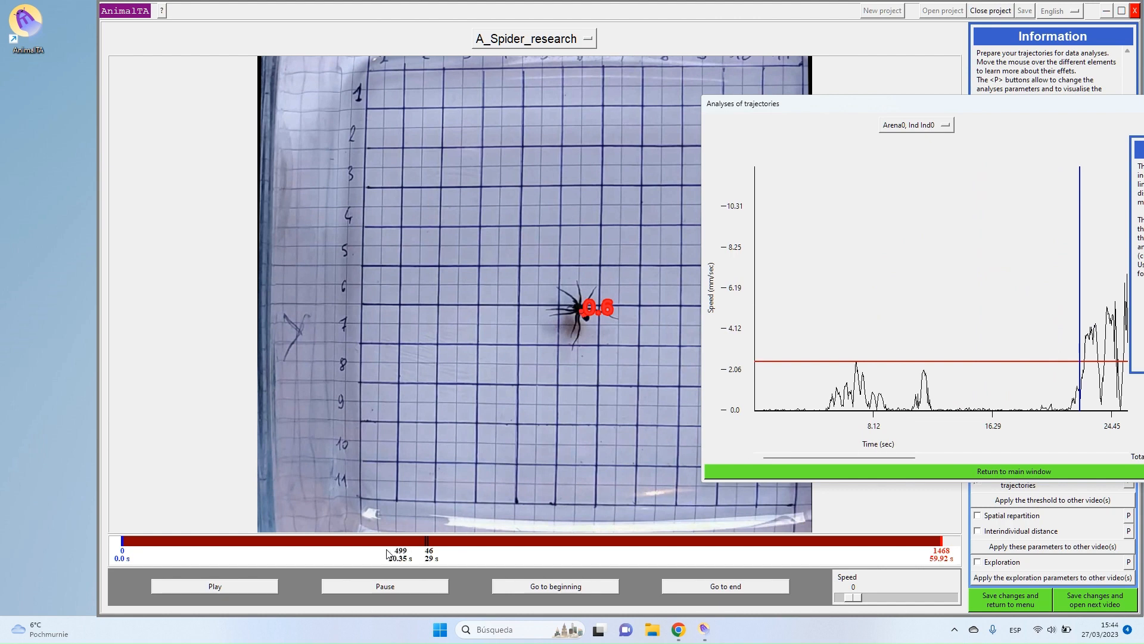
mouse_move(249, 542)
mouse_down()
mouse_move(398, 545)
mouse_move(224, 546)
mouse_move(462, 549)
mouse_move(422, 549)
mouse_up()
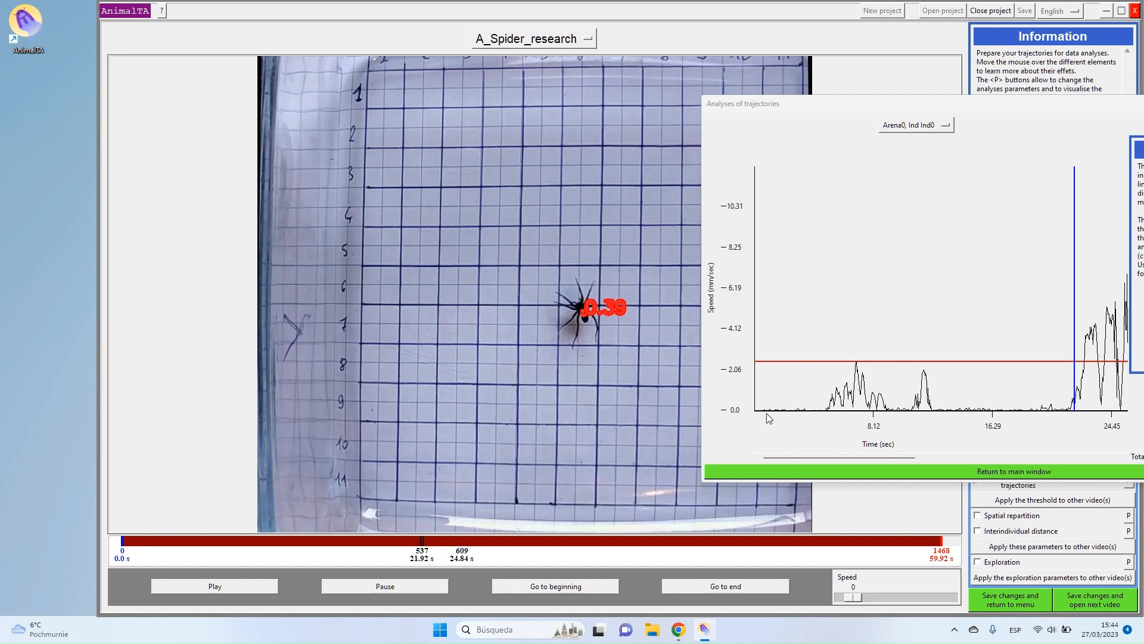
- Examine the speed graph up to about 40 s and place the displacement threshold line just above the early speed peaks
drag(871, 457, 947, 456)
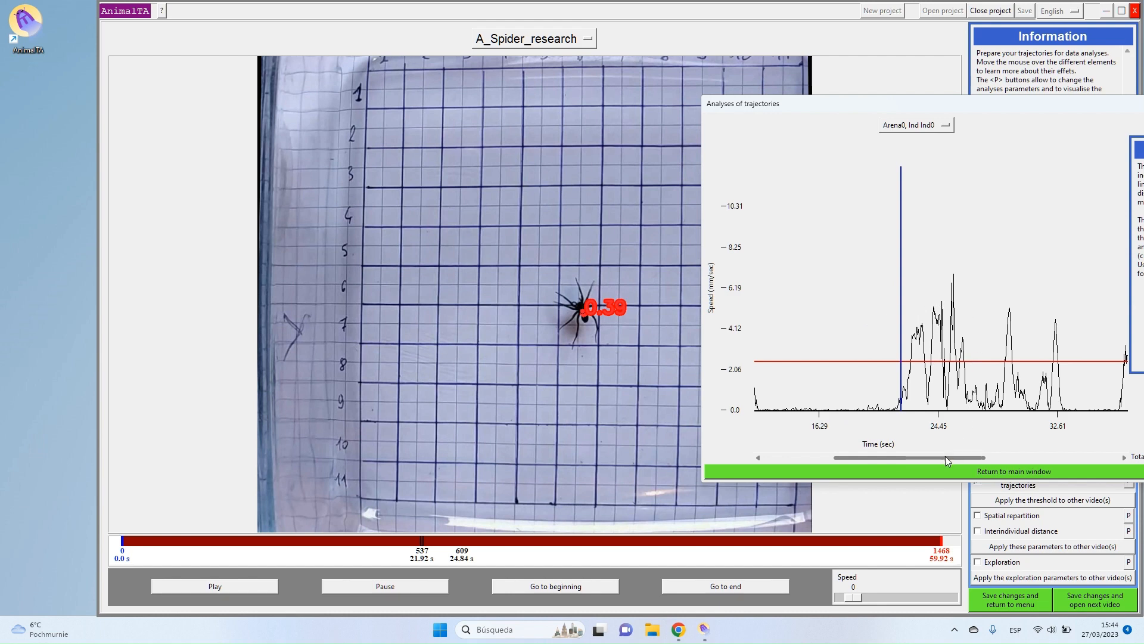
drag(947, 458, 995, 456)
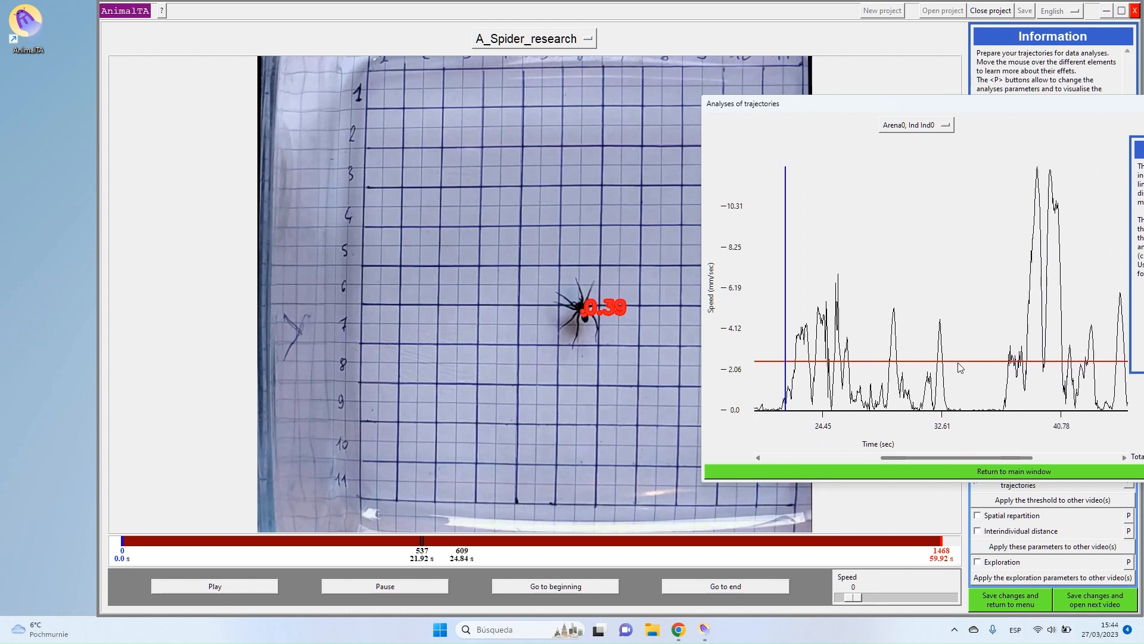
mouse_move(959, 363)
mouse_down()
mouse_move(957, 373)
mouse_move(967, 340)
mouse_move(969, 399)
mouse_move(966, 364)
mouse_up()
drag(959, 456, 832, 431)
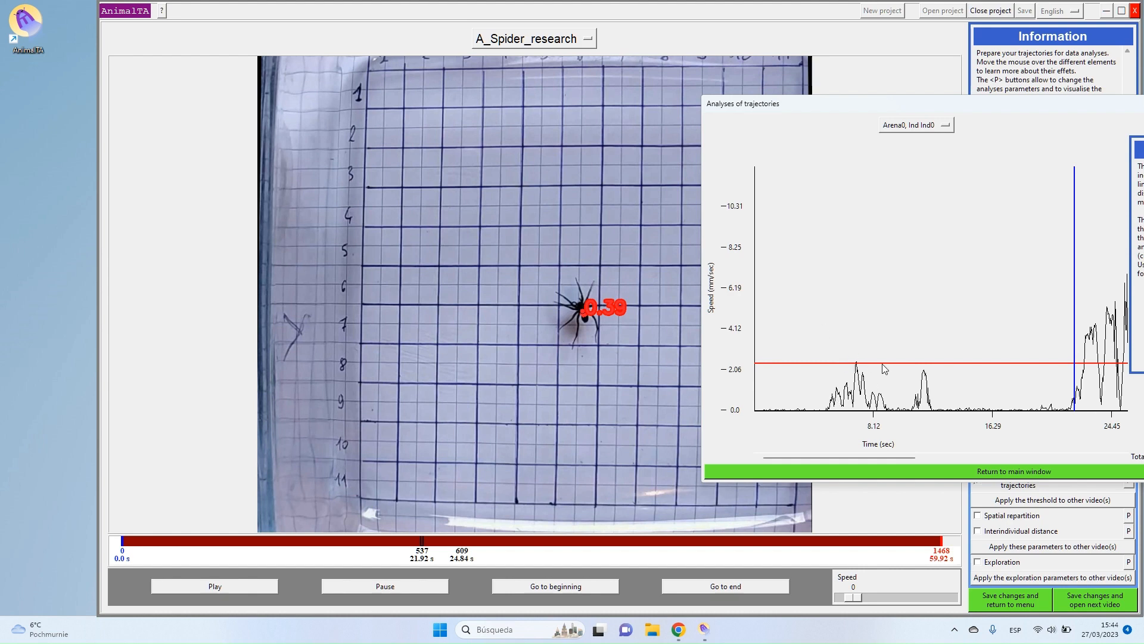
drag(882, 362, 881, 358)
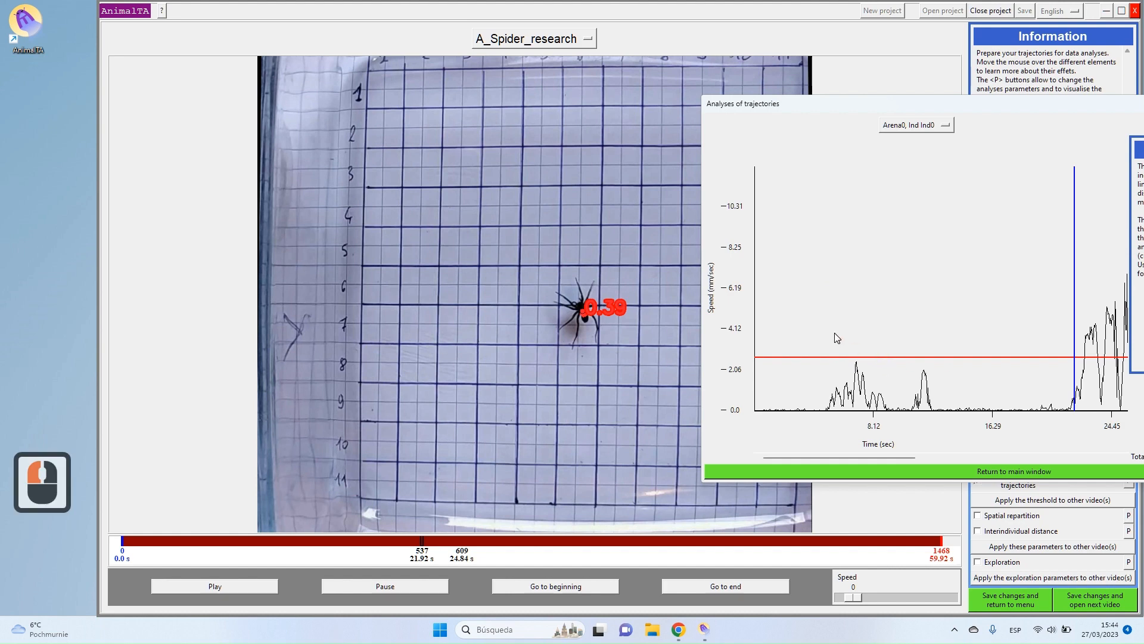
- Show the video at about 6.7 s from the speed graph and play it to frame 299
double_click(853, 356)
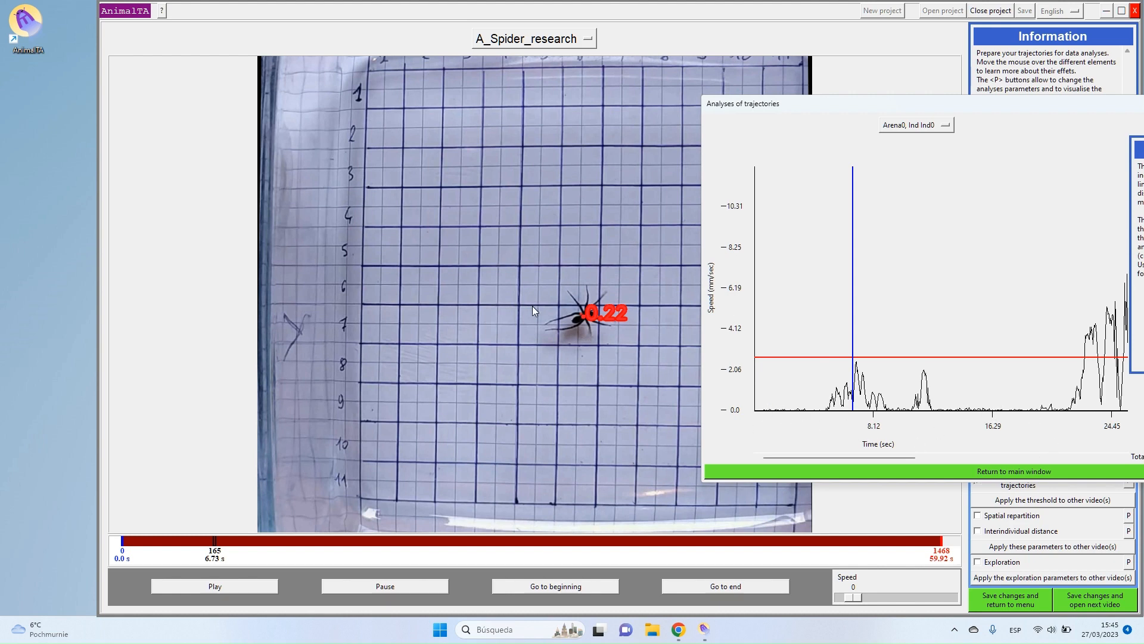
key(space)
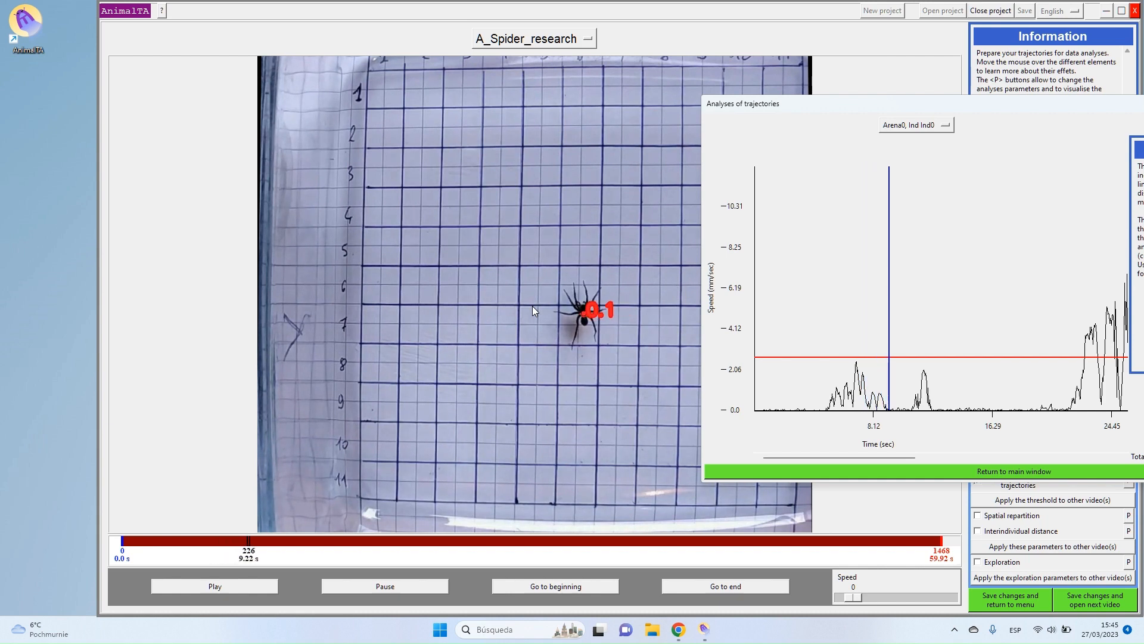
click(814, 332)
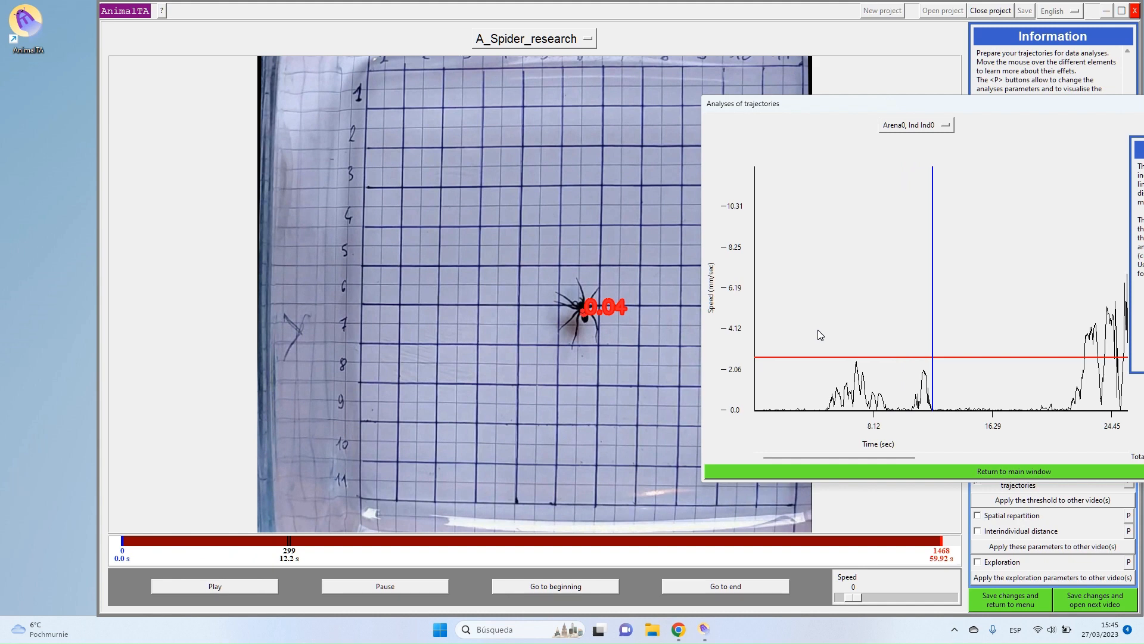
- Lower the displacement threshold line near zero, raise it to 2.565 mm/sec, and play the video from about 25 s
drag(814, 358, 815, 402)
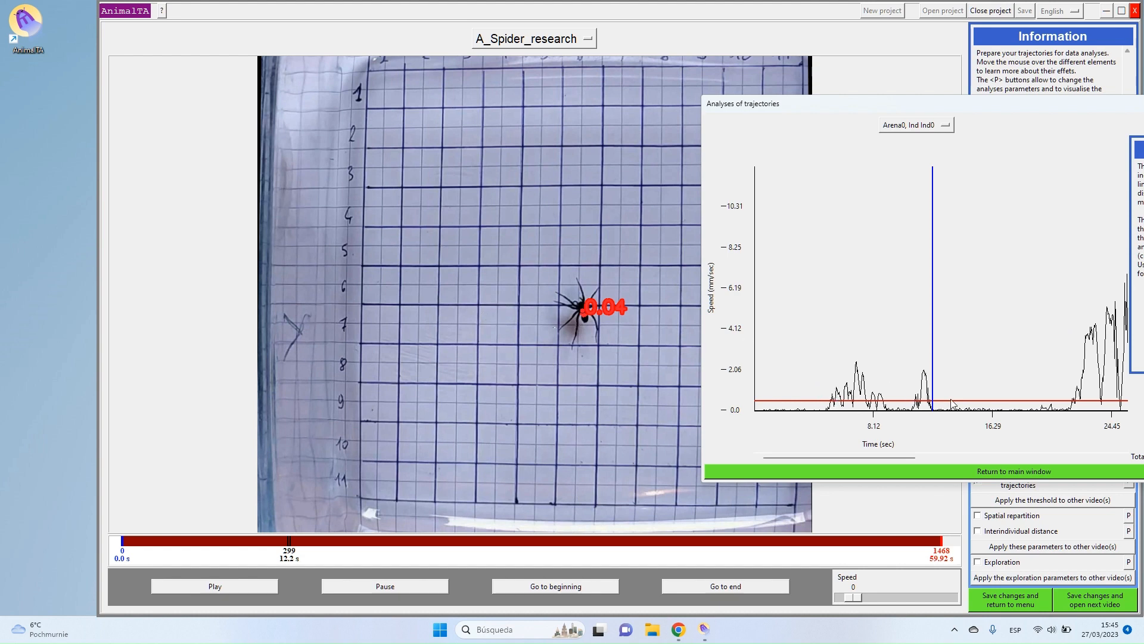
drag(951, 400, 948, 363)
click(1081, 335)
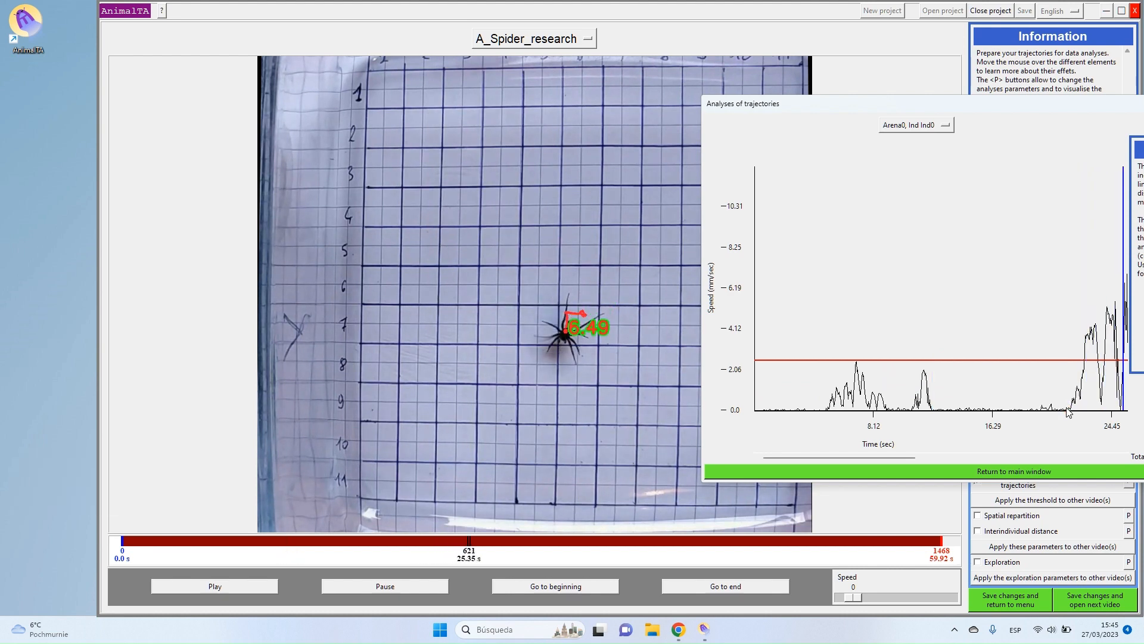
key(space)
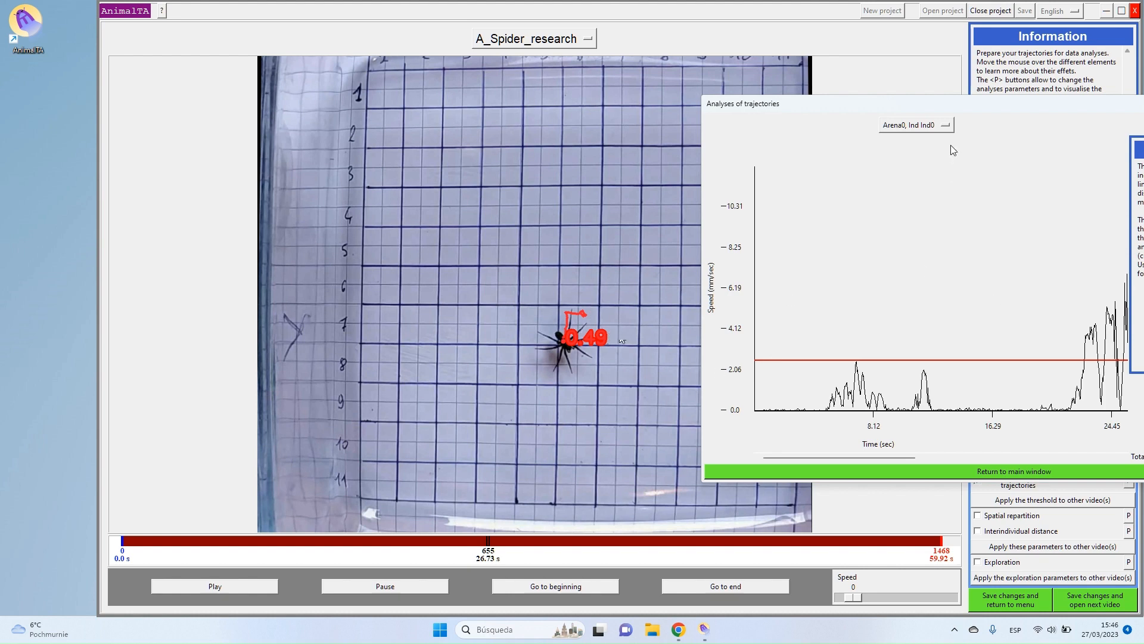
- Move the speed graph window fully into view and choose Arena0, Ind Ind0 as the individual to display
drag(941, 112, 655, 66)
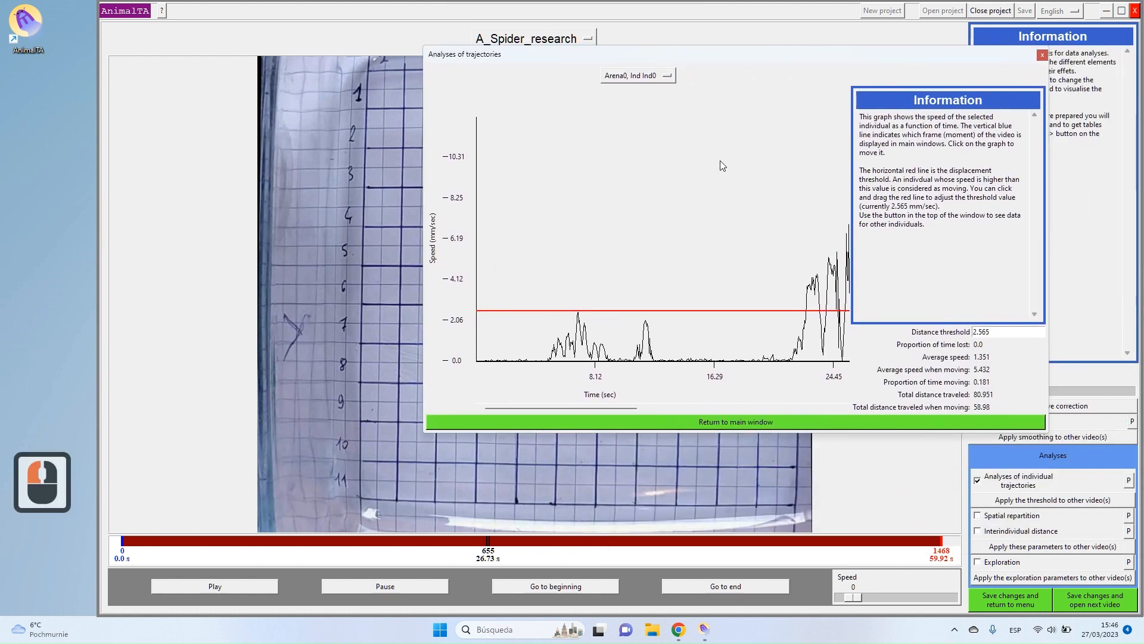
drag(742, 59, 692, 77)
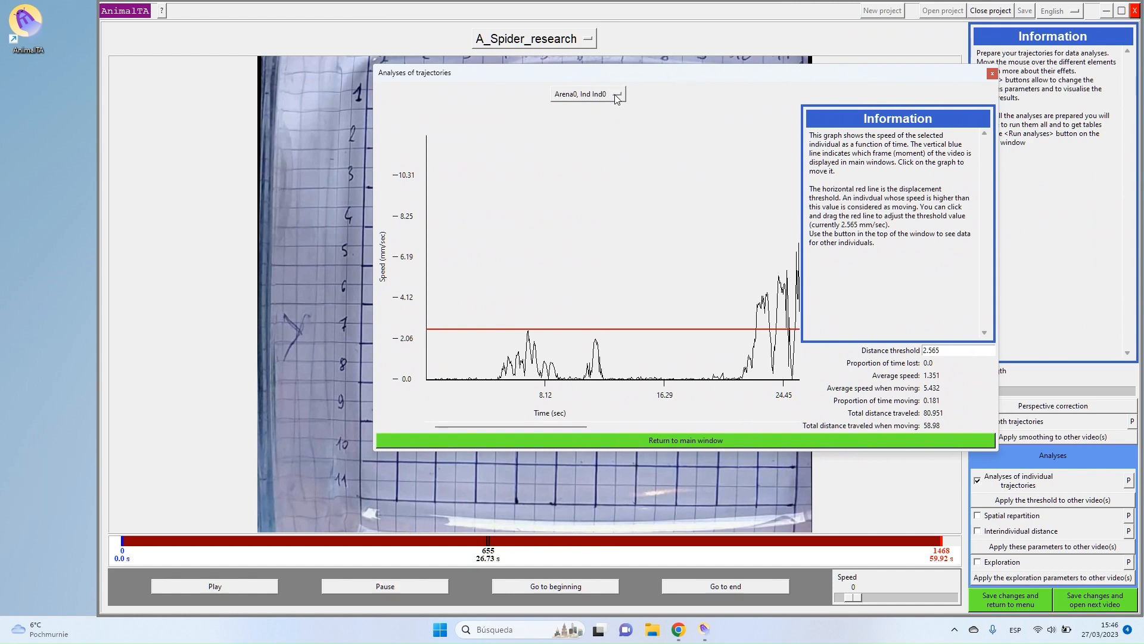
click(615, 94)
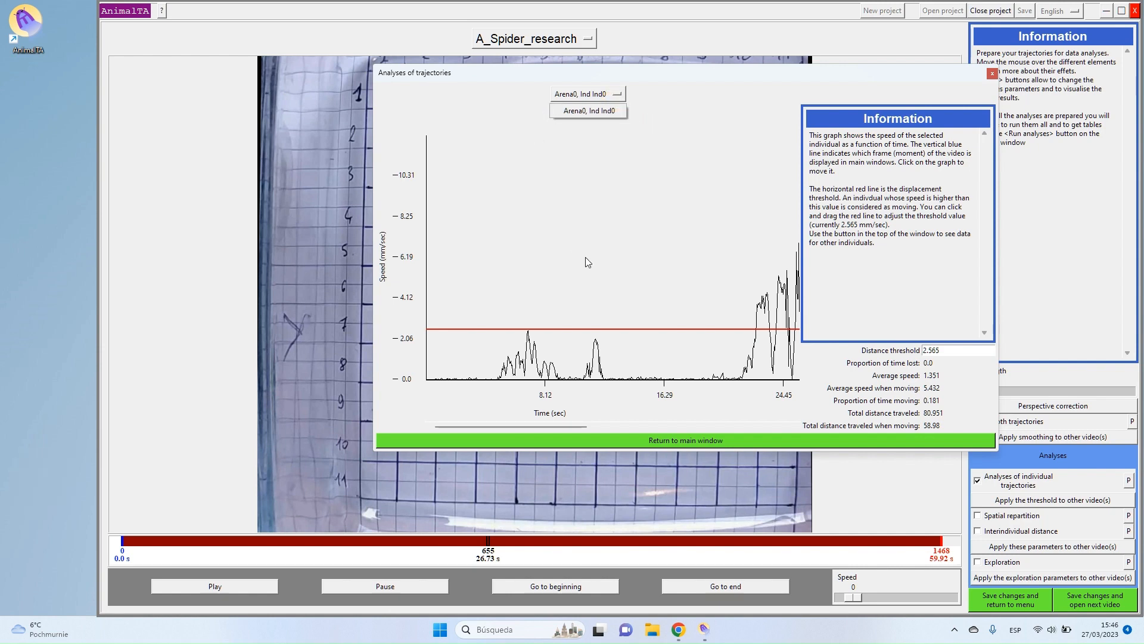
click(599, 114)
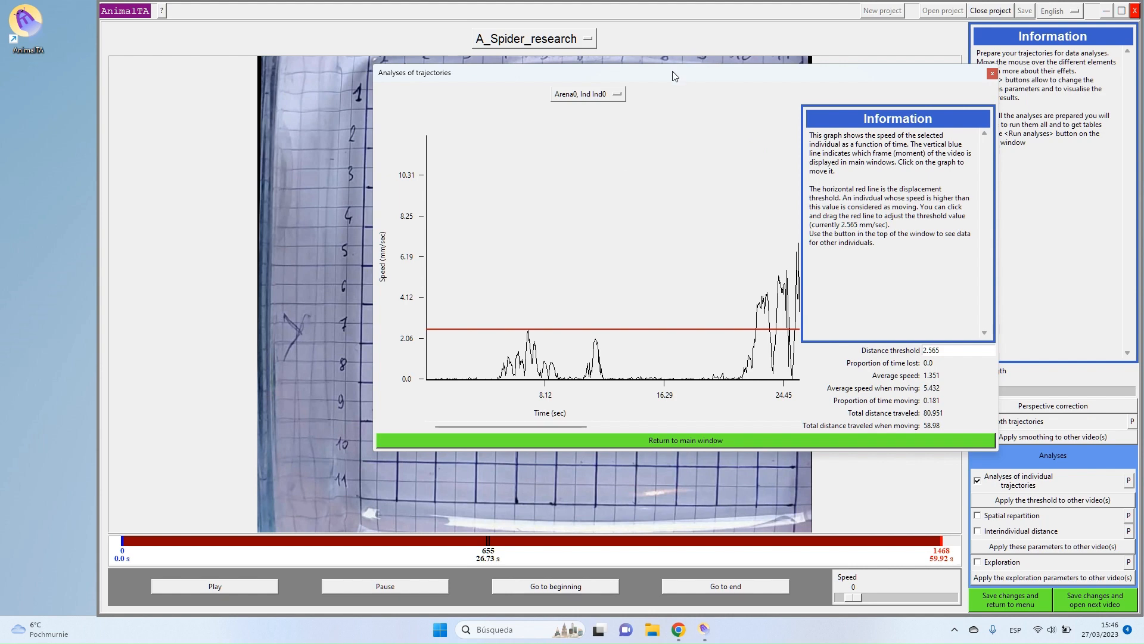
drag(673, 76, 635, 103)
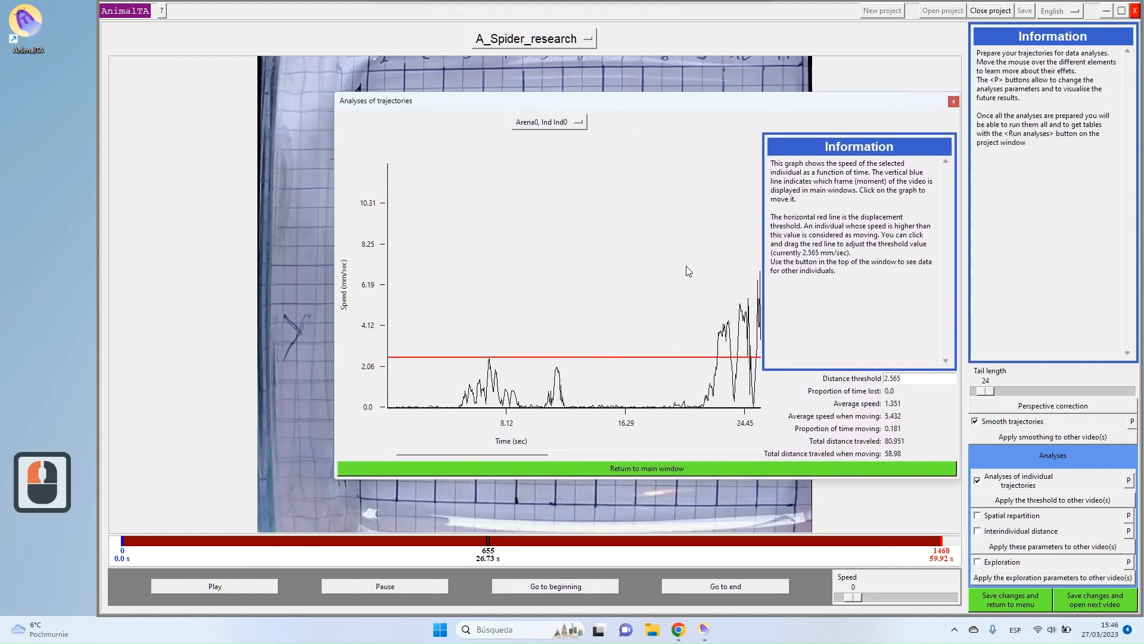
- Set the distance threshold to 2.5 and move the speed graph window over the video
double_click(916, 376)
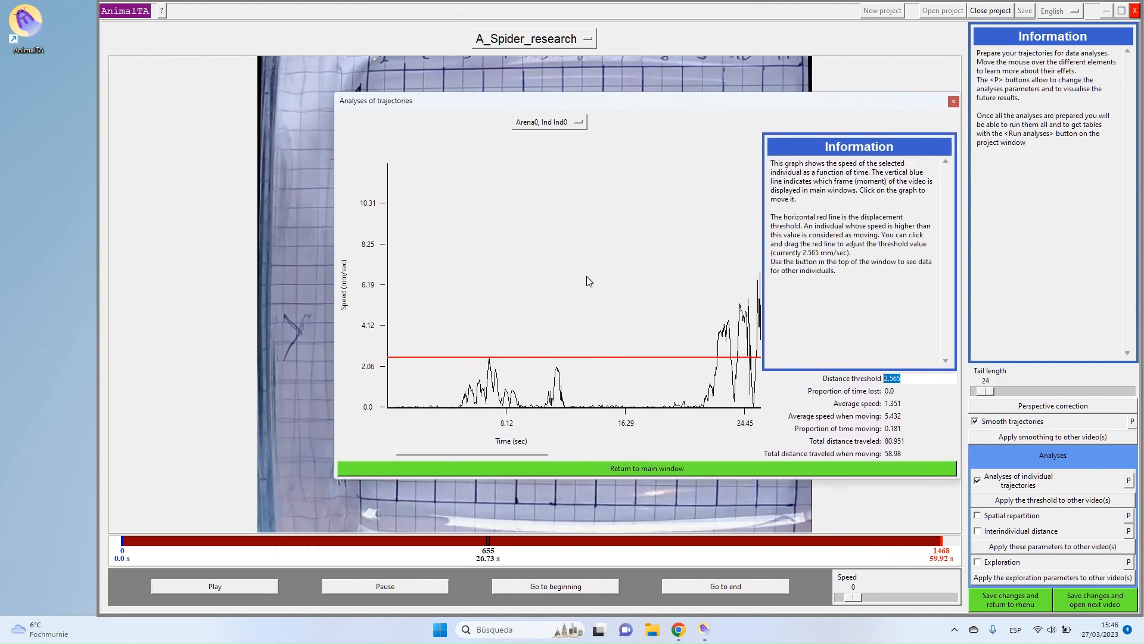
text(2.5)
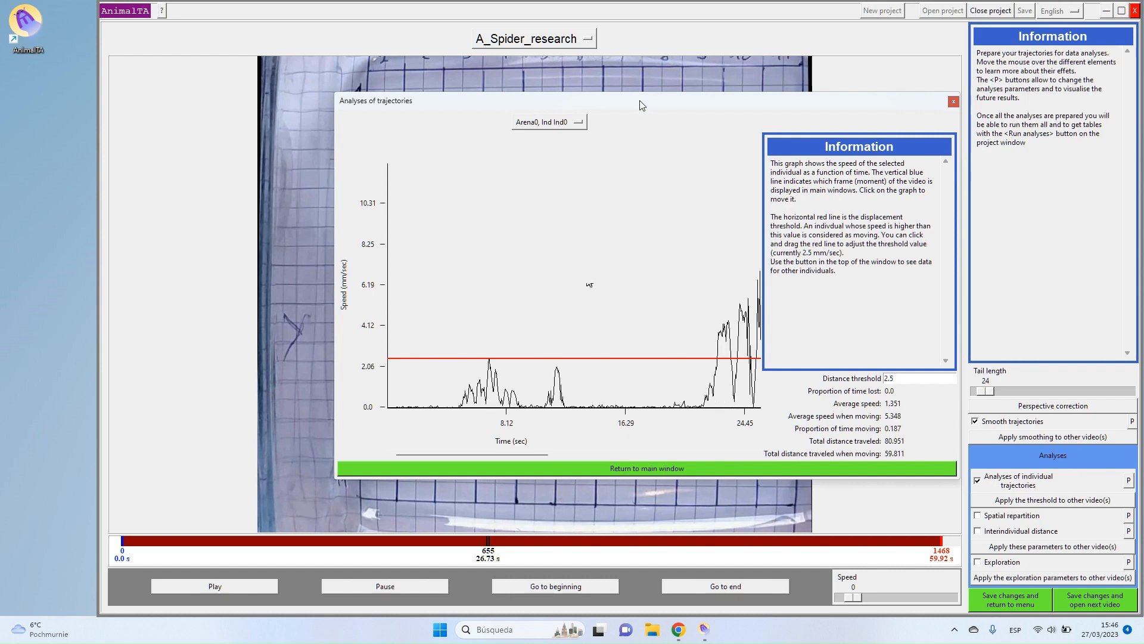
drag(639, 101, 542, 77)
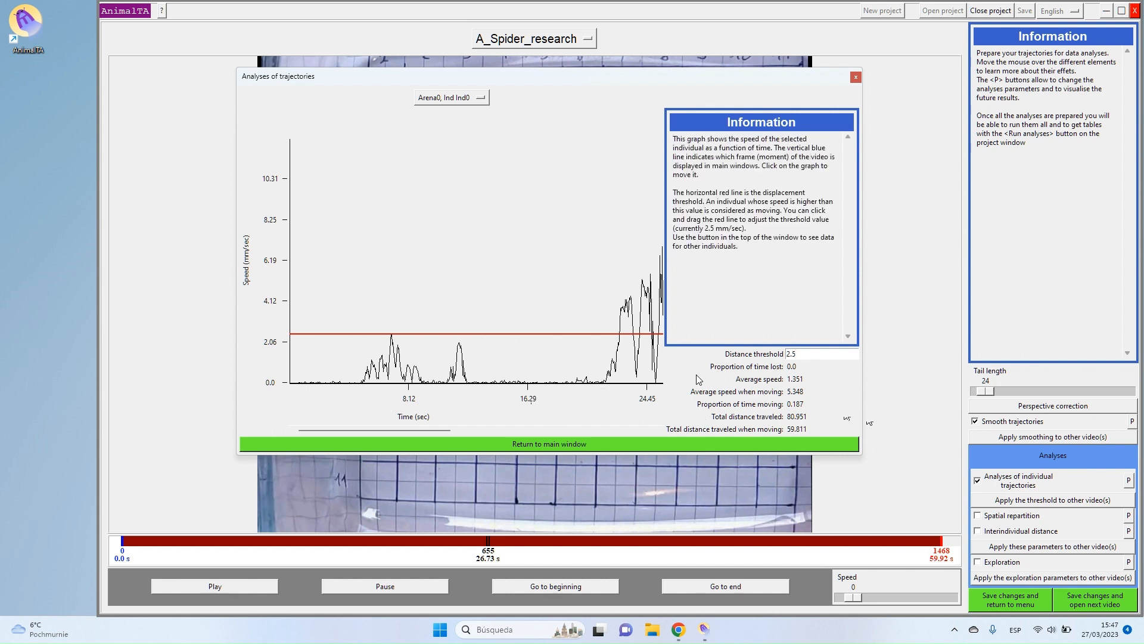
- Examine the speed peaks up to about 33 s and try a distance threshold of 0.1
drag(417, 429, 549, 391)
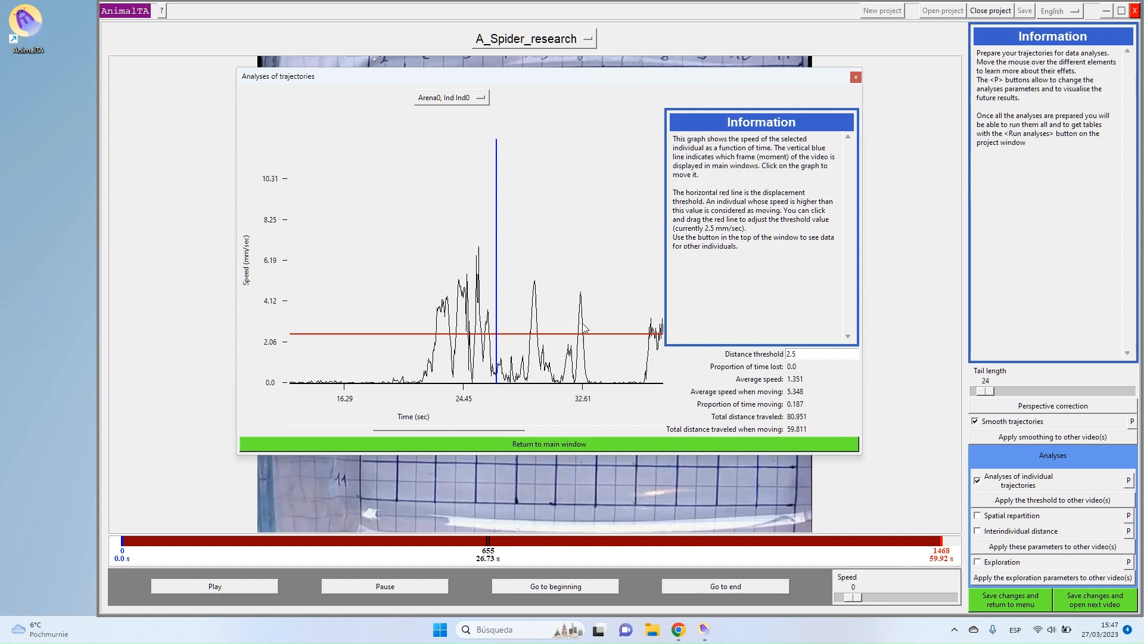
drag(794, 354, 816, 398)
text(0.1)
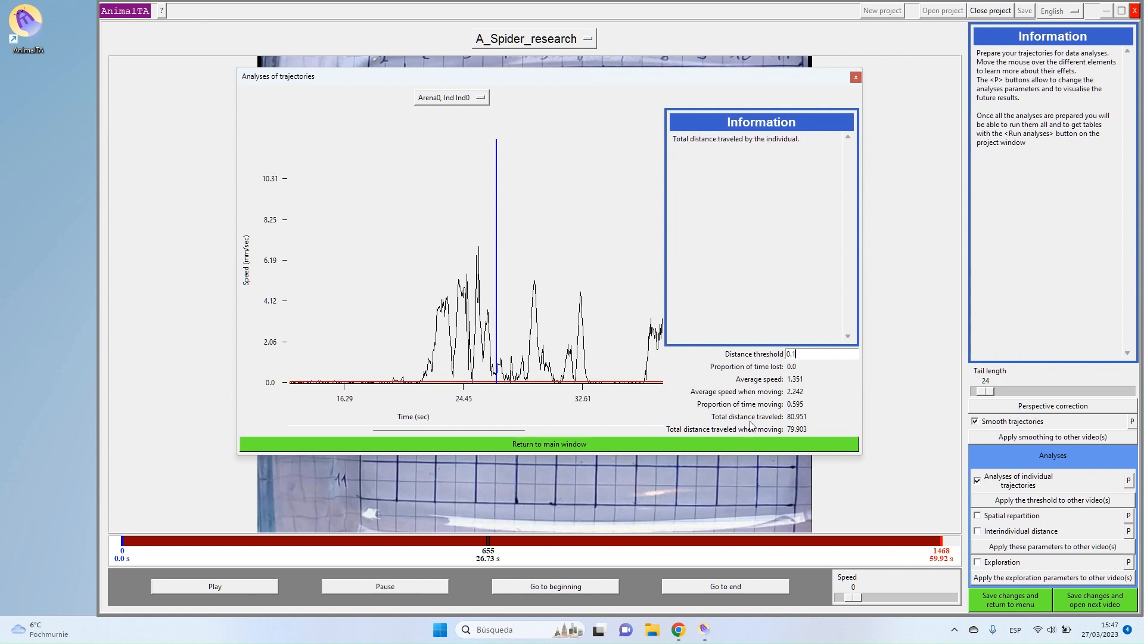
- Set the distance threshold to 2.5 again and return to the main window
click(707, 353)
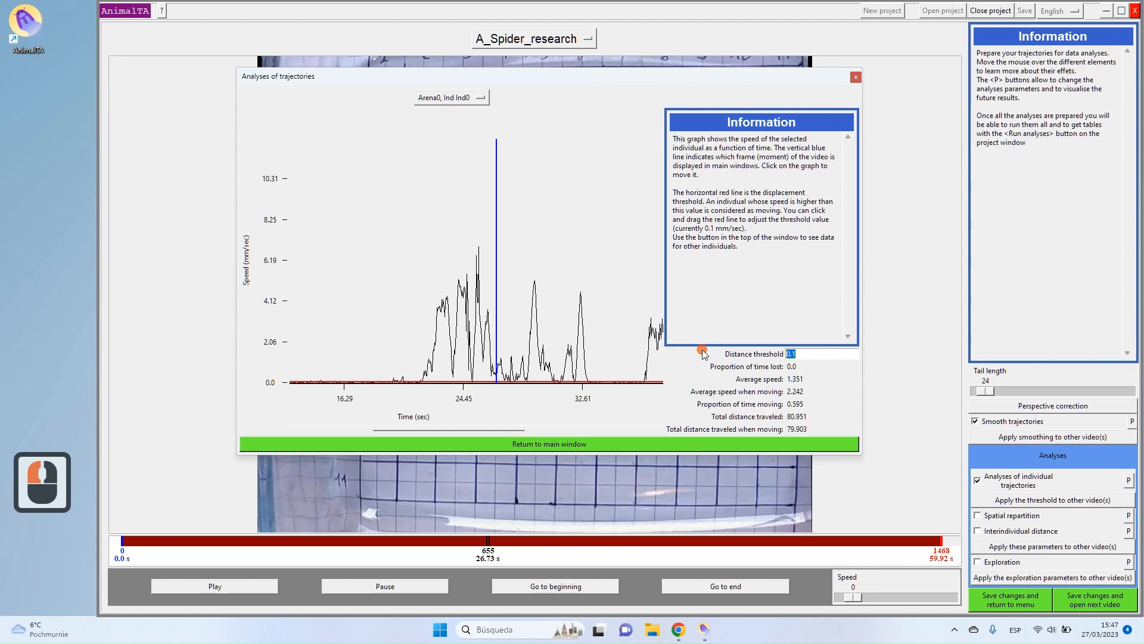
text(2.5)
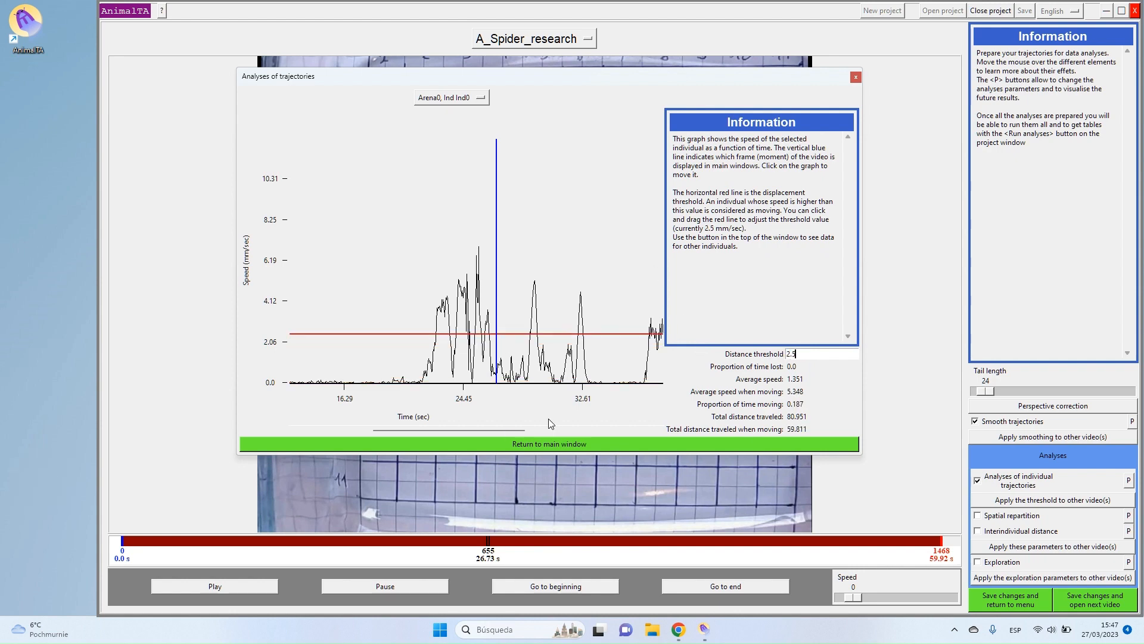
click(547, 444)
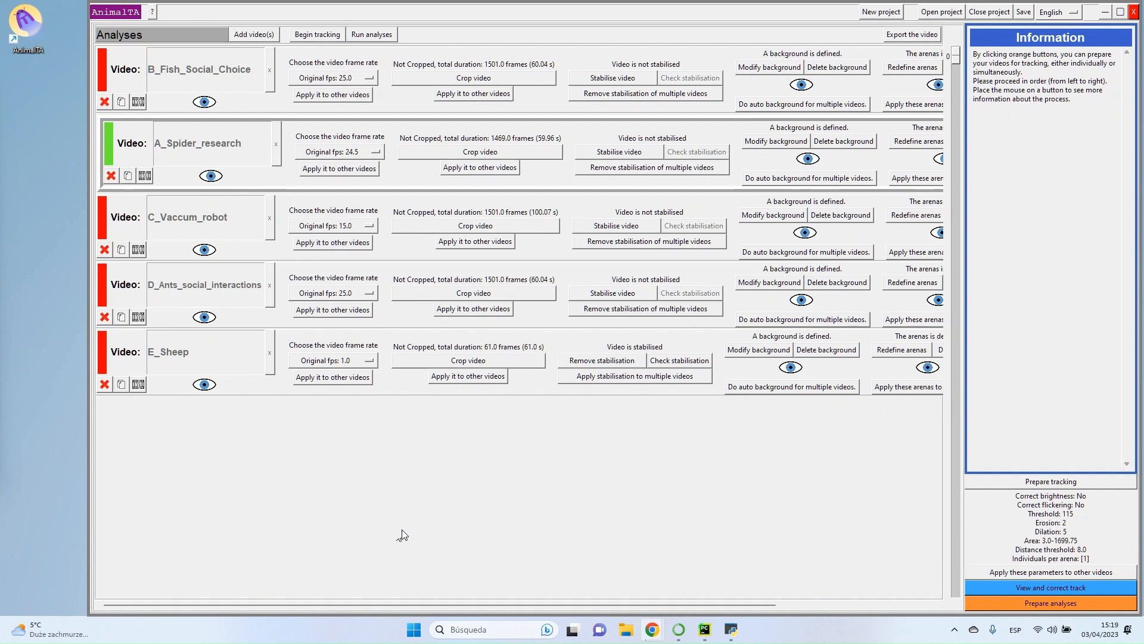
- Open the analysis preparation for the B_Fish_Social_Choice video and scrub through its frames to near the end
click(202, 103)
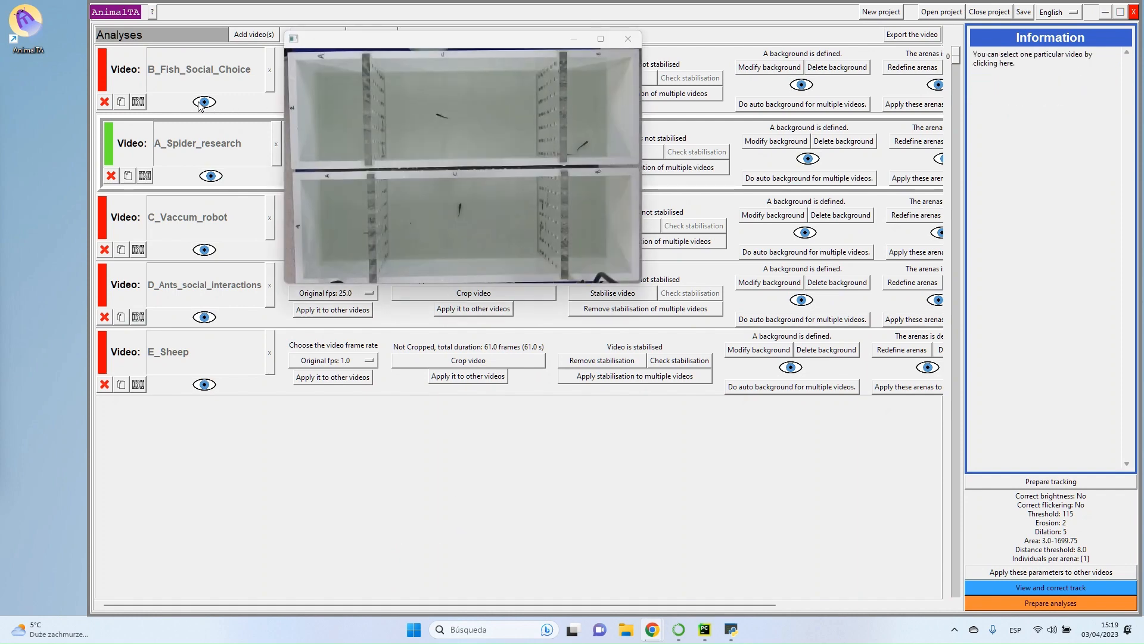
click(123, 72)
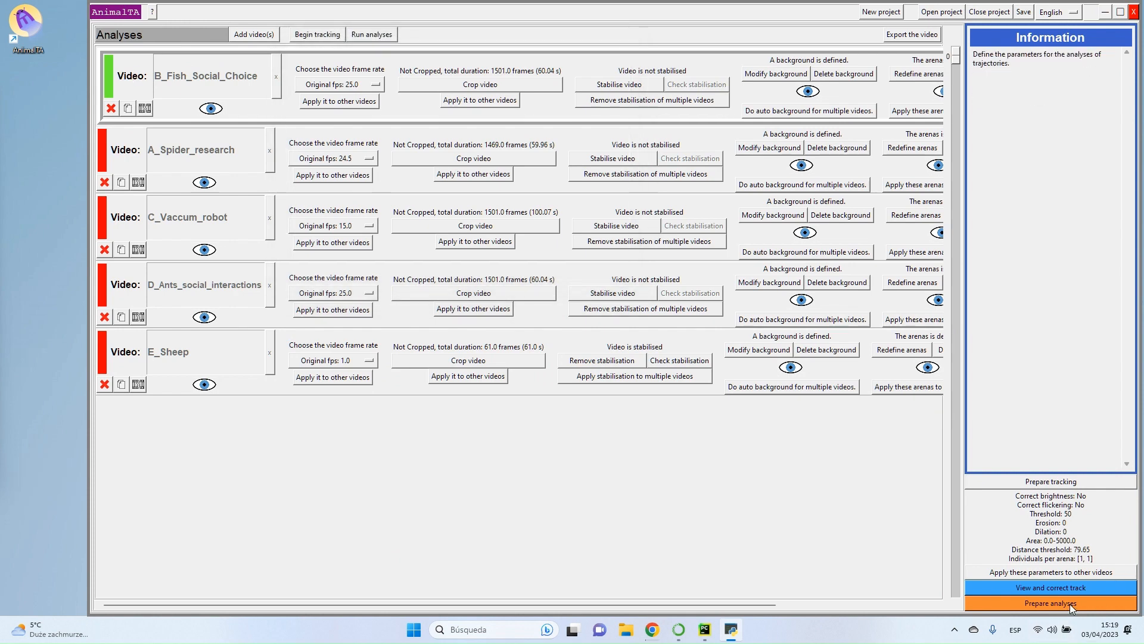
click(1071, 603)
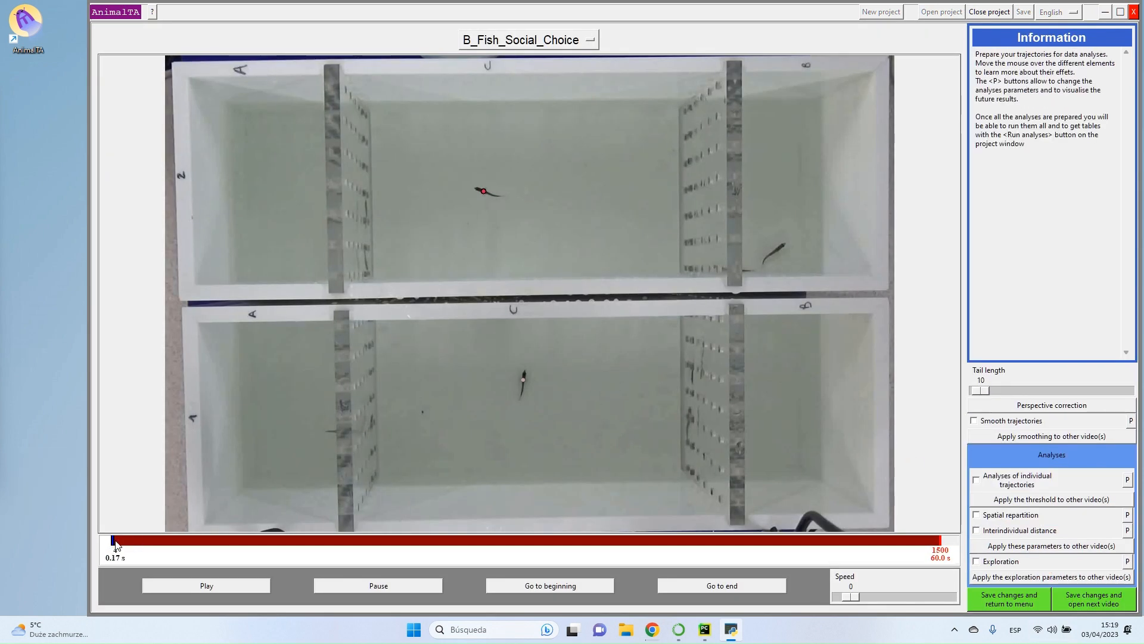
mouse_move(114, 540)
mouse_down()
mouse_move(631, 555)
mouse_move(934, 545)
mouse_up()
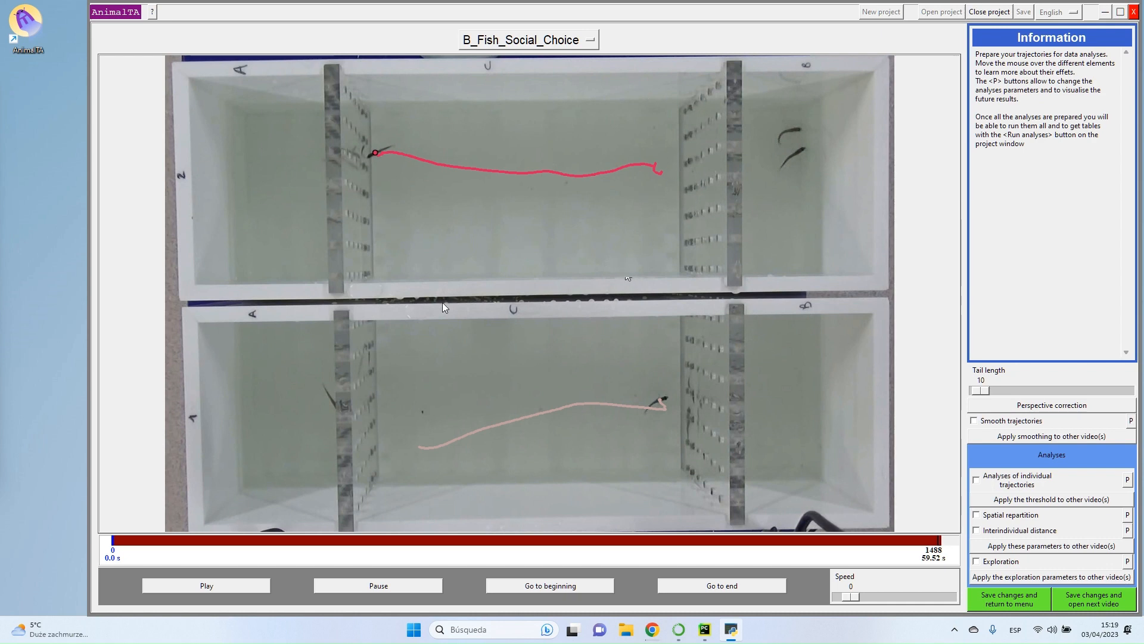
- Enable the Spatial repartition analysis and open its elements of interest definition in a maximized window
click(968, 516)
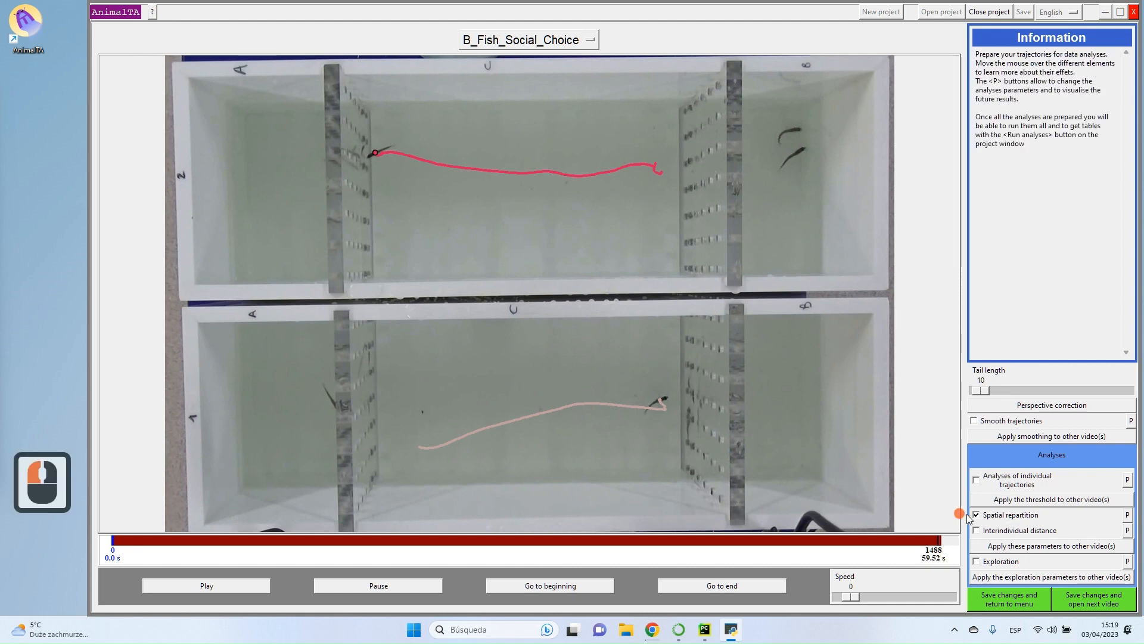
mouse_move(1000, 520)
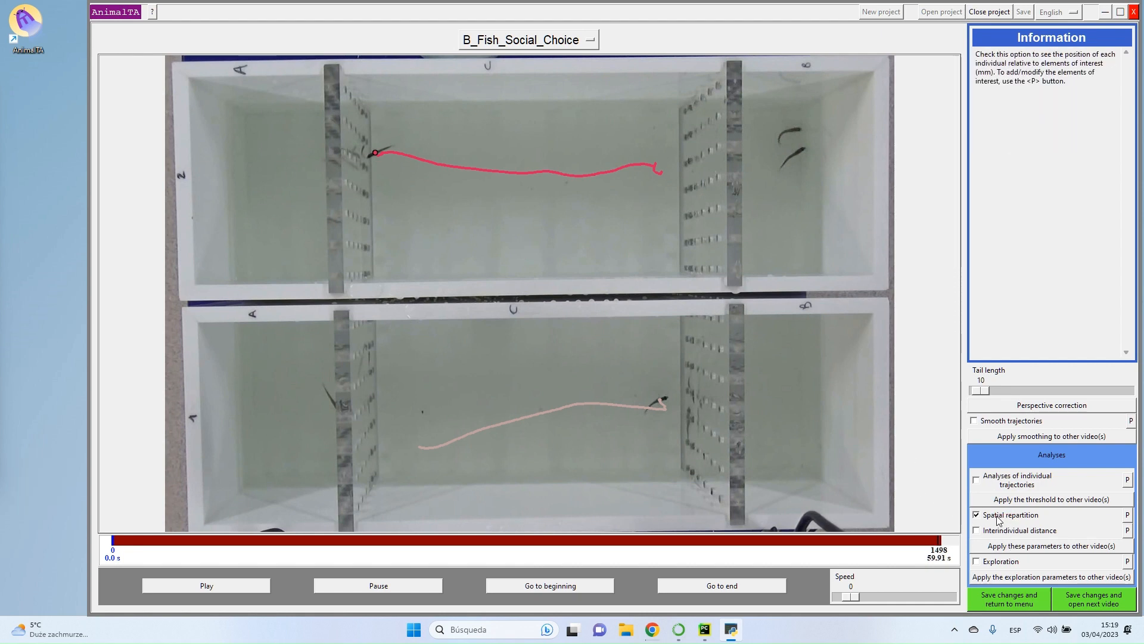
mouse_move(977, 500)
click(1127, 516)
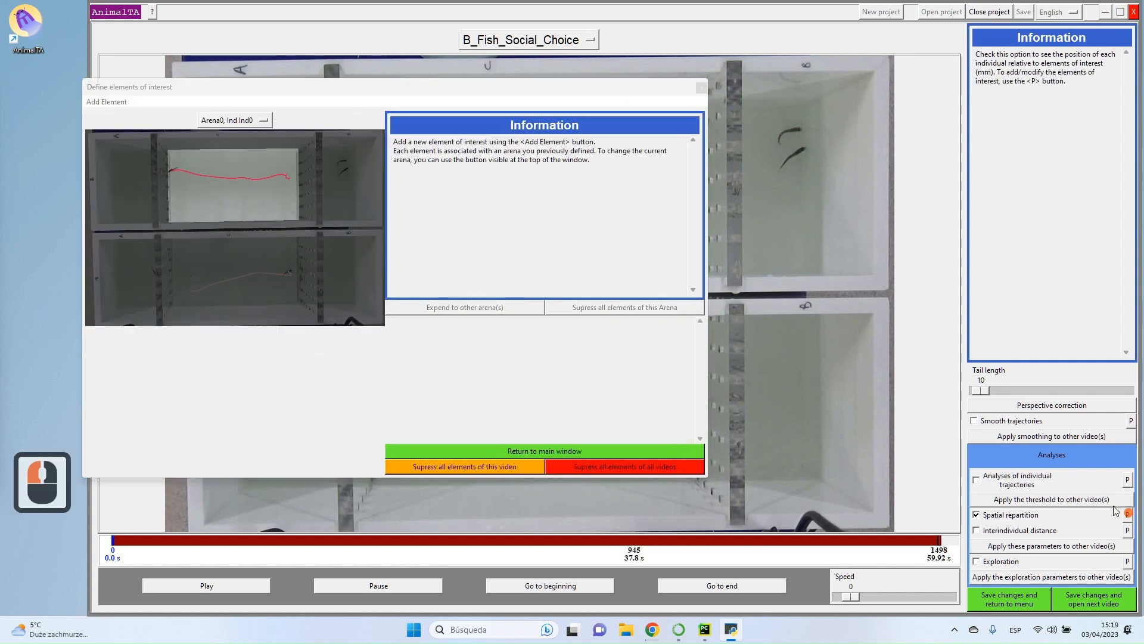
double_click(425, 88)
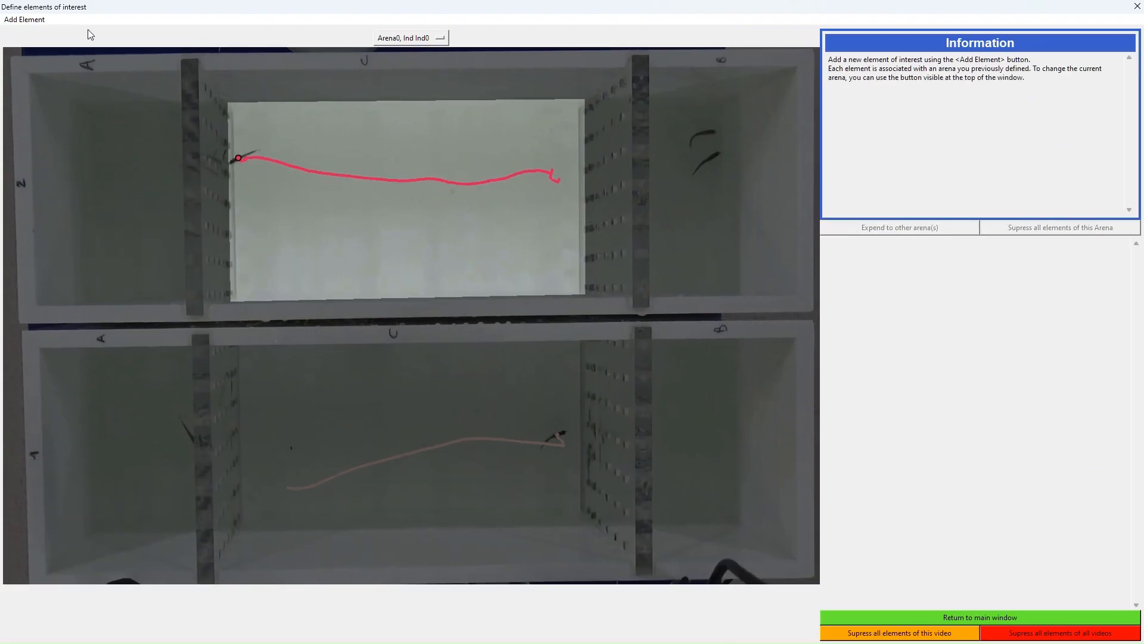
- Add an element of interest from Arena0's left border, beside compartment A
click(23, 23)
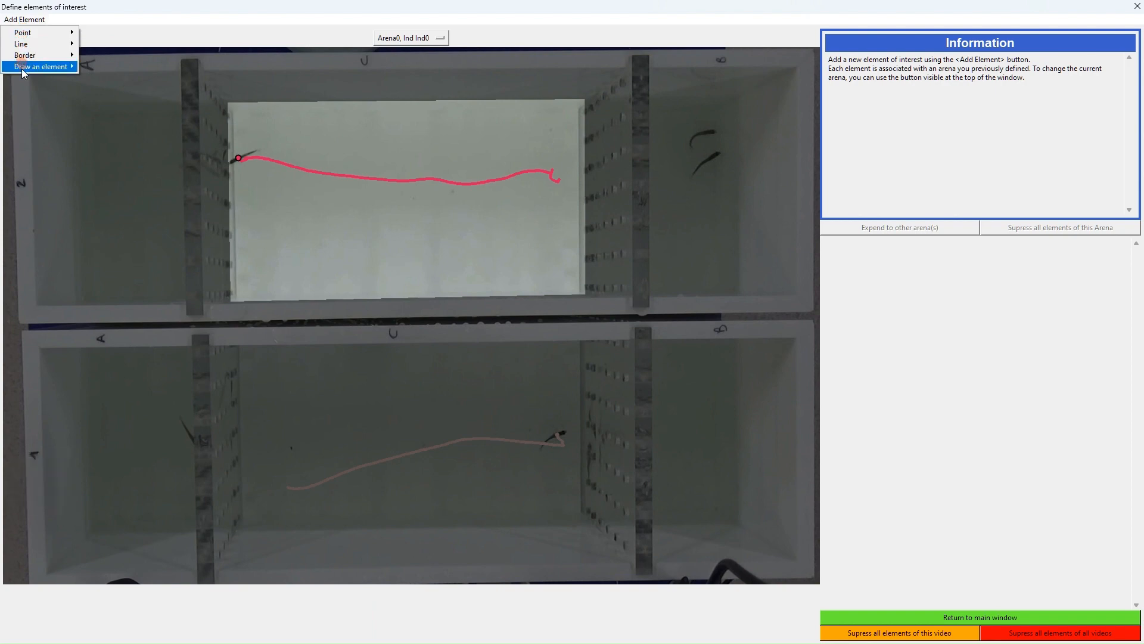
click(374, 192)
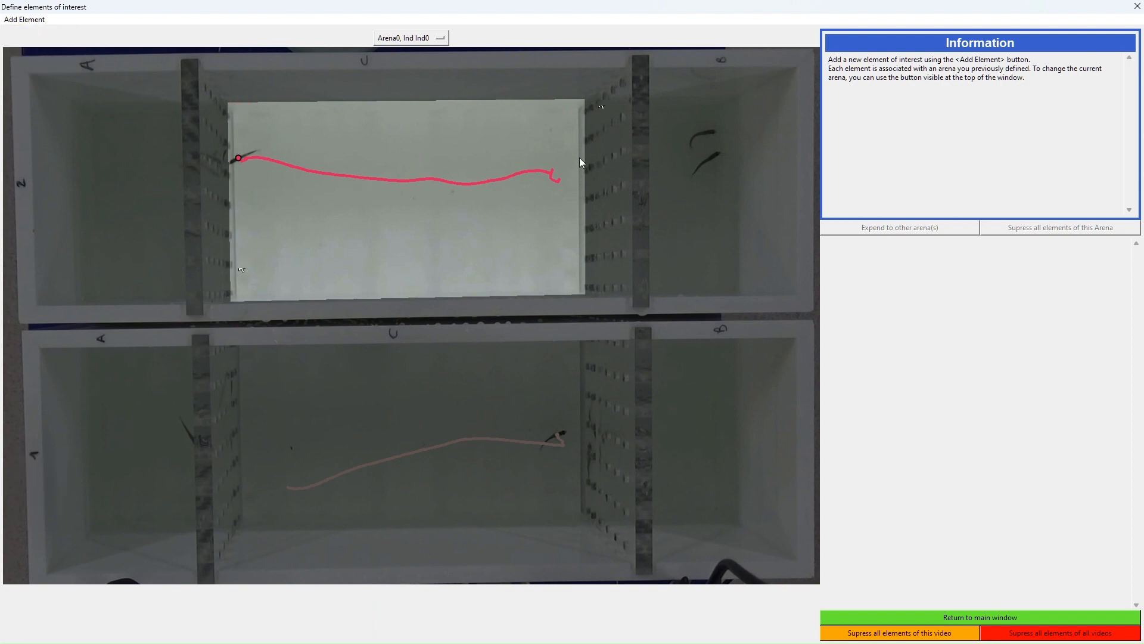
click(24, 19)
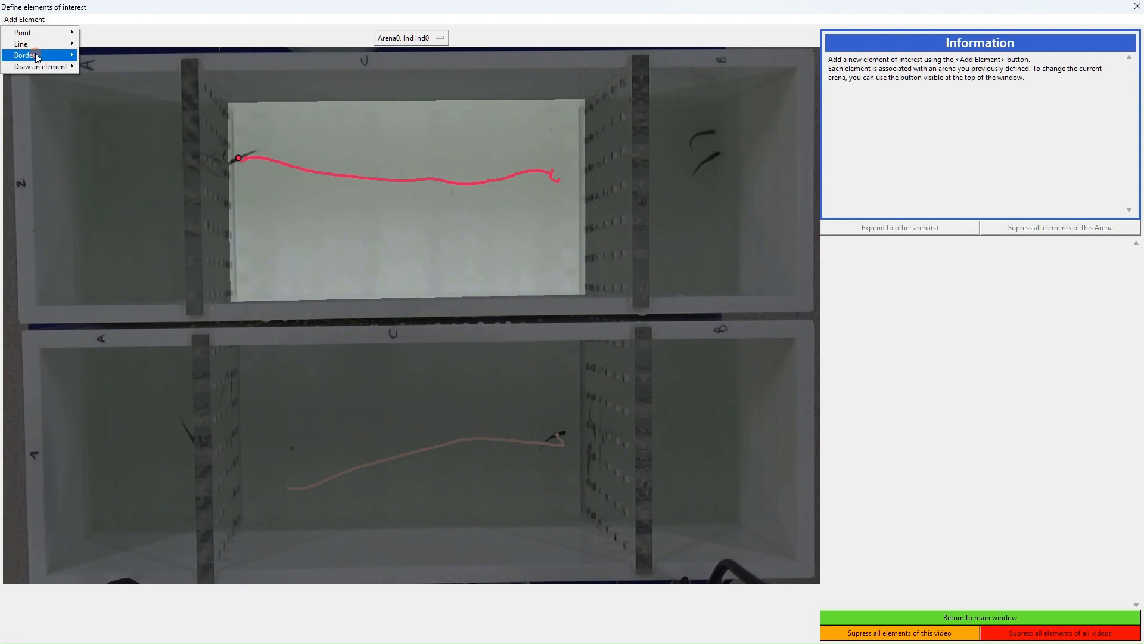
mouse_move(62, 59)
click(113, 55)
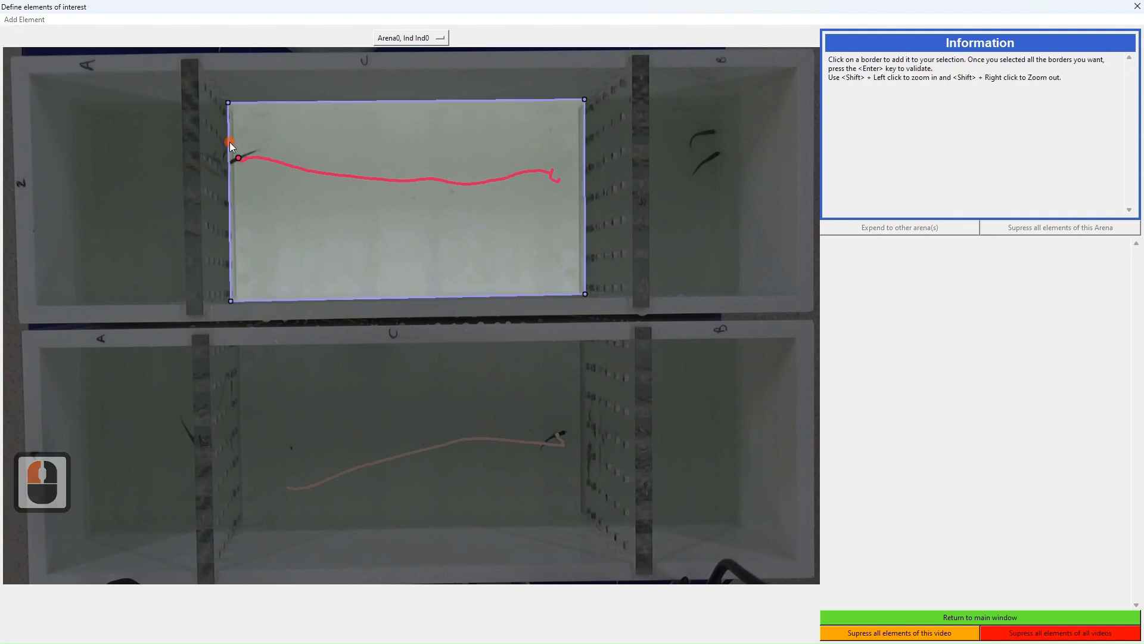
click(228, 146)
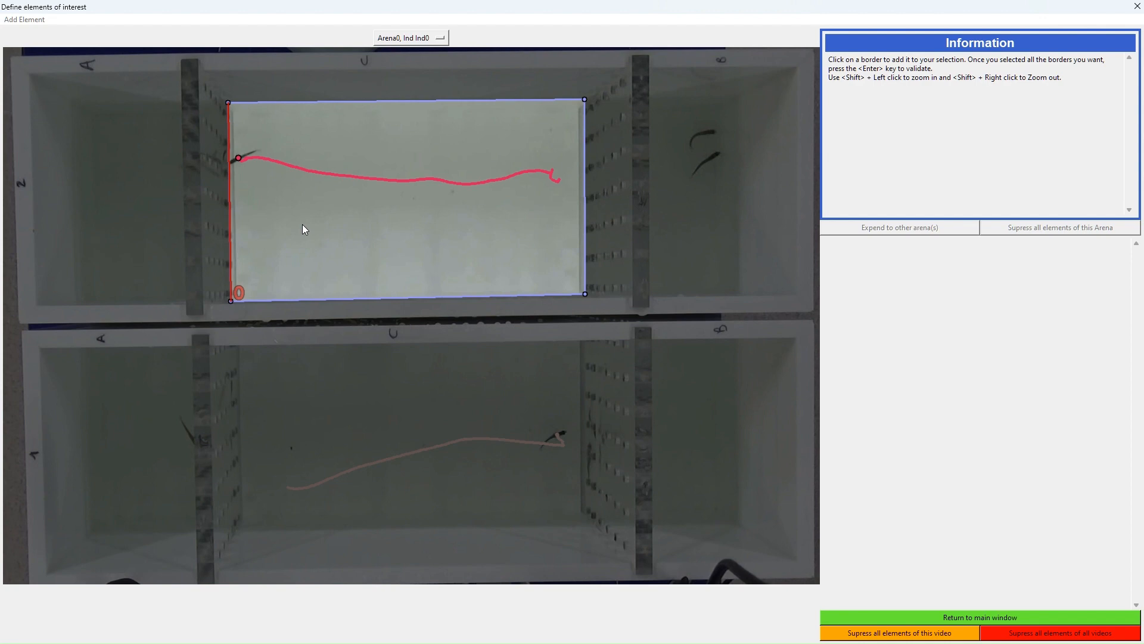
key(Return)
- Rename the left border element PartA and set its proportion-of-time distance to 50 mm
drag(859, 245, 742, 244)
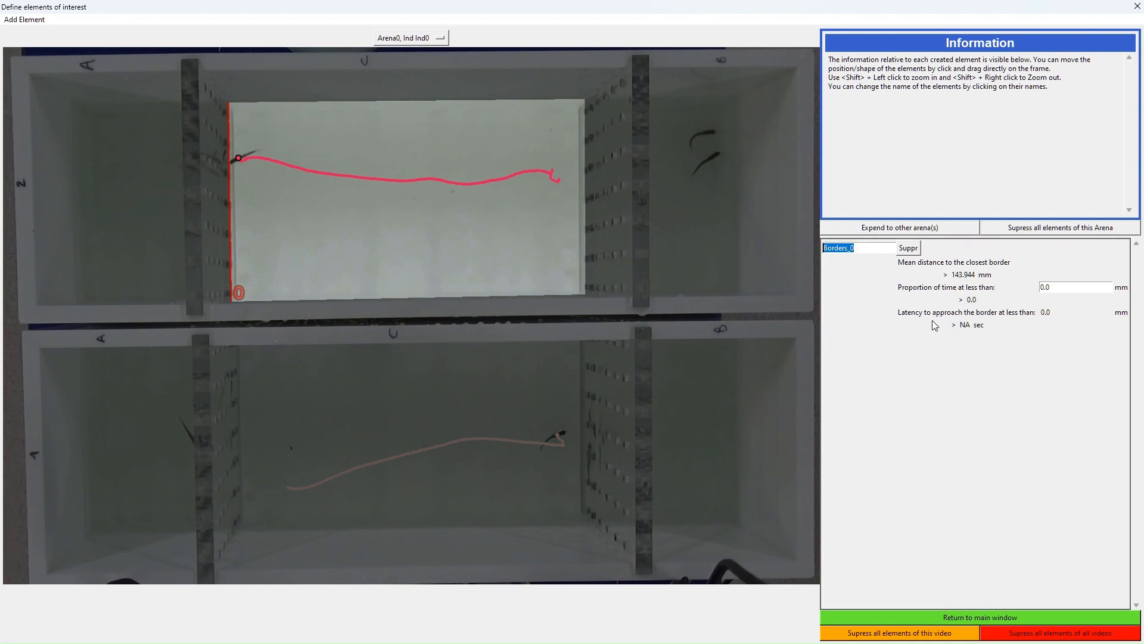
text(PartA)
click(1075, 285)
click(1073, 285)
drag(1050, 287, 595, 278)
text(50)
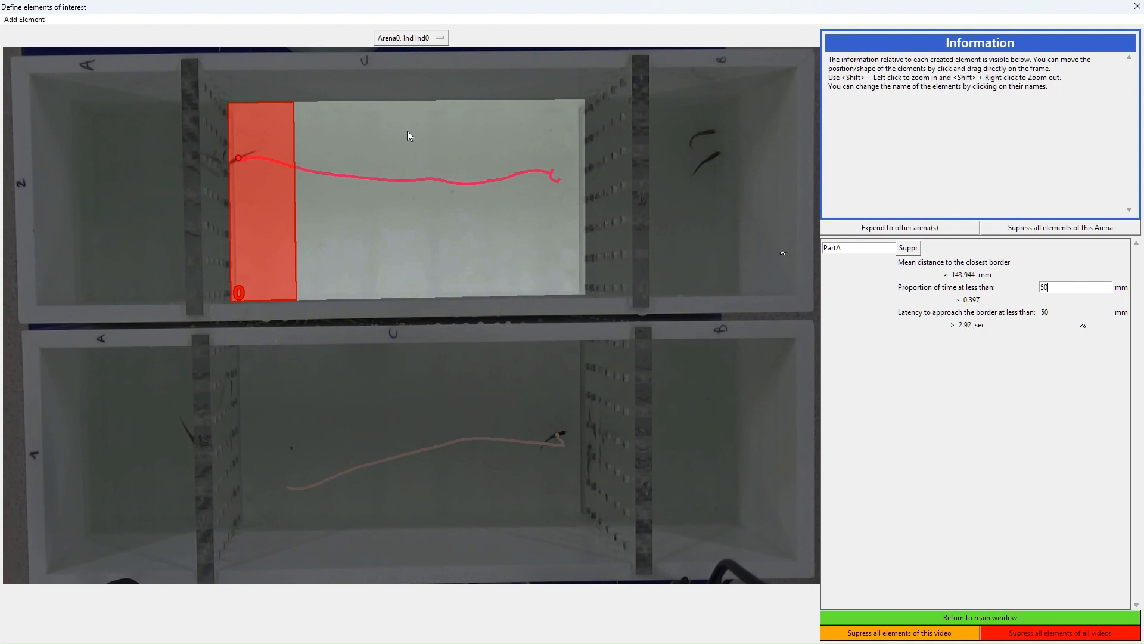
- Add a second border element of interest from Arena0's right border, beside compartment B
click(40, 21)
mouse_move(48, 59)
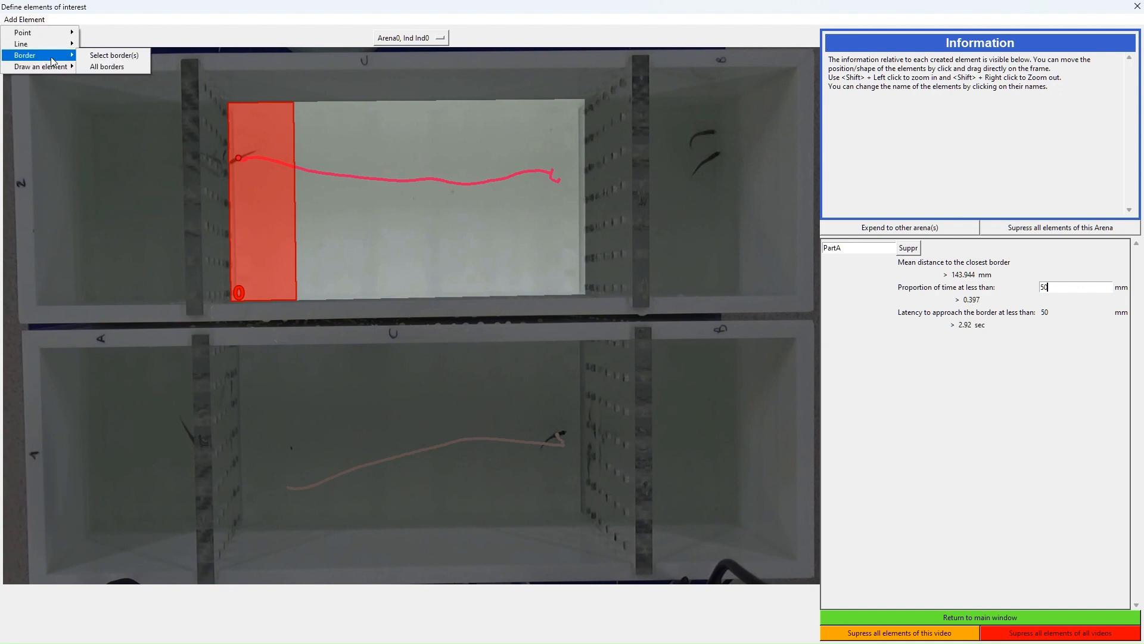
click(126, 56)
click(584, 201)
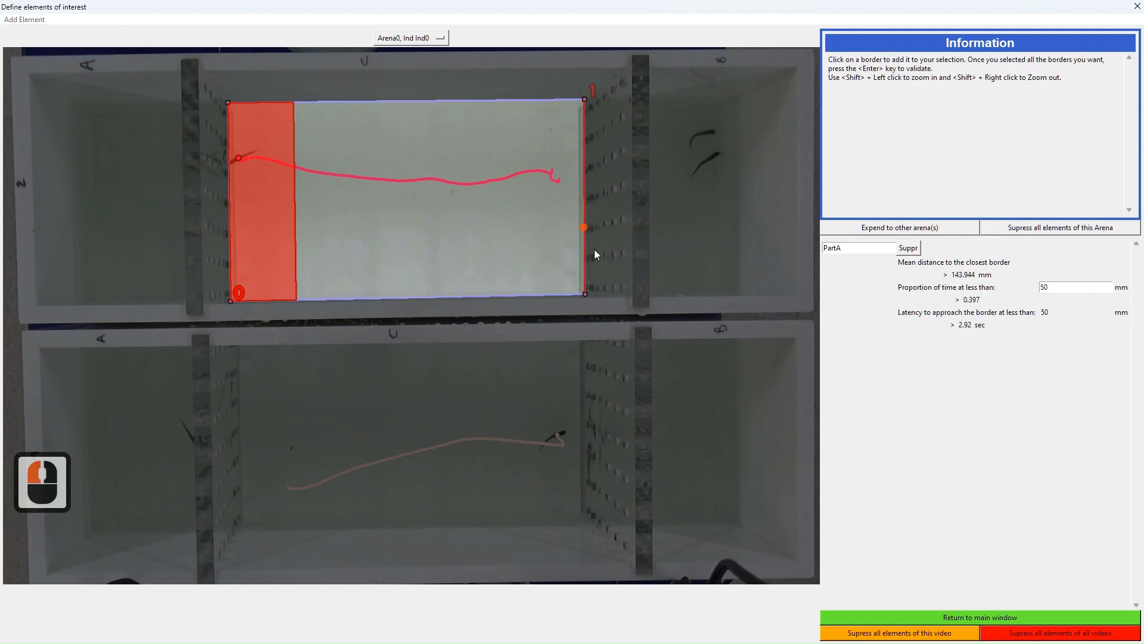
key(Return)
drag(528, 238, 562, 227)
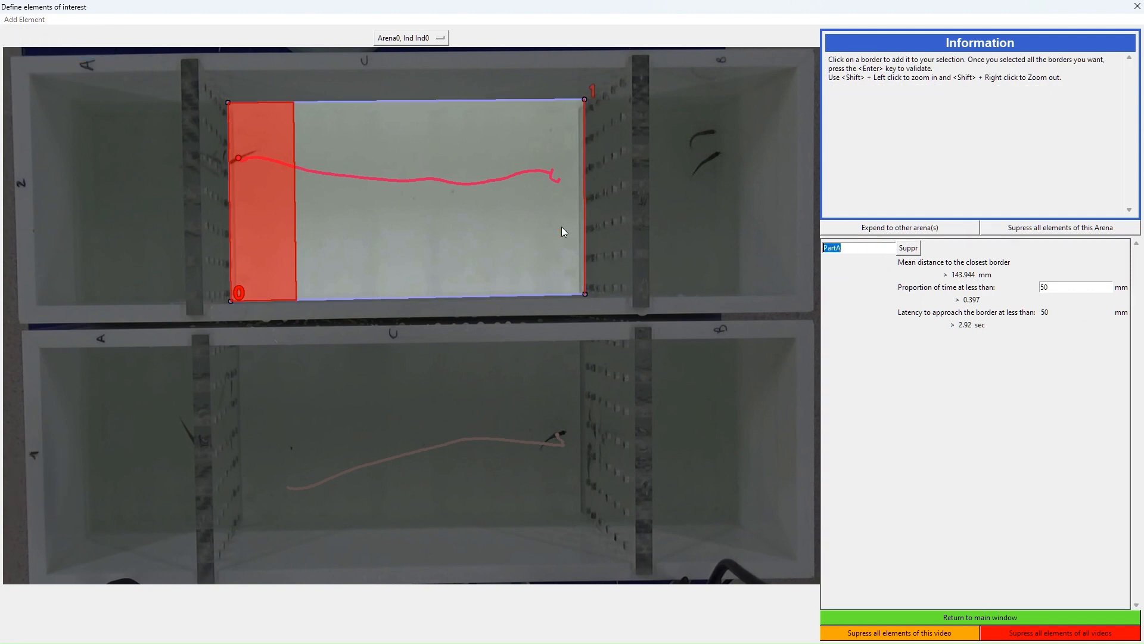
click(629, 219)
key(Return)
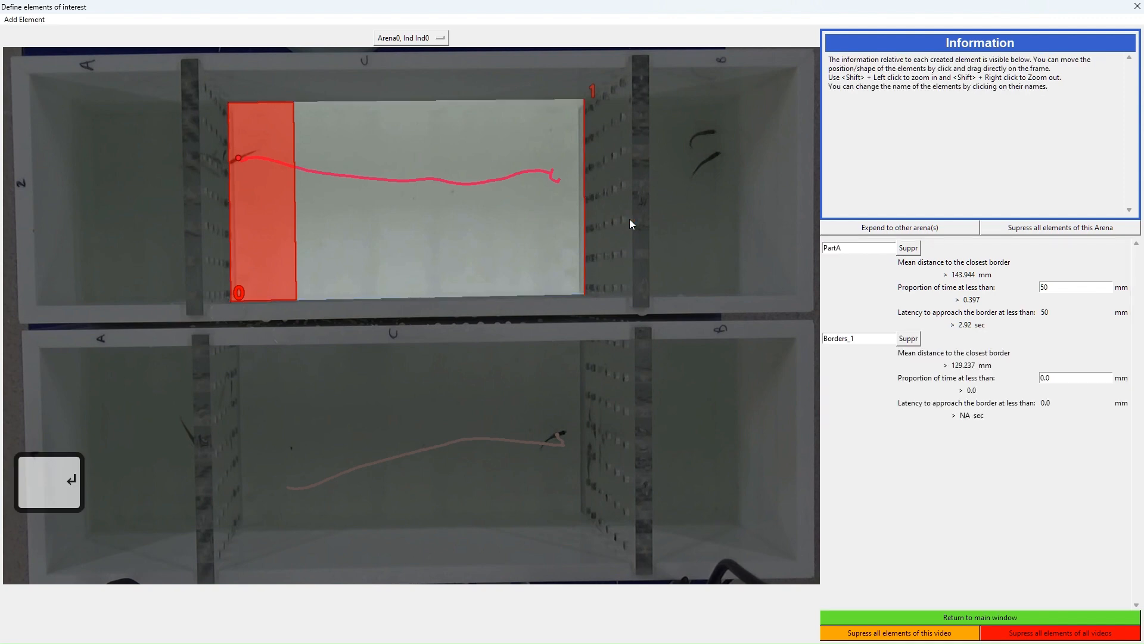
- Rename the right border element PartB and set its proportion-of-time distance to 50 mm
click(601, 309)
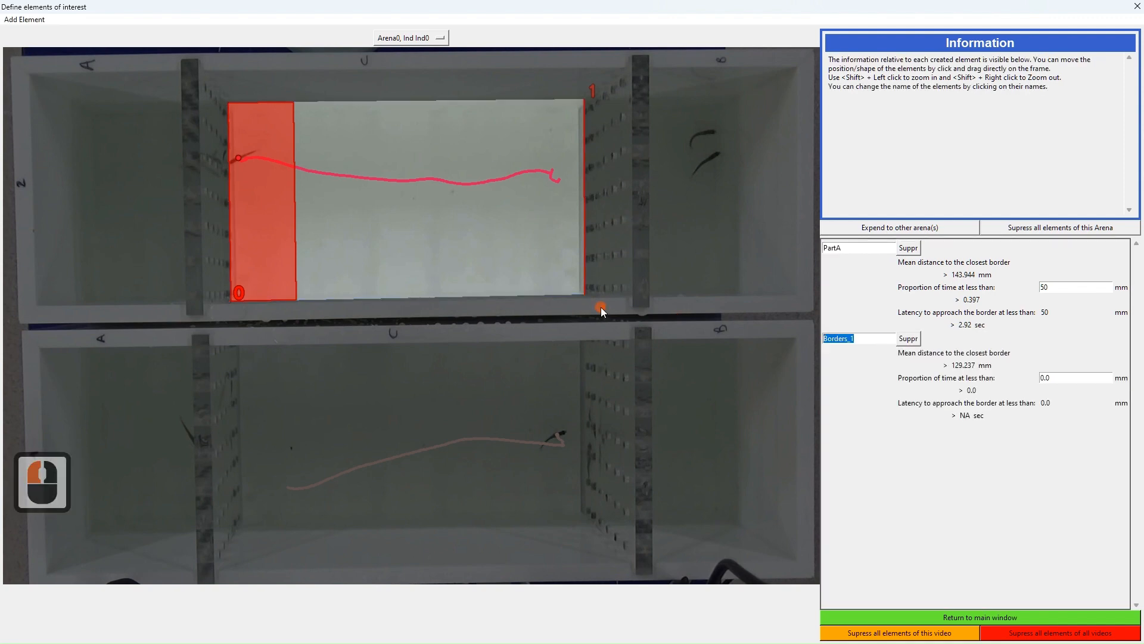
text(PartB)
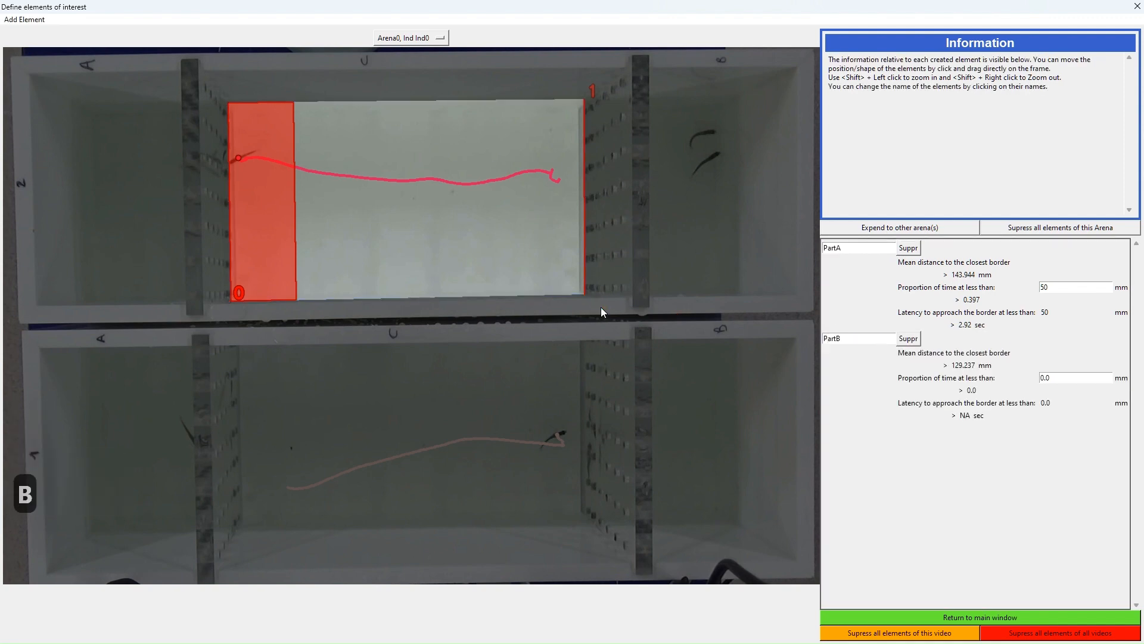
click(1053, 374)
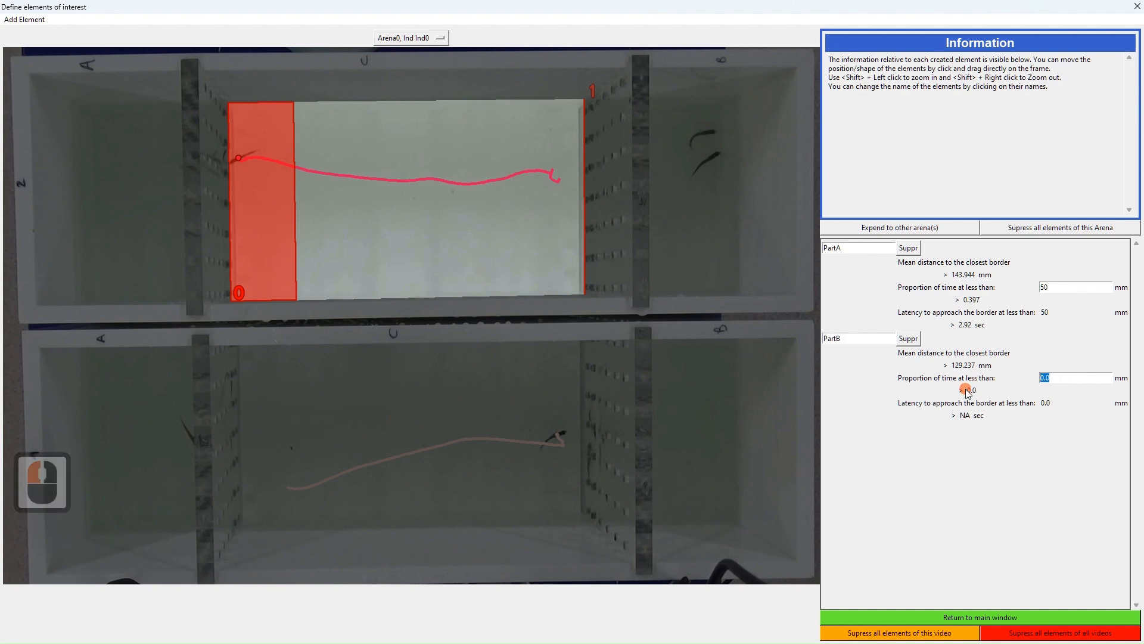
text(50)
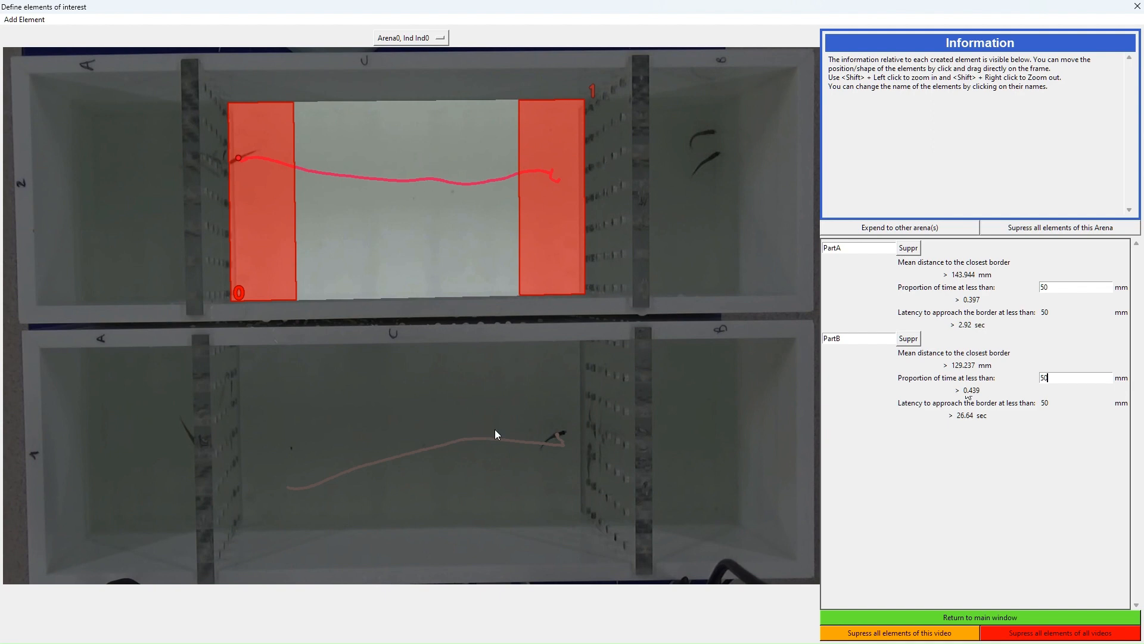
- Start a line element guided by the borders, placing its first end on Arena0's upper border at relative position 0.333333
click(32, 20)
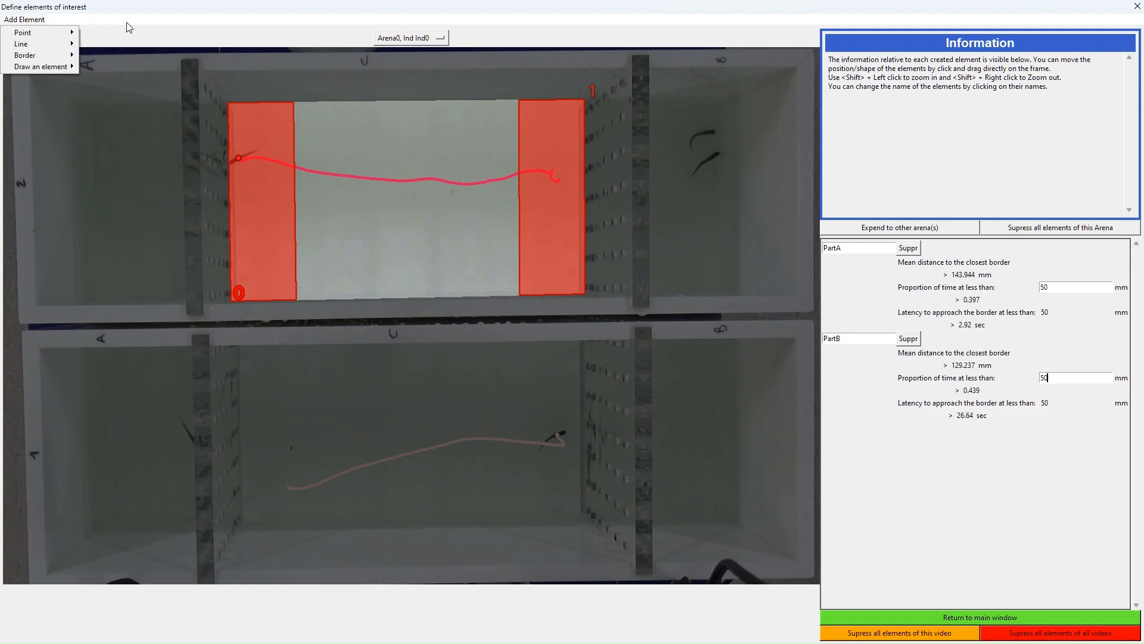
mouse_move(37, 46)
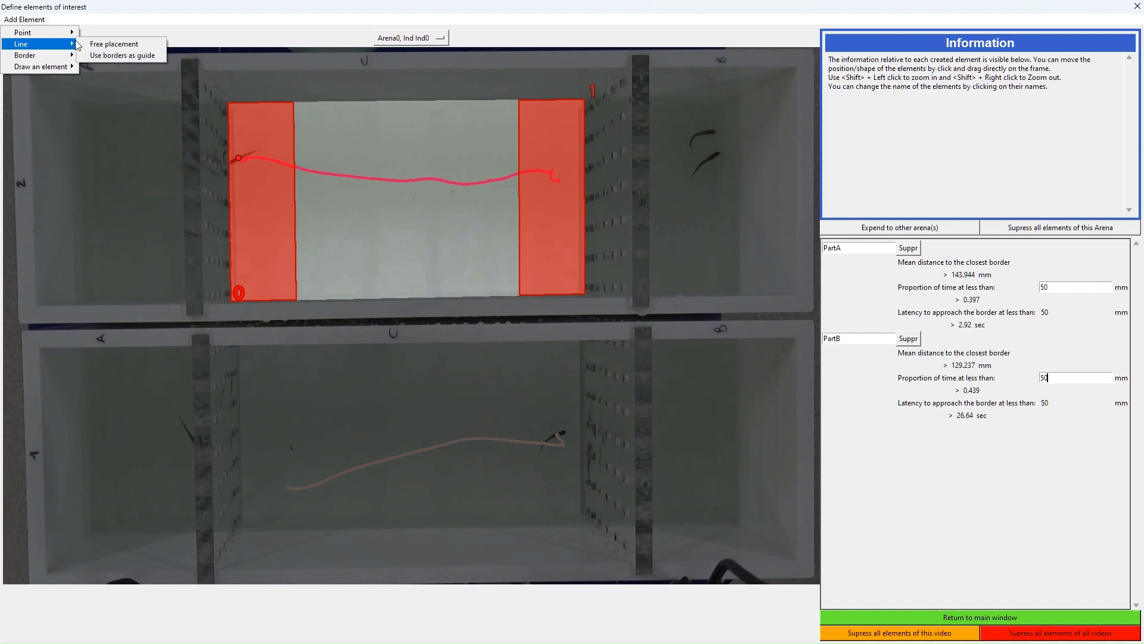
click(124, 56)
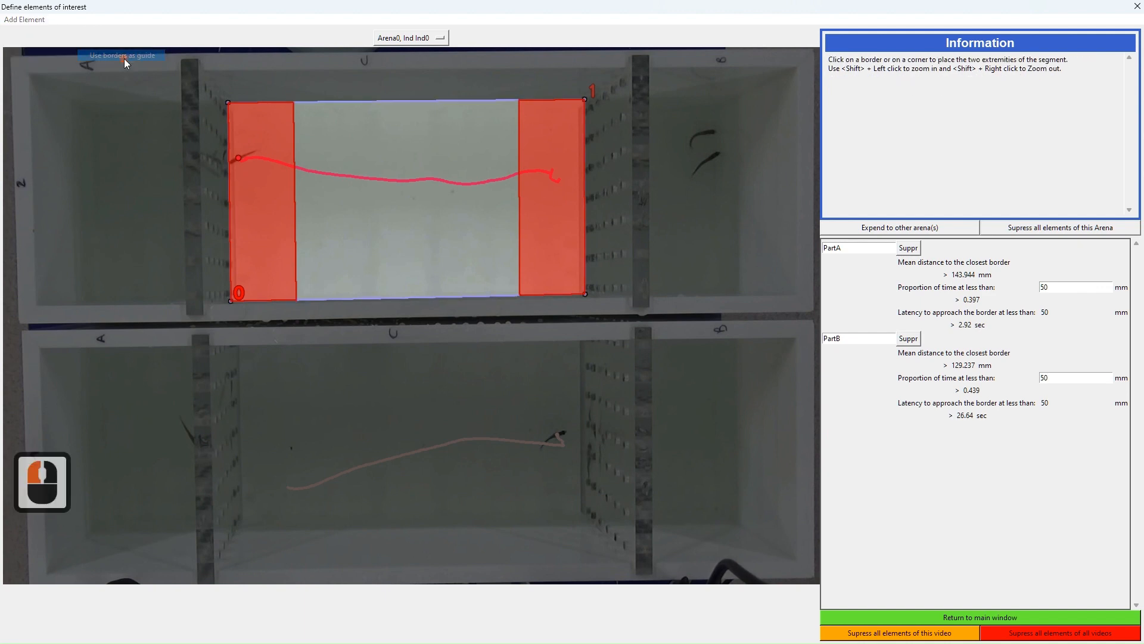
click(349, 106)
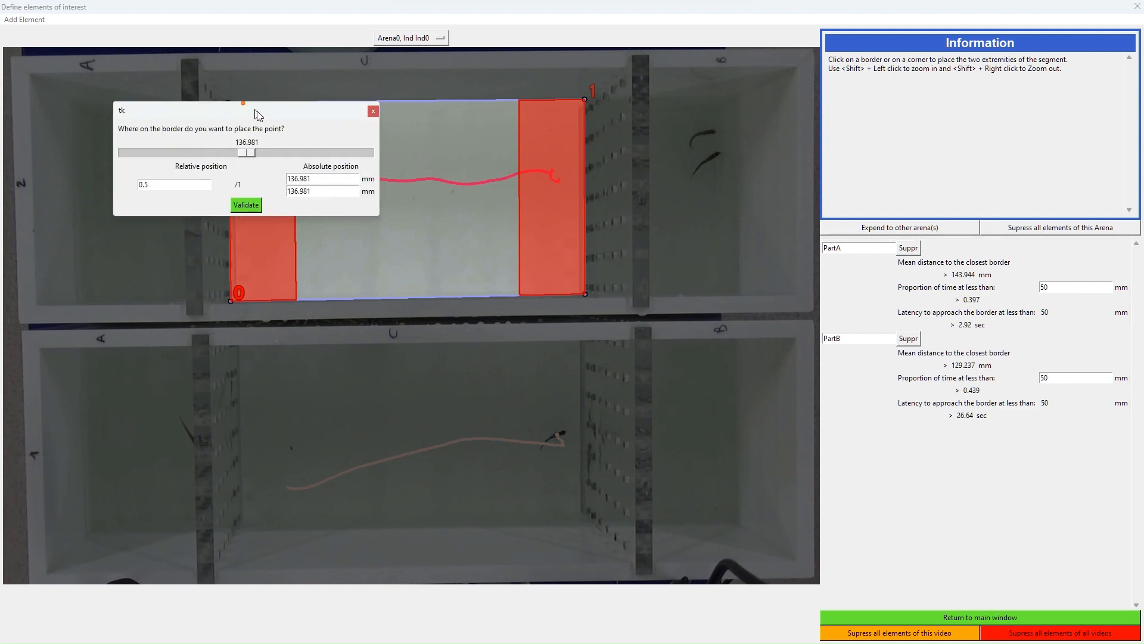
drag(258, 115, 453, 201)
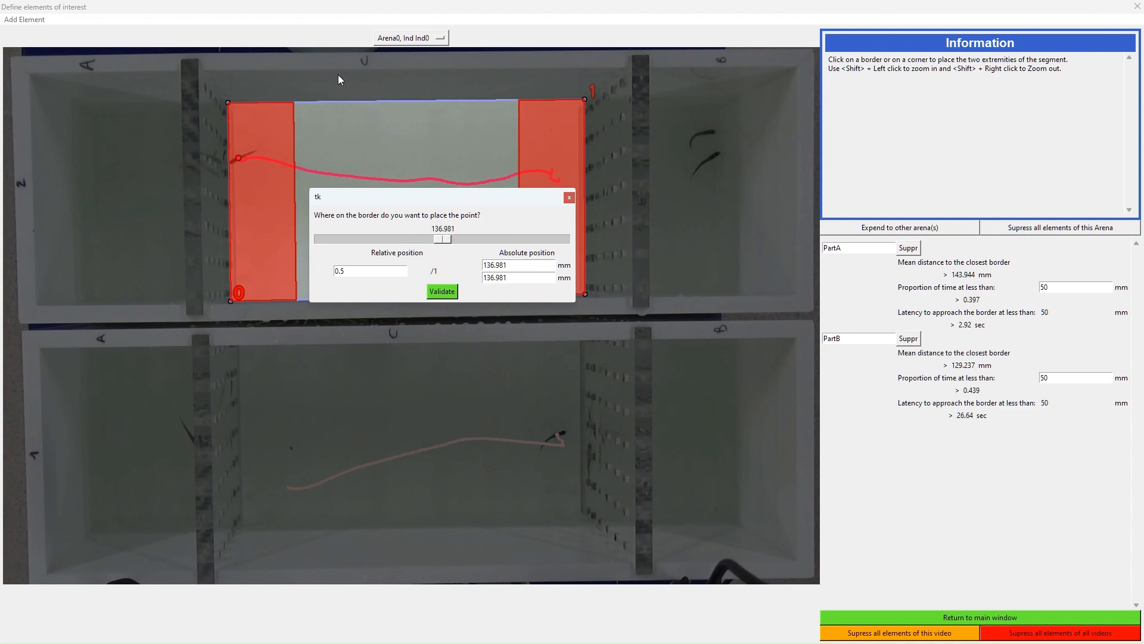
drag(365, 273, 229, 249)
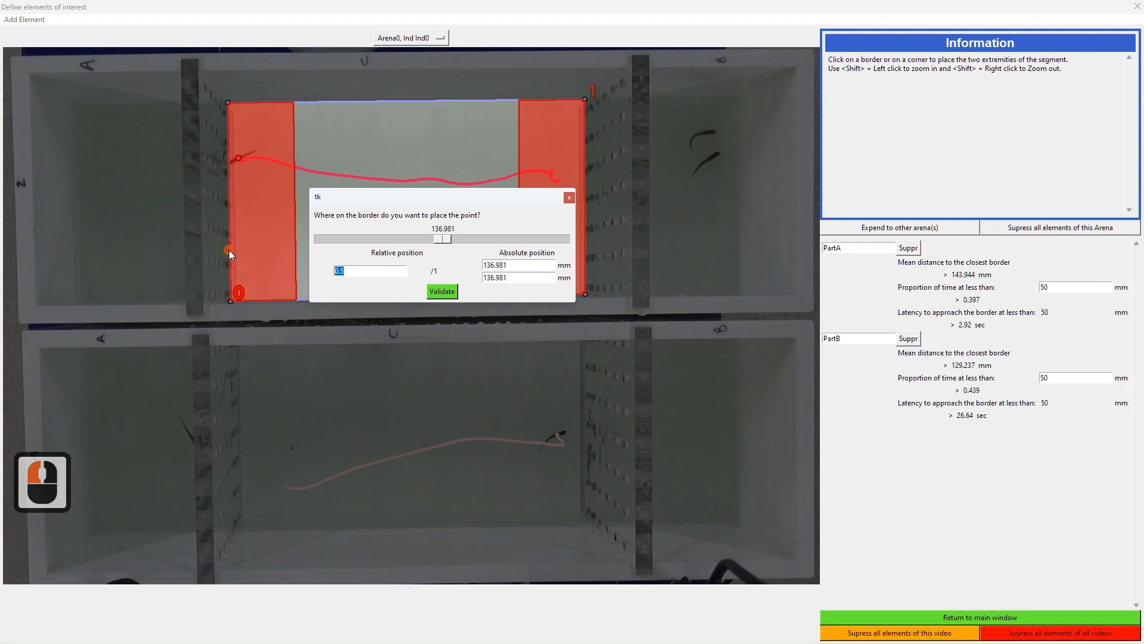
text(0.333333)
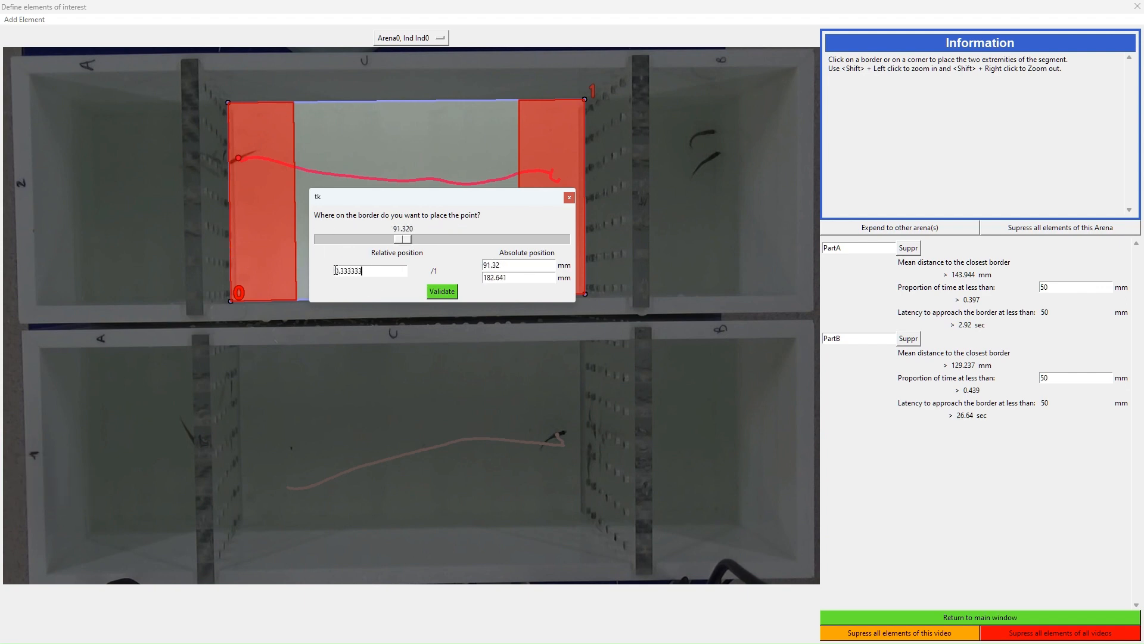
drag(336, 270, 387, 280)
click(363, 271)
click(441, 291)
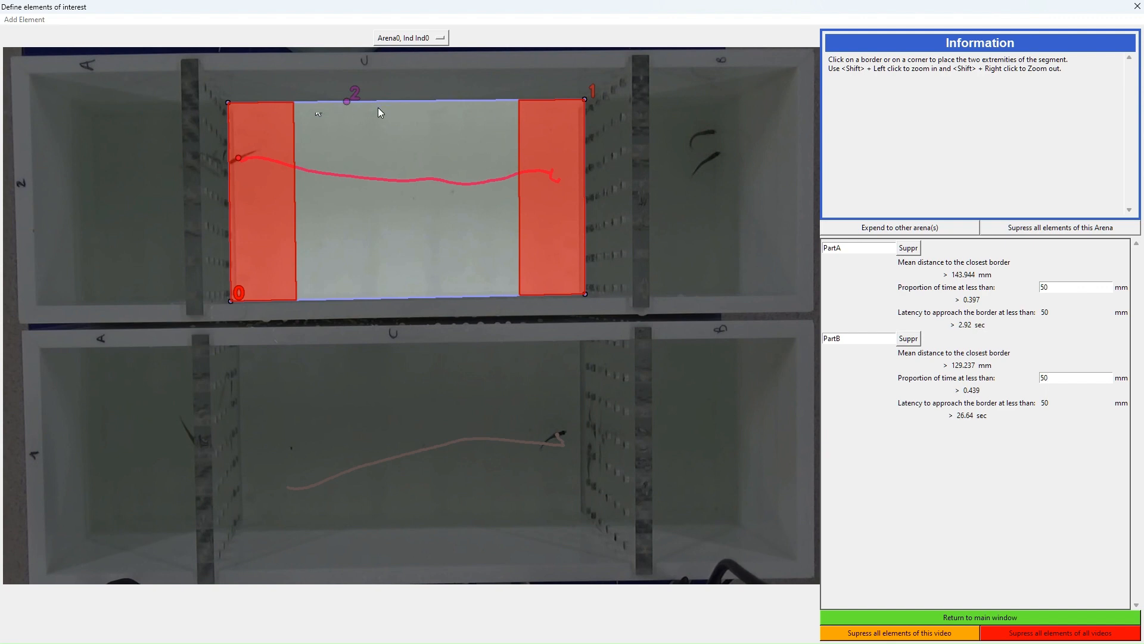
- Finish the line with its second end on Arena0's lower border at relative position 0.3333333
click(342, 299)
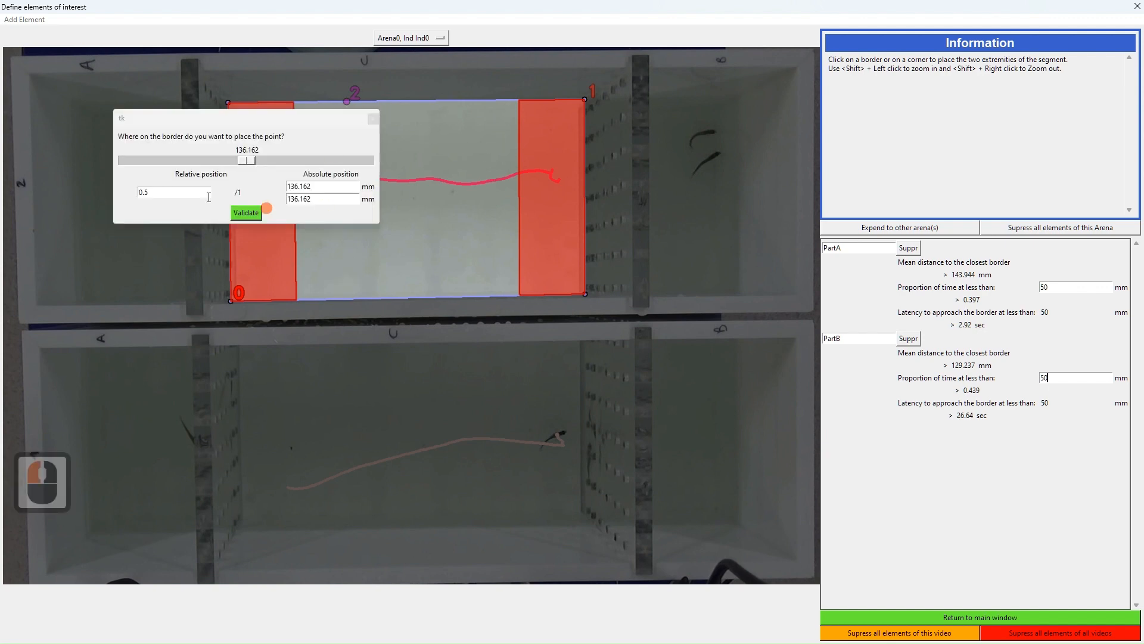
click(177, 205)
double_click(177, 204)
text(0)
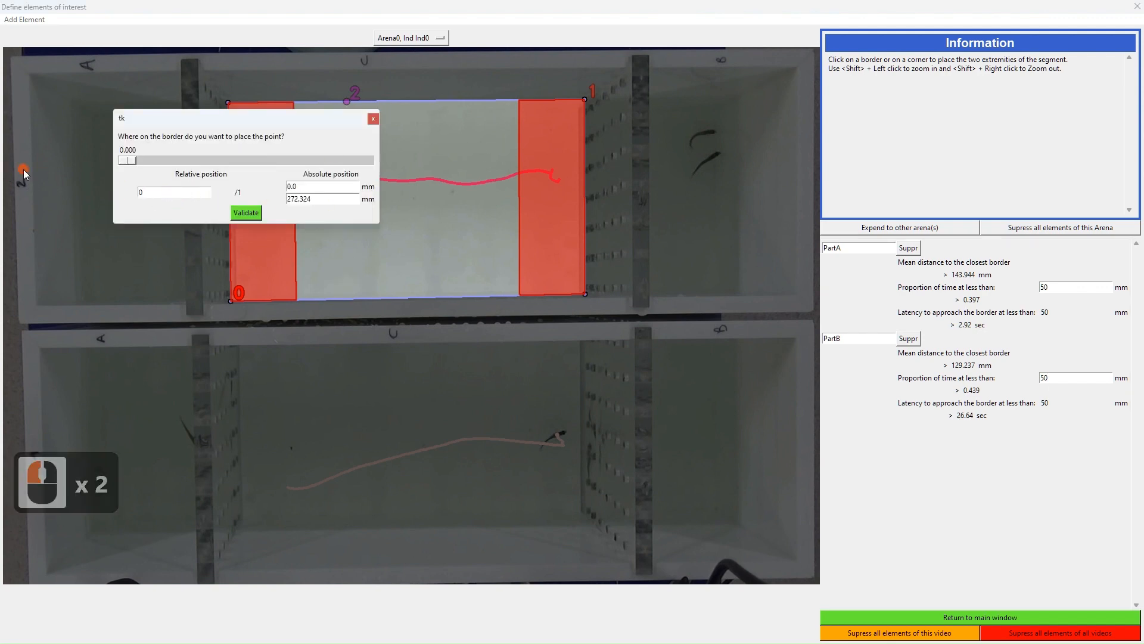
text(.3333333)
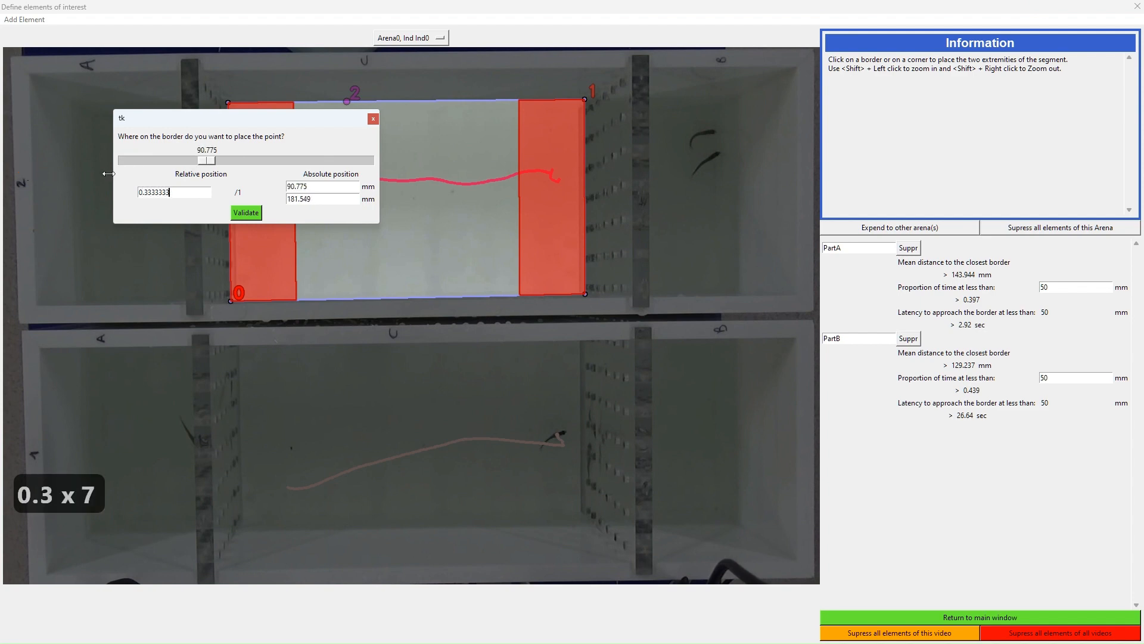
click(251, 214)
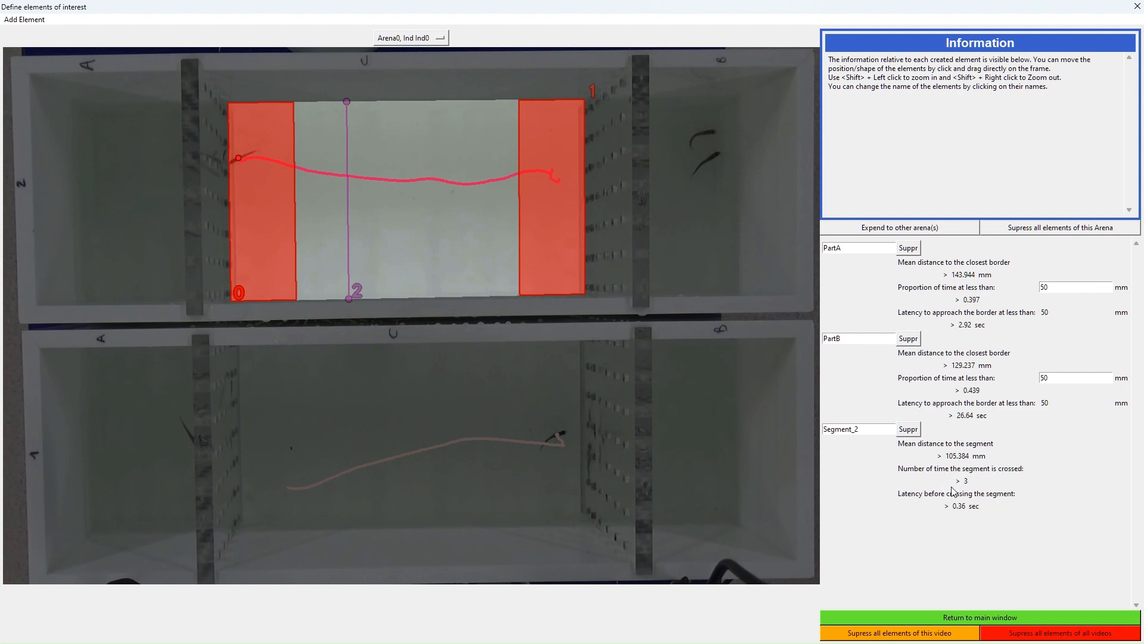
- Start a second border-guided line element with its first end on Arena0's upper border at relative position 0.6666
click(22, 20)
mouse_move(29, 45)
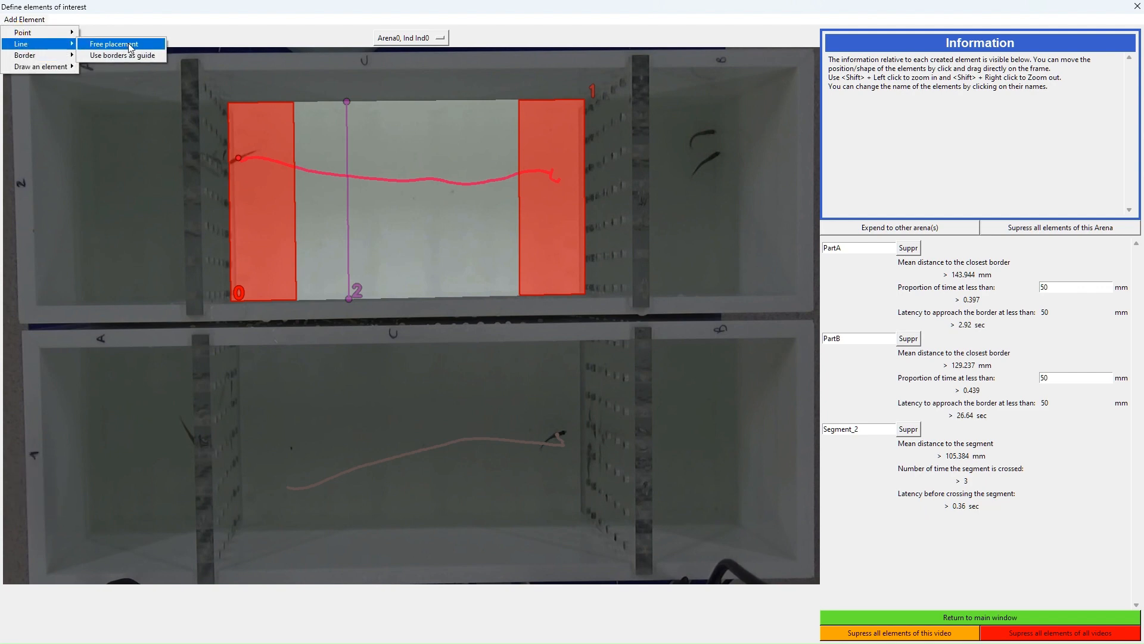
click(123, 55)
click(455, 96)
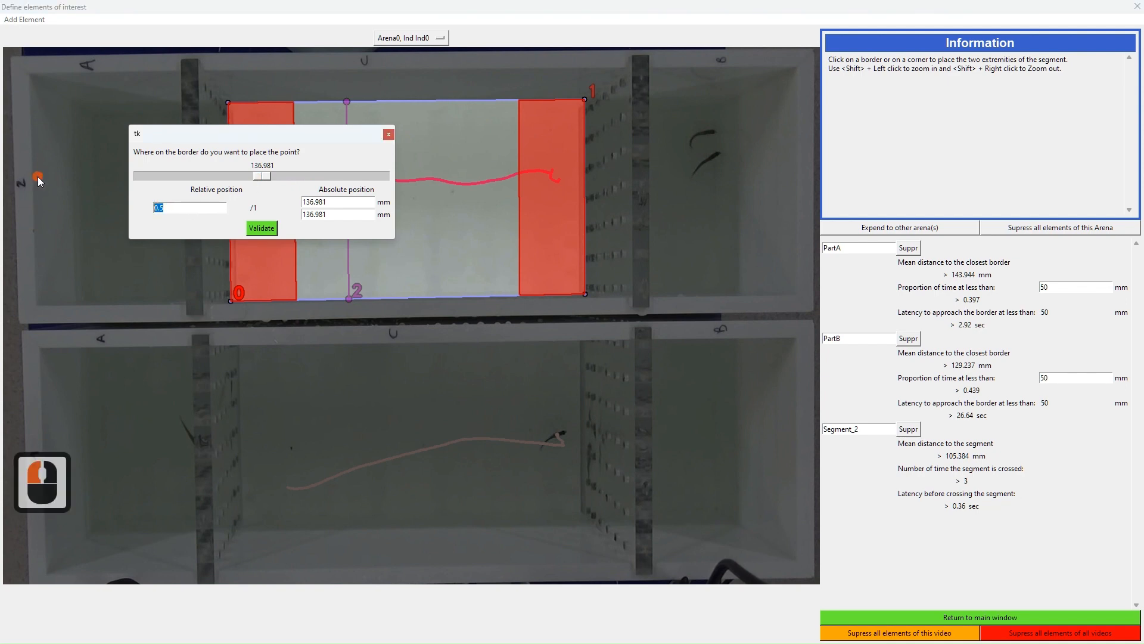
text(0.666)
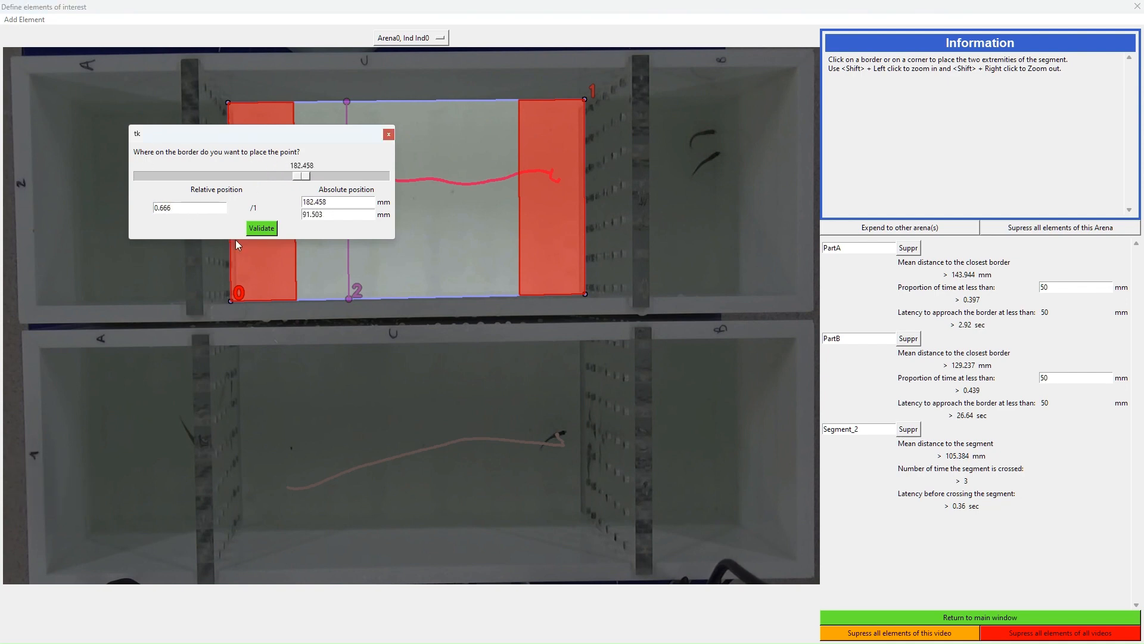
text(6)
click(260, 226)
- Finish the second line with its end on Arena0's lower border at relative position 0.666666
click(451, 298)
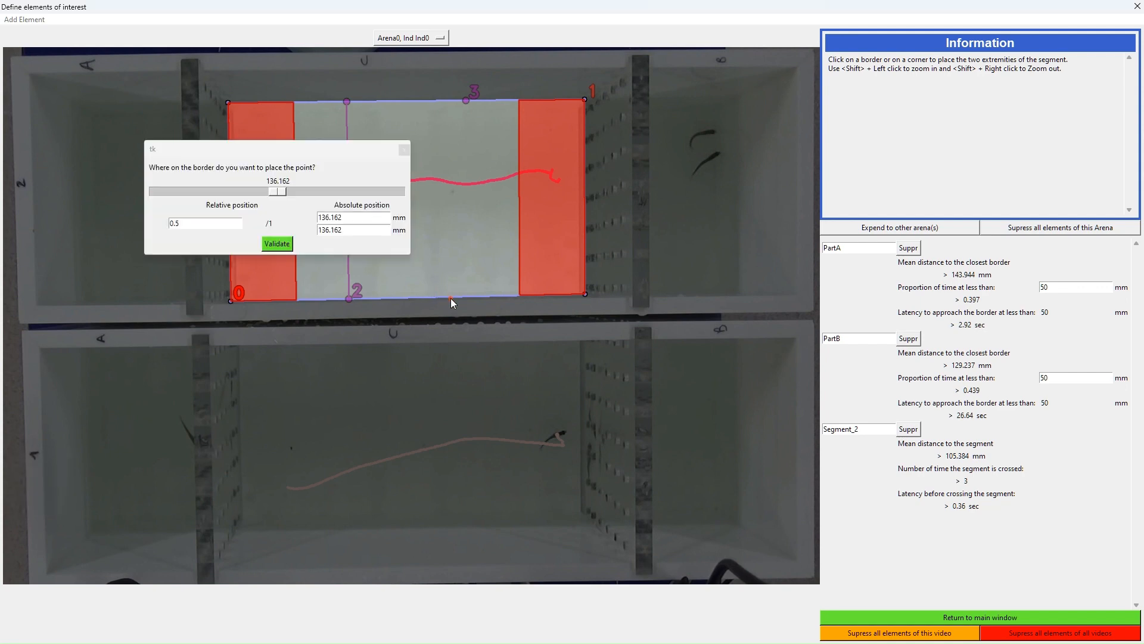
double_click(202, 223)
text(0.666666)
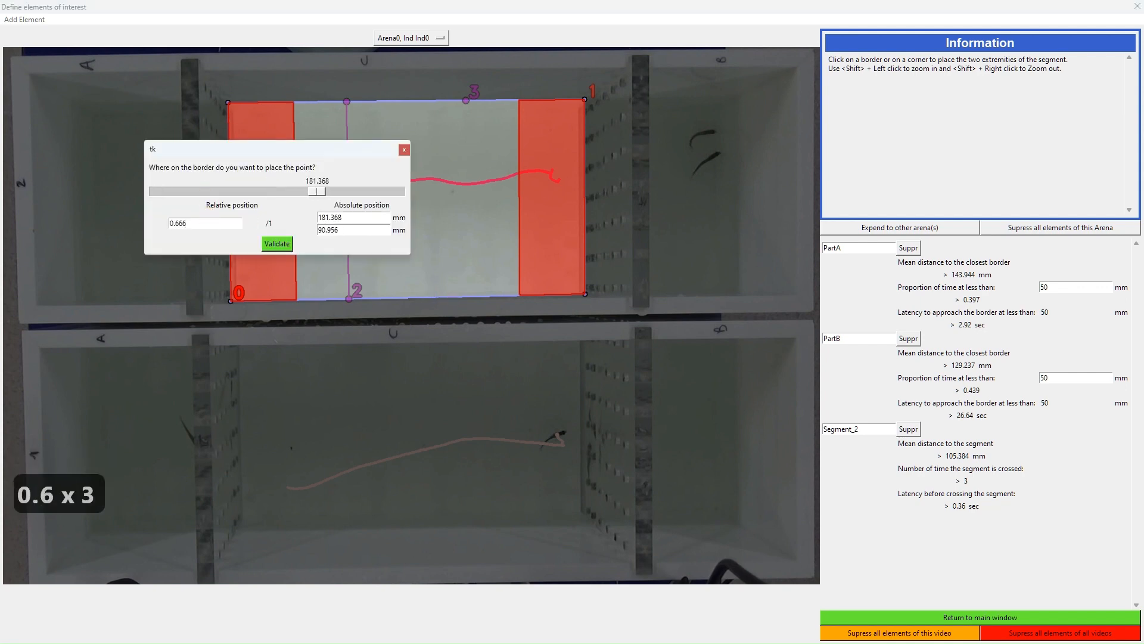
click(278, 242)
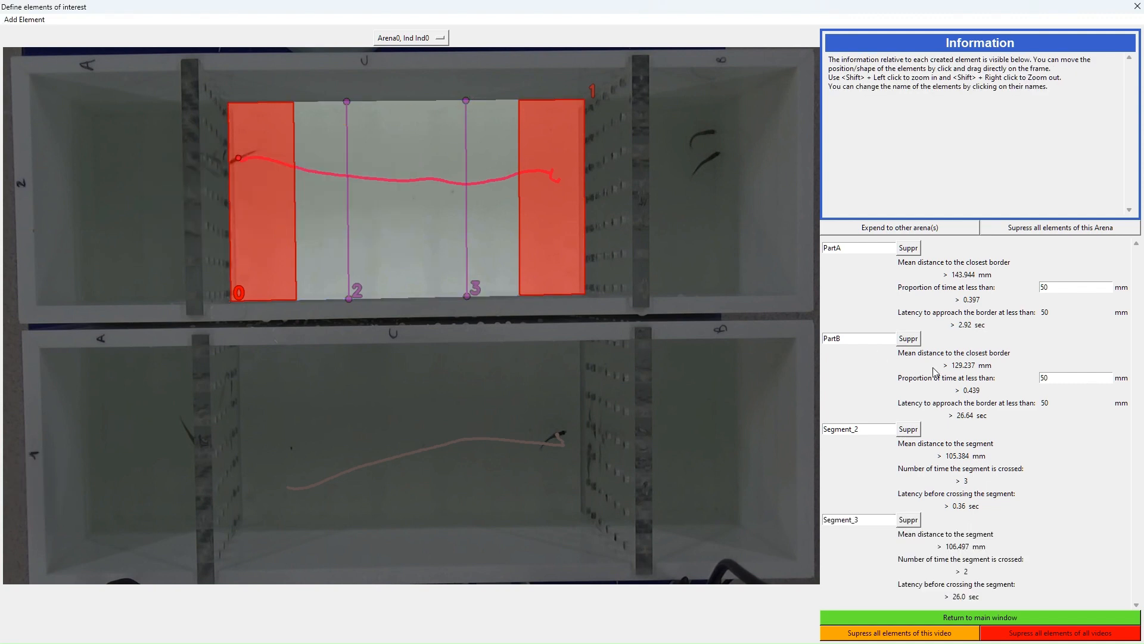
- Rename the two line elements Segment_A and Segment_B
click(877, 434)
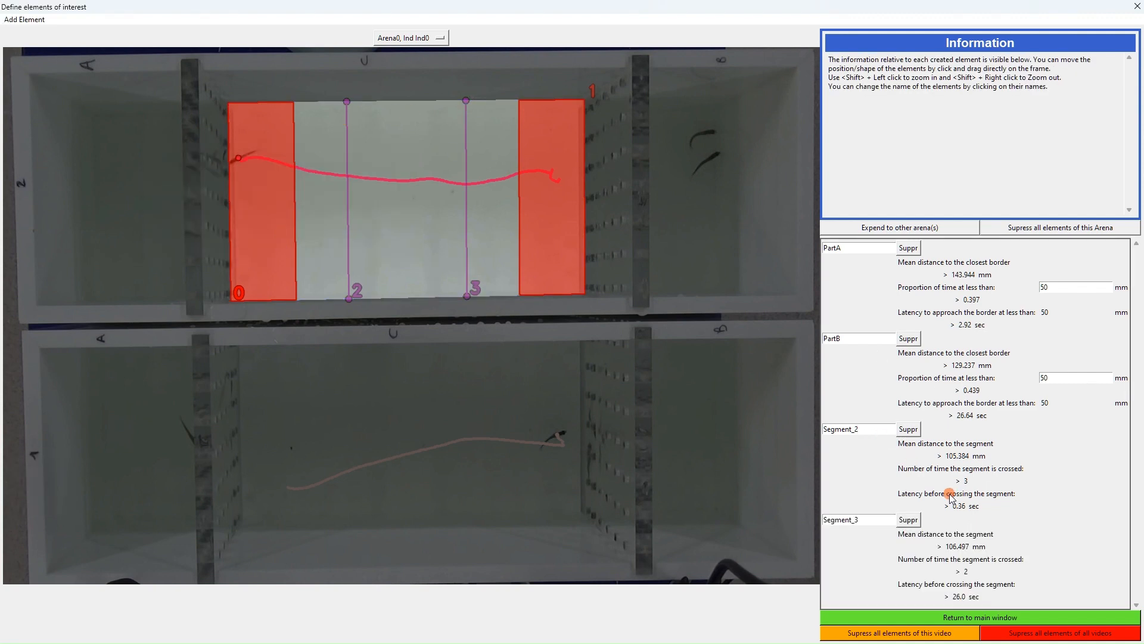
key(BackSpace)
text(A)
click(883, 522)
key(BackSpace)
text(B)
- Duplicate PartA, PartB, Segment_A and Segment_B to Arena_1 of the B_Fish_Social_Choice video only
click(916, 398)
click(881, 233)
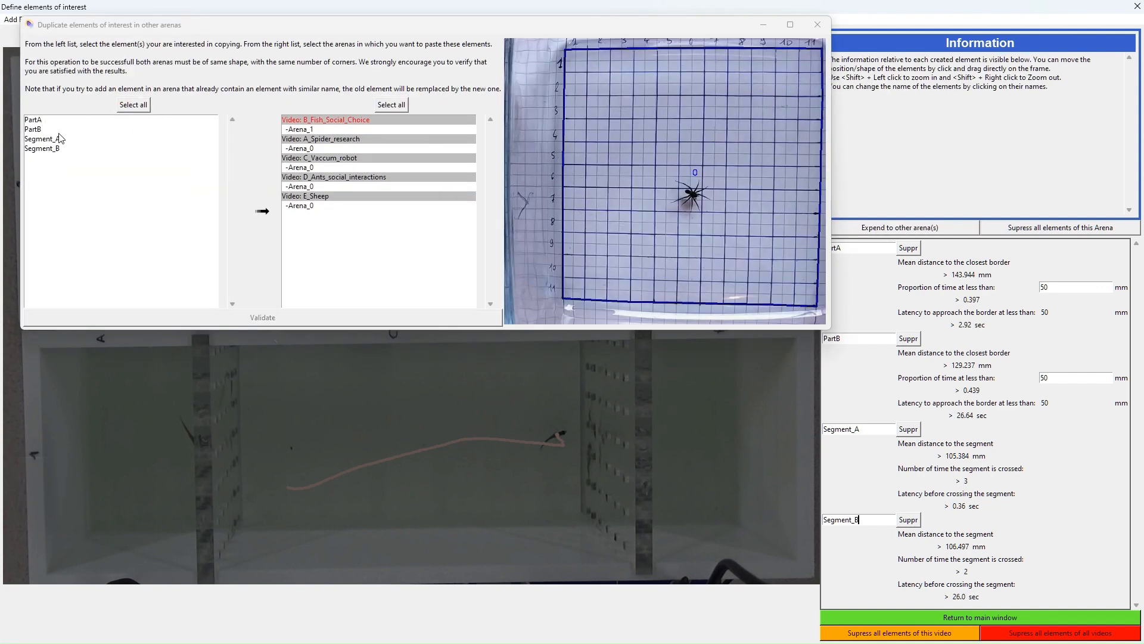
click(135, 105)
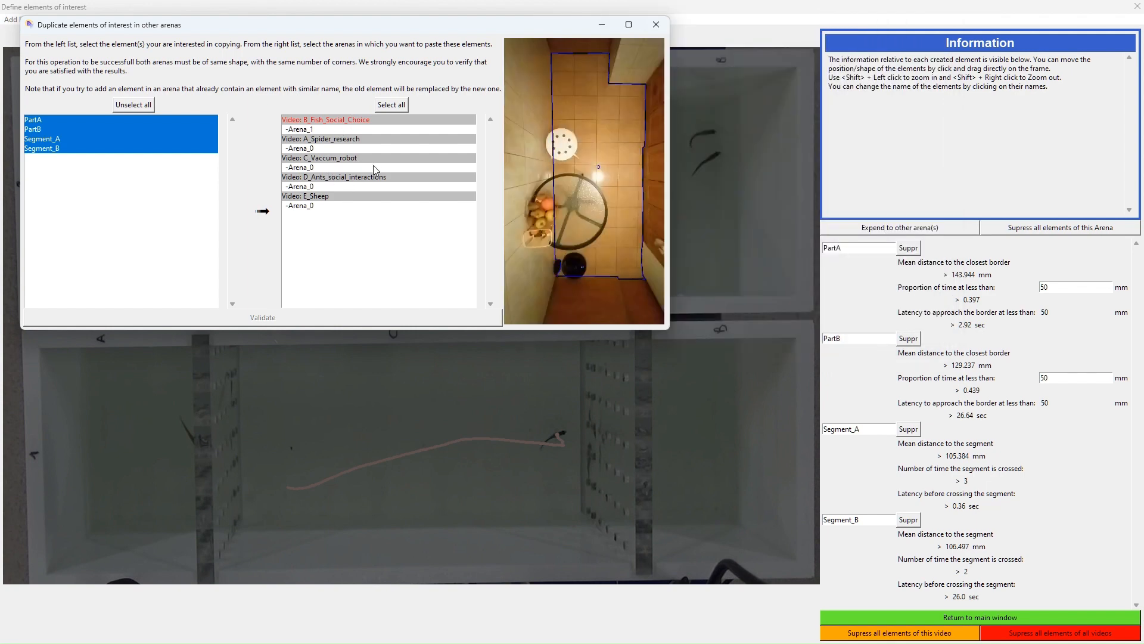
click(317, 131)
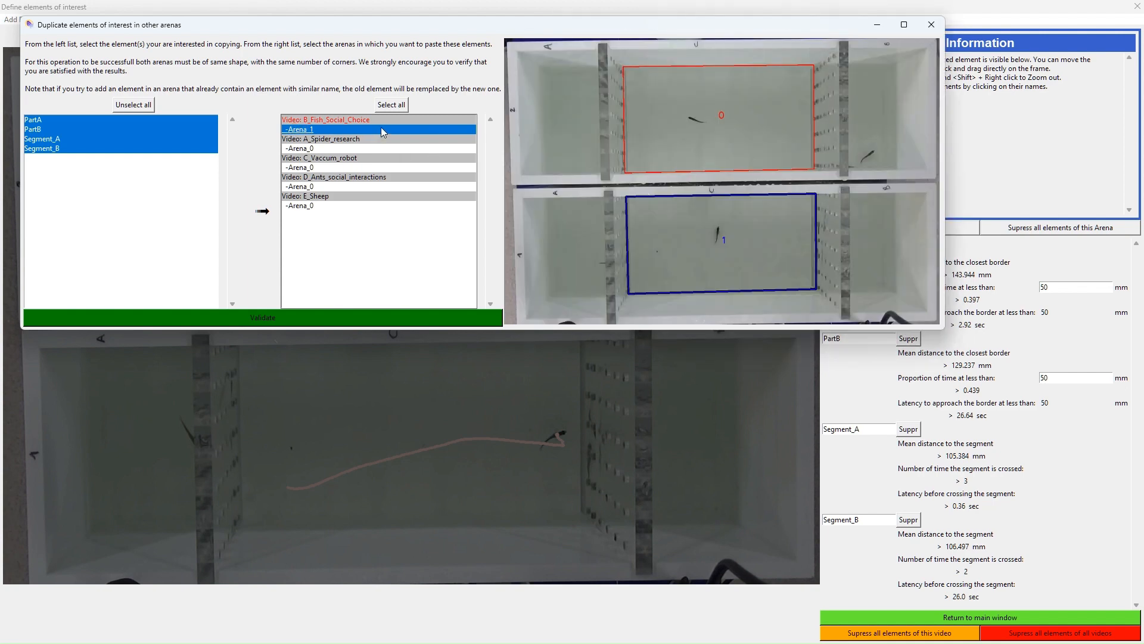
click(390, 106)
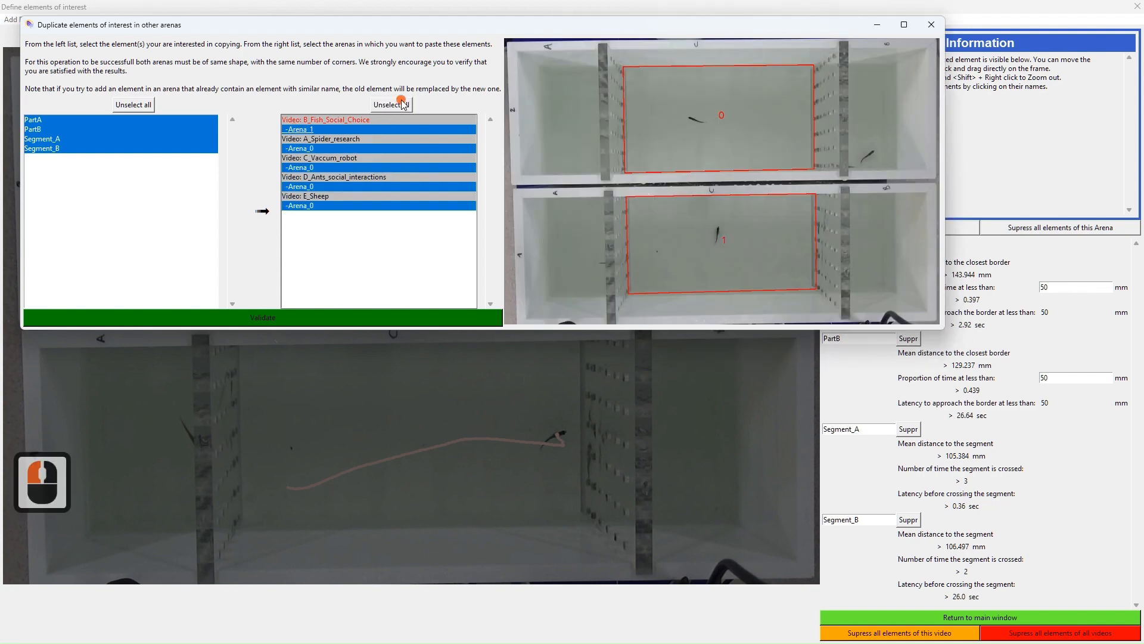
click(391, 106)
click(356, 126)
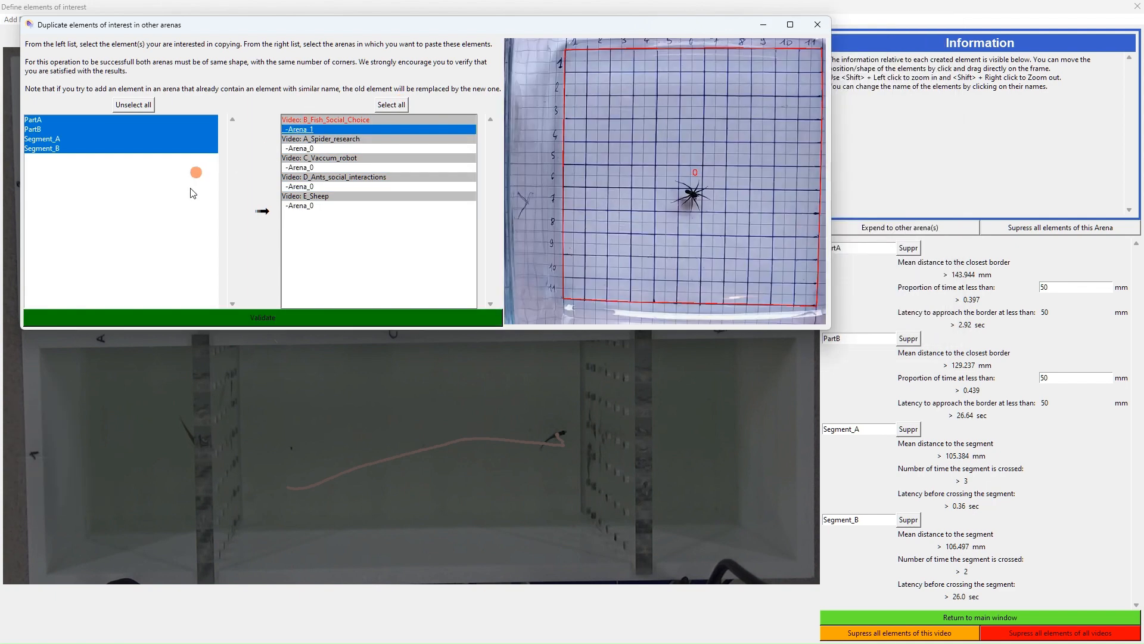
click(277, 321)
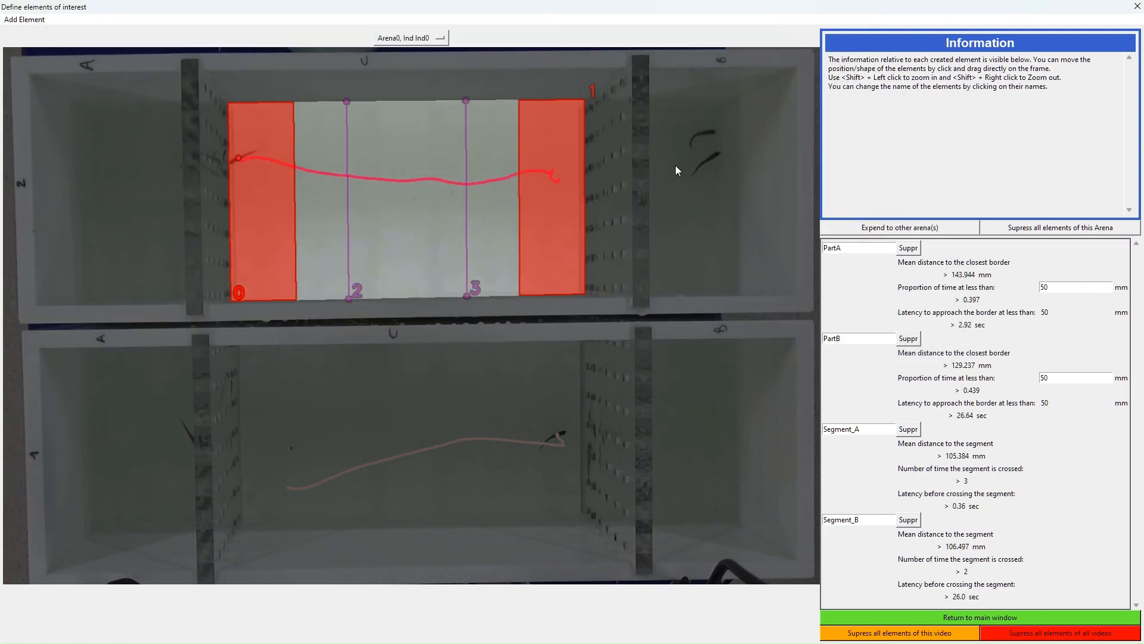
- Inspect the duplicated elements on Arena1 and return to the analysis preparation window, keeping Spatial repartition enabled
click(427, 42)
click(419, 69)
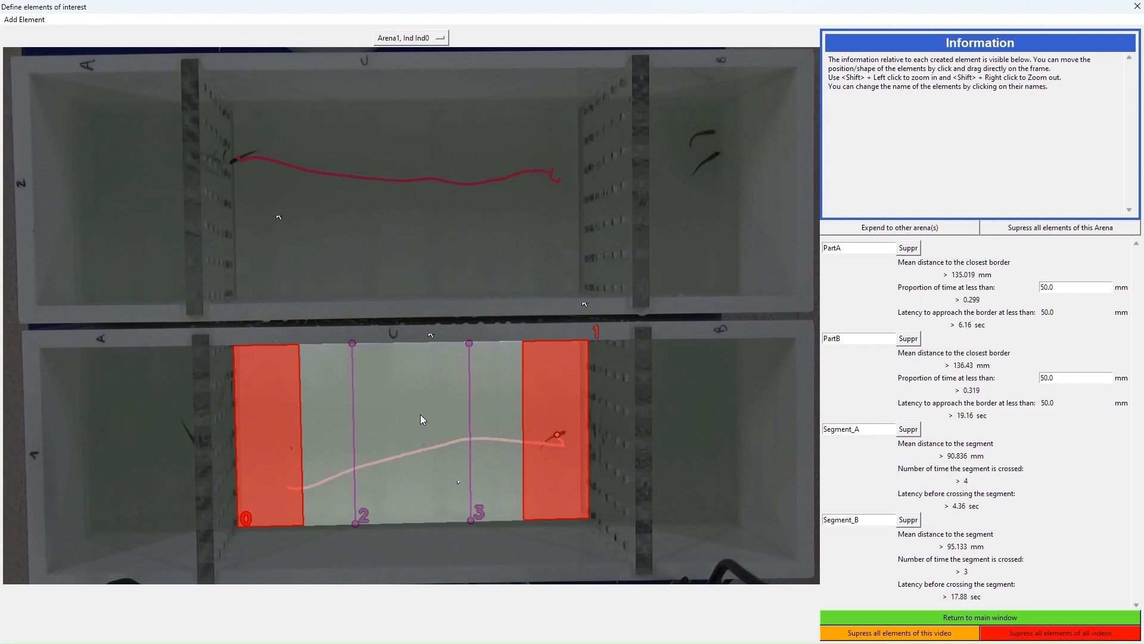
click(978, 620)
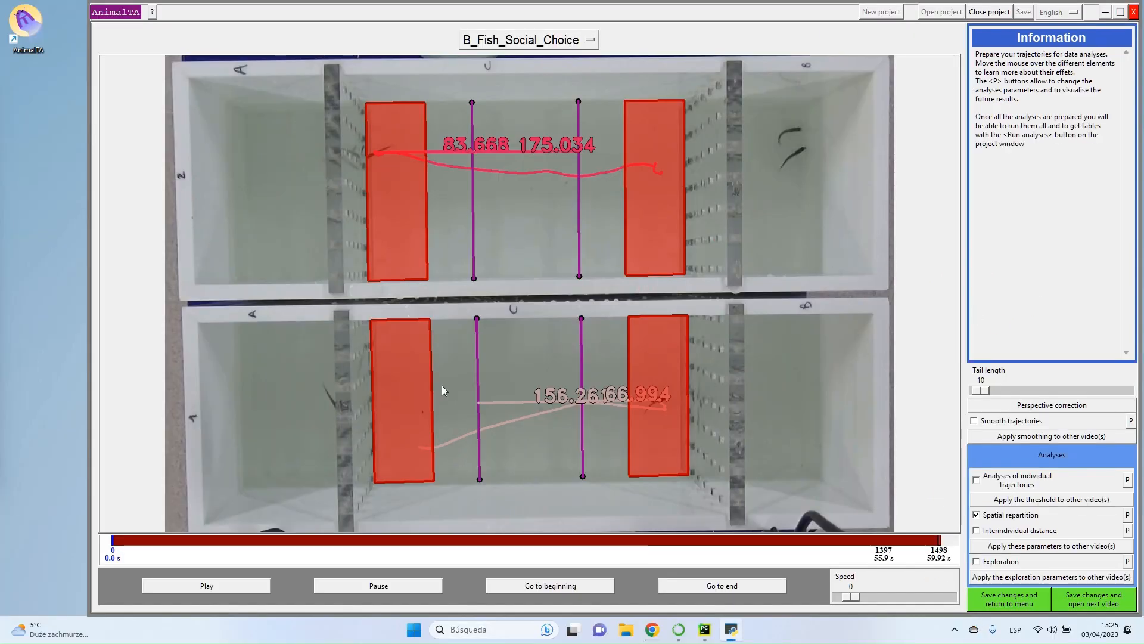
click(989, 516)
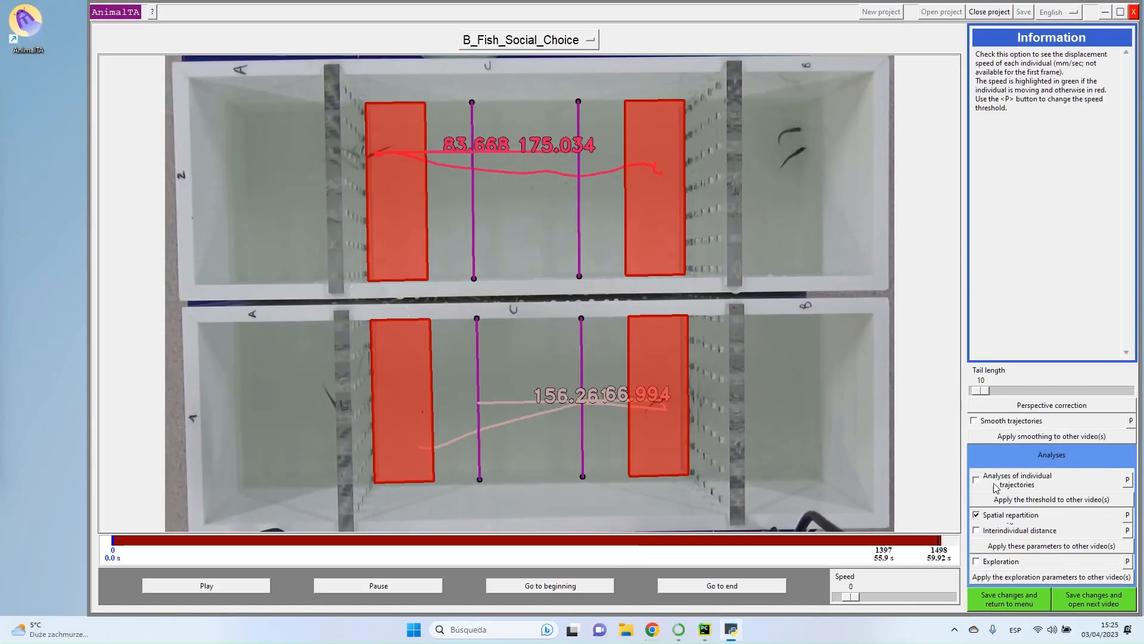
click(1000, 518)
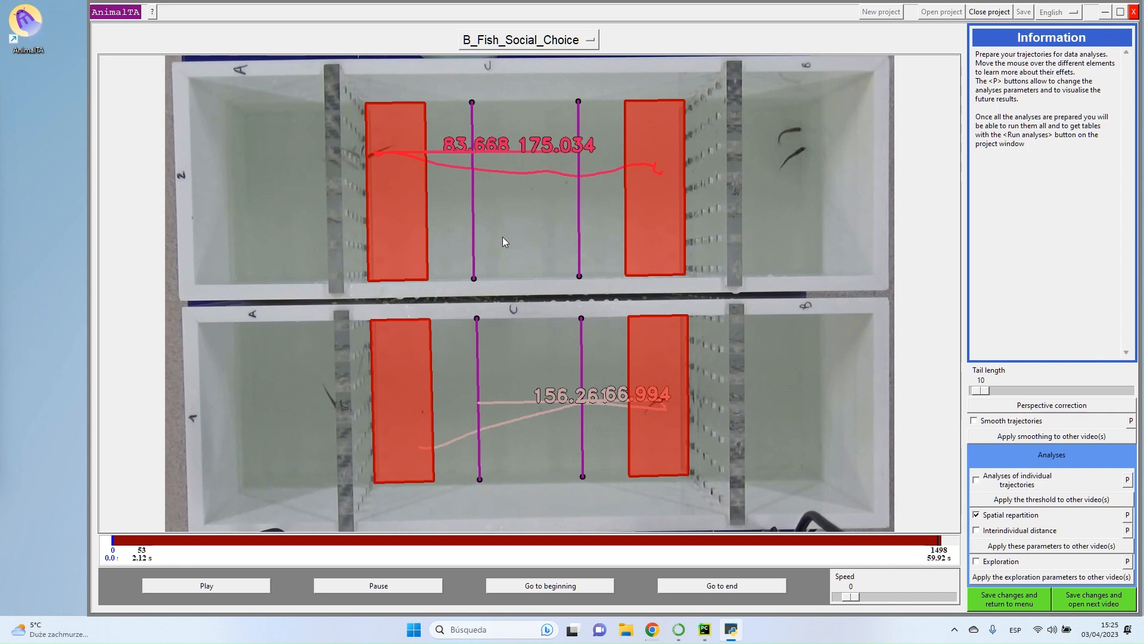
- Display the final frames' trajectories with a tail length of 600, and save the changes, returning to the project's video list
drag(122, 540, 933, 542)
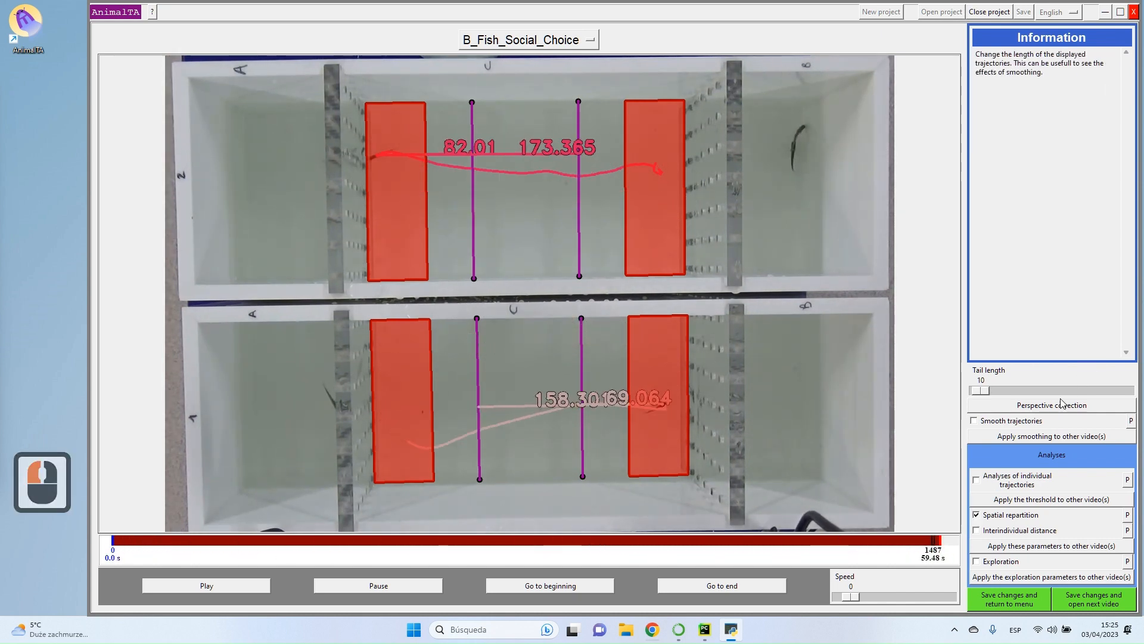
drag(980, 390, 1125, 390)
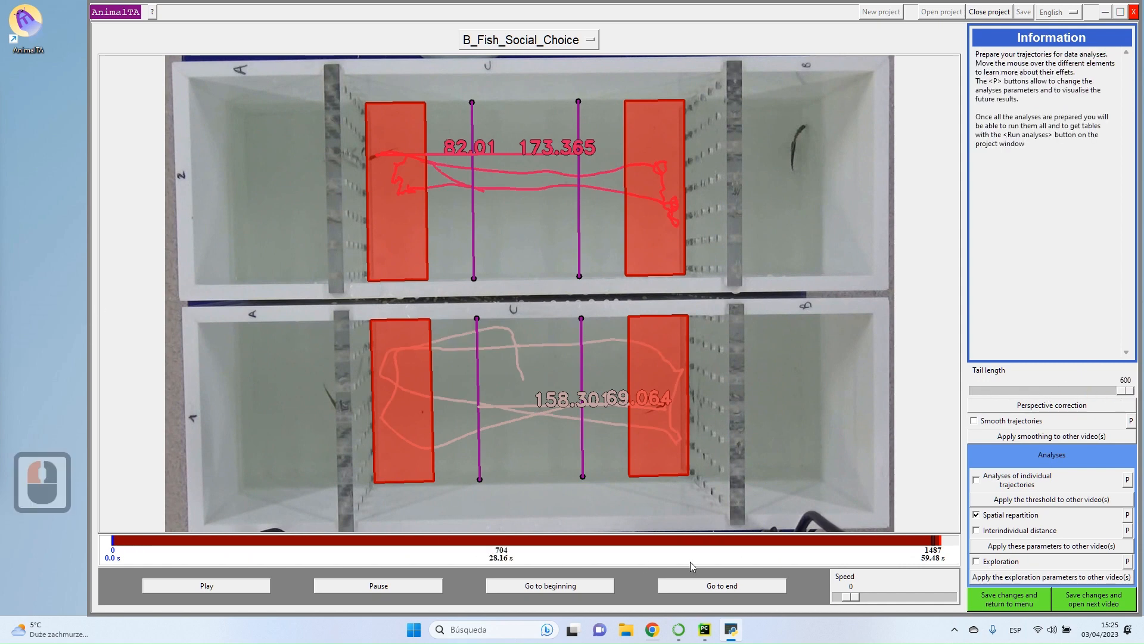
drag(934, 541, 940, 536)
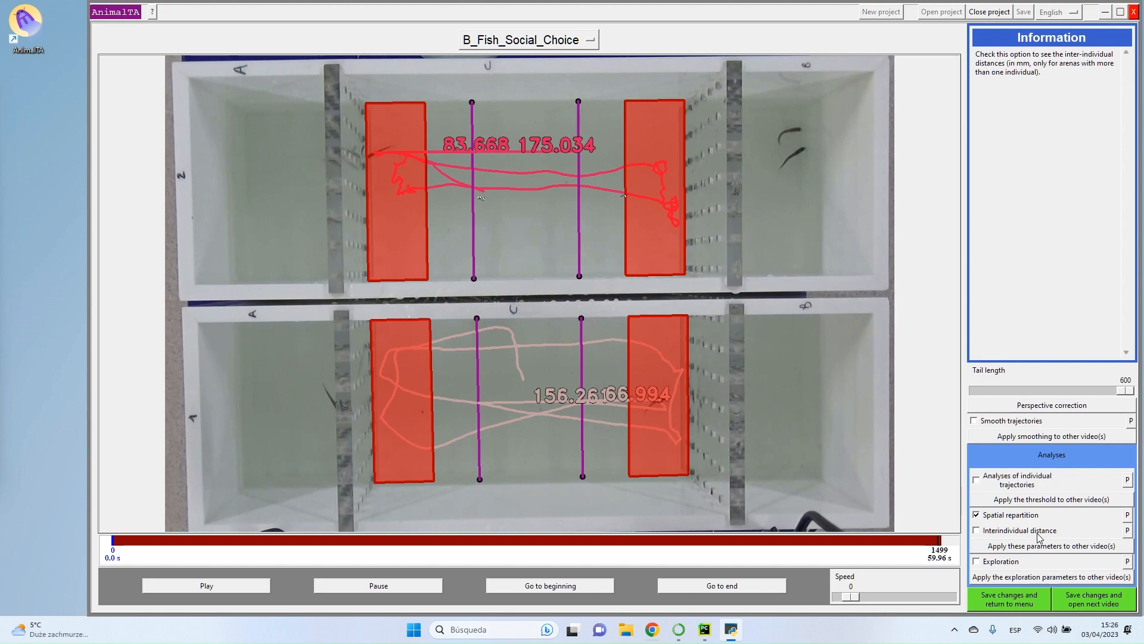
click(1009, 599)
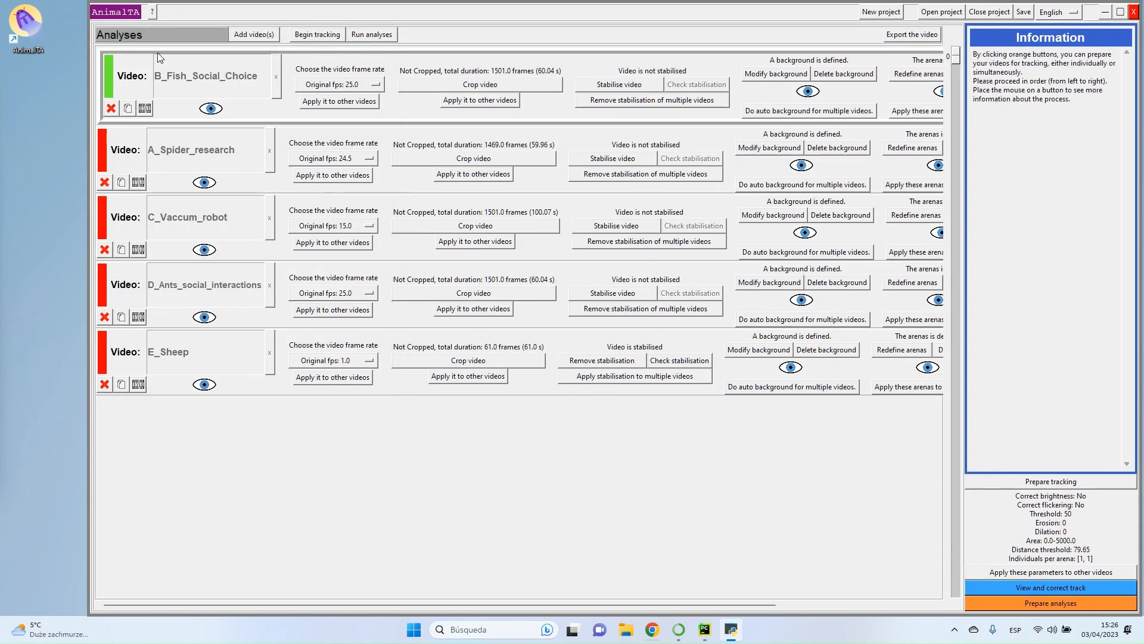
- Open the analysis preparation for the D_Ants_social_interactions video
click(133, 221)
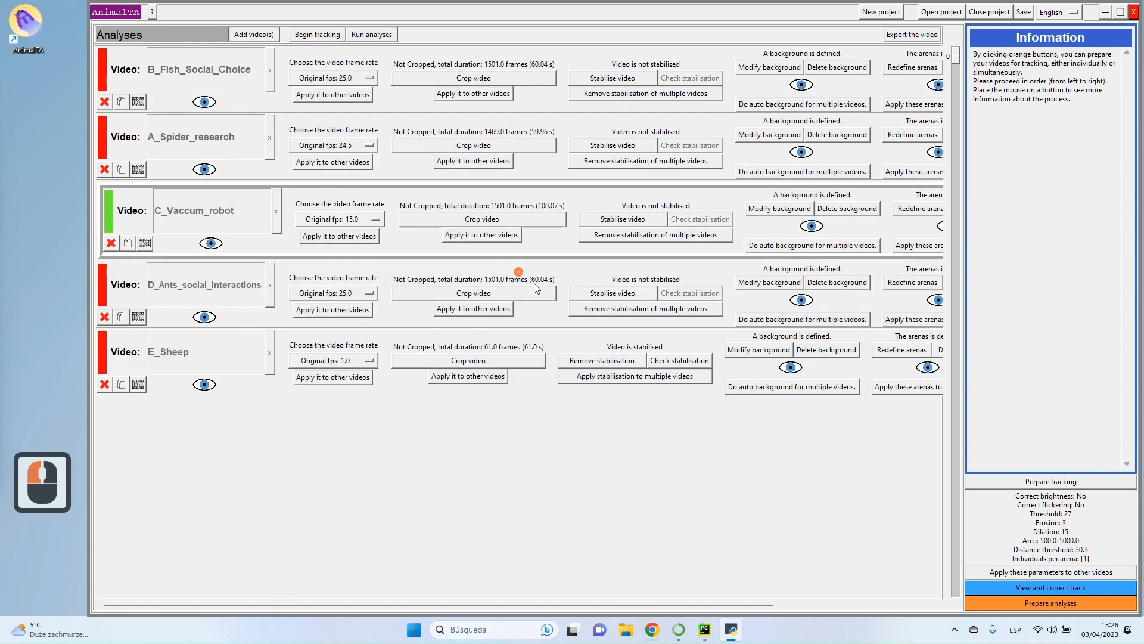
click(120, 286)
click(211, 311)
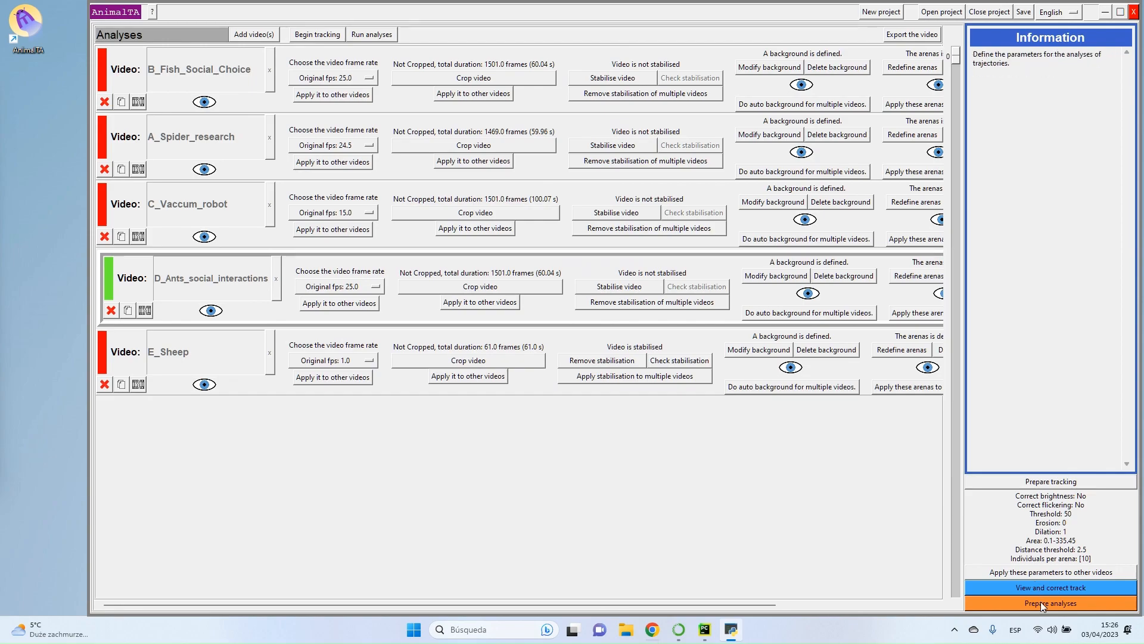
click(1040, 602)
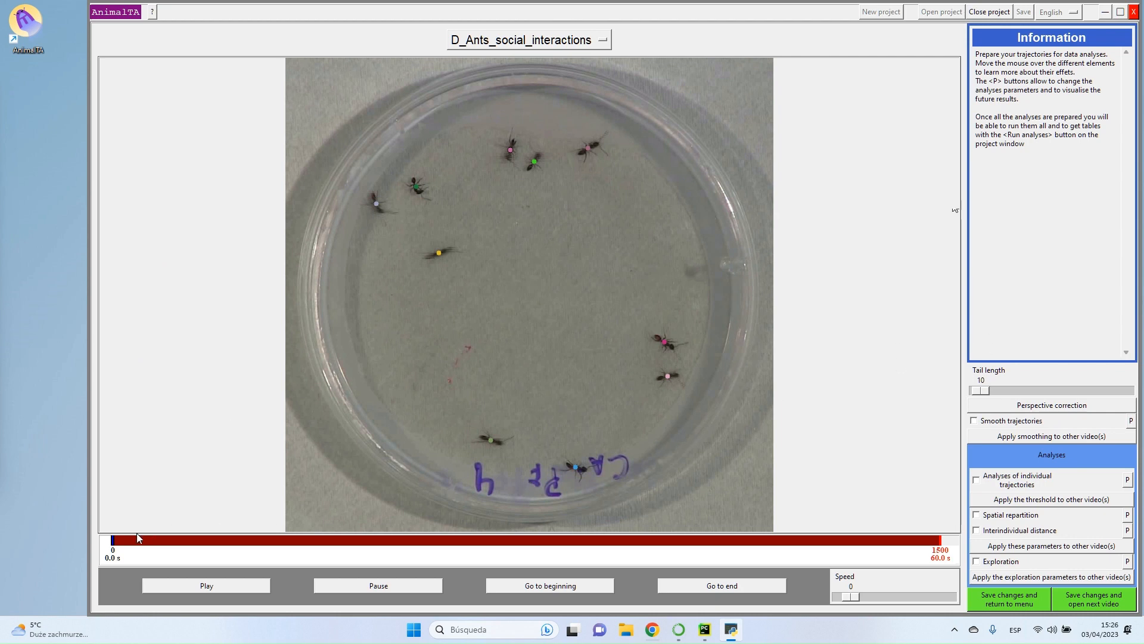
- Shorten the displayed ant trajectories to a tail length of 2 and move the video to frame 1054
click(154, 540)
drag(165, 543, 383, 553)
click(482, 541)
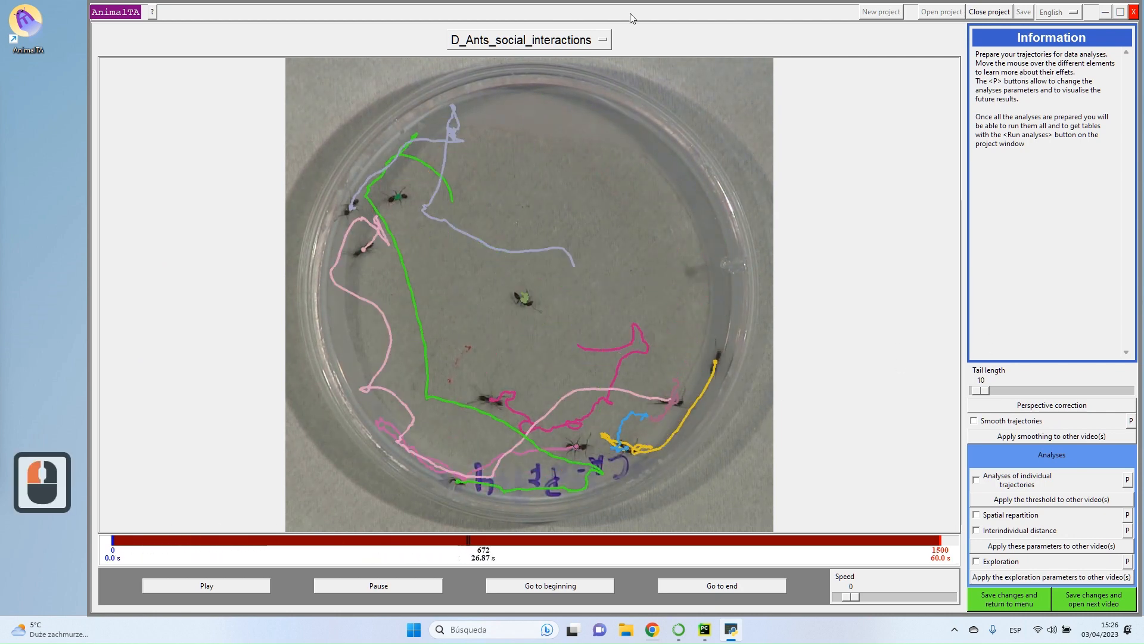
drag(980, 391, 974, 393)
click(1008, 391)
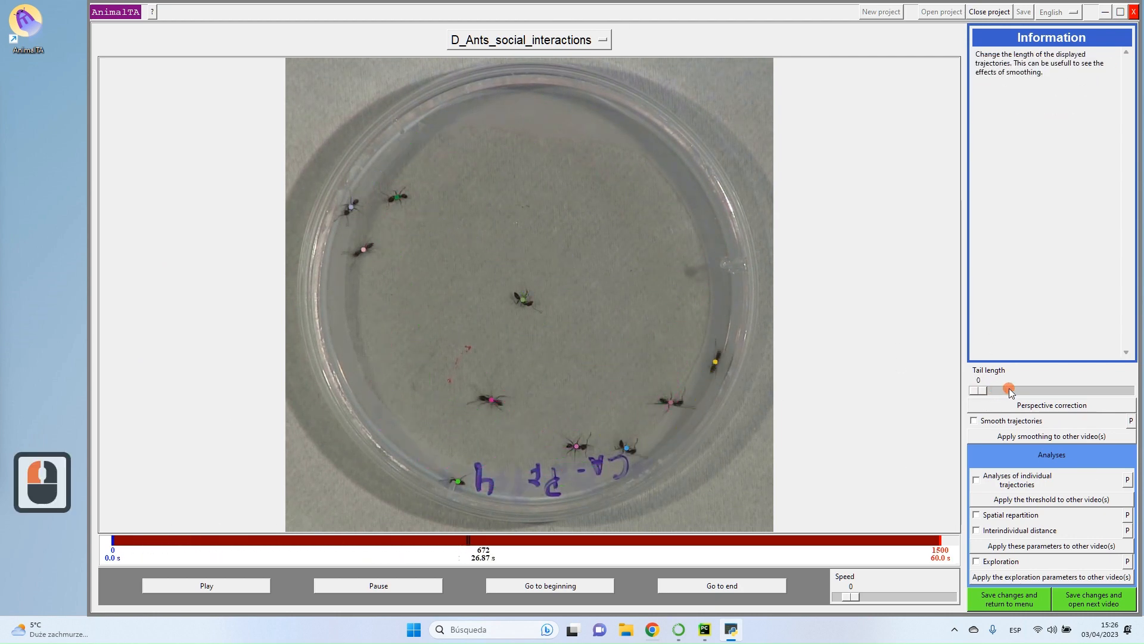
click(1009, 391)
click(1009, 391)
drag(162, 541, 692, 541)
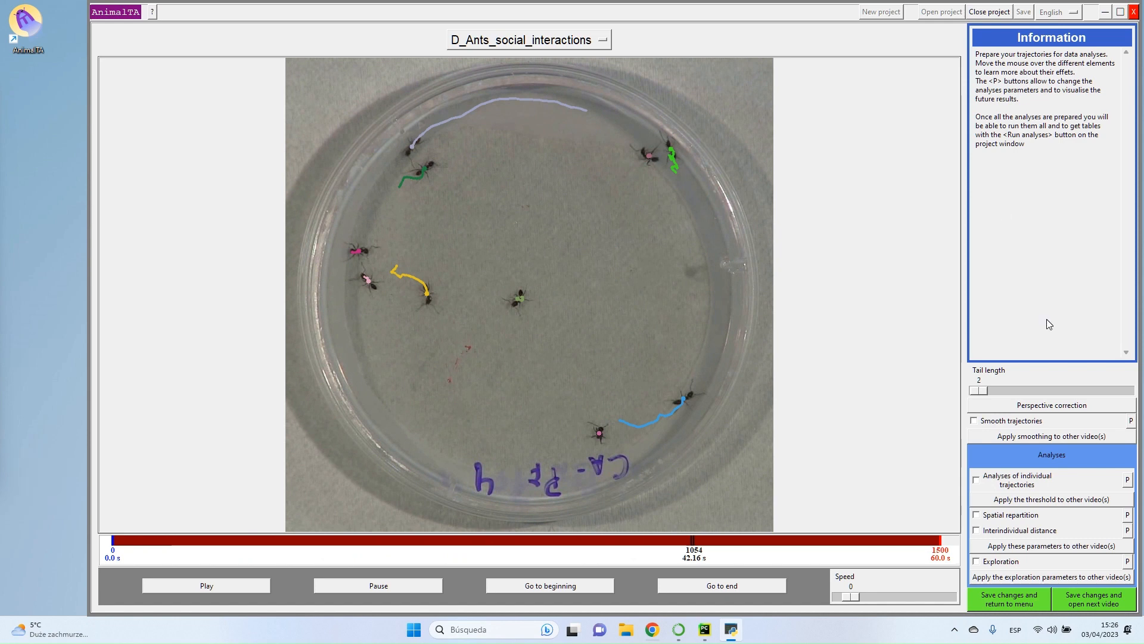
- Enable the Interindividual distance analysis and try a neighbour distance threshold of 7.50 mm before setting it to 3 mm
click(995, 530)
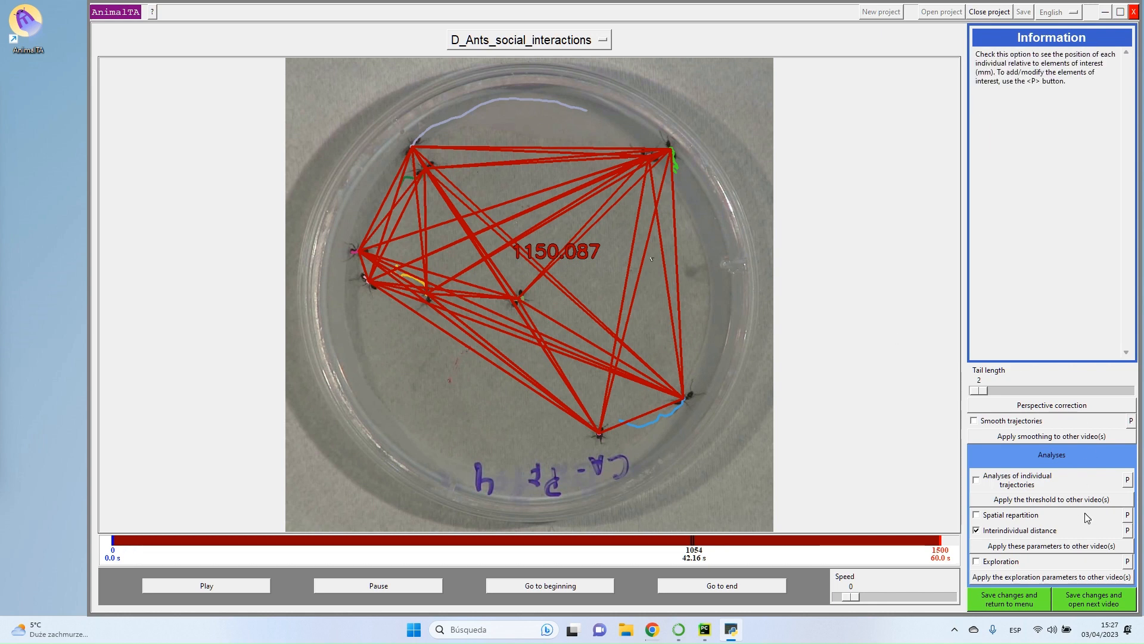
click(1131, 530)
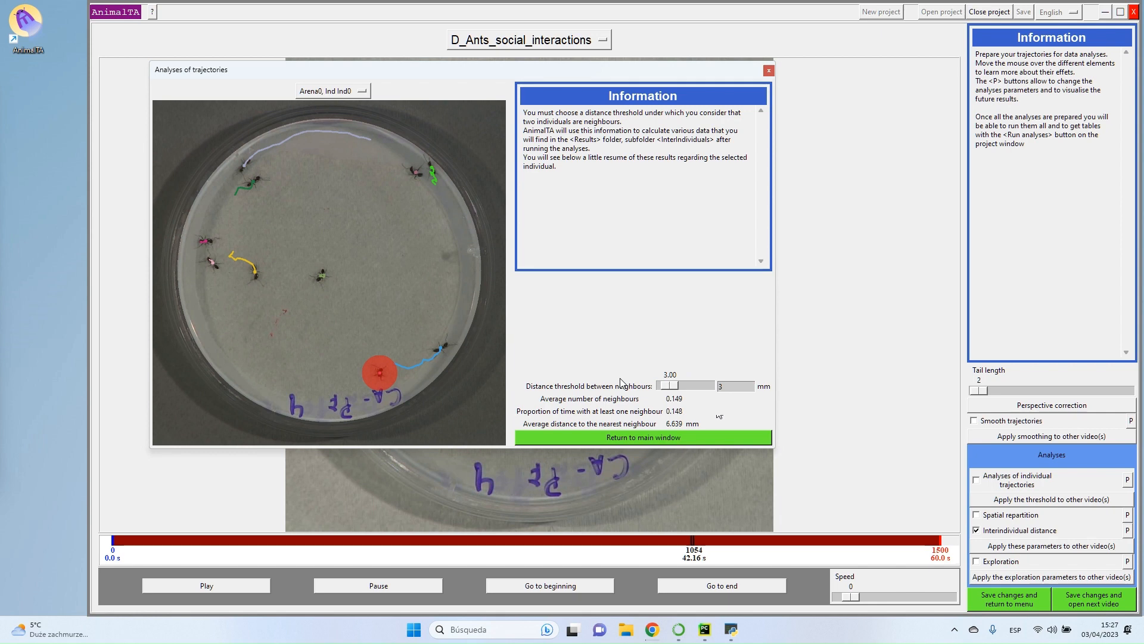
mouse_move(670, 386)
mouse_down()
mouse_move(696, 387)
mouse_move(675, 386)
mouse_up()
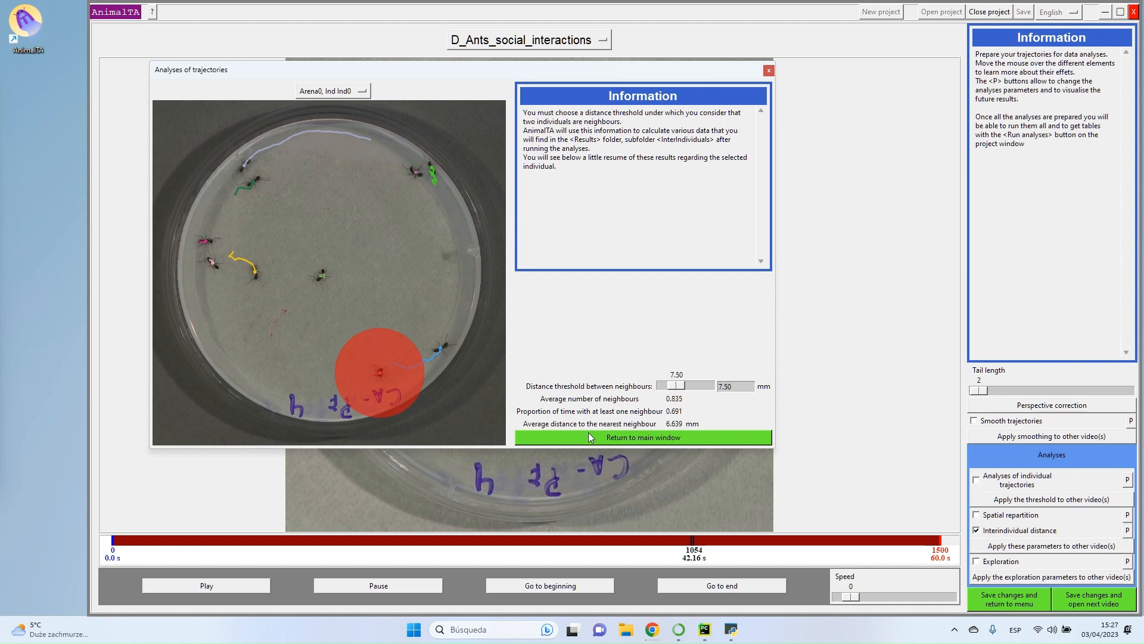
drag(734, 386, 719, 387)
text(3)
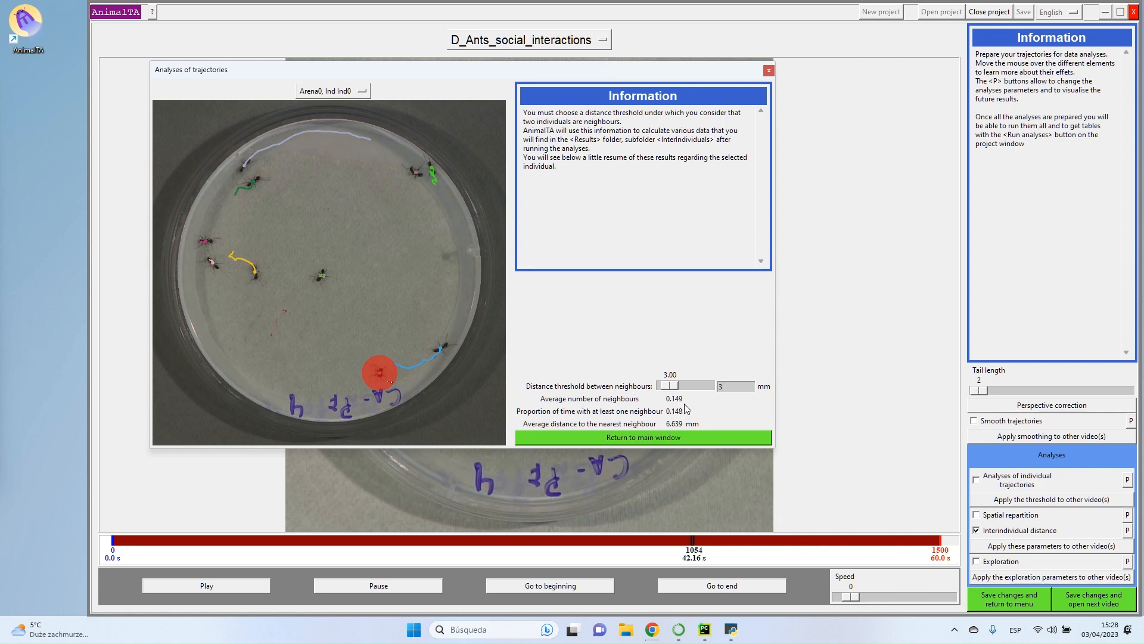
- Examine the neighbour results of individuals Ind6, Ind4 and Ind7 in Arena0
click(334, 93)
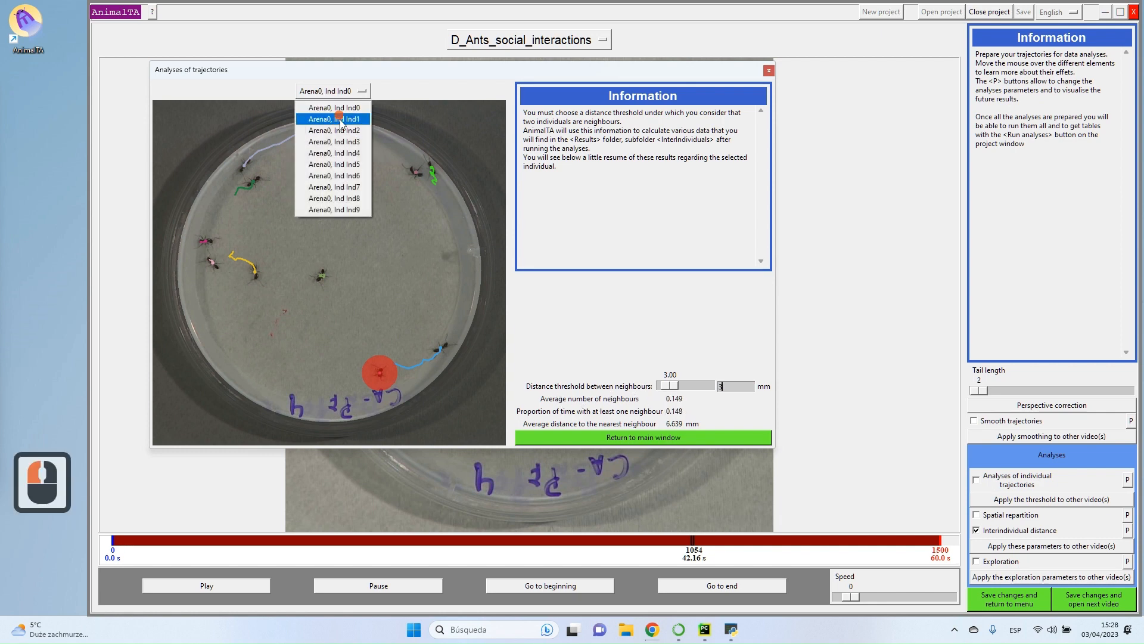
click(359, 173)
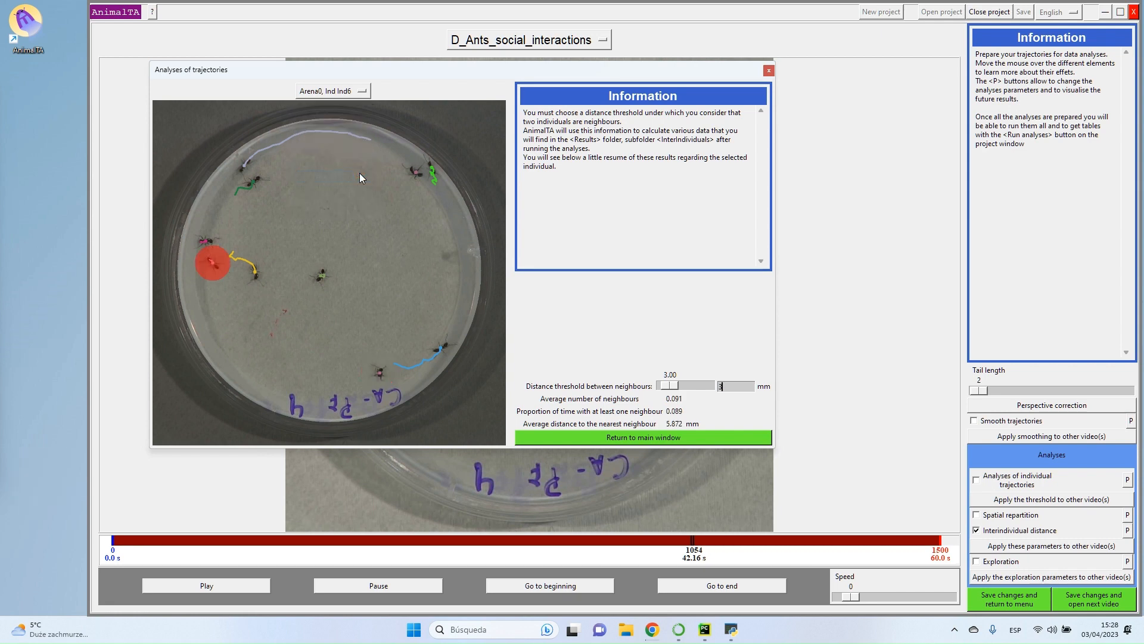
click(343, 90)
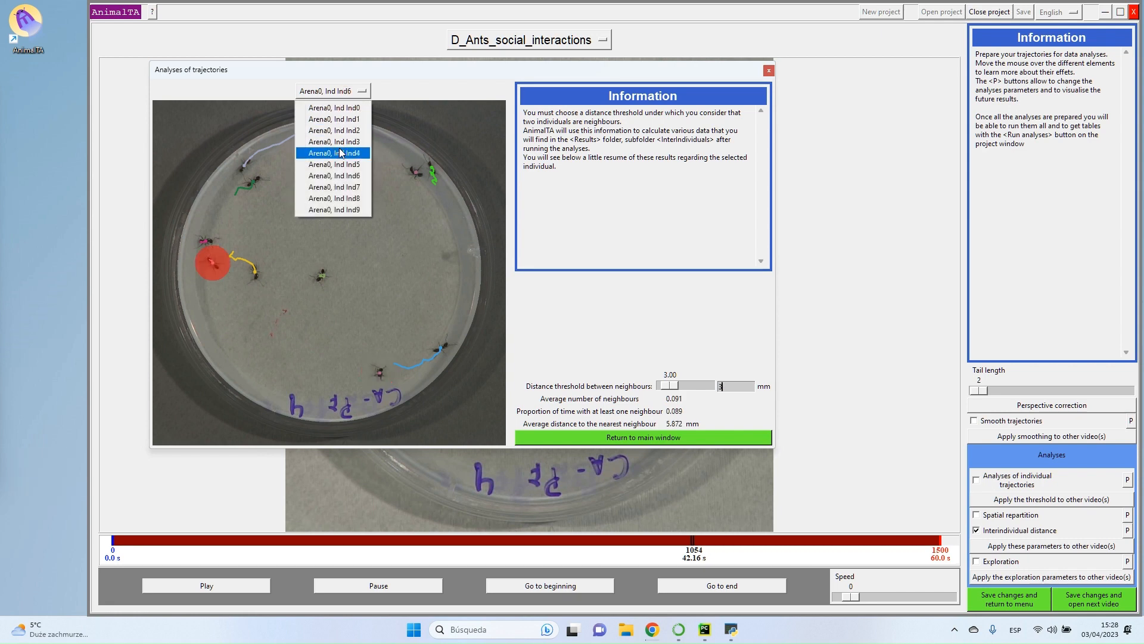
click(339, 151)
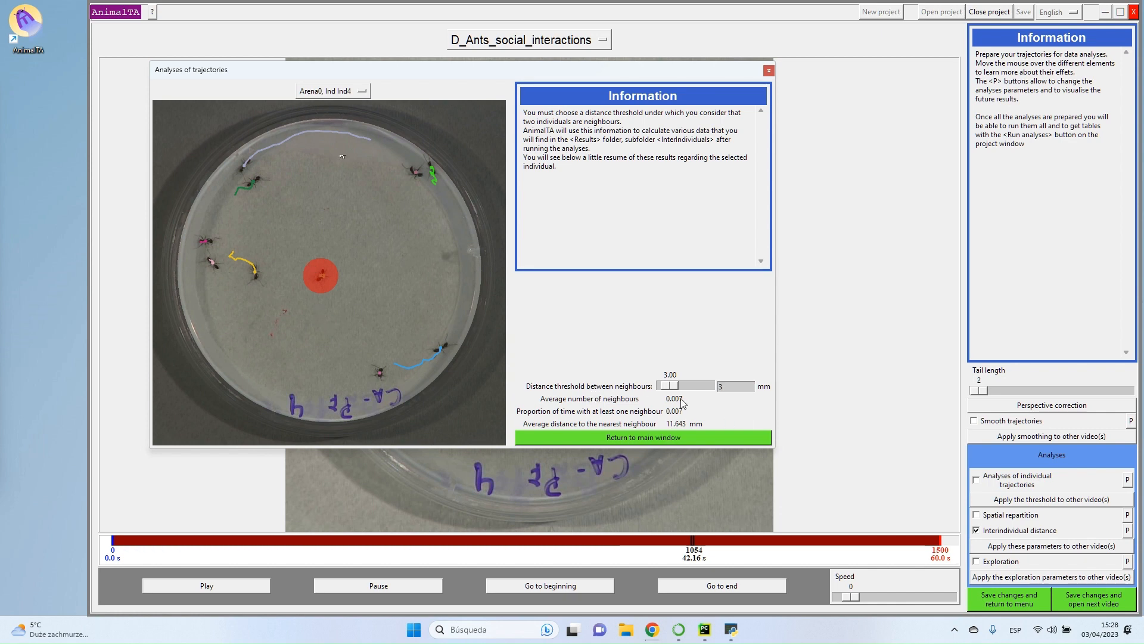
click(333, 91)
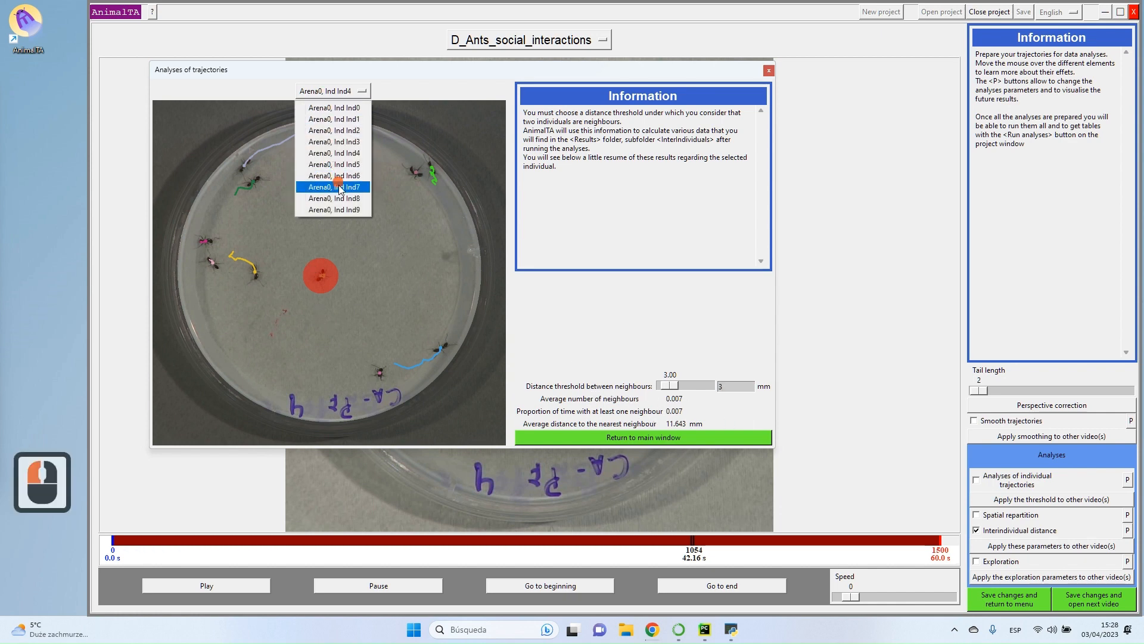
click(340, 188)
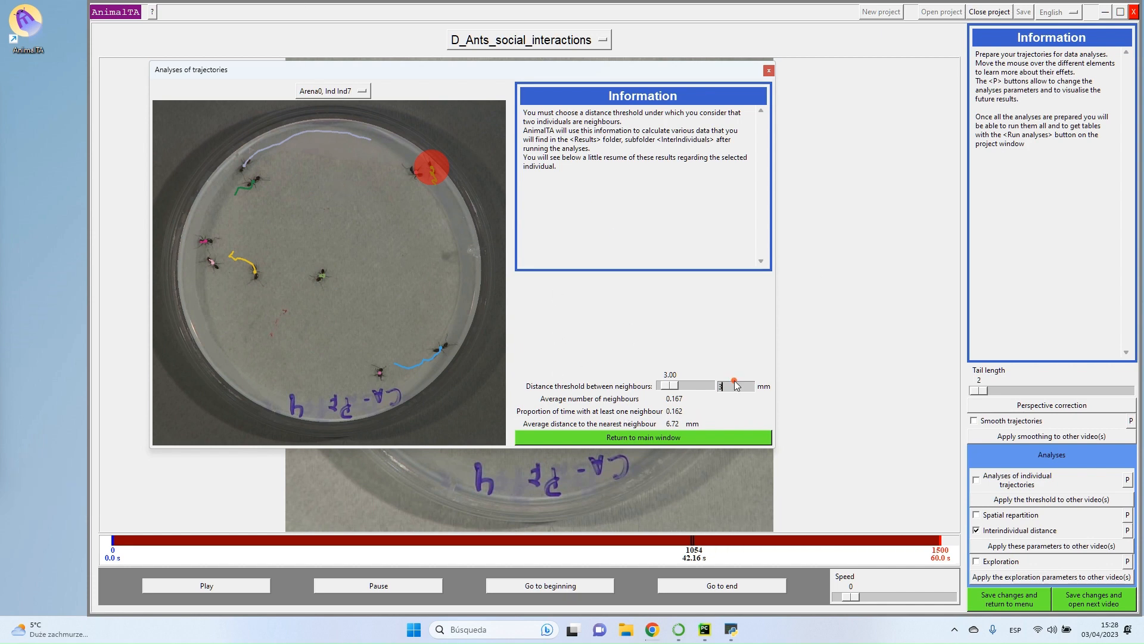
- Try a distance threshold between neighbours of 10 mm
drag(736, 385, 710, 382)
text(10)
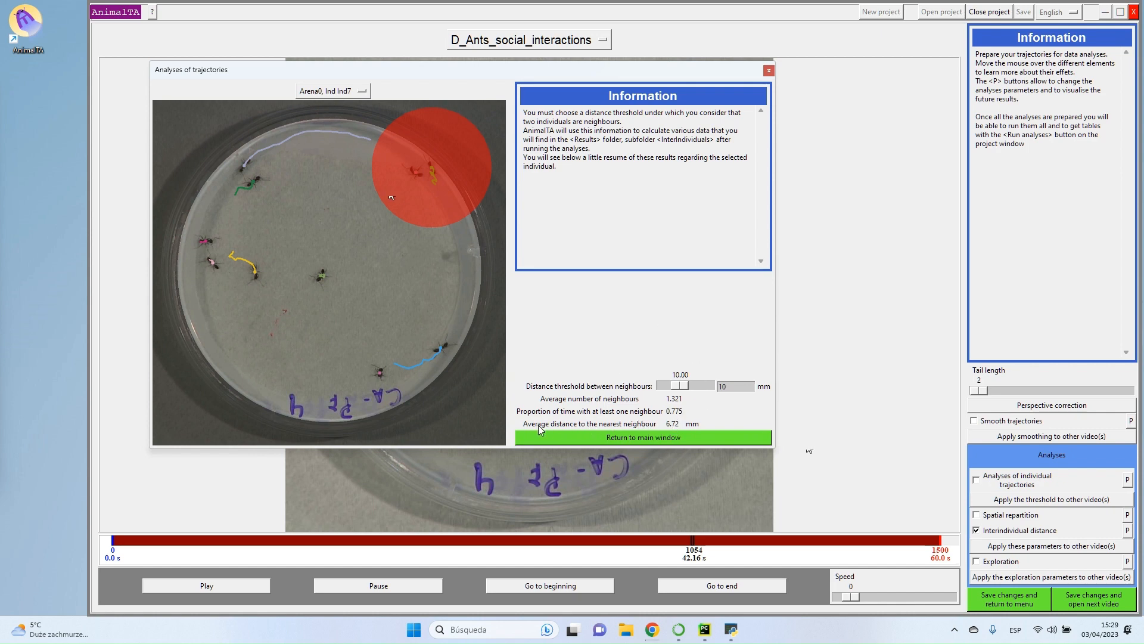
- Set the distance threshold between neighbours to 3 mm and save the analysis changes, returning to the project's video list
triple_click(723, 386)
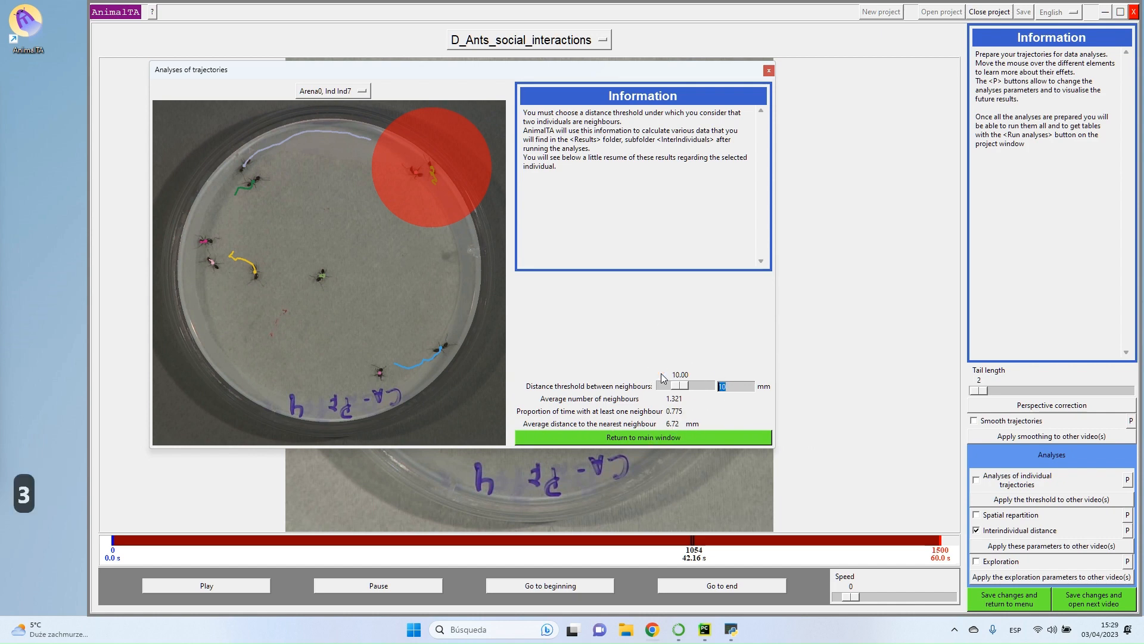
text(3)
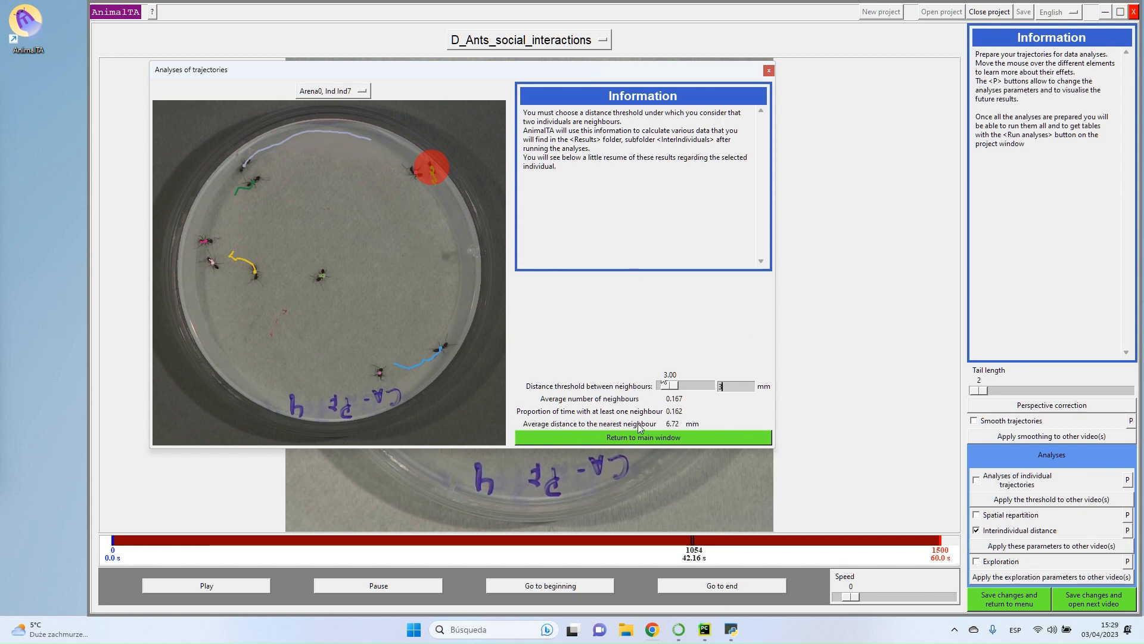
click(675, 438)
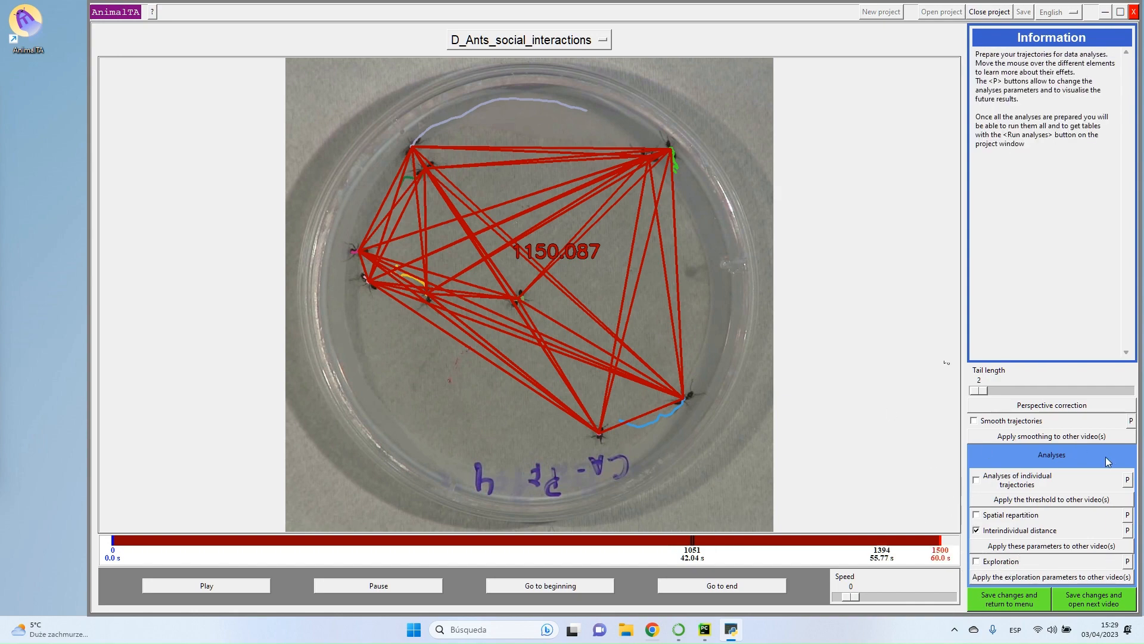
click(1011, 600)
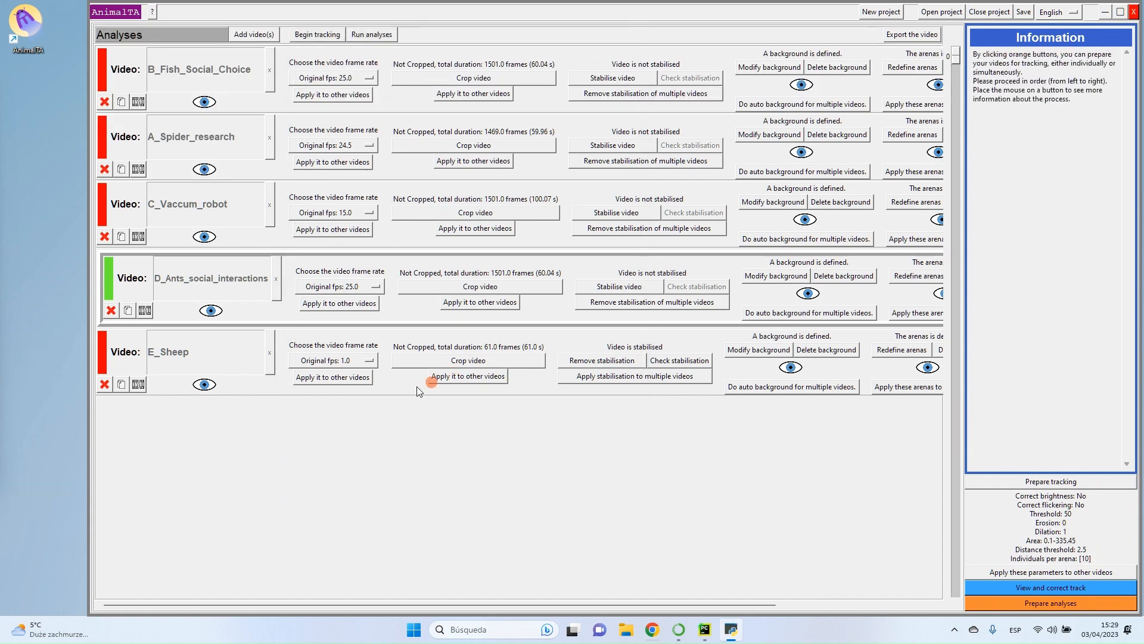
- Open the analysis preparation of C_Vaccum_robot, enable the Exploration analysis on a frame showing the robot's path, and open its parameters
click(135, 215)
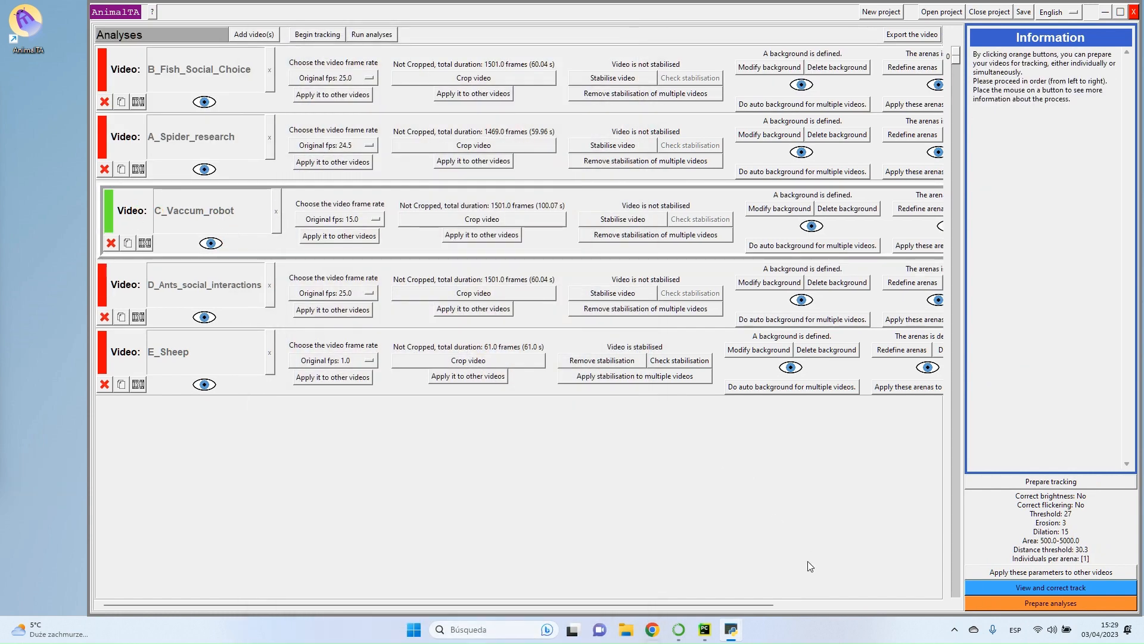
click(1080, 605)
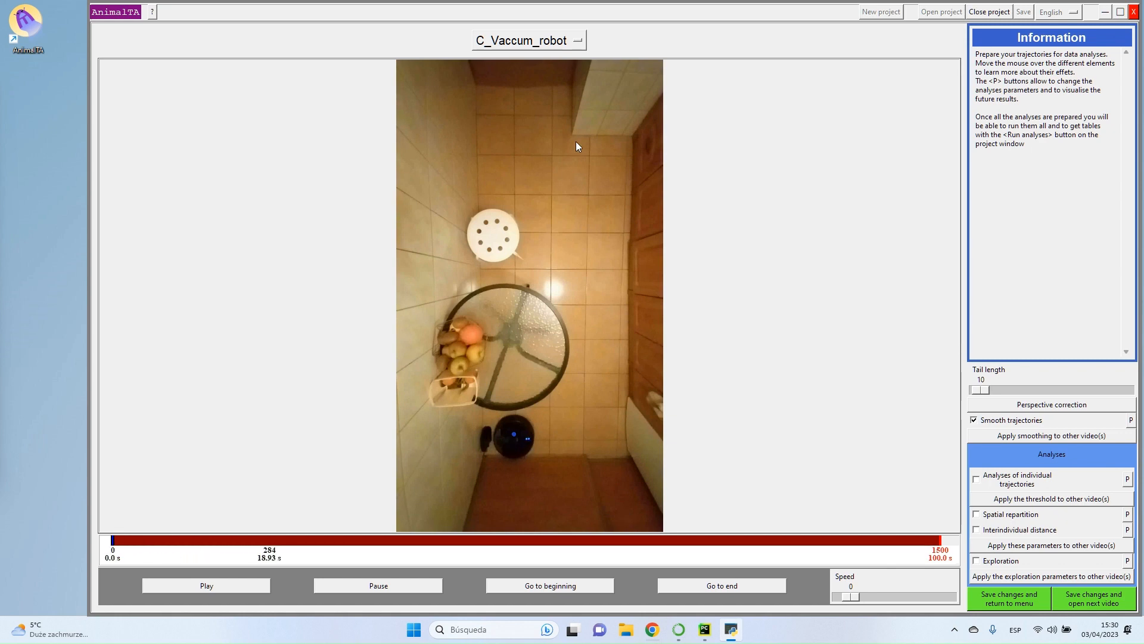
mouse_move(160, 542)
mouse_down()
mouse_move(953, 571)
mouse_move(296, 553)
mouse_up()
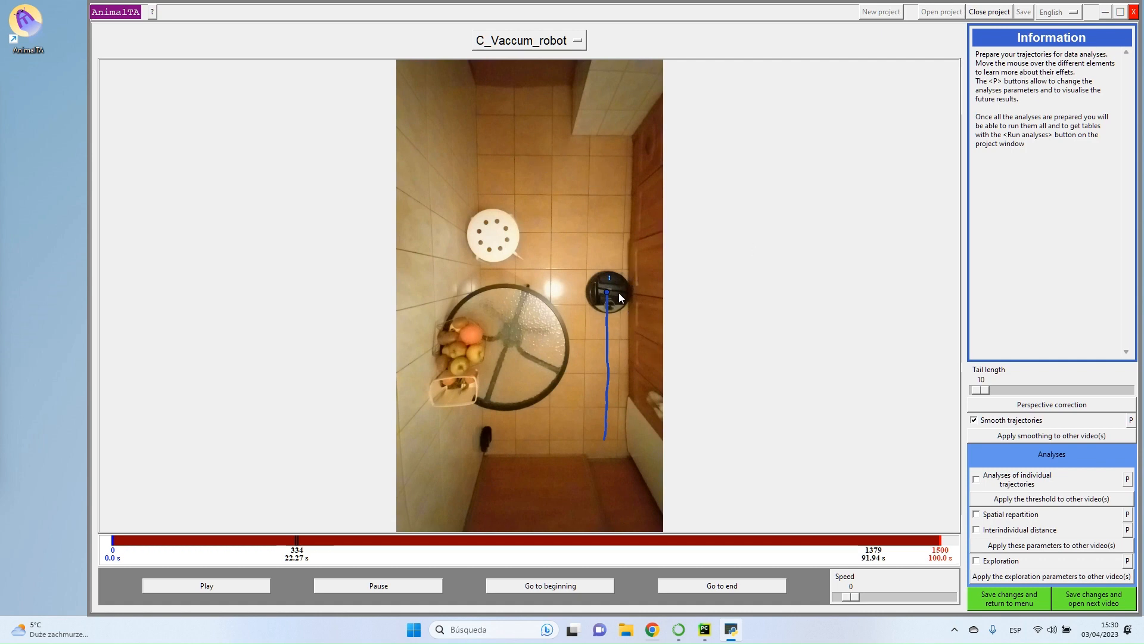
click(1006, 563)
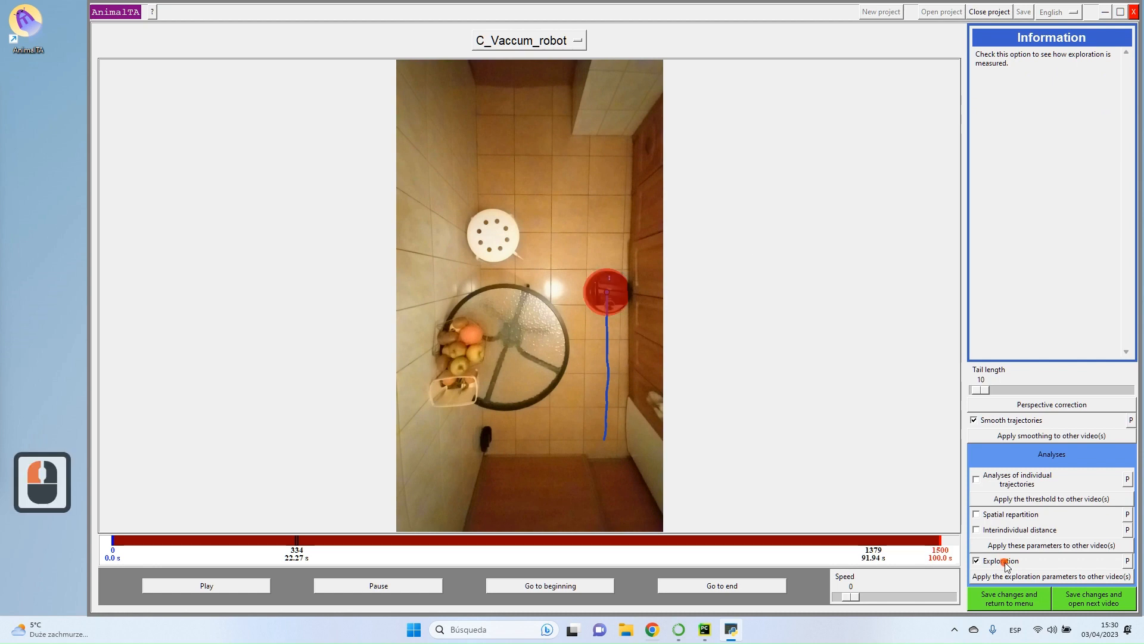
click(1127, 560)
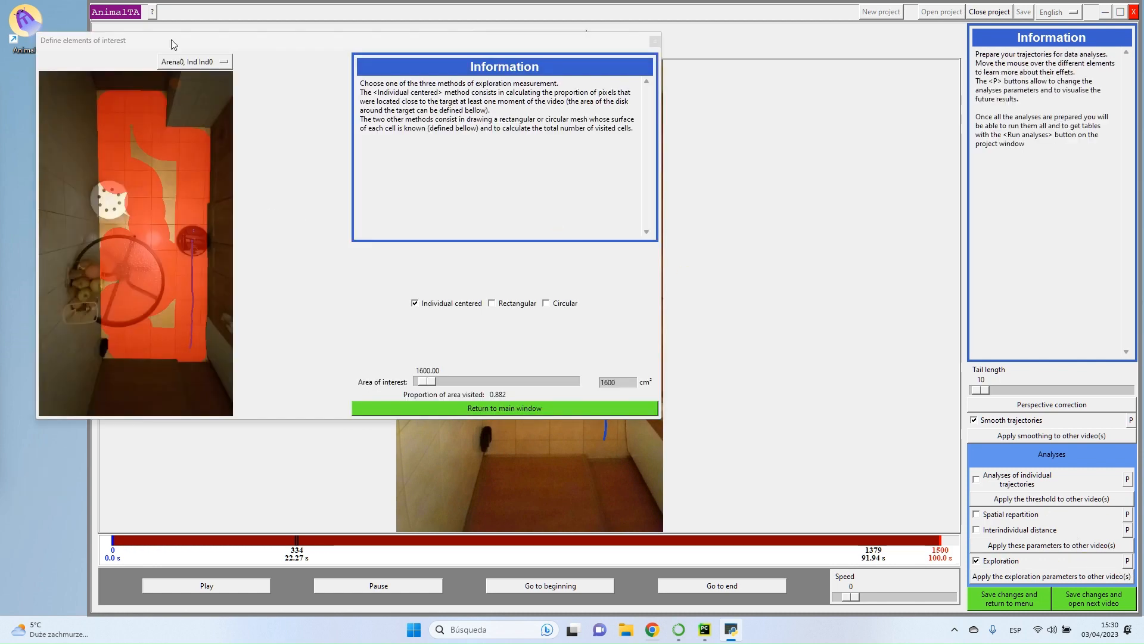
drag(267, 41, 418, 84)
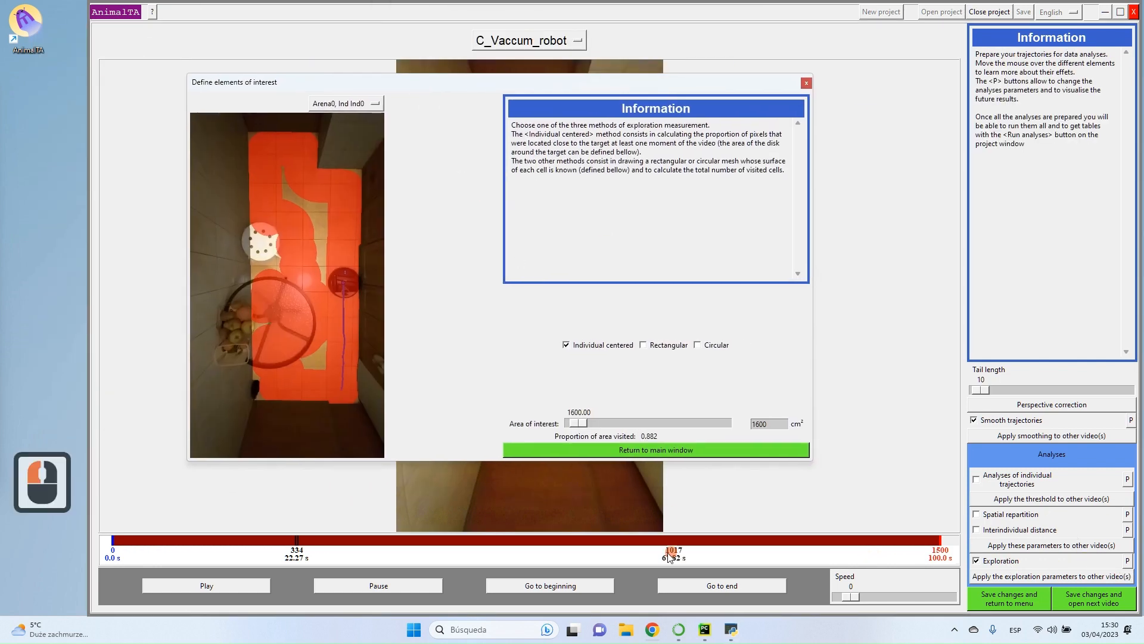
- Try individual-centered areas of interest of 92.75, 648.25 and 1203.80 cm² for the exploration measurement
double_click(770, 423)
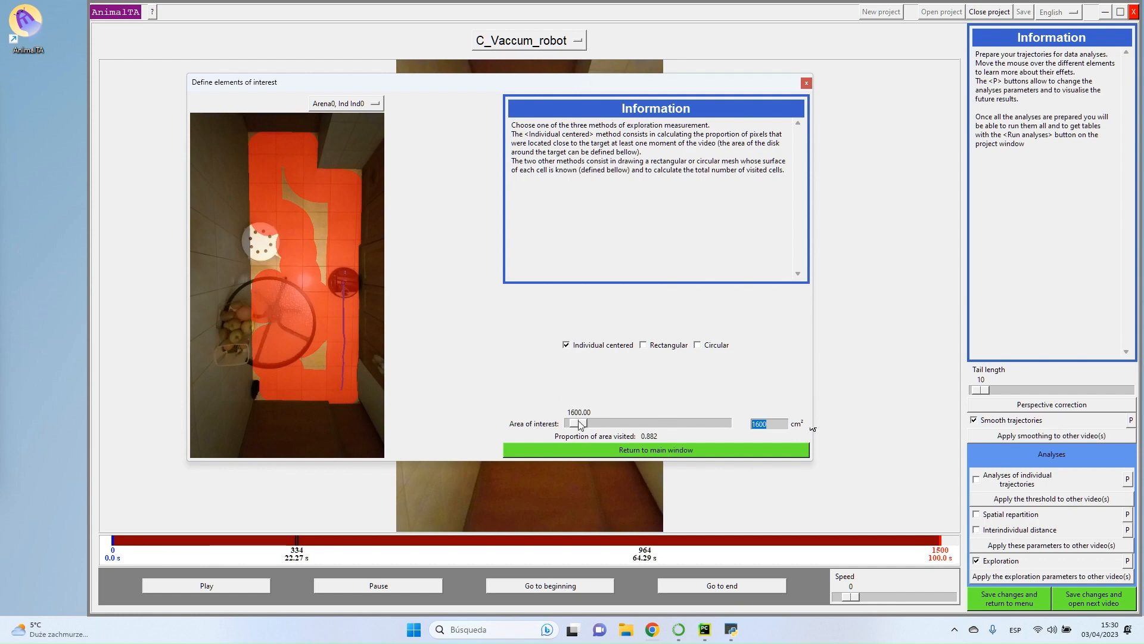
drag(578, 422, 311, 89)
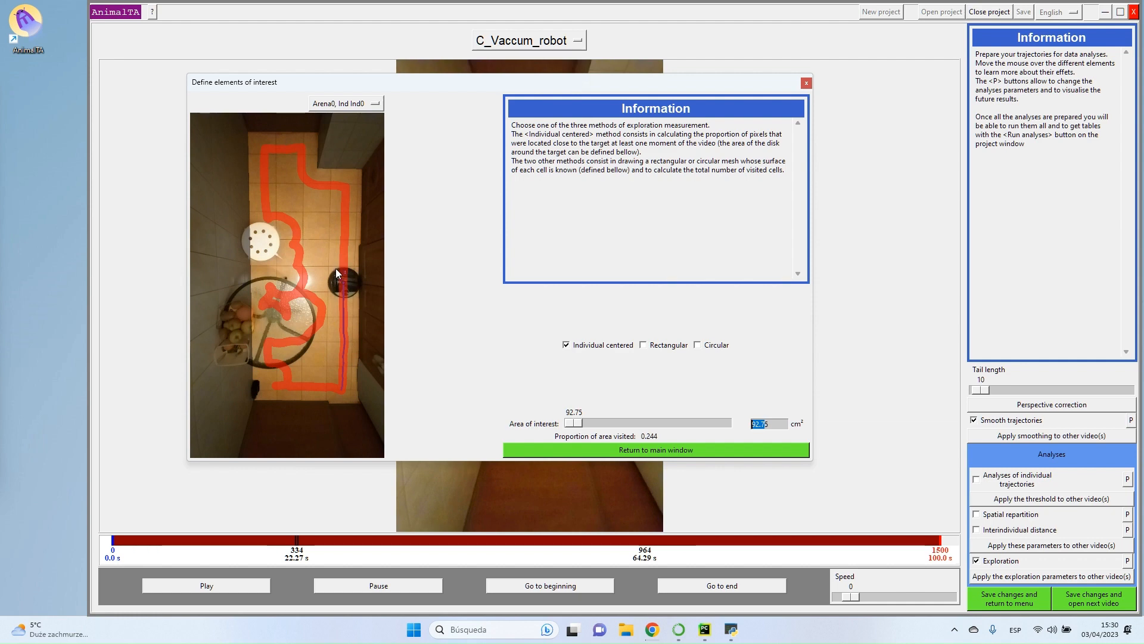
drag(574, 423, 581, 424)
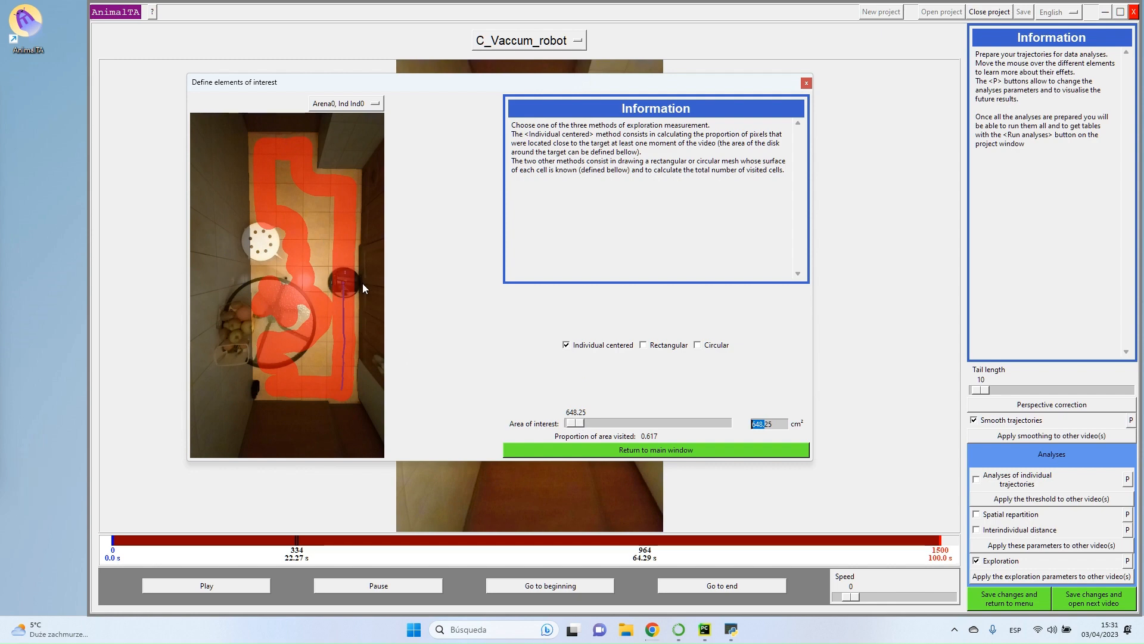
click(578, 420)
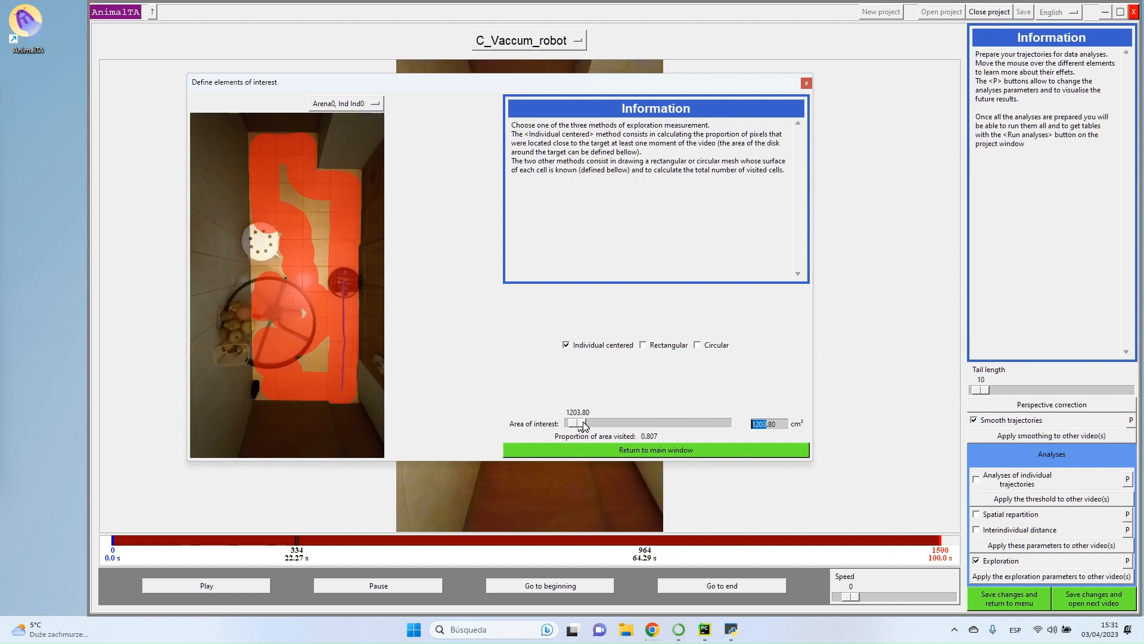
drag(583, 425, 580, 425)
- Try the rectangular mesh with an area of interest of 3425.85 cm² and then 3000 cm² per cell
click(643, 346)
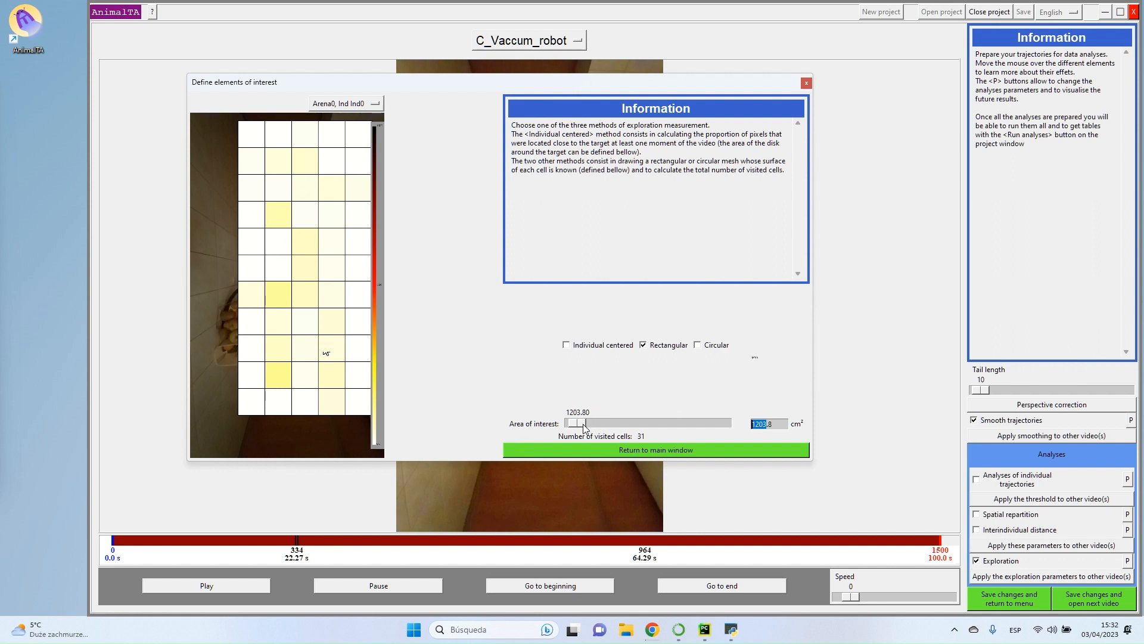
mouse_move(582, 423)
mouse_down()
mouse_move(601, 427)
mouse_move(568, 420)
mouse_move(588, 426)
mouse_up()
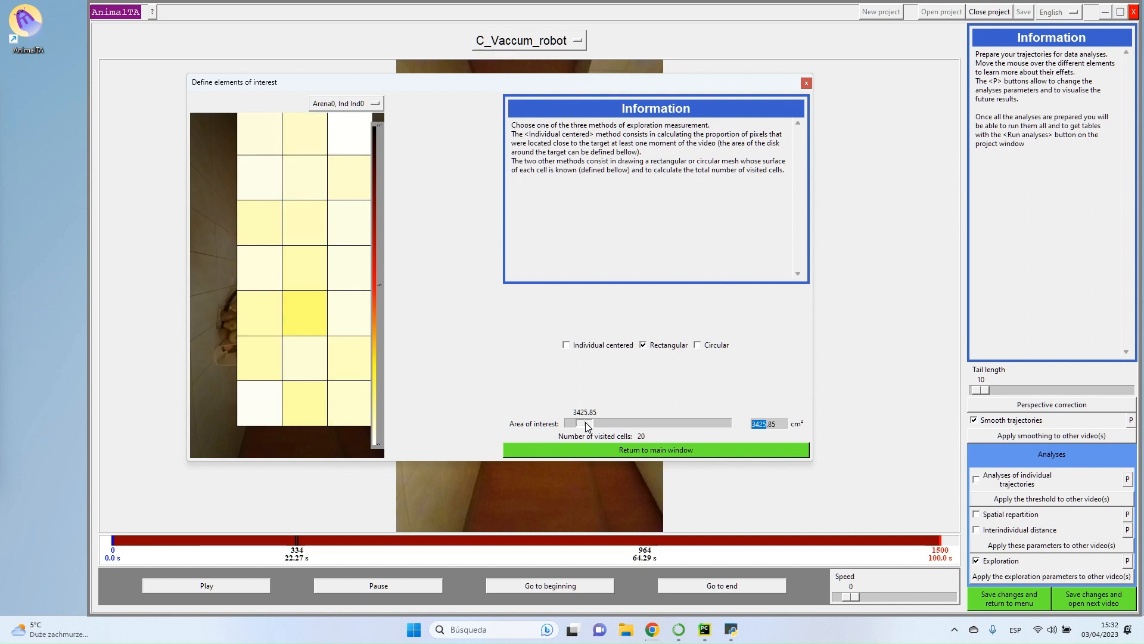
double_click(784, 424)
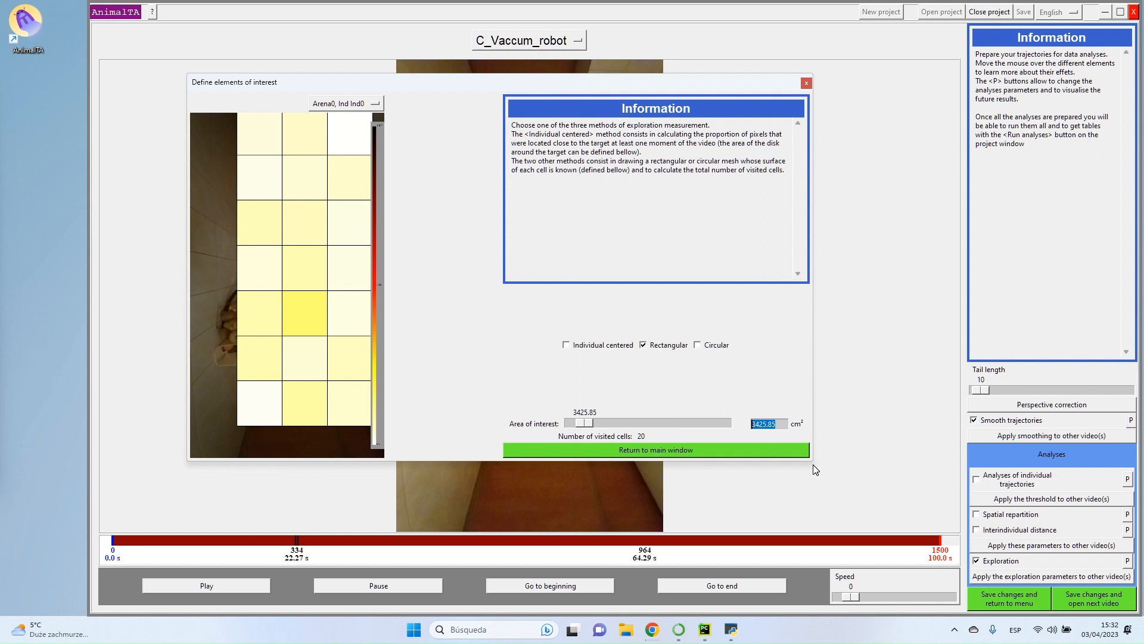
text(3000)
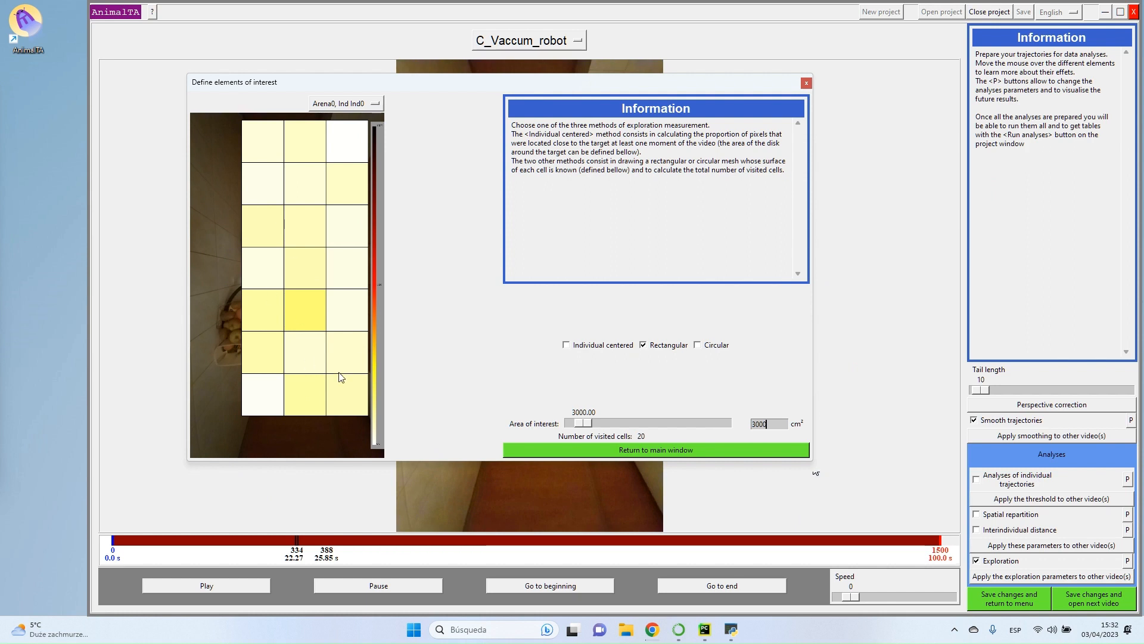
- Try the circular mesh with aspect parameters 1 and 2 and compare it with the rectangular one
click(704, 347)
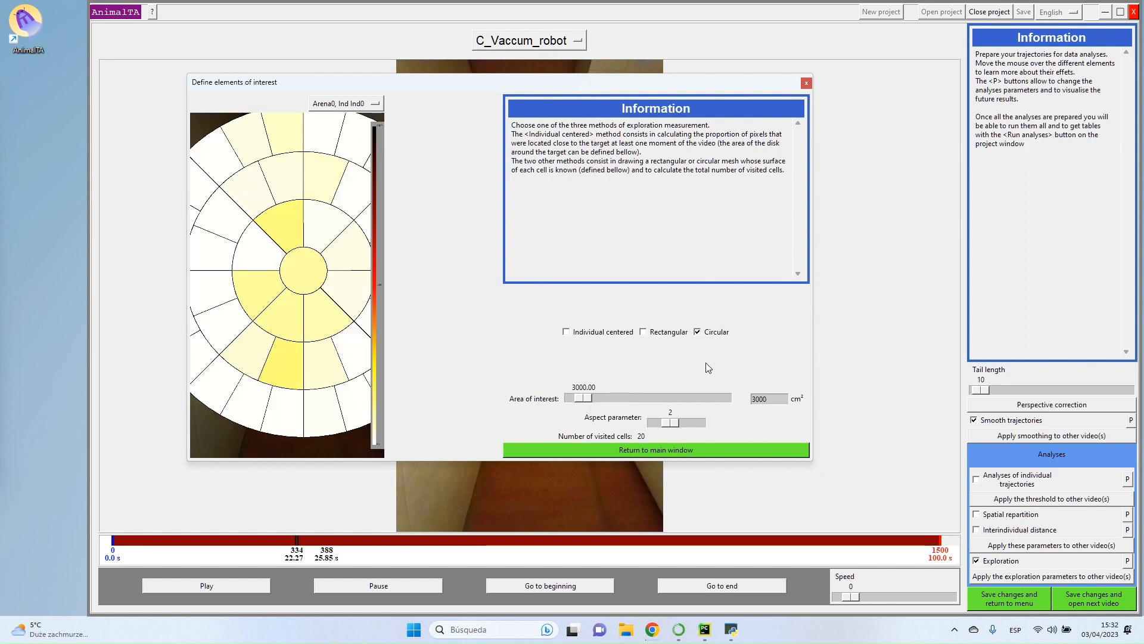
click(663, 423)
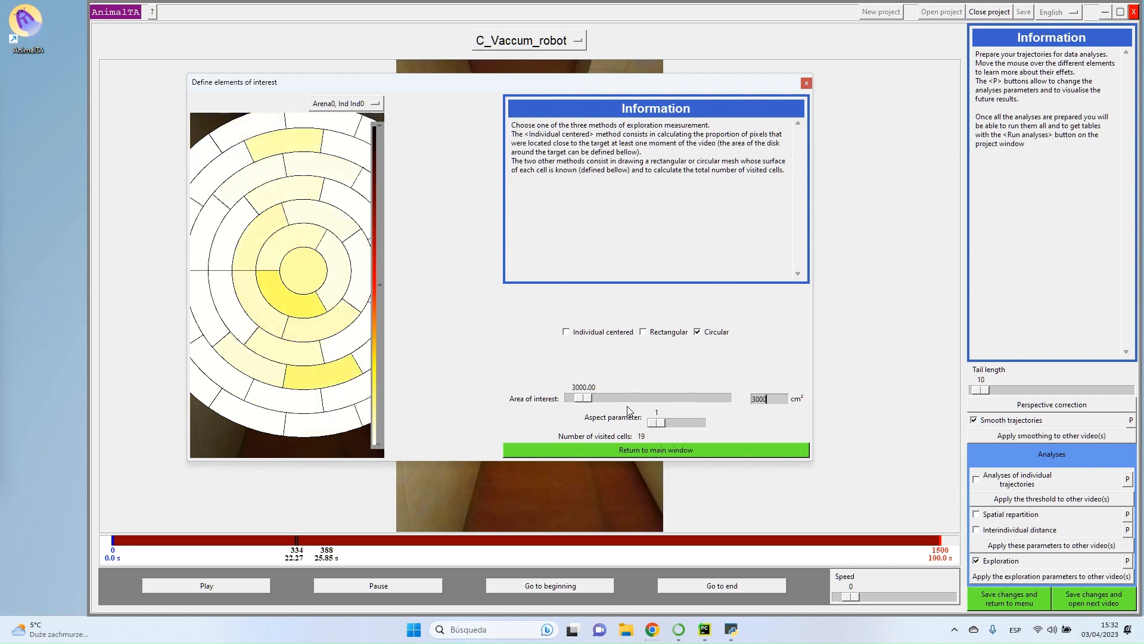
mouse_move(658, 423)
mouse_down()
mouse_move(684, 427)
mouse_move(671, 424)
mouse_up()
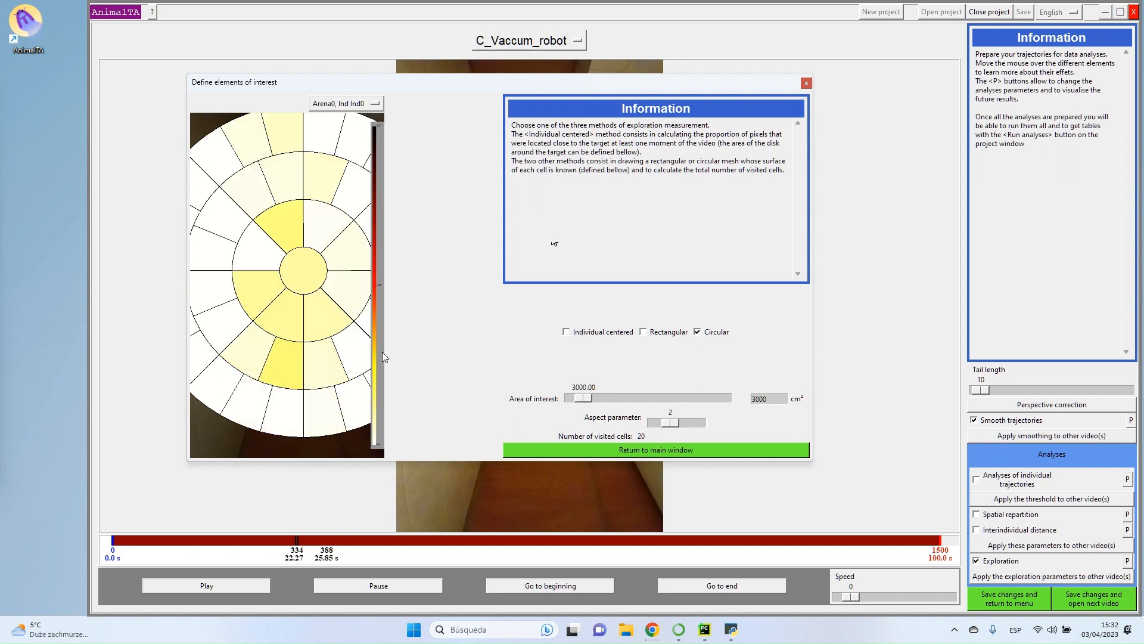
drag(673, 425, 666, 423)
click(671, 333)
click(712, 341)
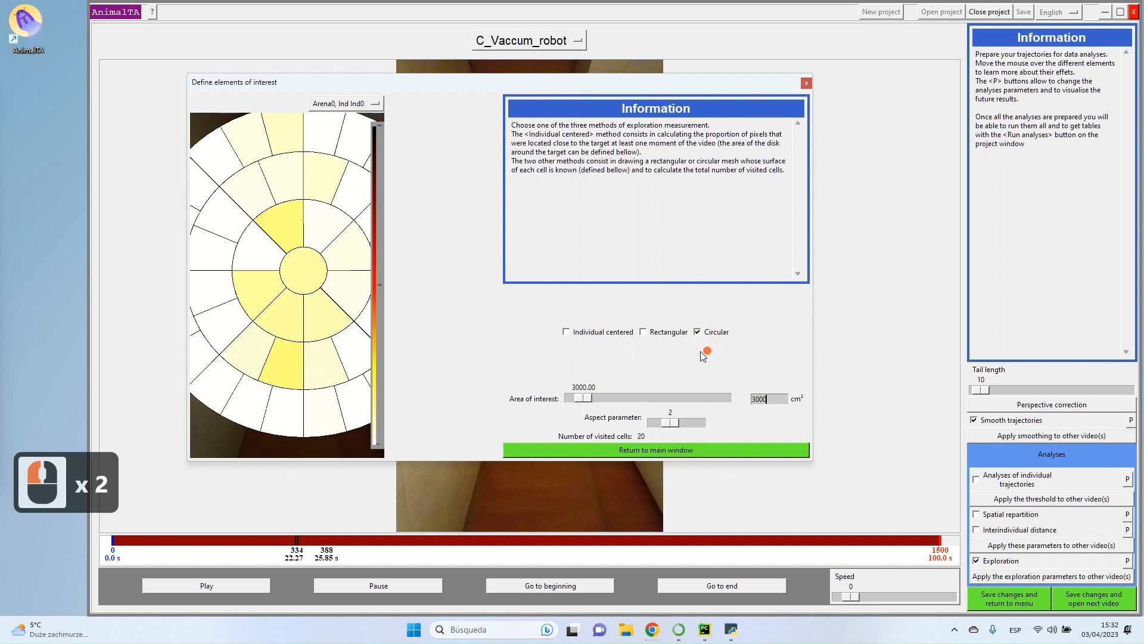
- Switch back to the rectangular mesh and try an area of interest of 3055.50 cm²
click(671, 333)
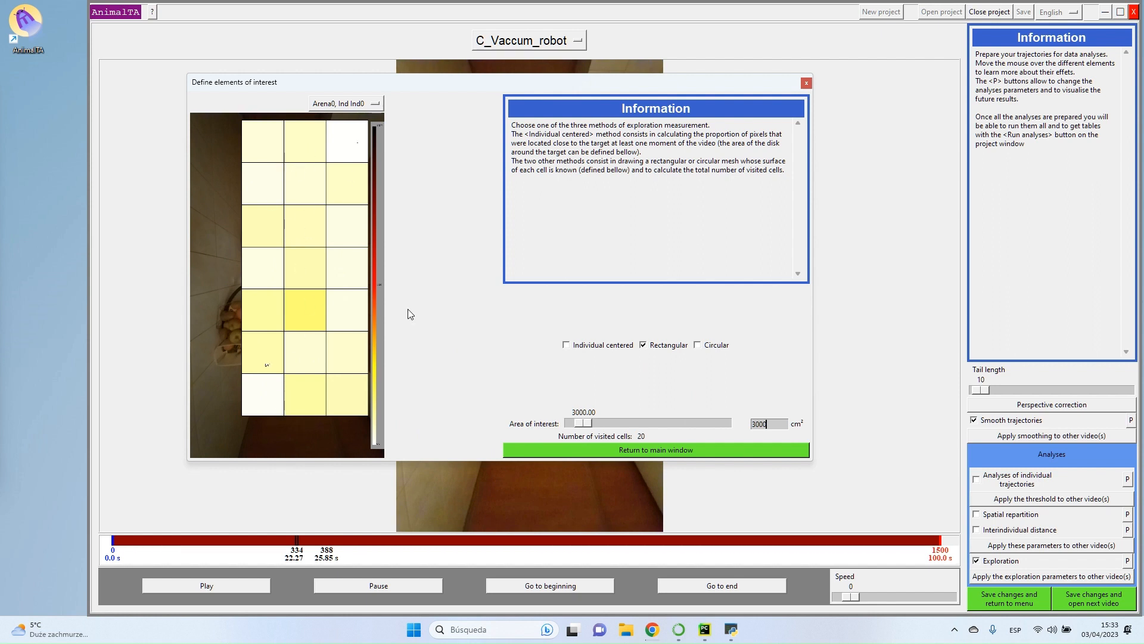
drag(579, 422, 583, 422)
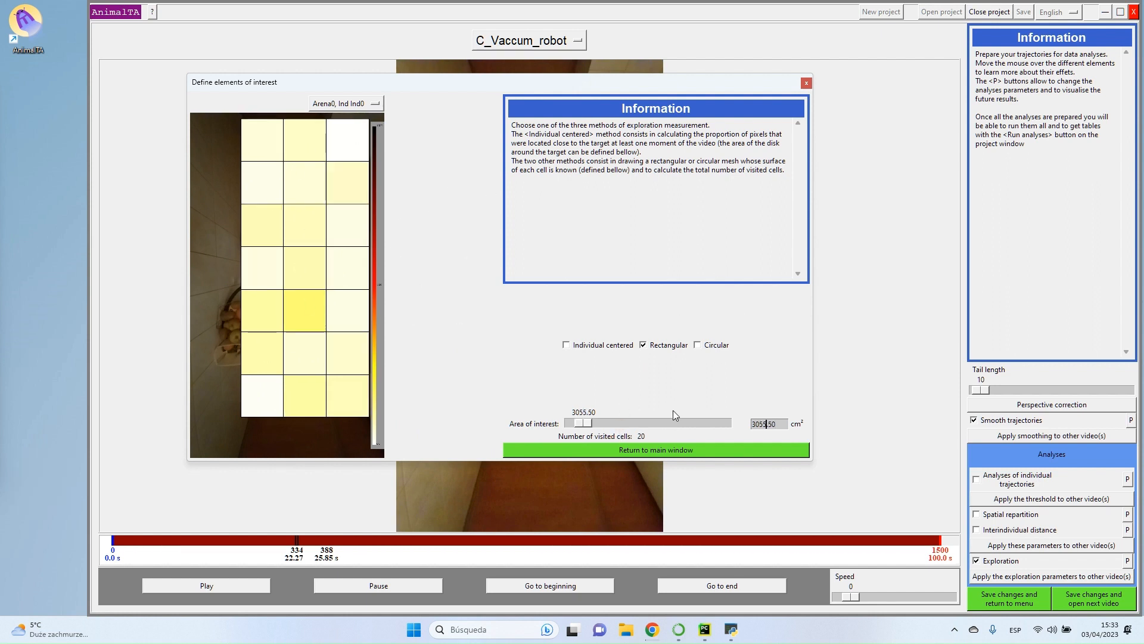
click(596, 348)
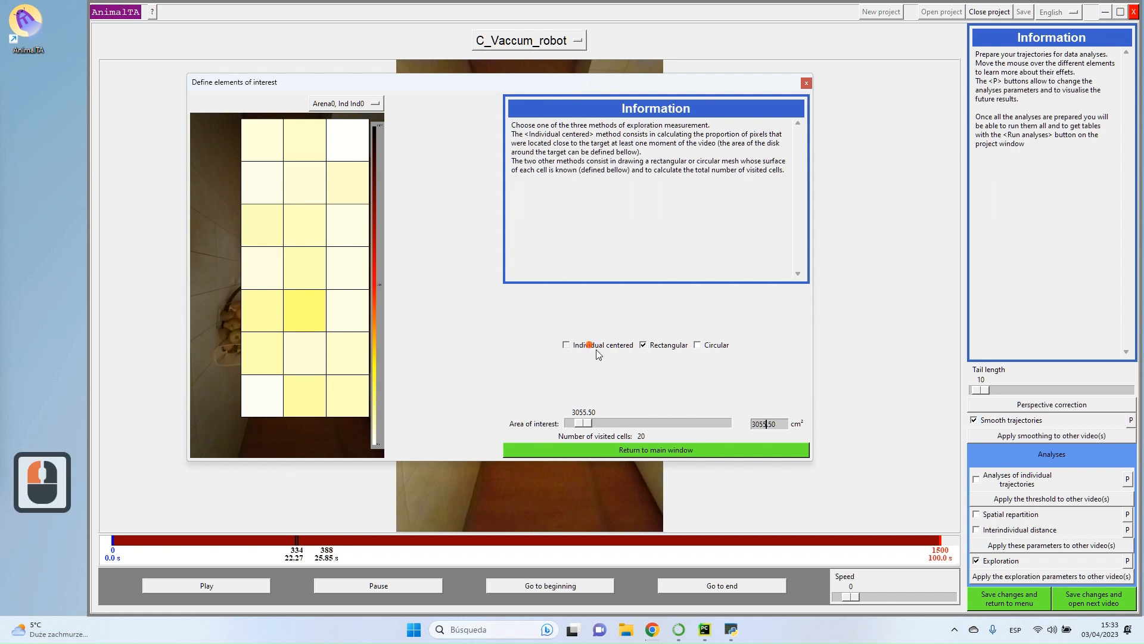
click(667, 347)
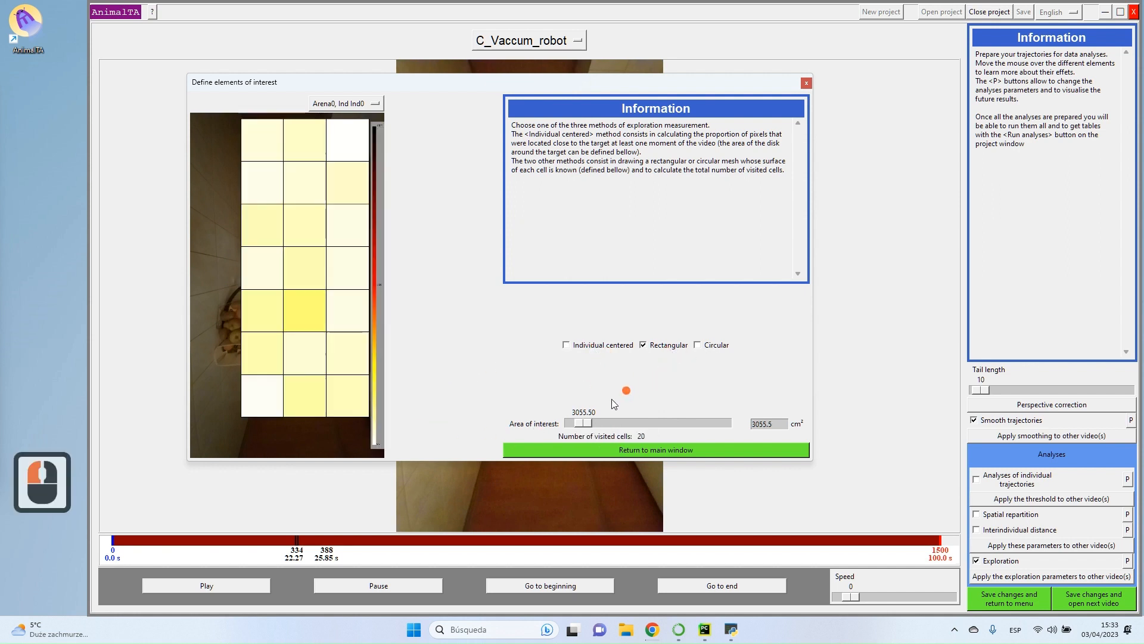
- Choose the individual-centered exploration method with an area of interest of 1388.95 cm² and return to the main window
click(584, 347)
drag(587, 423, 578, 422)
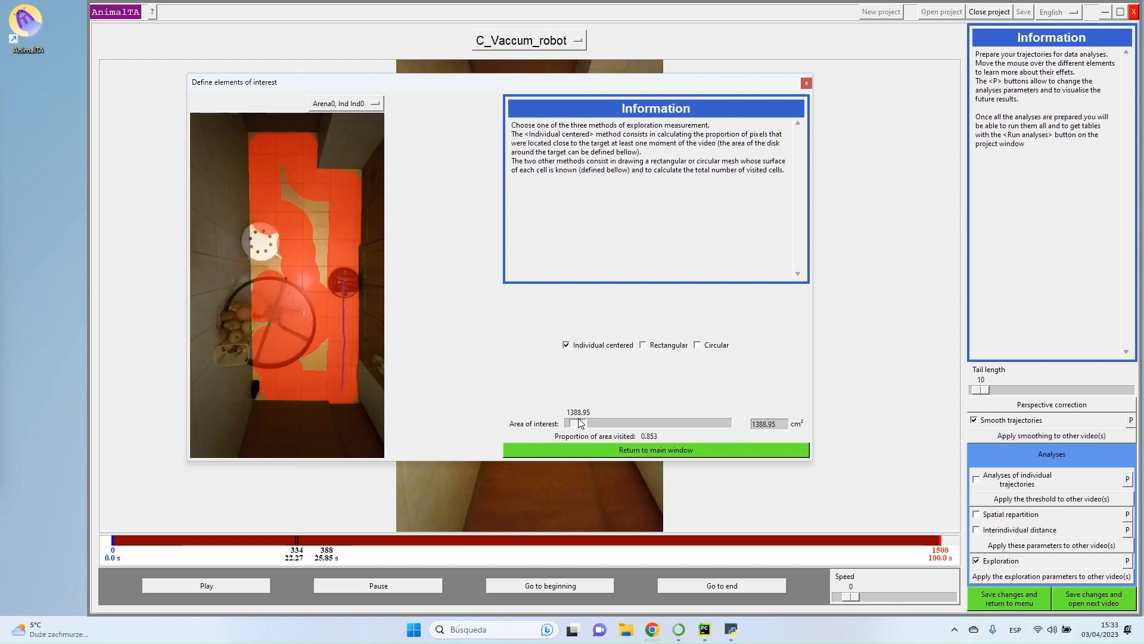
click(674, 452)
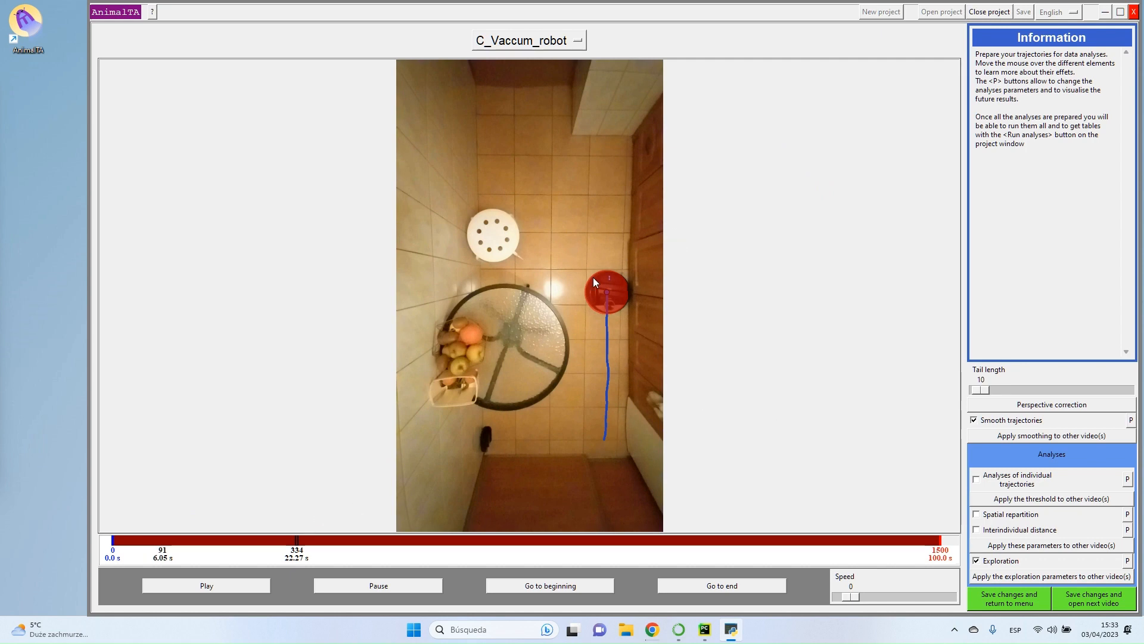
- Examine the disk around the vacuum robot at several moments along the video
drag(346, 516, 461, 490)
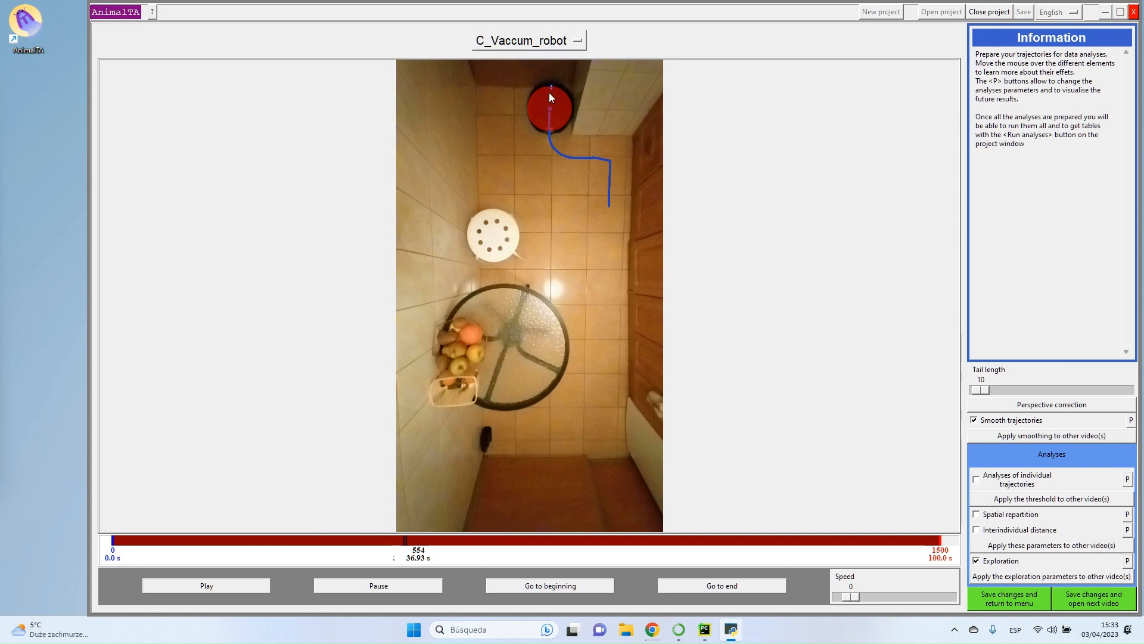
click(612, 540)
click(680, 540)
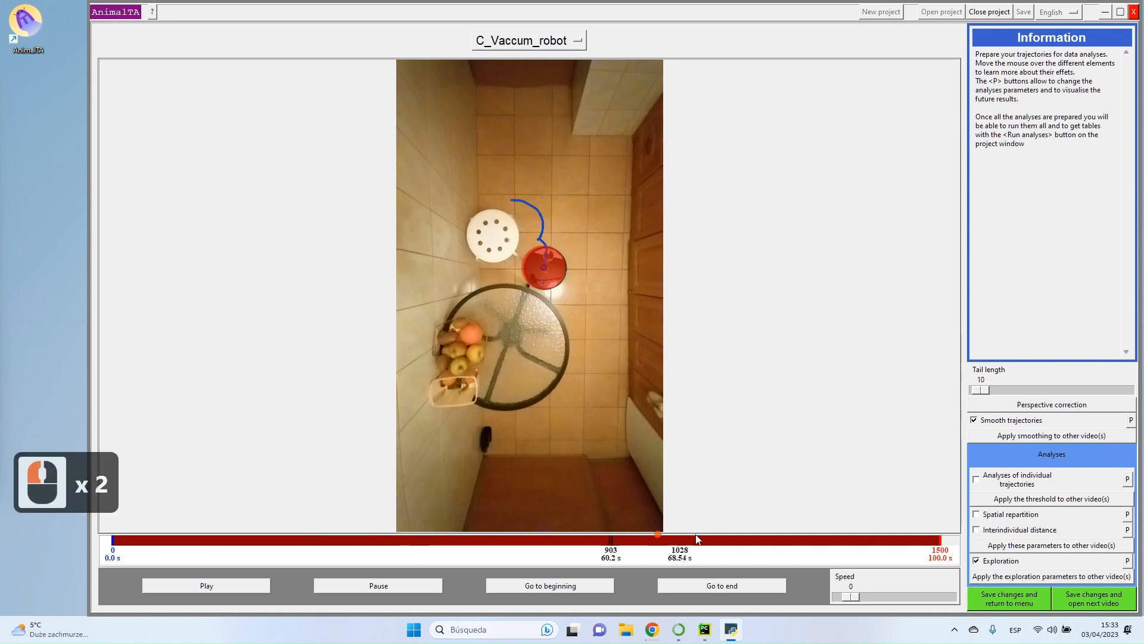
click(762, 541)
click(836, 557)
click(856, 540)
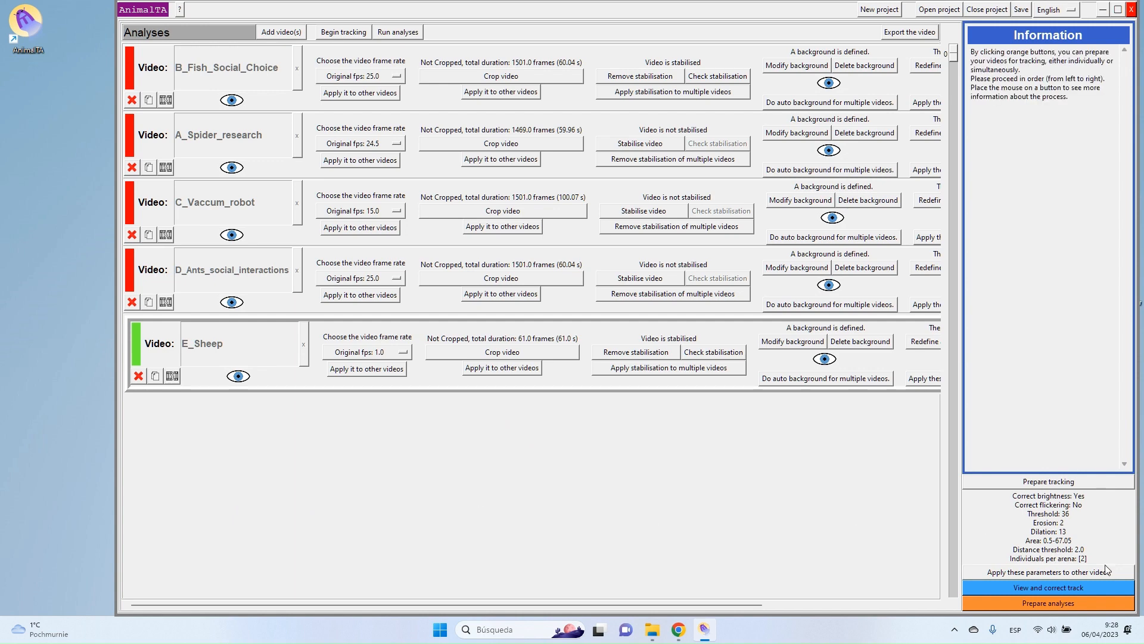
- Open the analysis preparation of E_Sheep and review the two sheep's trajectories at several moments of the video
click(1056, 605)
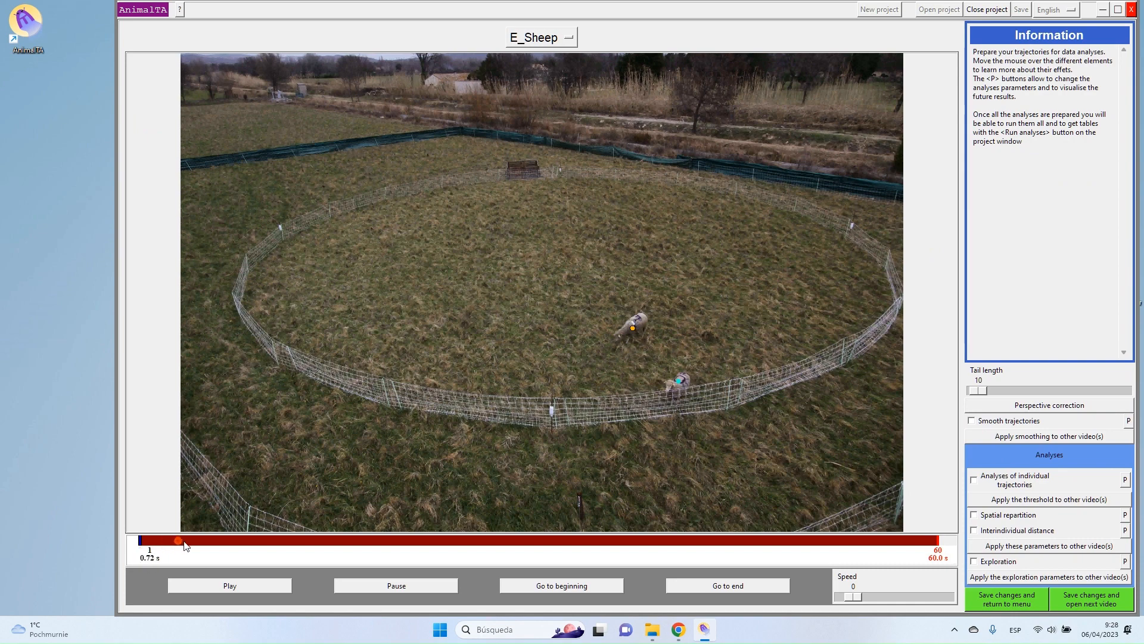
click(312, 540)
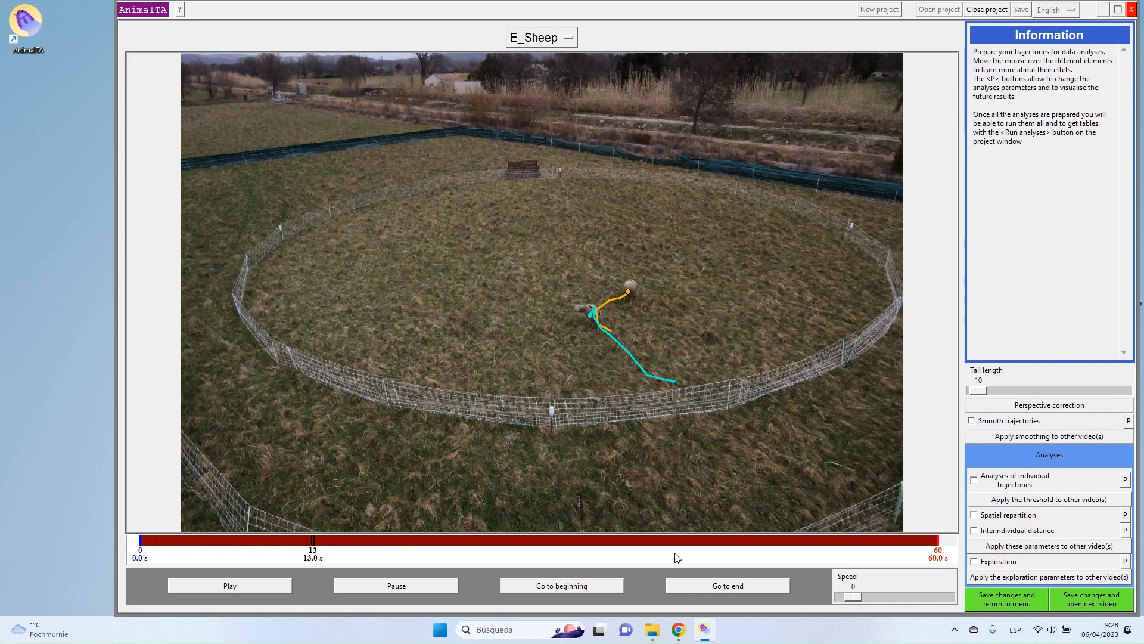
drag(680, 543, 842, 544)
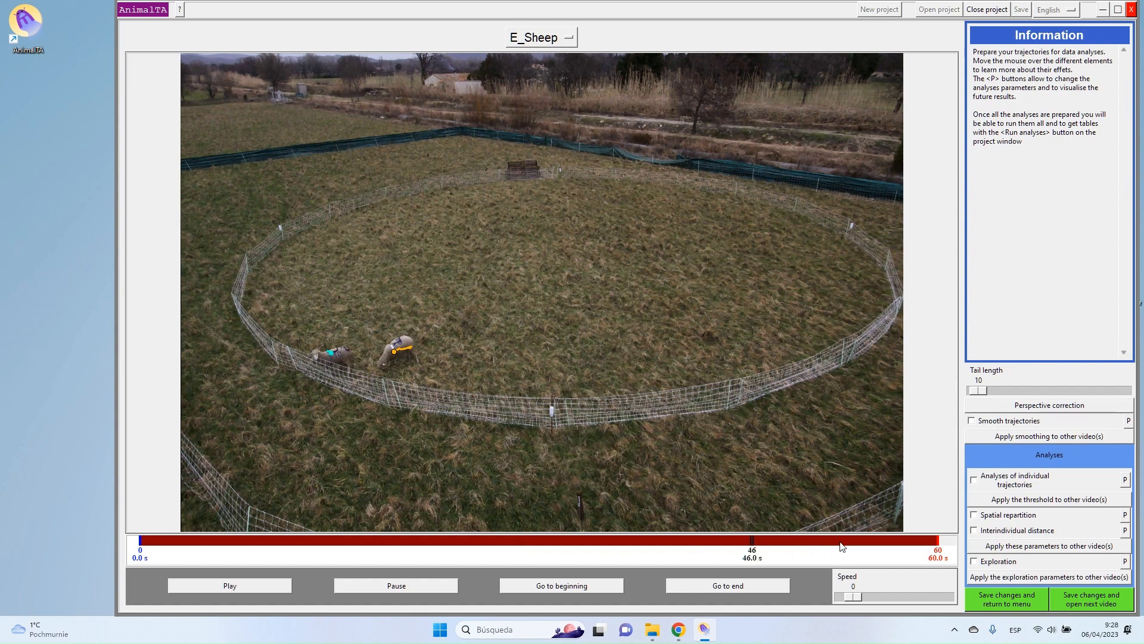
click(820, 543)
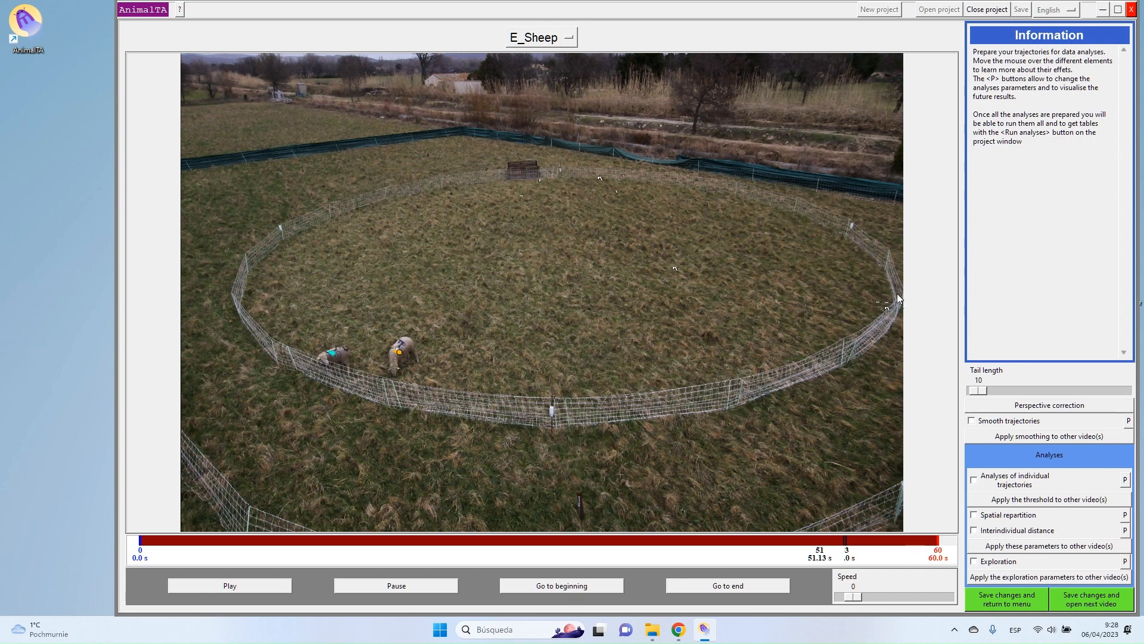
- Open the perspective correction for E_Sheep and maximize its window
mouse_move(1042, 412)
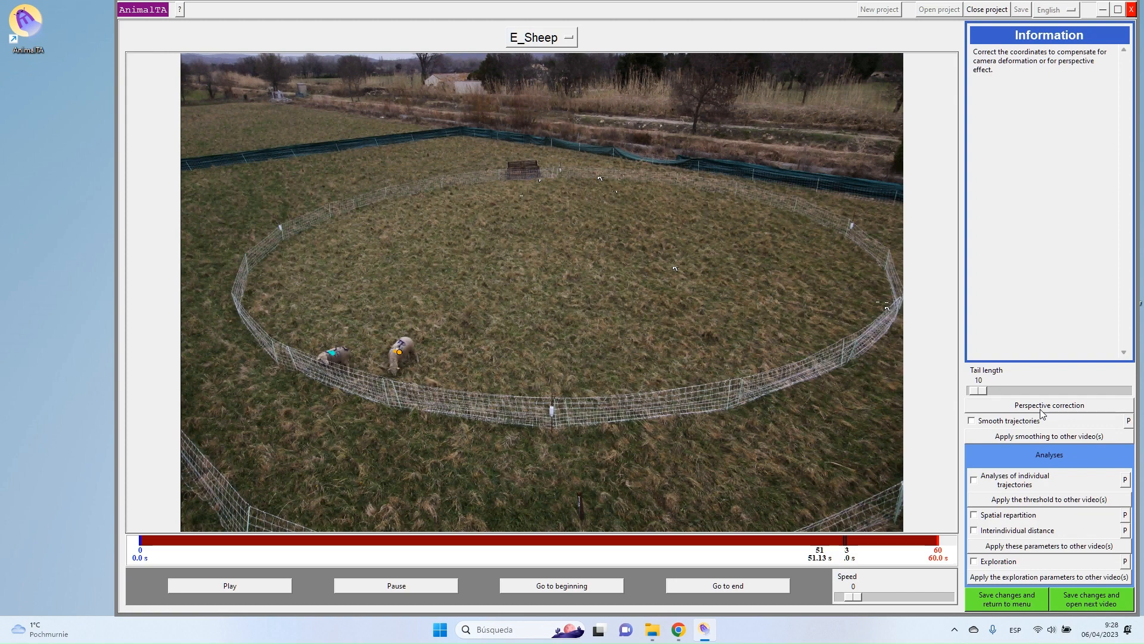
click(1042, 411)
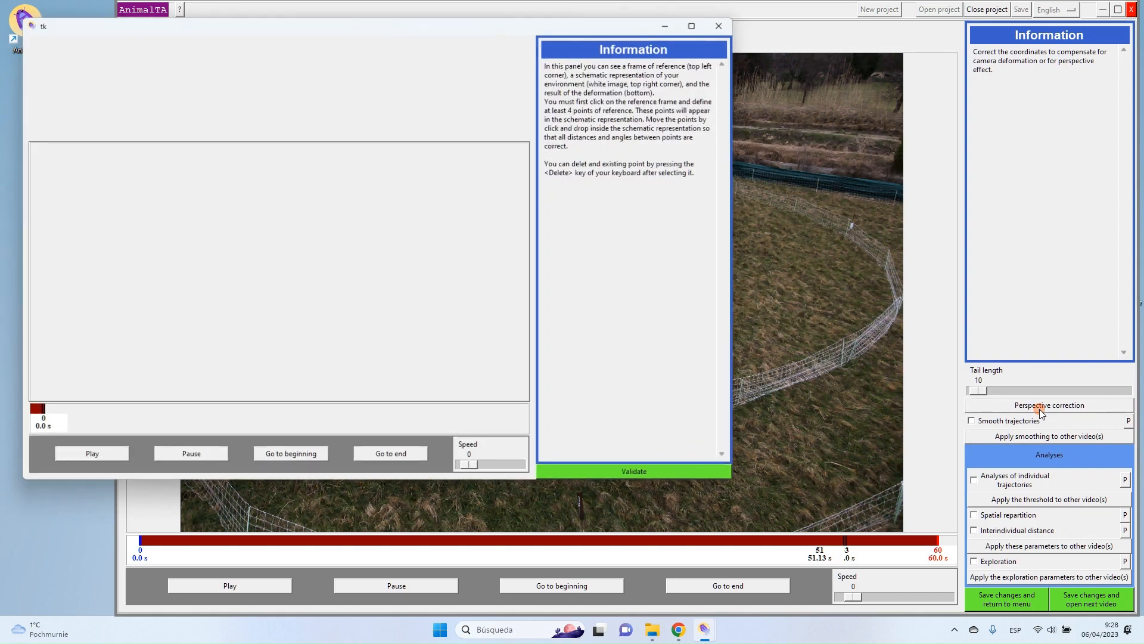
drag(353, 25, 554, 61)
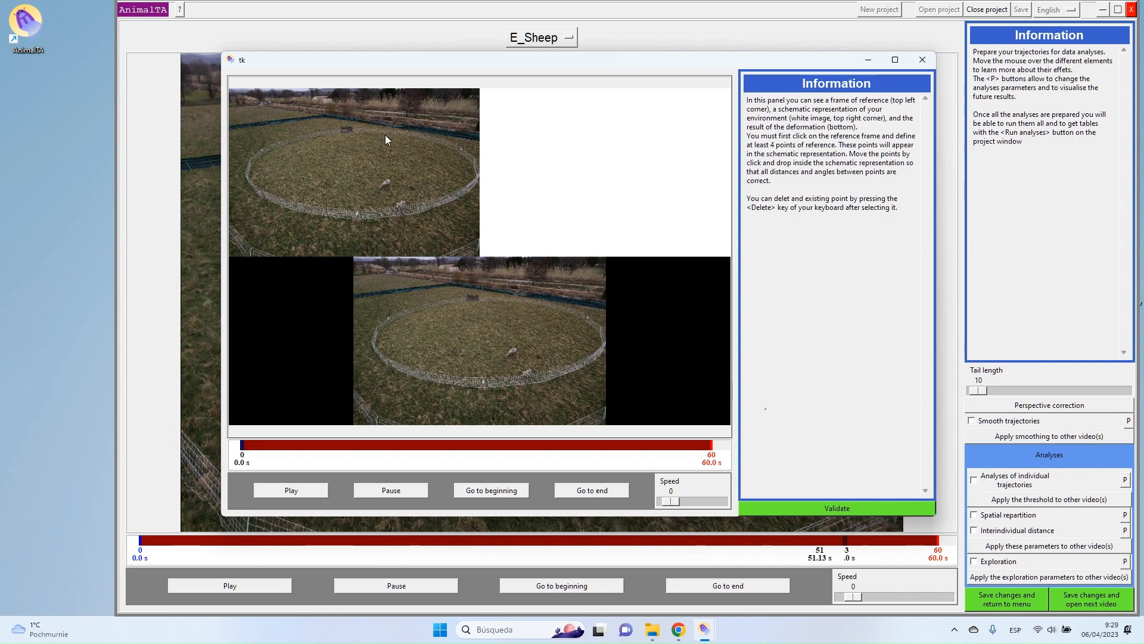
double_click(743, 60)
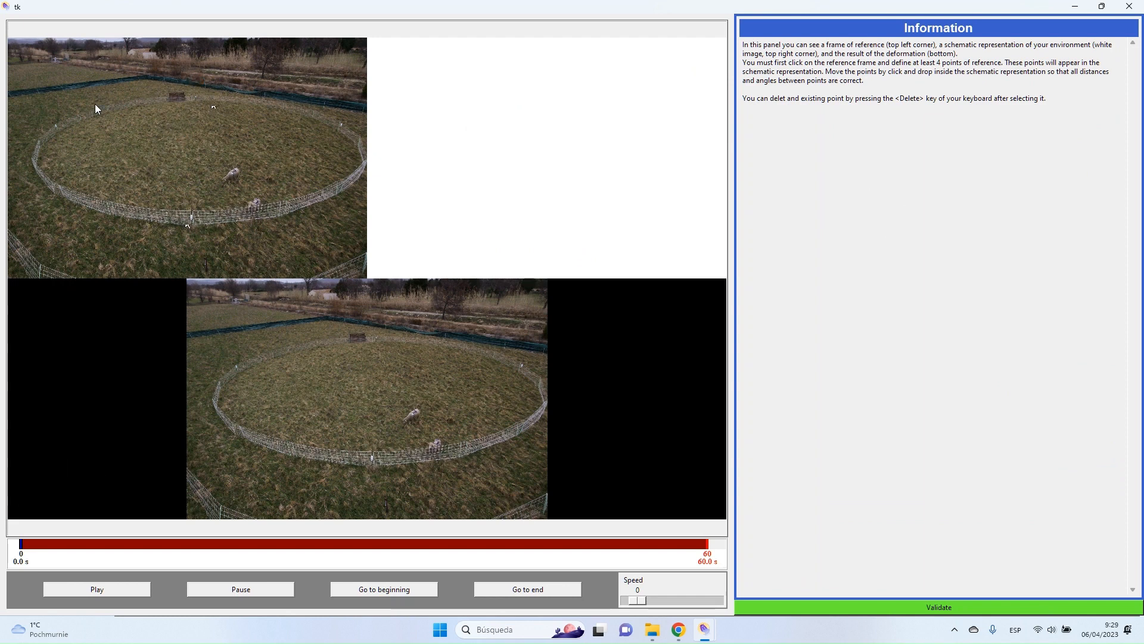
- Place four reference points on the circular fence in the reference frame: at its leftmost, farthest, rightmost and nearest points
click(35, 155)
click(196, 95)
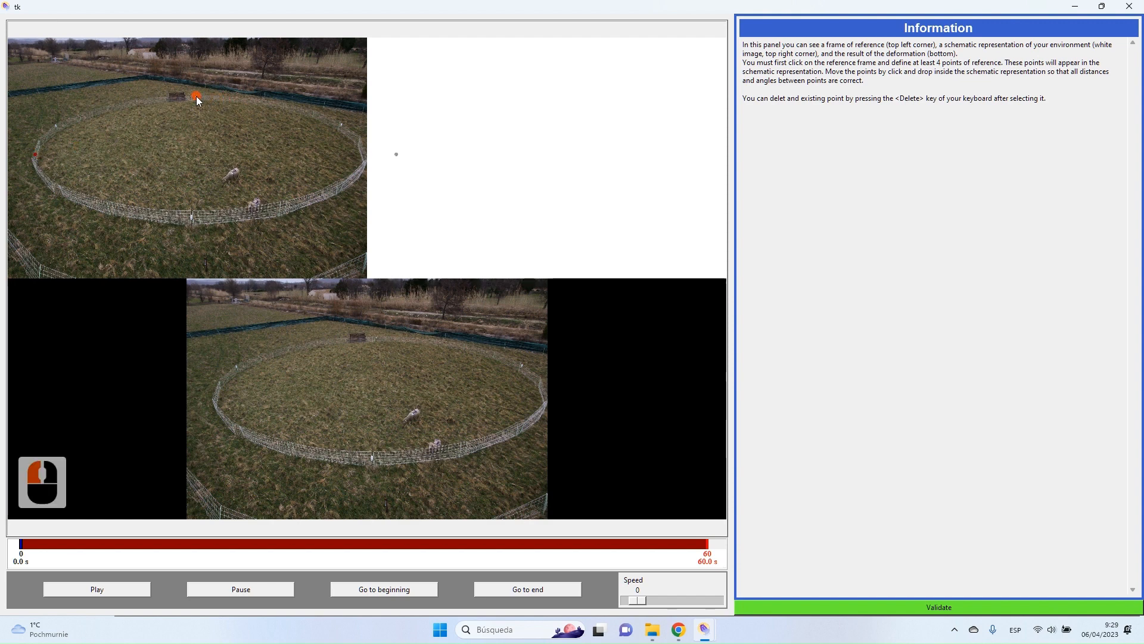
click(362, 153)
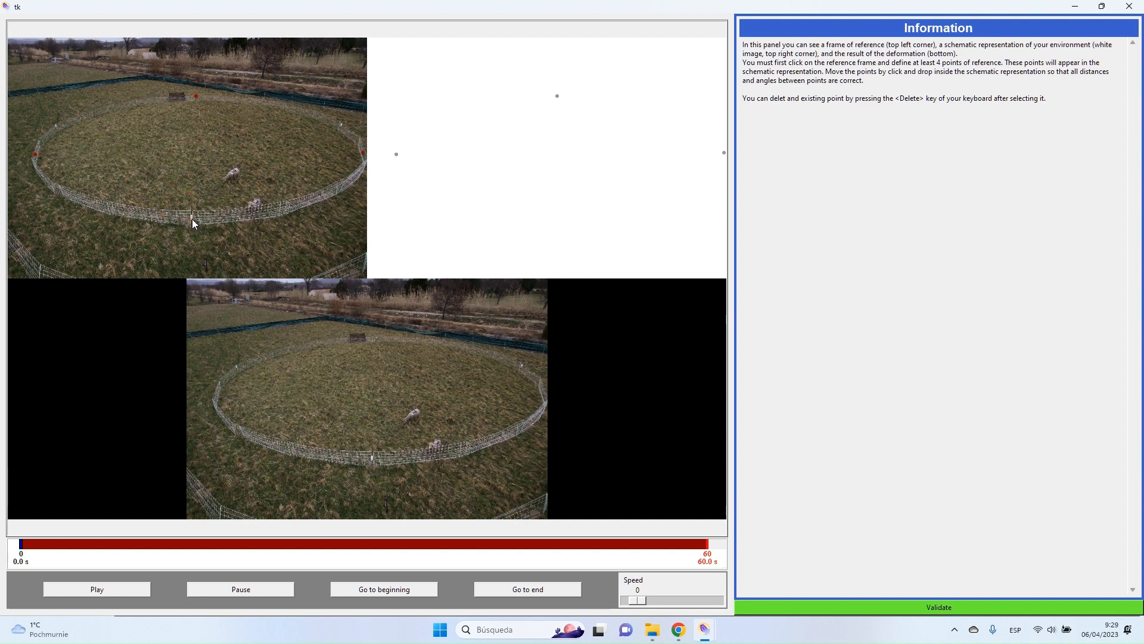
click(192, 219)
- In the schematic, move the leftmost fence point inward and set the farthest and nearest fence points about 10 m apart
drag(398, 159, 457, 158)
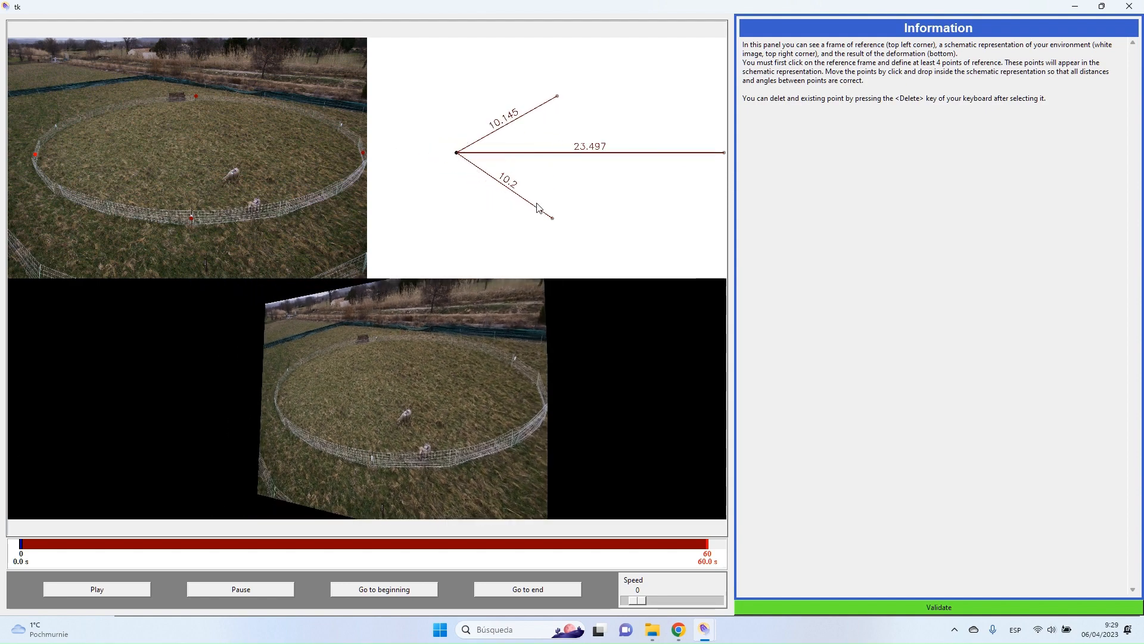
click(558, 97)
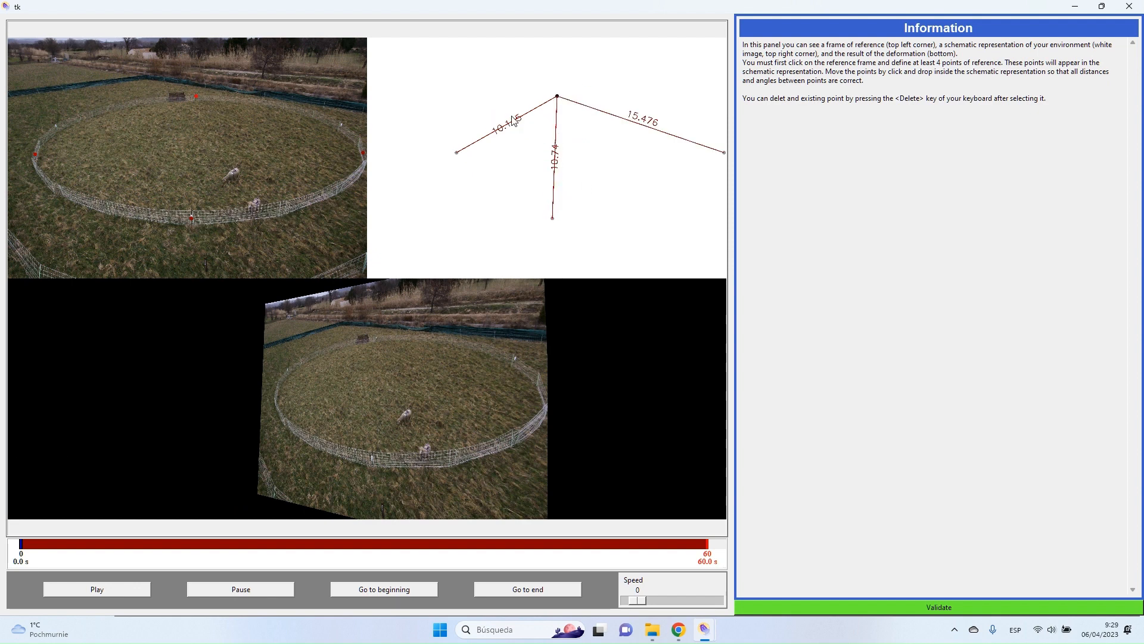
drag(557, 98, 550, 106)
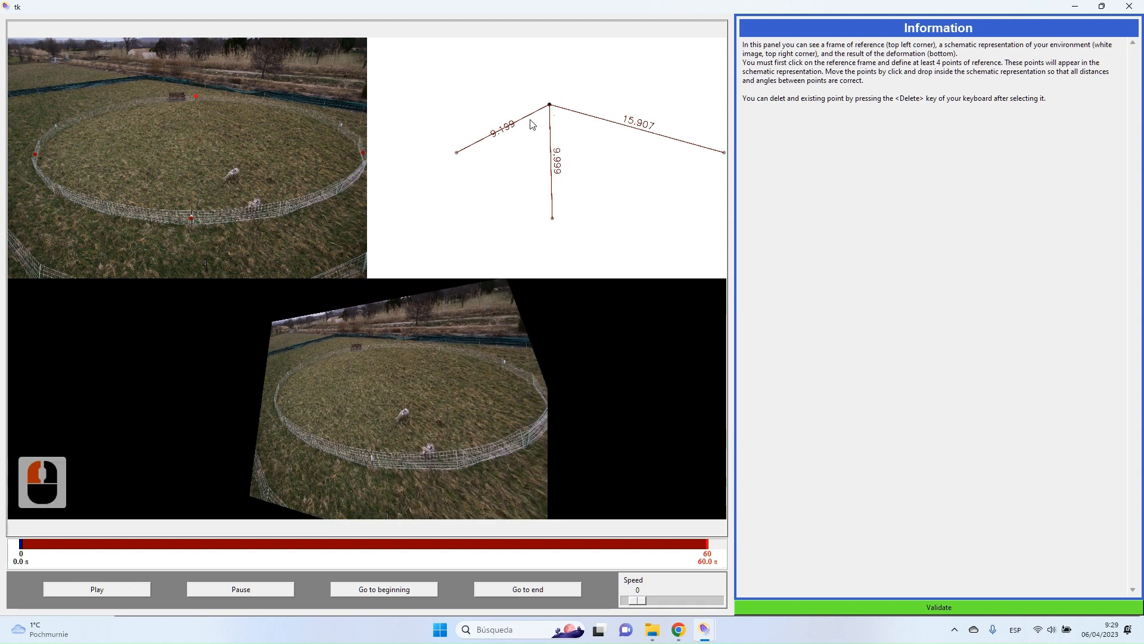
- Reposition the leftmost and rightmost fence points in the schematic to about 10 m apart and validate the perspective correction
click(457, 154)
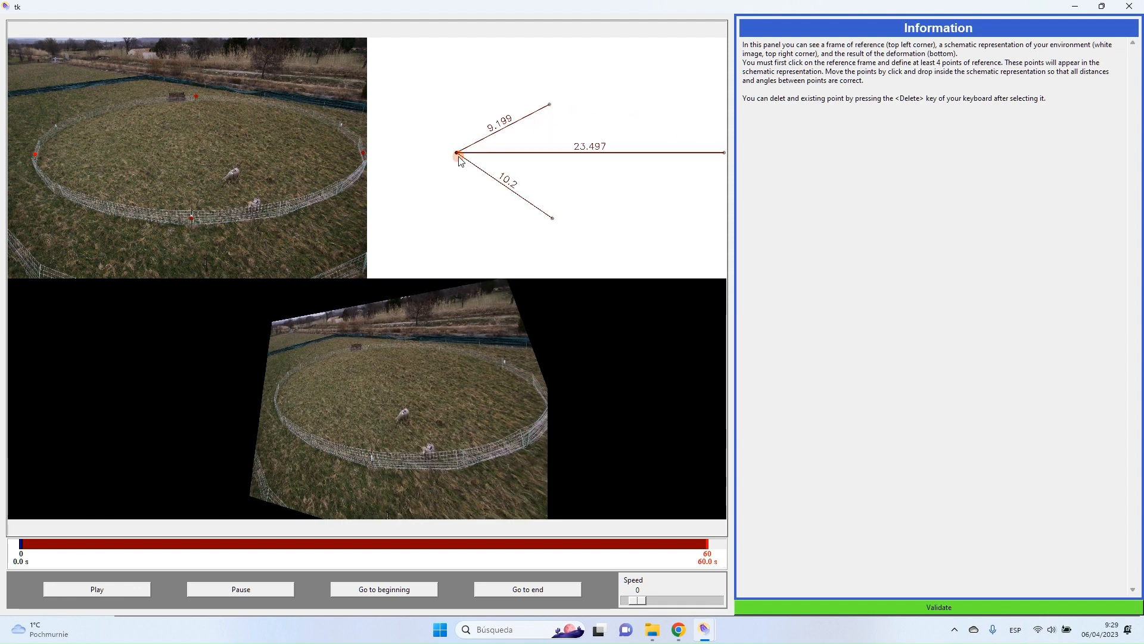
drag(459, 157, 493, 160)
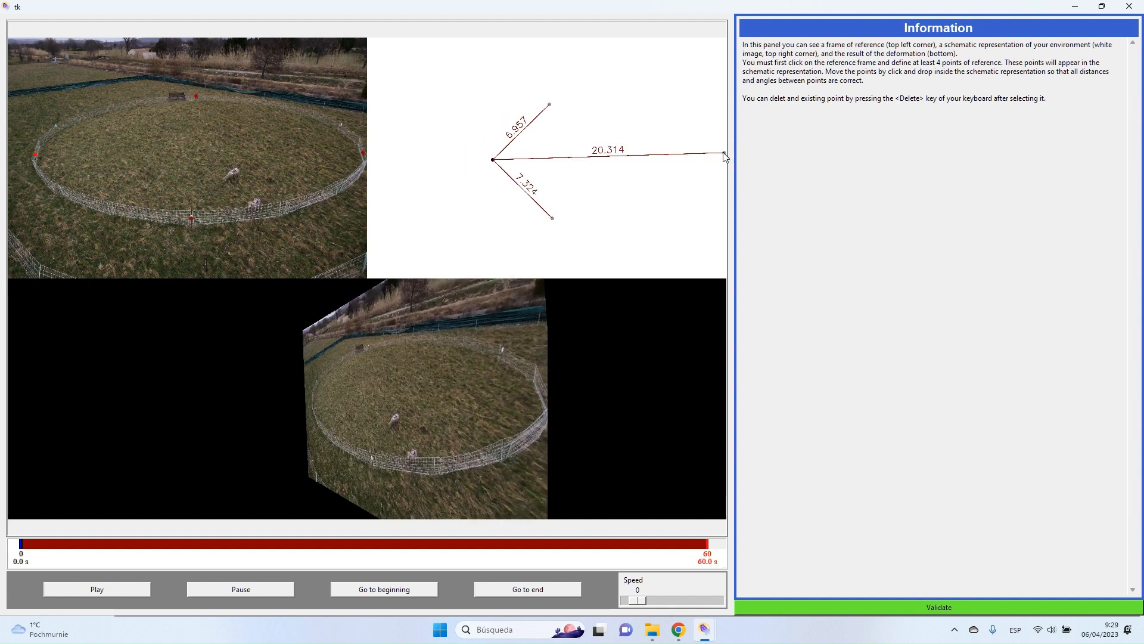
drag(724, 157, 610, 160)
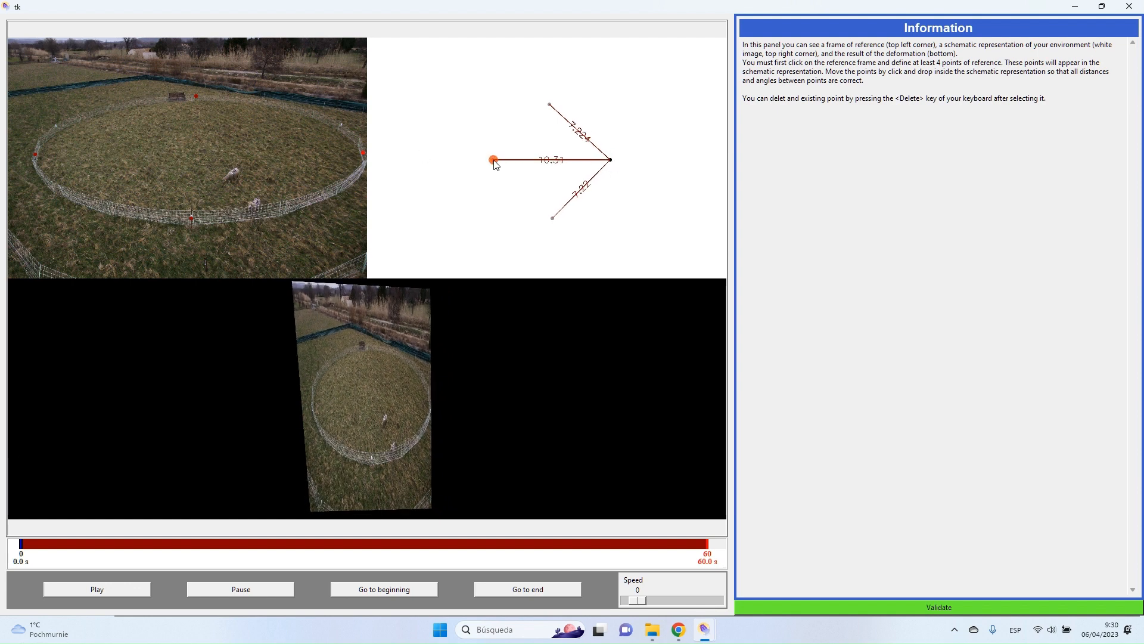
drag(494, 161, 496, 159)
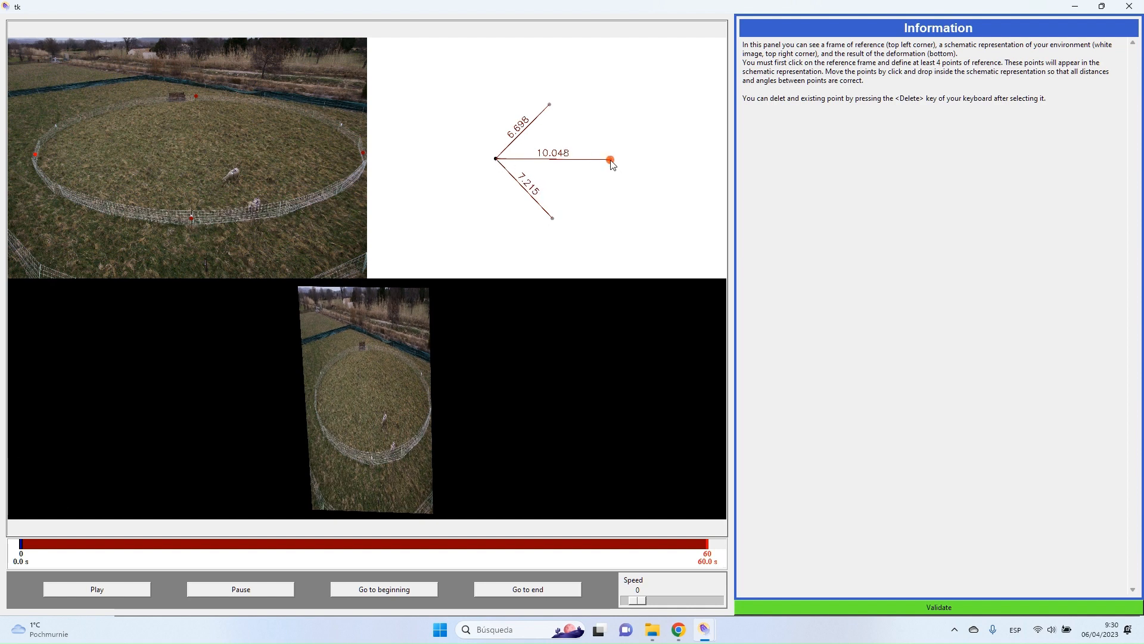
drag(611, 161, 610, 157)
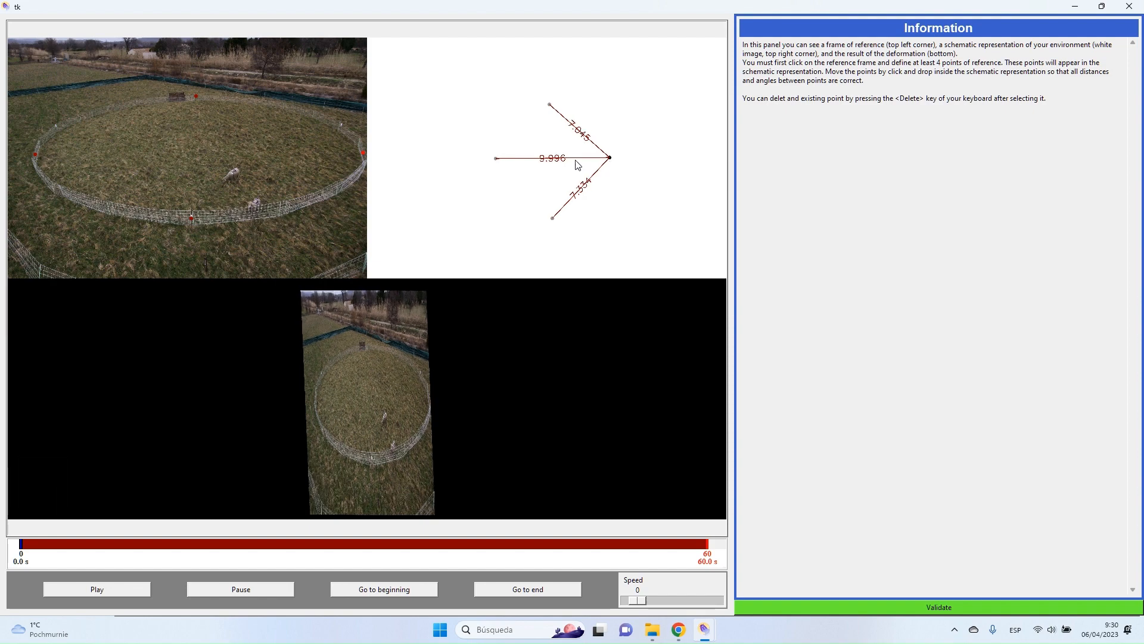
click(933, 609)
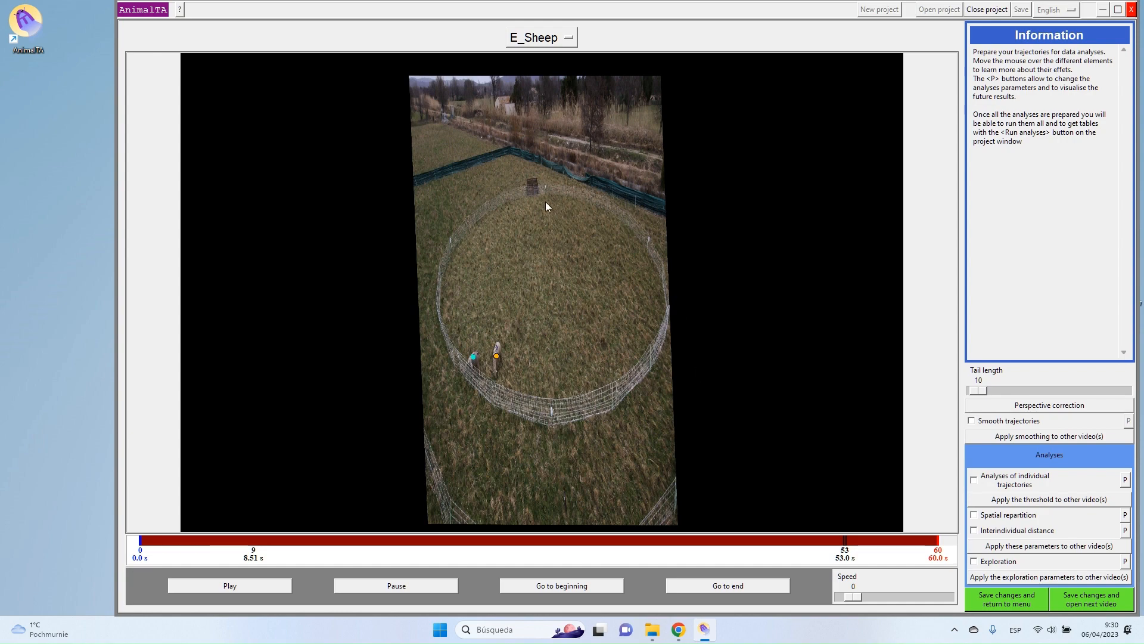
- Examine the sheep's trajectories on the perspective-corrected E_Sheep video at several moments
drag(316, 539, 353, 547)
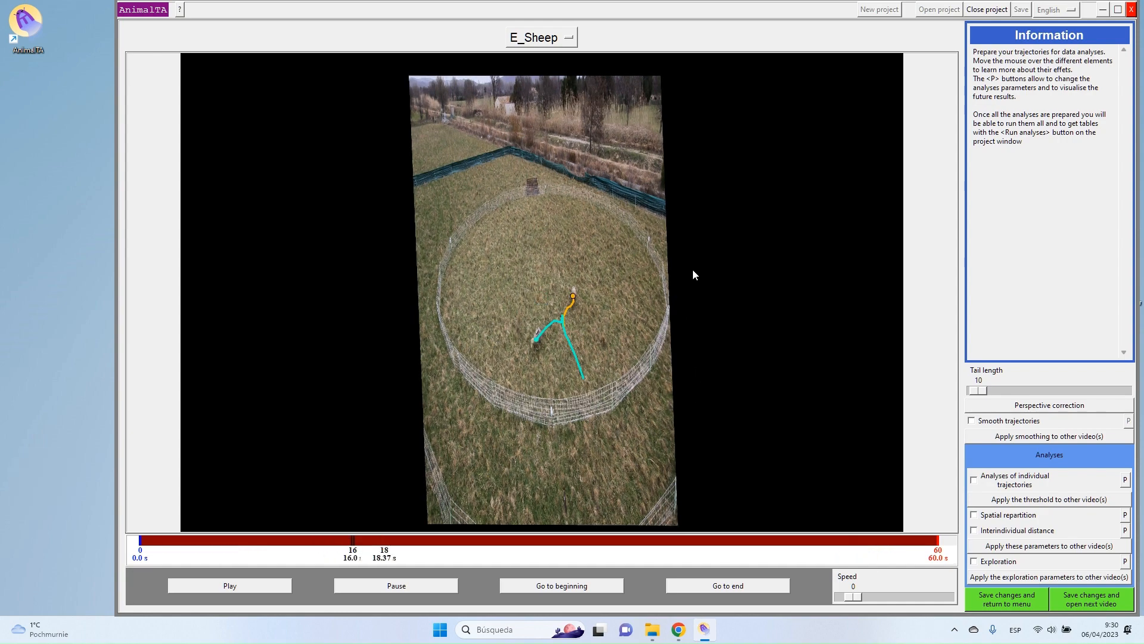
click(605, 541)
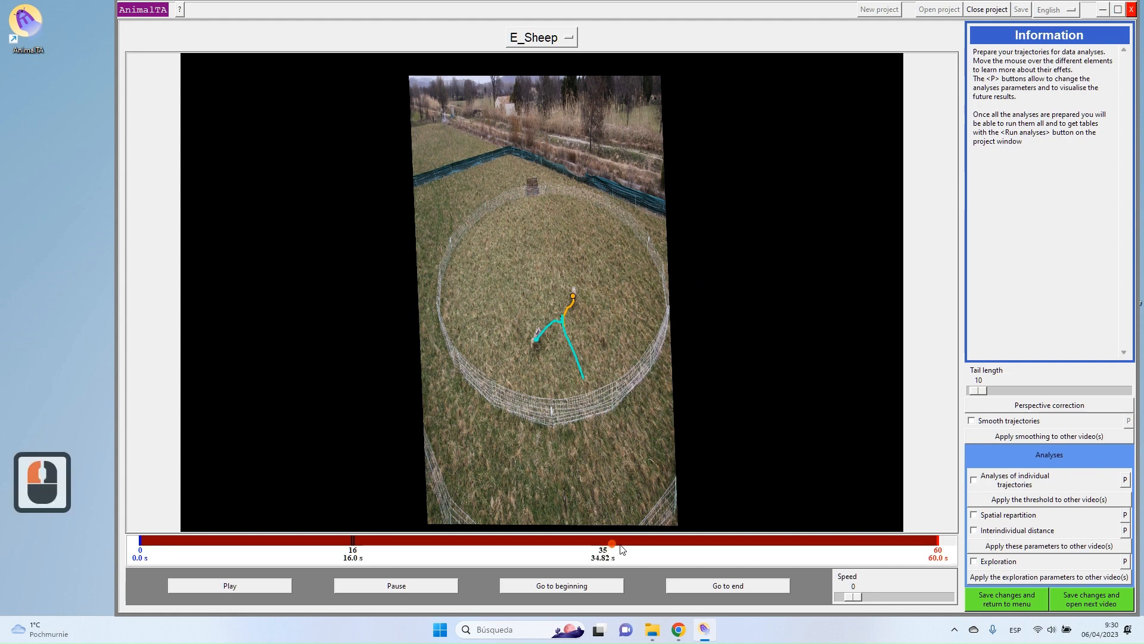
click(681, 522)
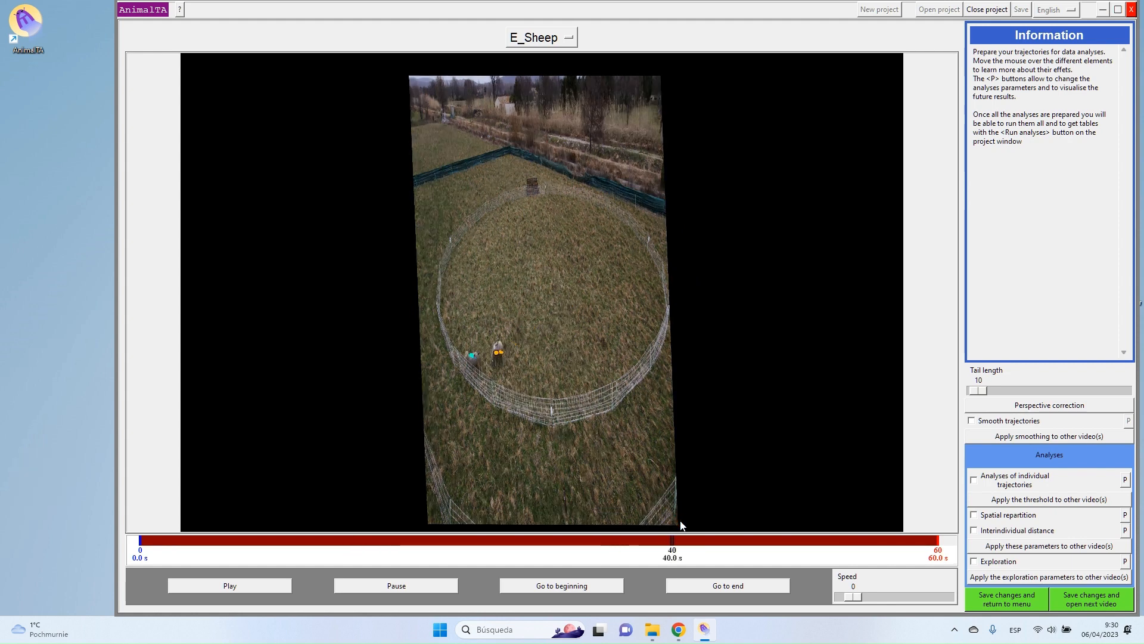
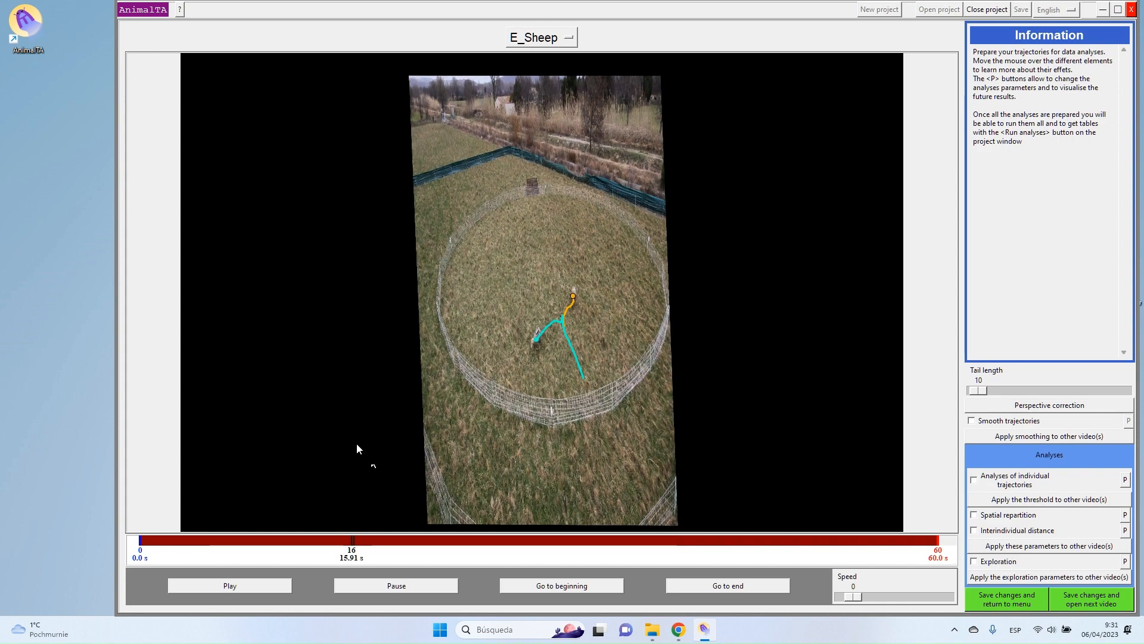
- Enable spatial repartition for E_Sheep and add a point of interest at the arena's centre with a 2 m distance threshold
click(986, 515)
click(1129, 517)
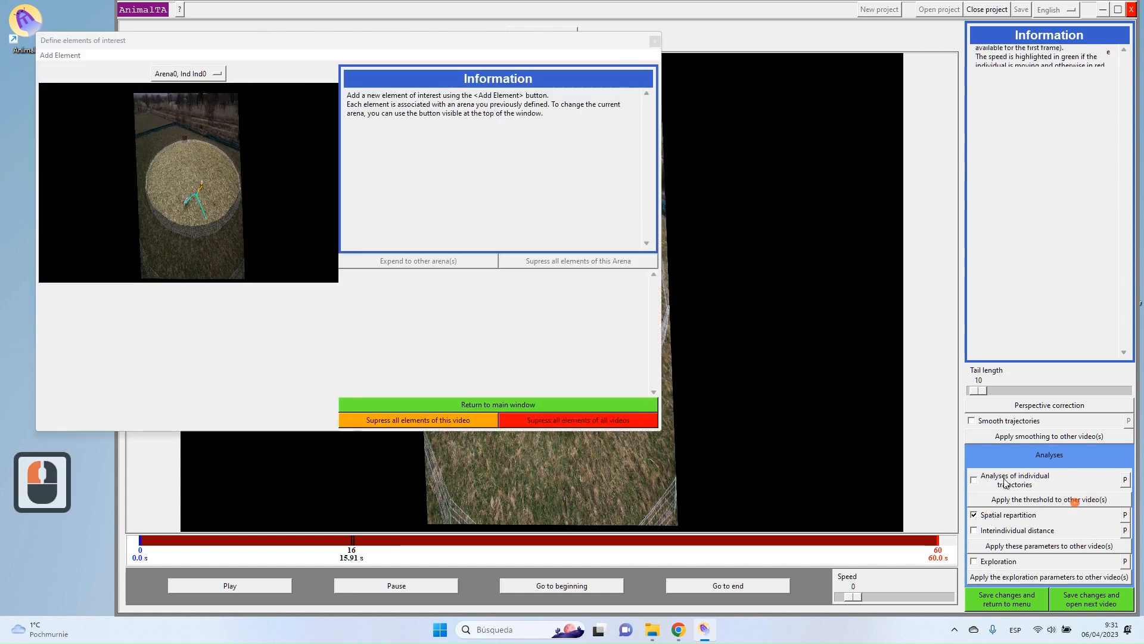
click(60, 55)
mouse_move(89, 68)
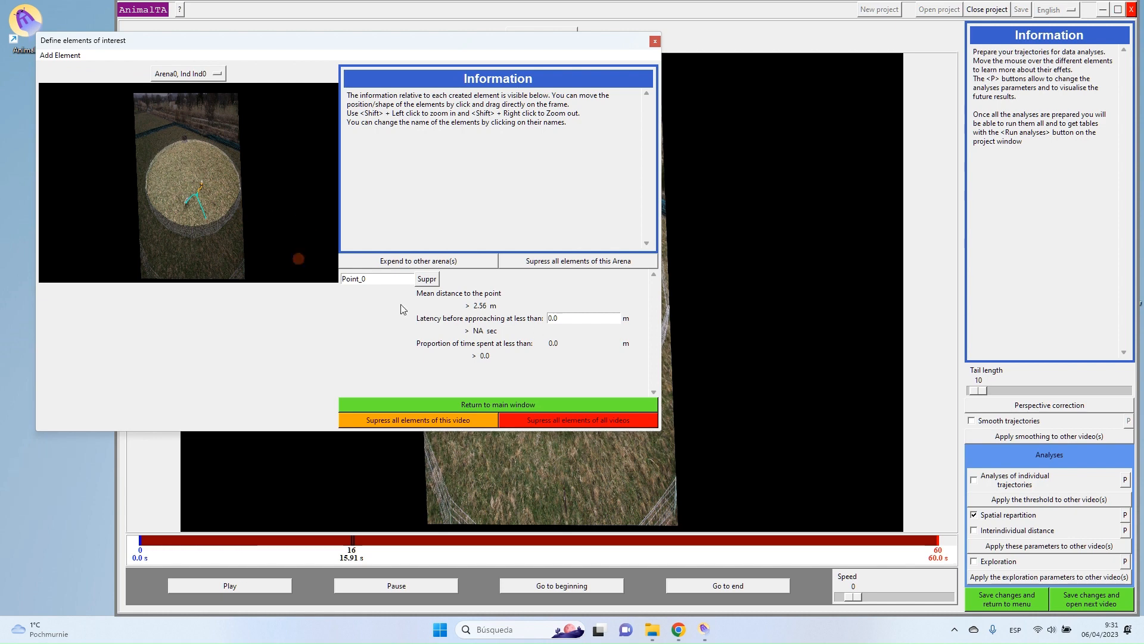
click(434, 306)
text(5)
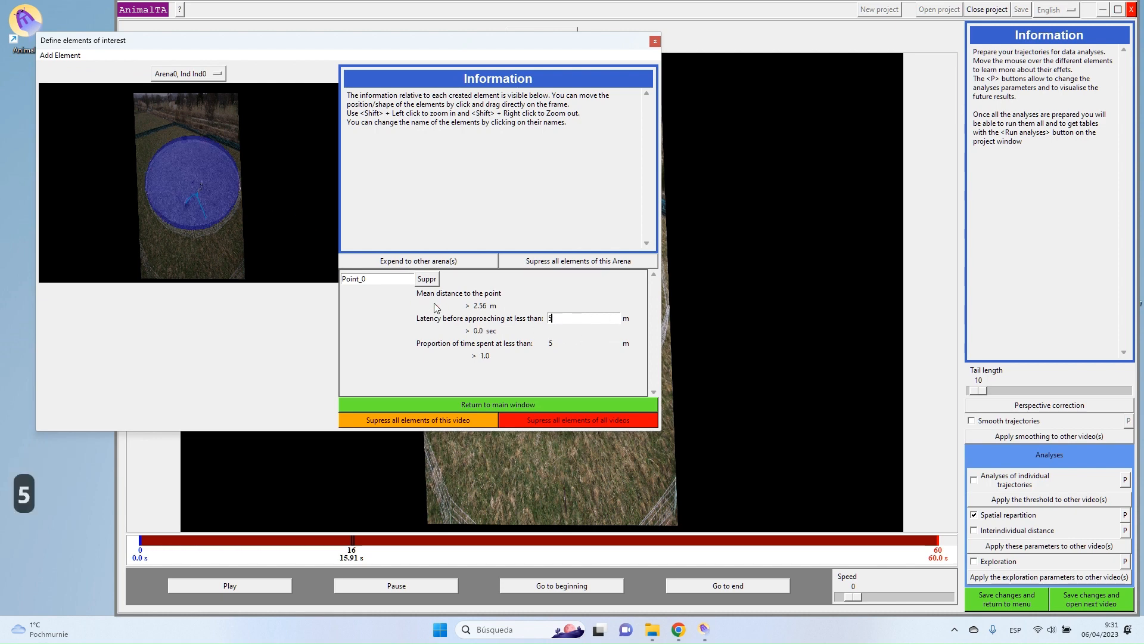
key(BackSpace)
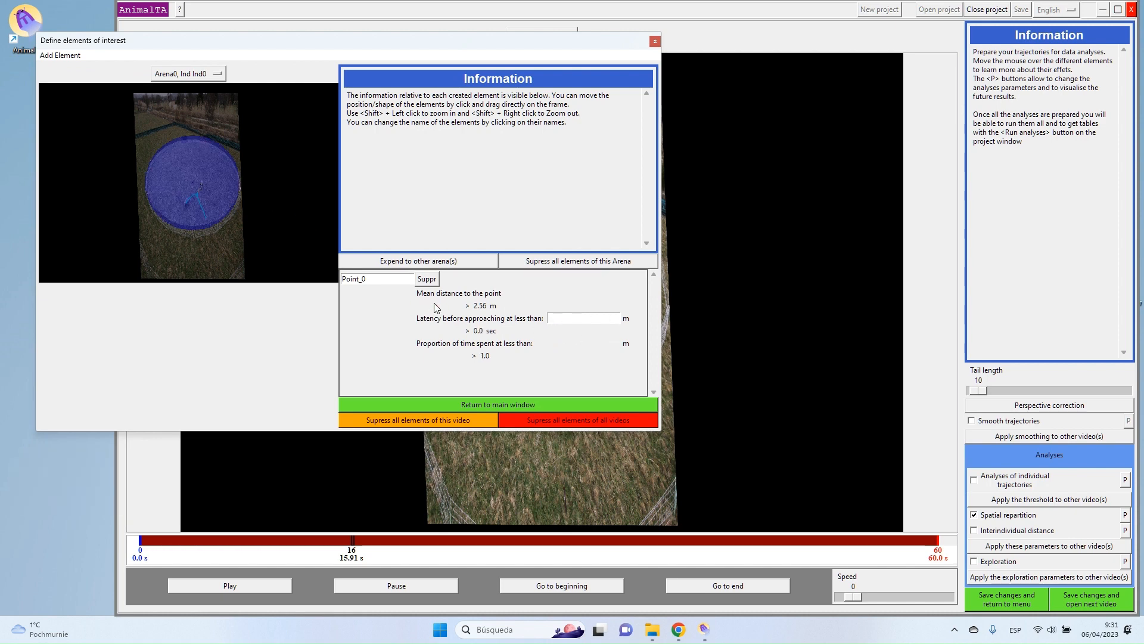
text(2)
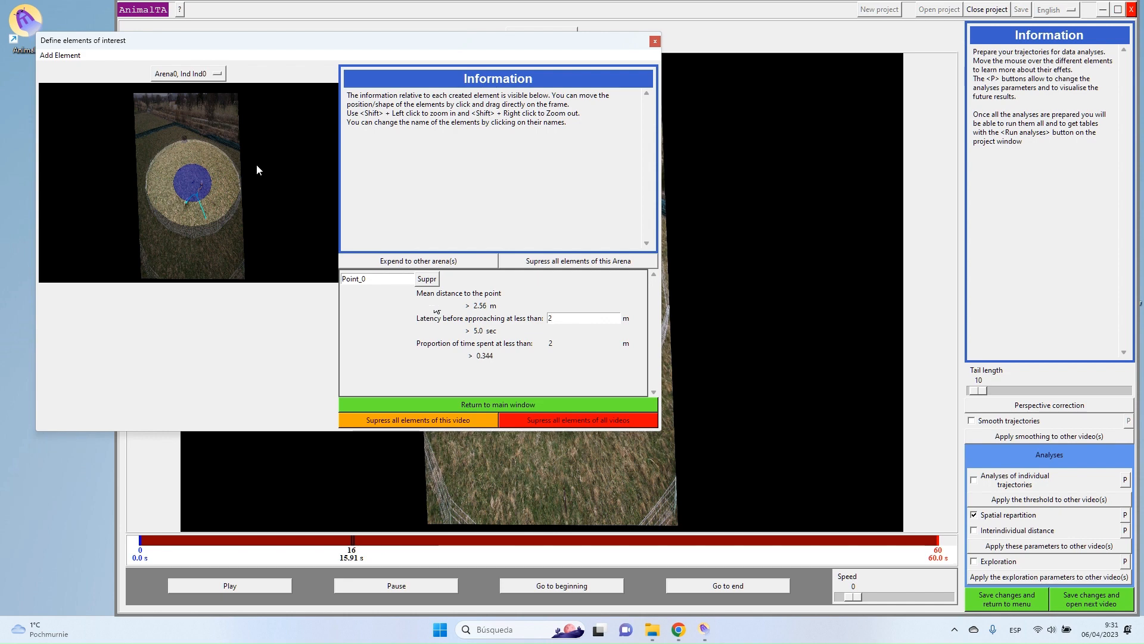
- Add all arena borders as an element of interest with a 1.5 m distance, and save E_Sheep's analysis settings, returning to the project
click(59, 54)
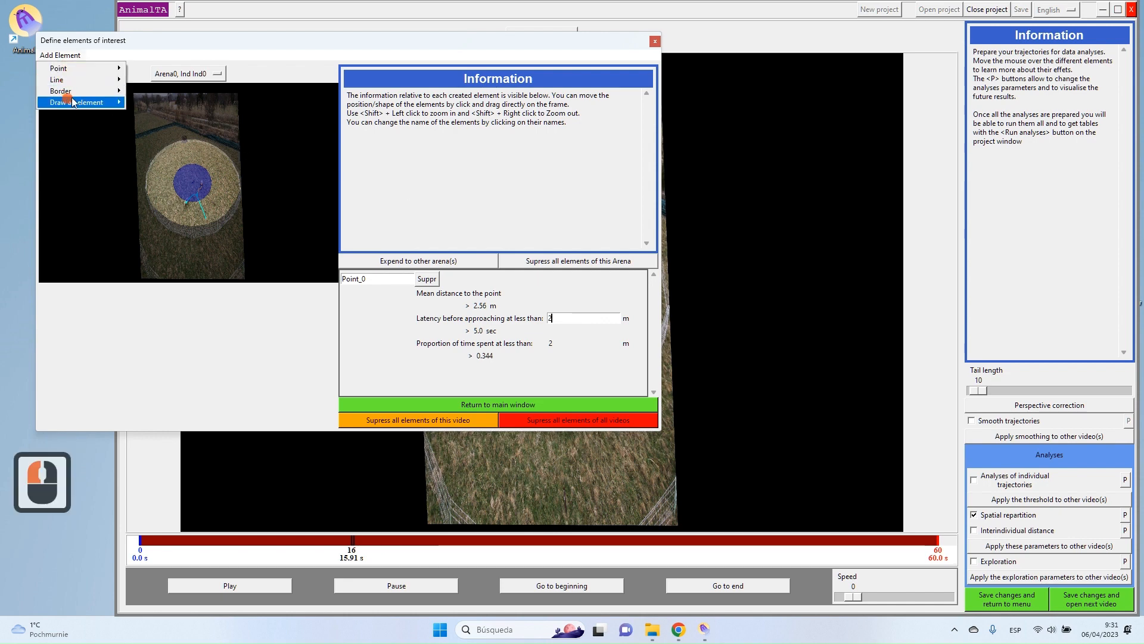
mouse_move(85, 93)
click(153, 102)
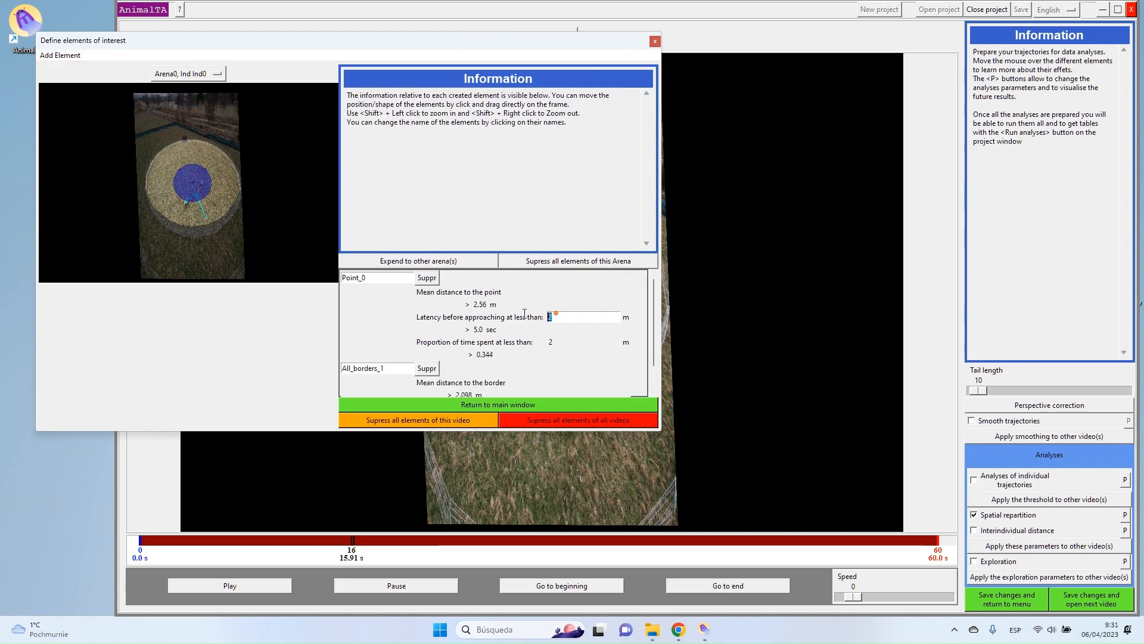
scroll(555, 357, down, 4)
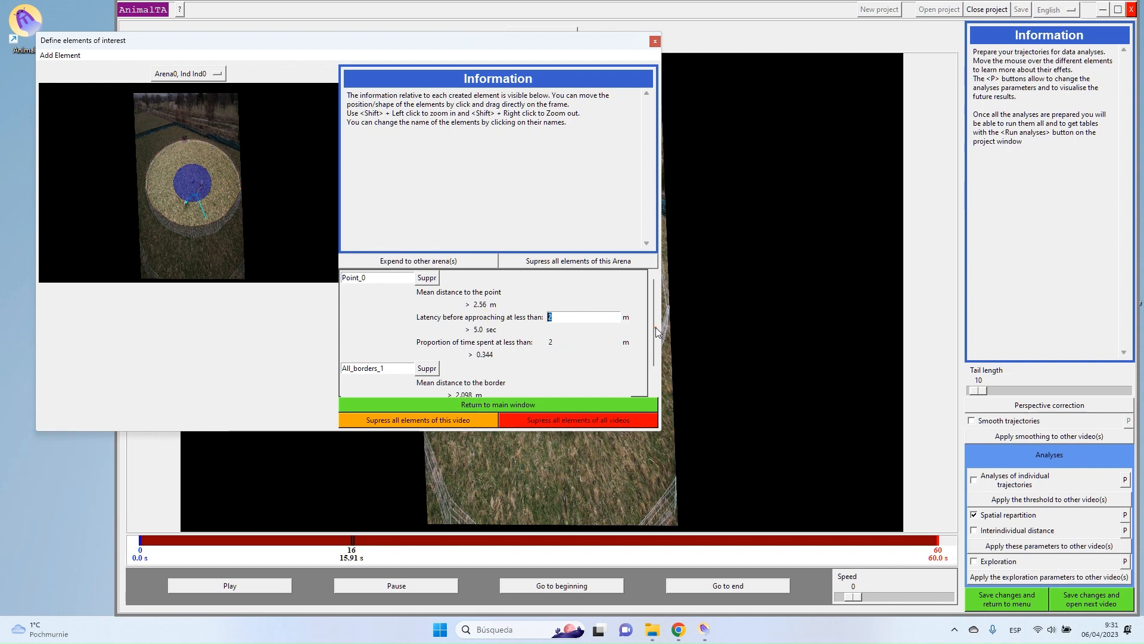
scroll(555, 357, down, 1)
click(534, 379)
double_click(534, 379)
text(1)
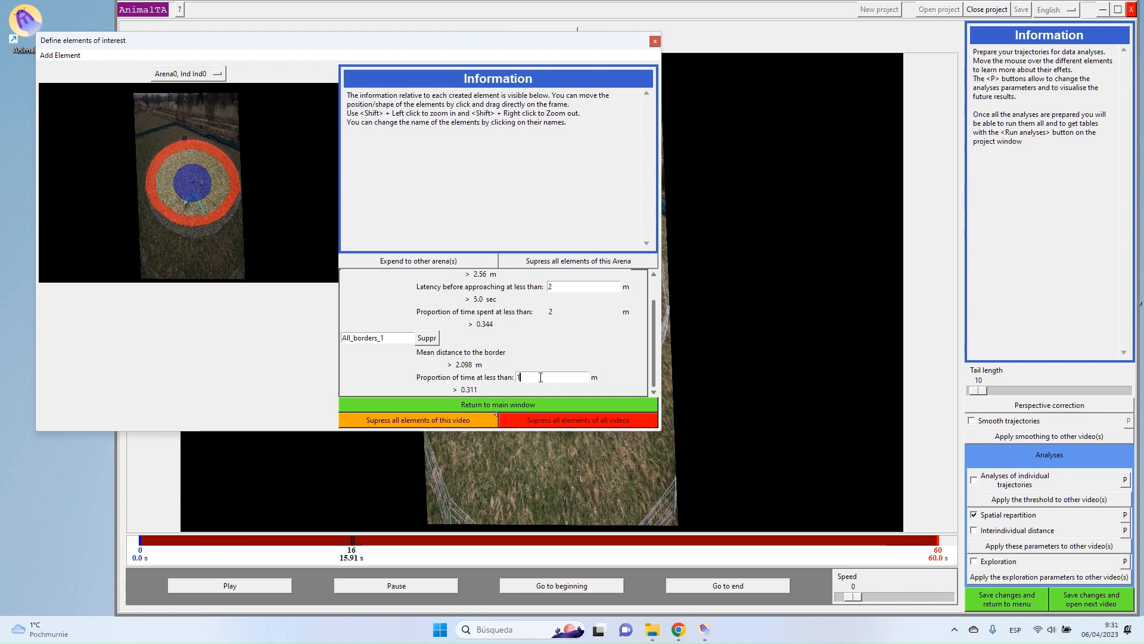
double_click(540, 377)
text(1.5)
click(517, 405)
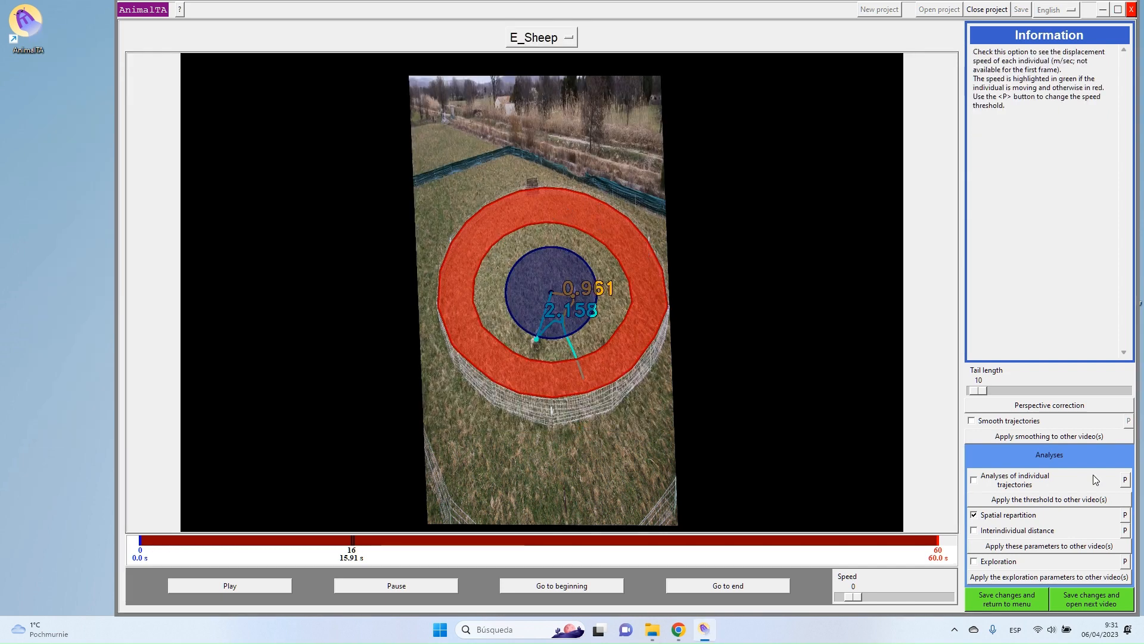
click(1006, 600)
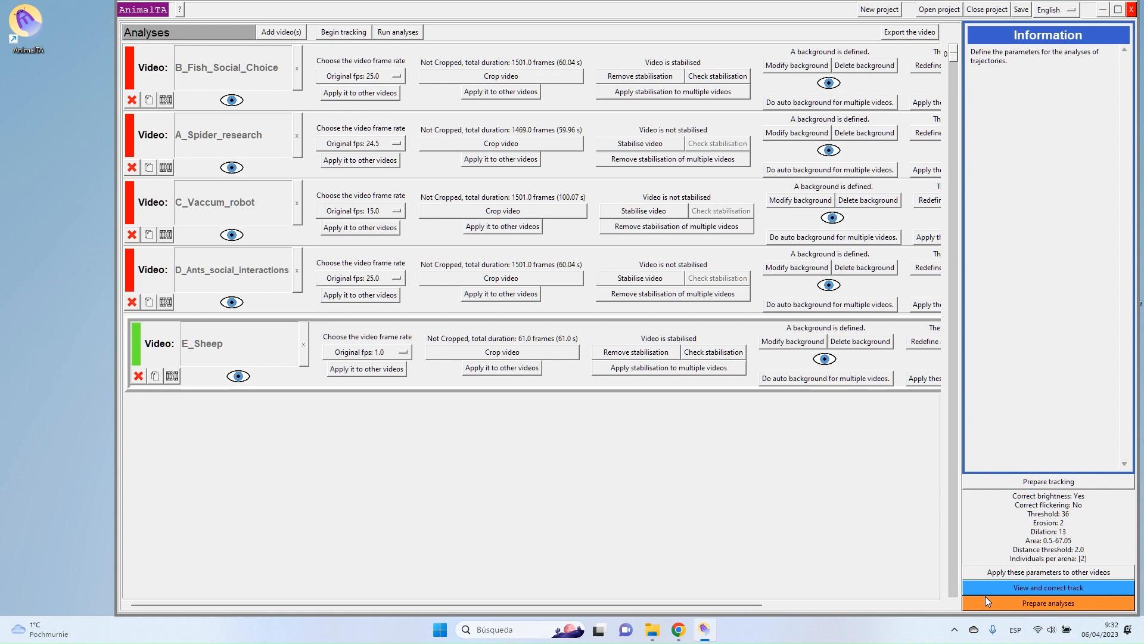
- Run the analyses for all the videos of the project
click(406, 35)
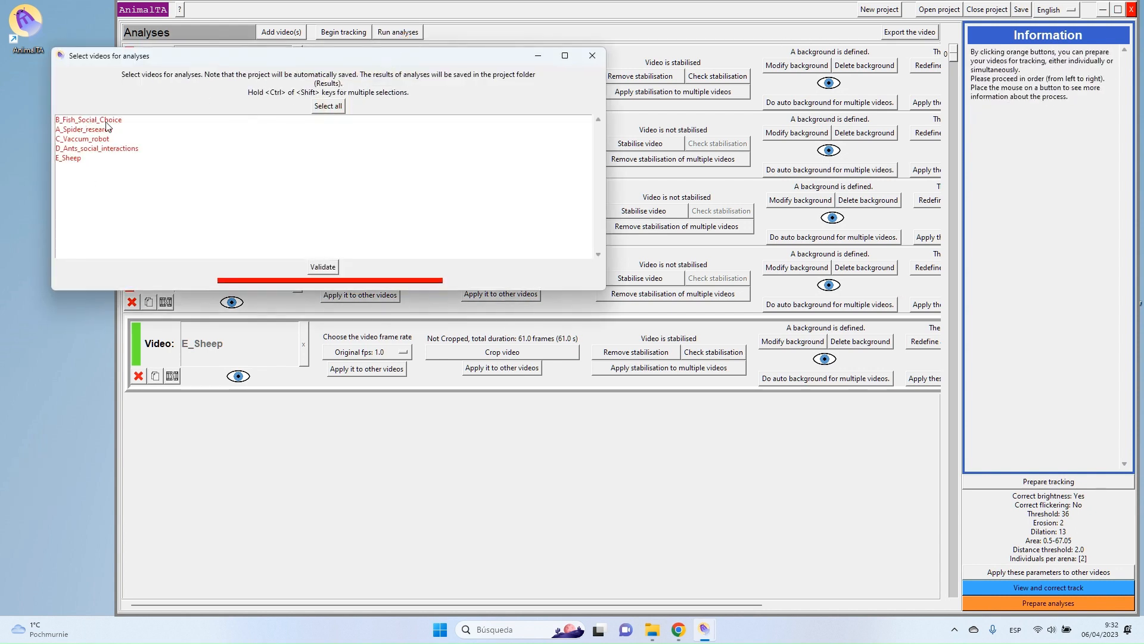
click(332, 106)
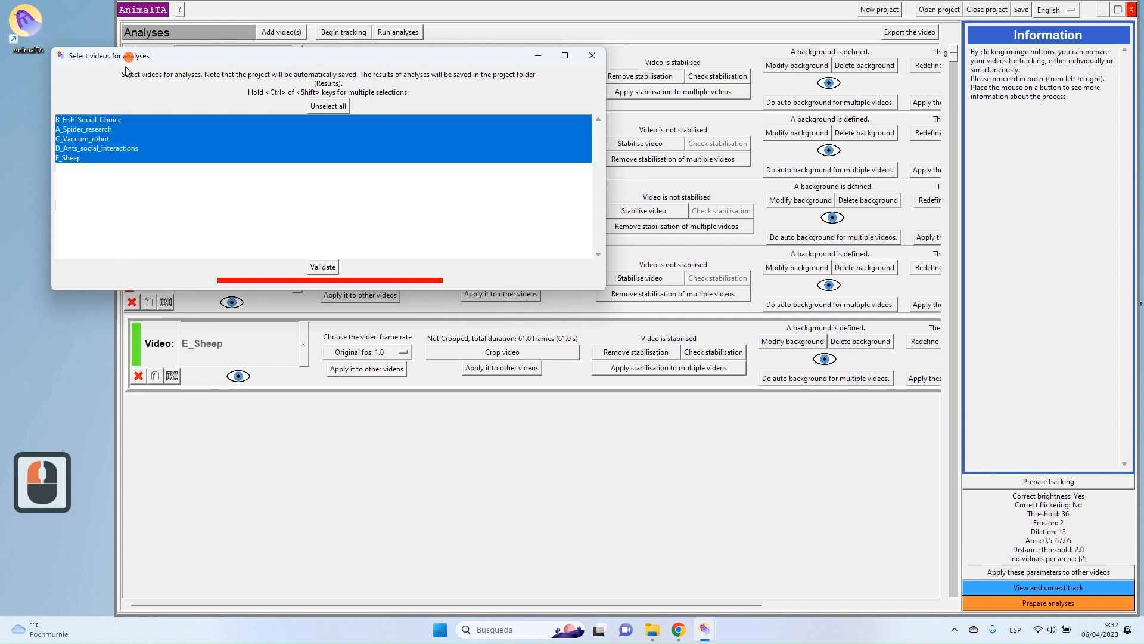
click(321, 267)
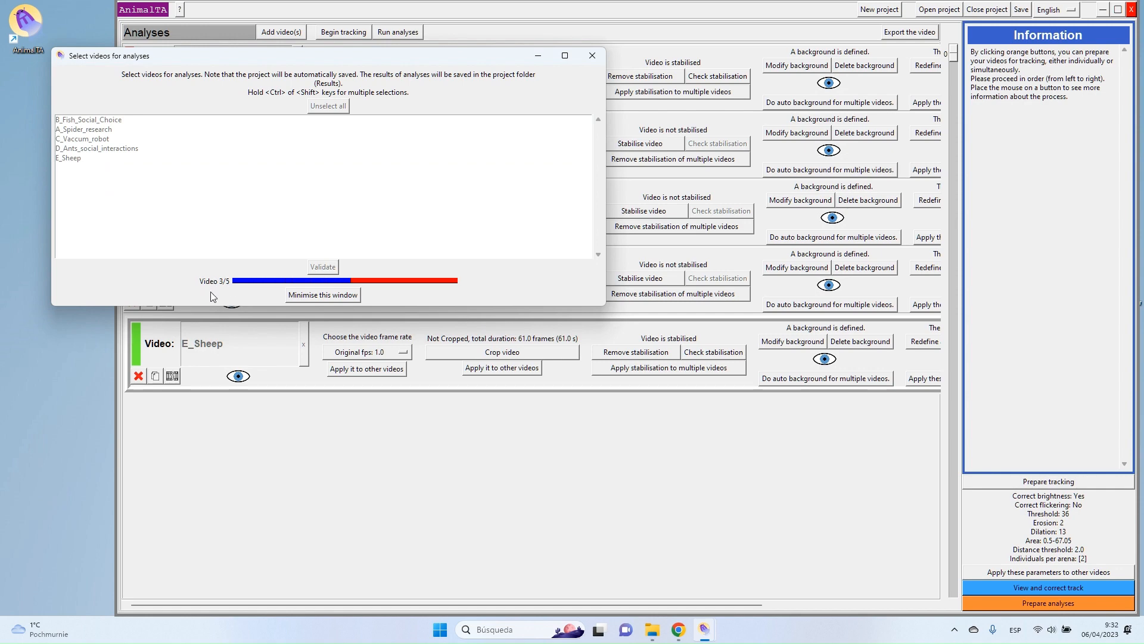
- Switch to the file explorer and open Results_by_ind.csv from the Results folder inside Project_folder_Analyses
click(1103, 10)
double_click(1115, 276)
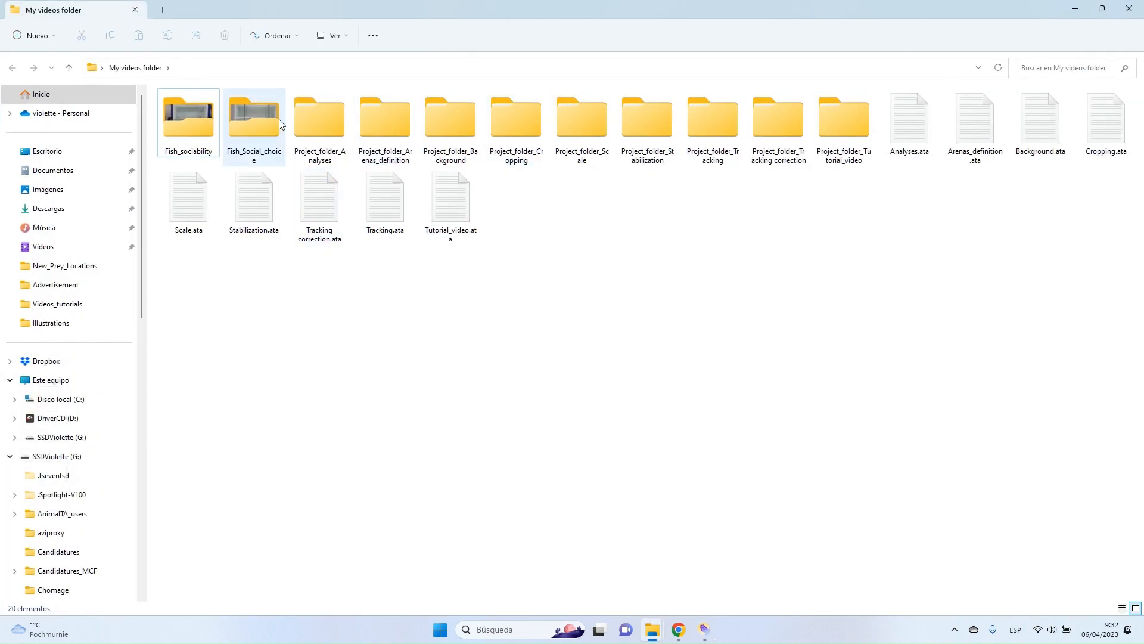
click(330, 132)
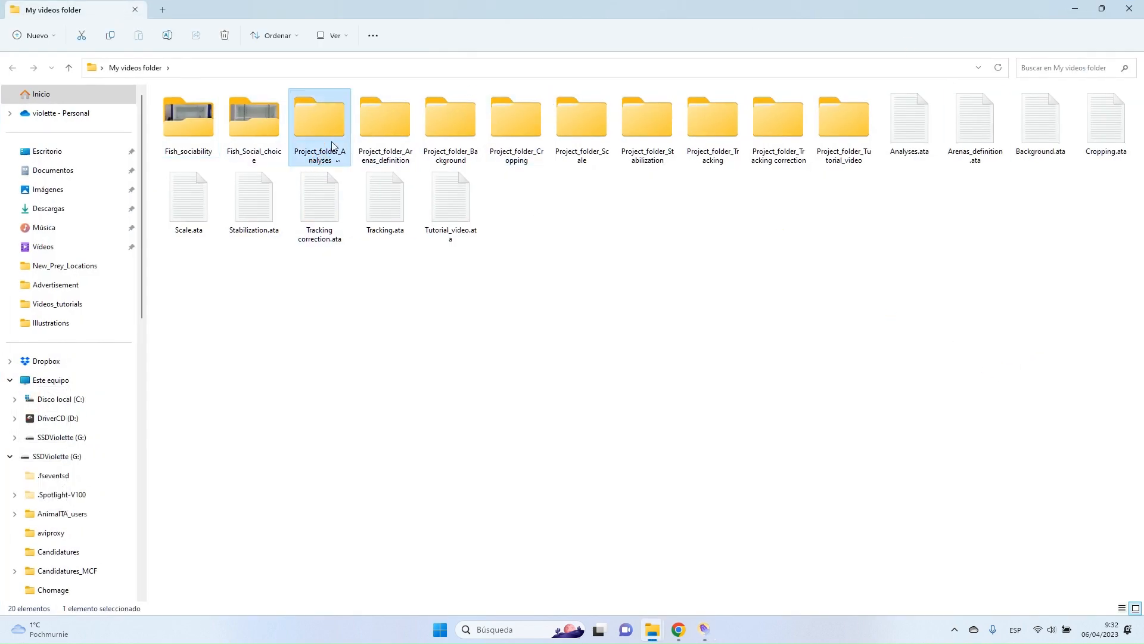
double_click(332, 146)
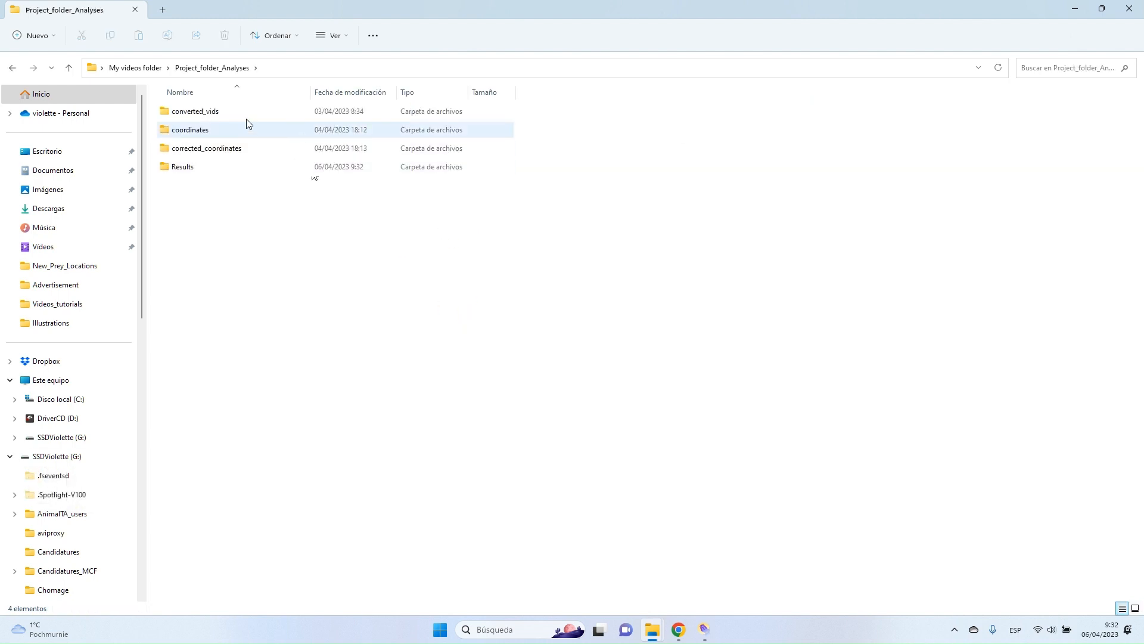
click(194, 173)
click(228, 208)
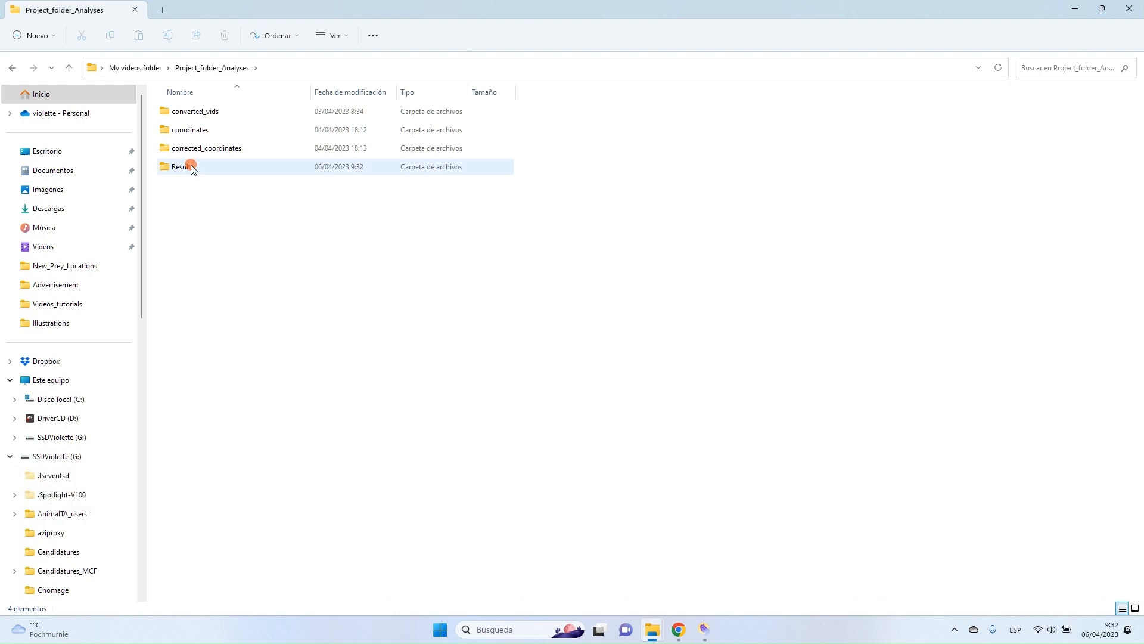
double_click(191, 168)
click(314, 224)
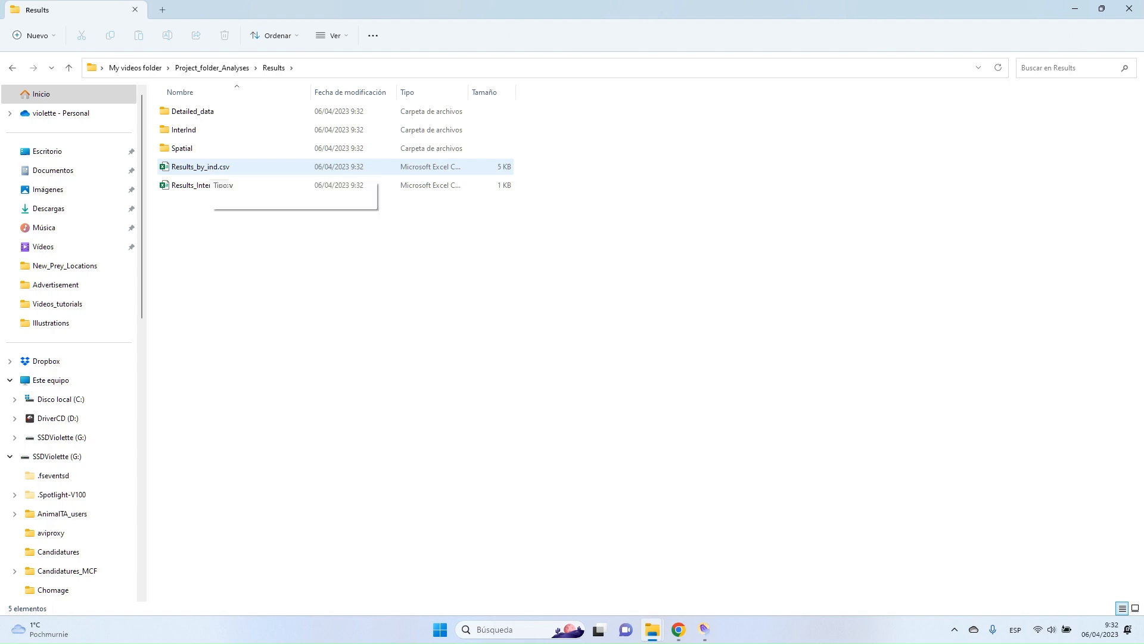
double_click(210, 170)
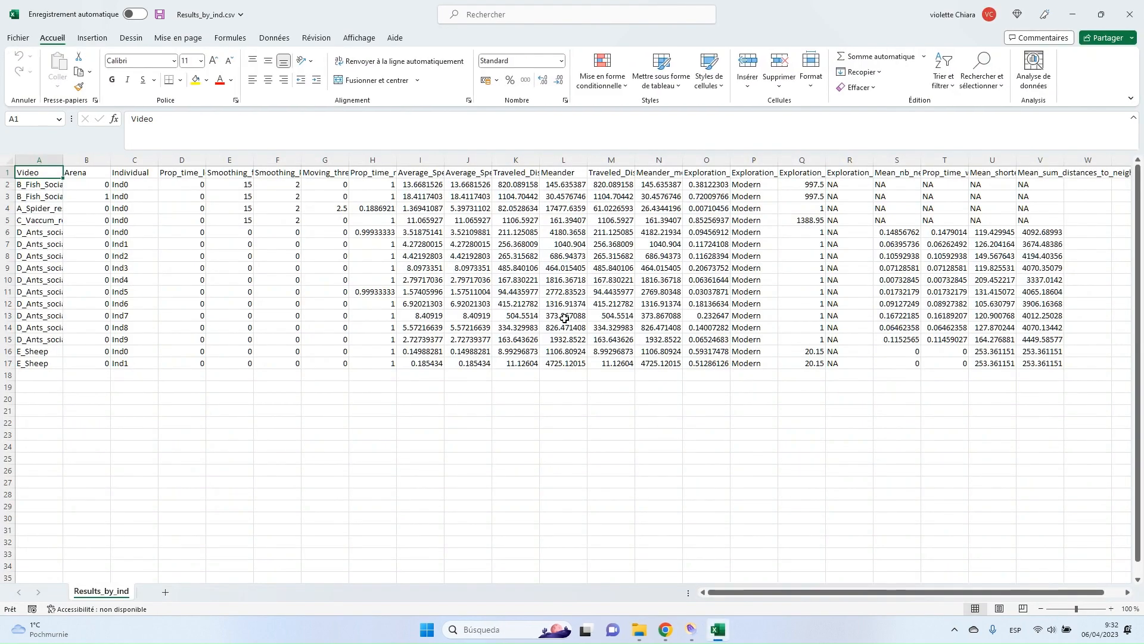
- Fit the Video column's width to its contents and examine the table's rows for each video
double_click(63, 160)
click(85, 207)
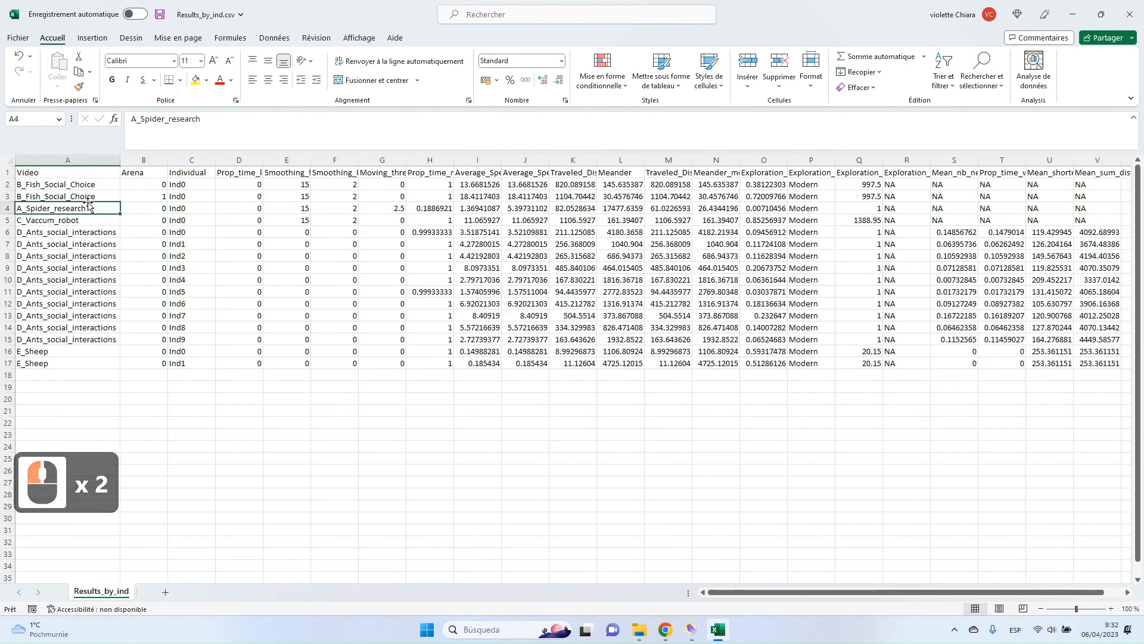
click(32, 186)
click(8, 185)
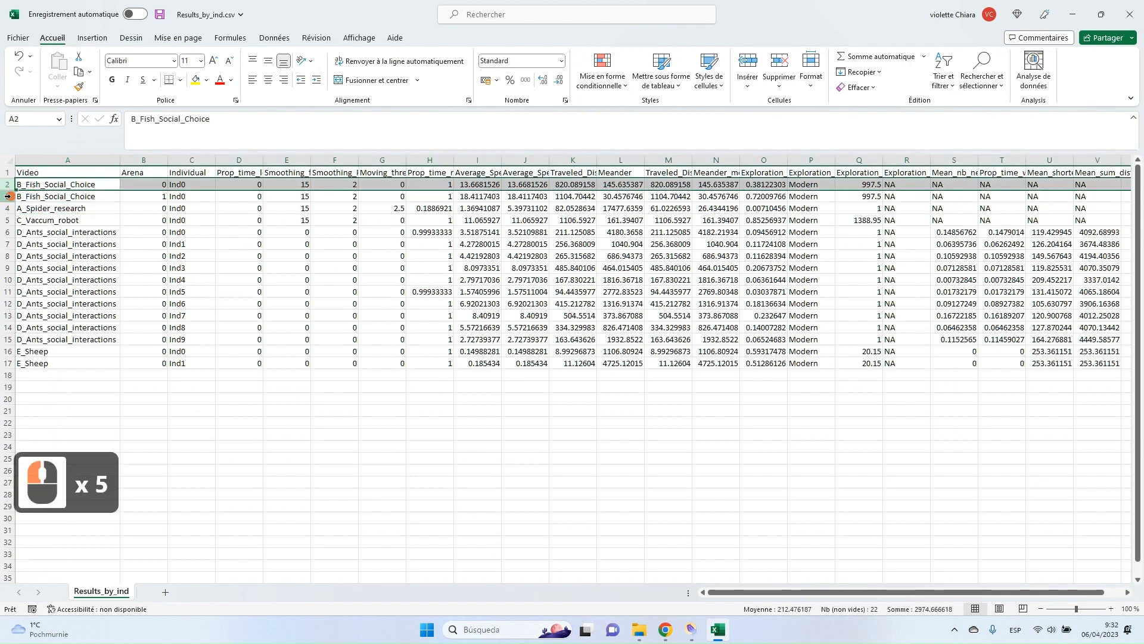
click(8, 197)
click(10, 209)
click(9, 232)
click(72, 317)
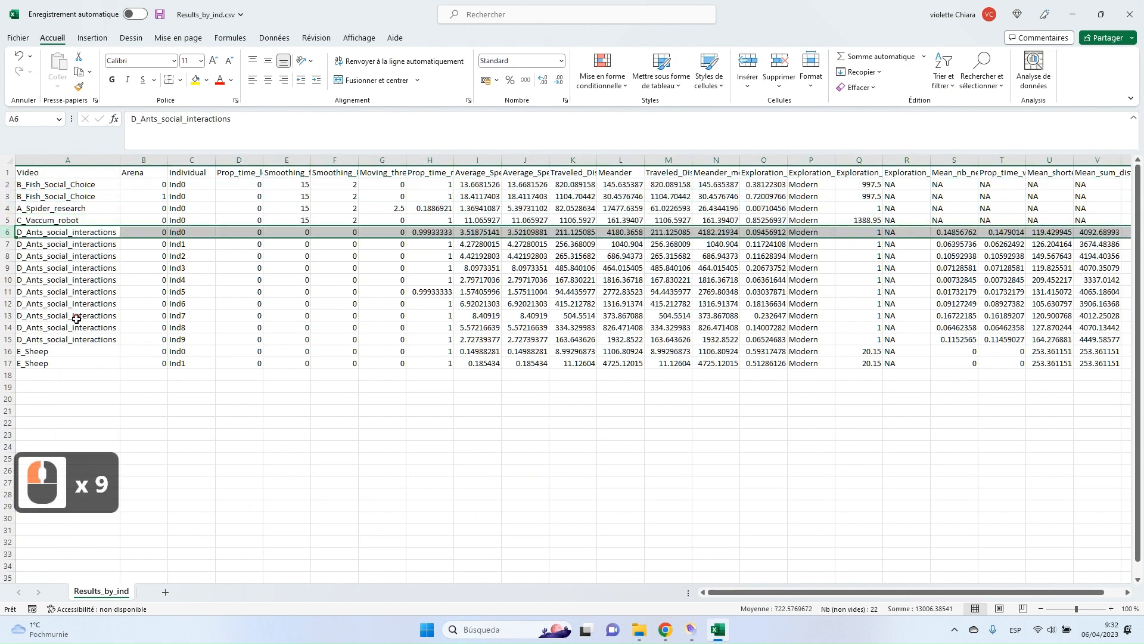
click(69, 233)
click(155, 274)
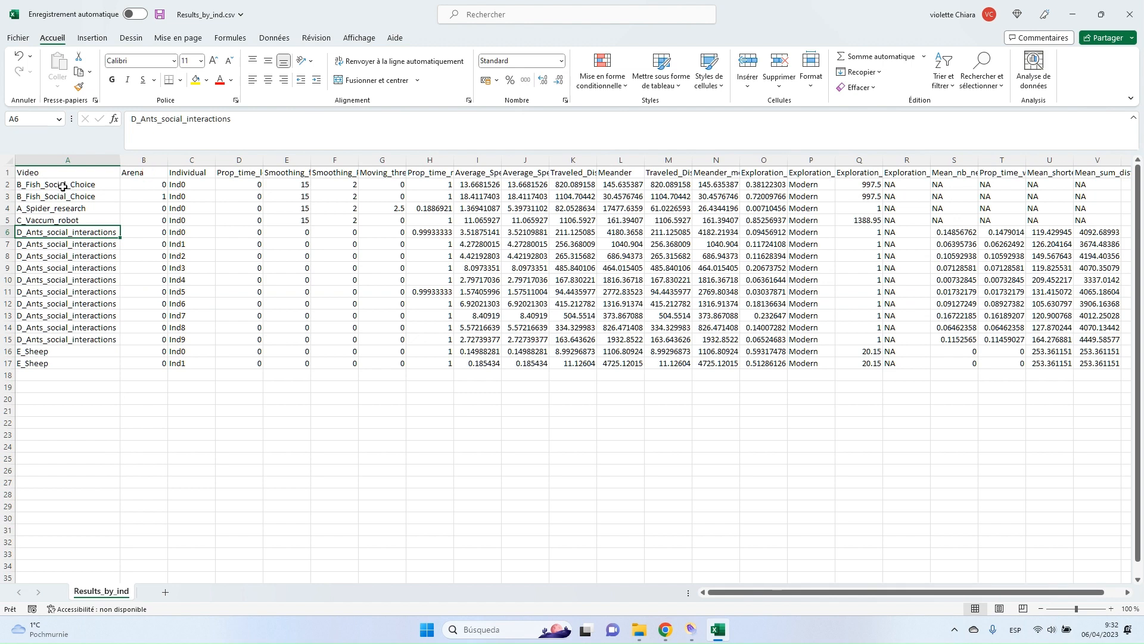
drag(42, 173, 1013, 367)
drag(1007, 592, 741, 587)
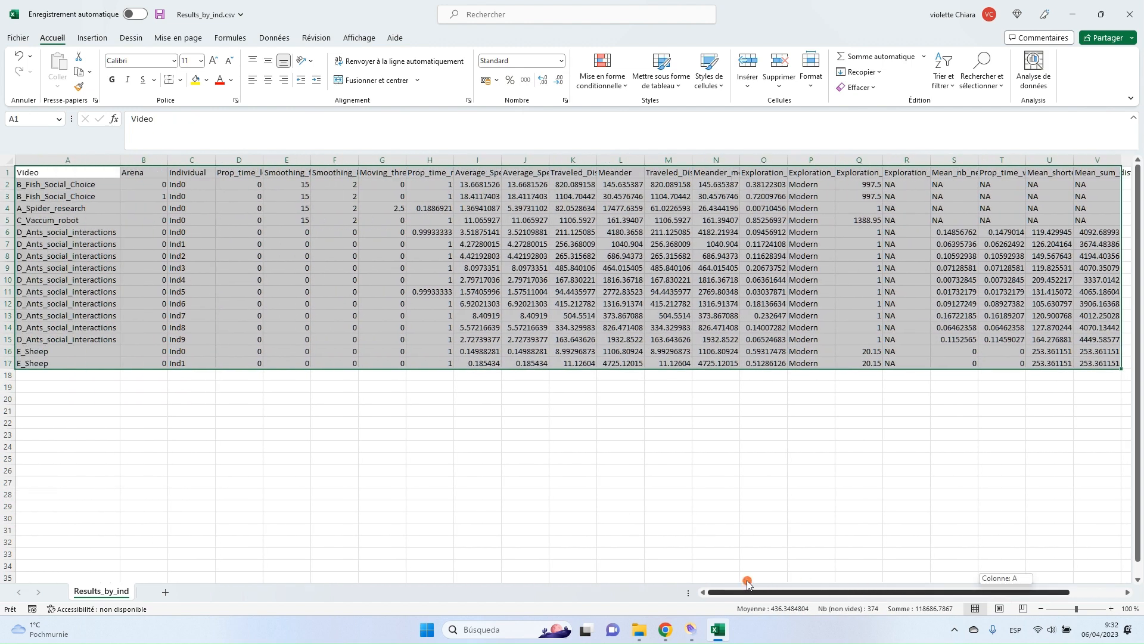
- Fit the Smoothing_filter_window column to its contents and examine the Arena values of the two B_Fish_Social_Choice rows
double_click(308, 157)
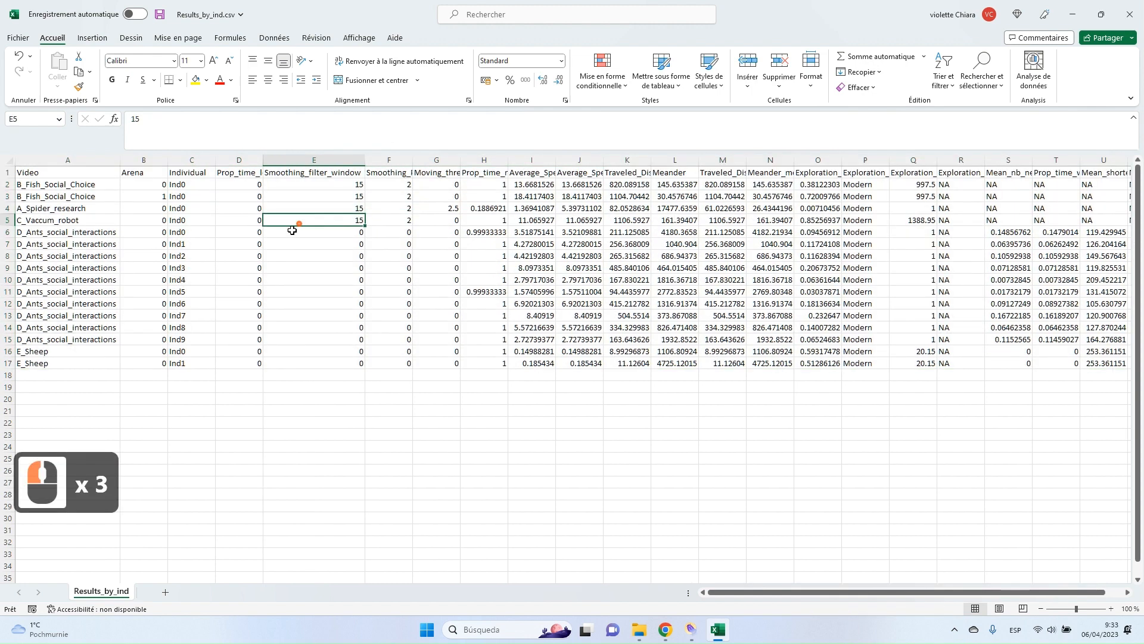
click(156, 186)
click(70, 185)
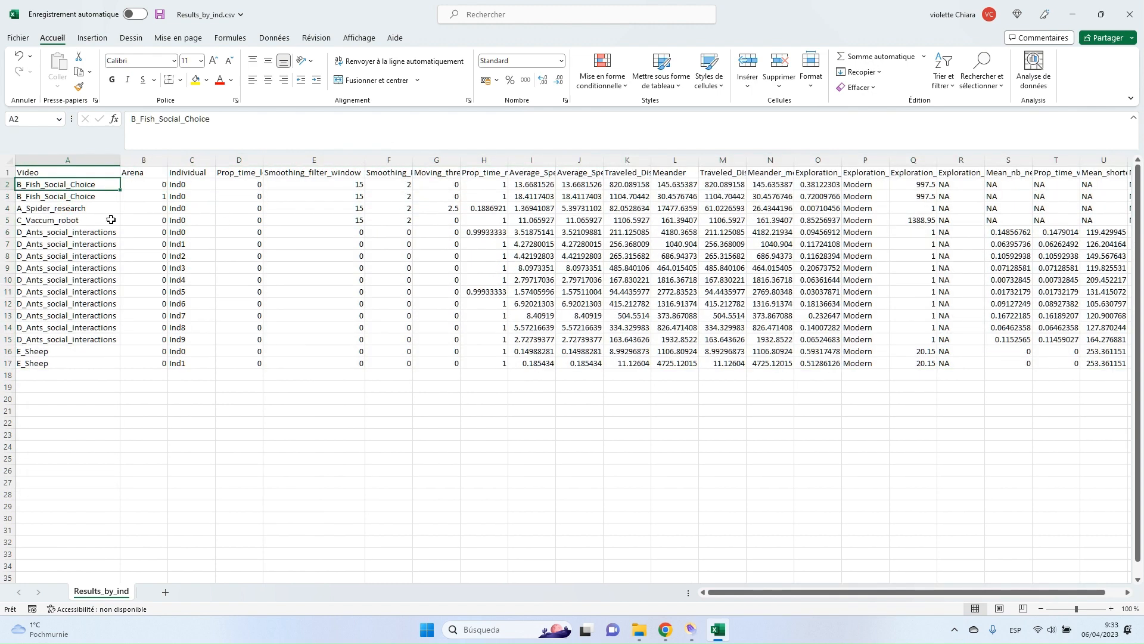
click(146, 185)
click(146, 197)
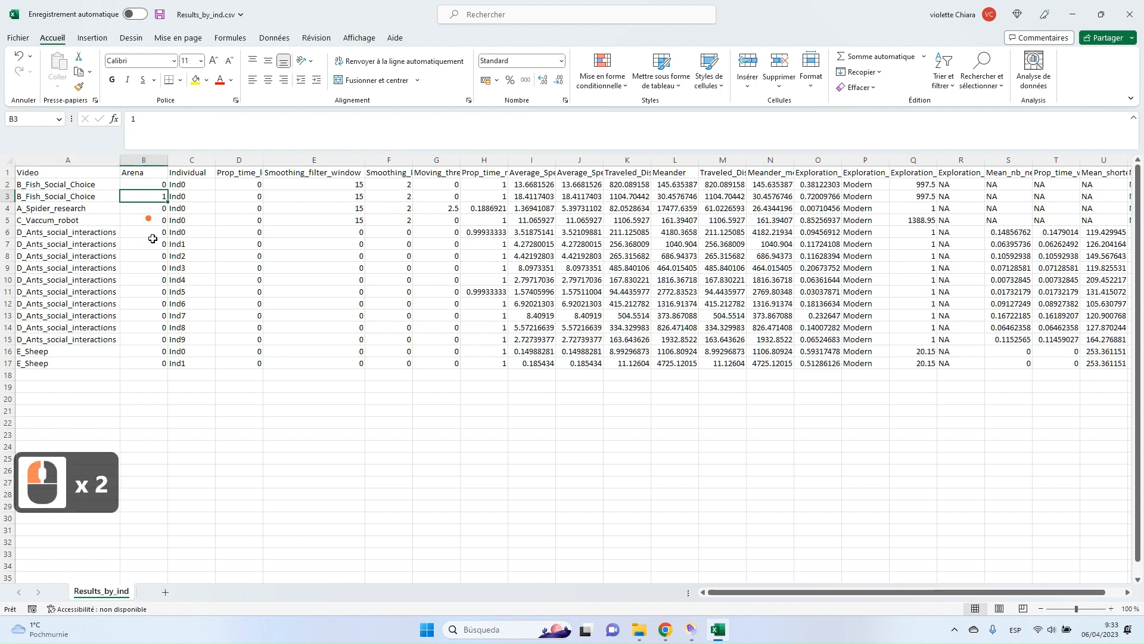
- Examine the Individual column, comparing the identifiers of the B_Fish_Social_Choice rows with those of D_Ants_social_interactions
click(202, 187)
click(198, 158)
click(184, 302)
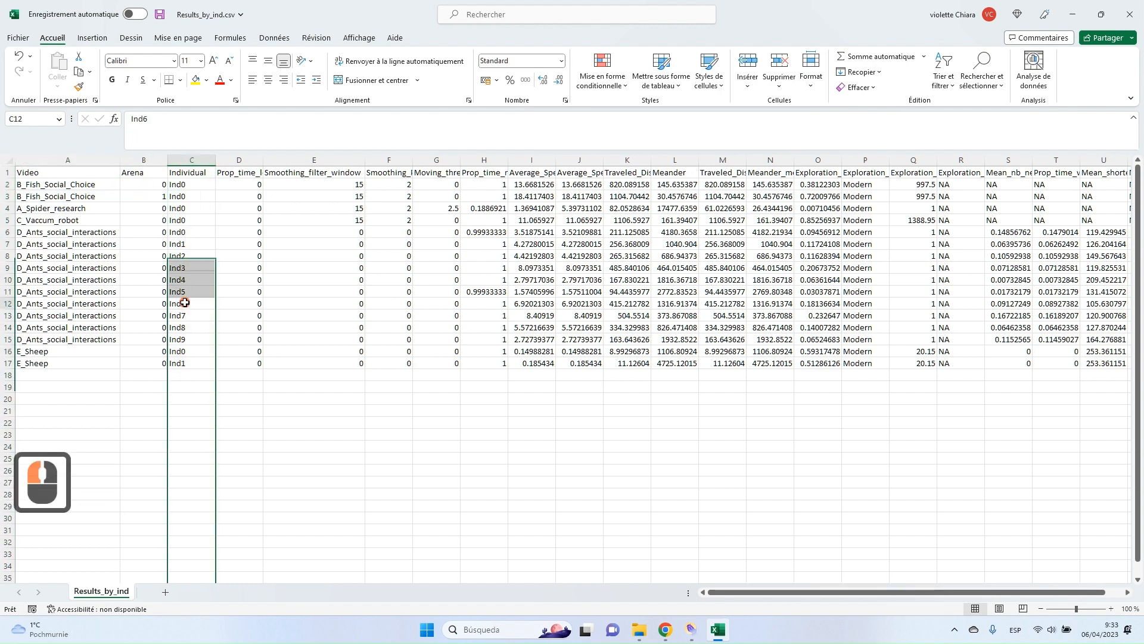
click(191, 186)
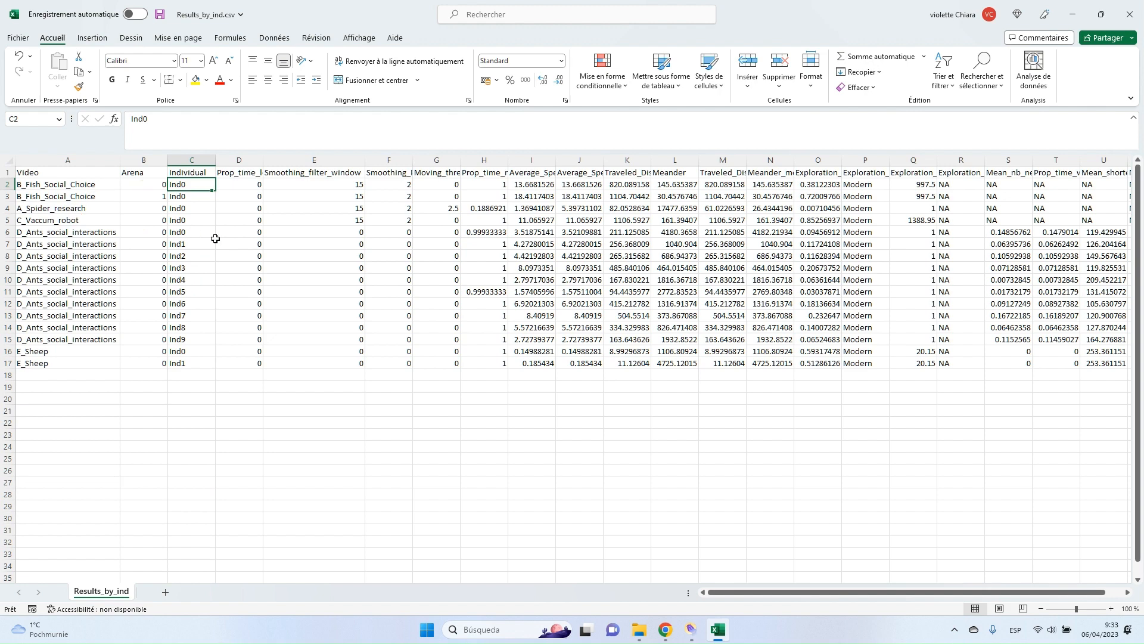
click(197, 197)
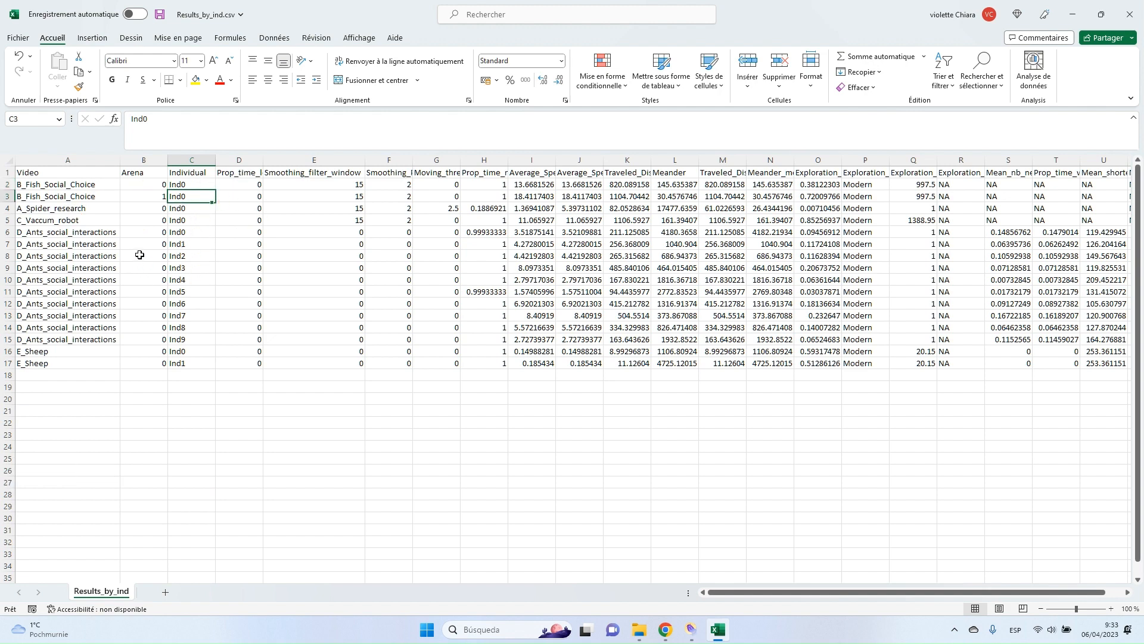
click(184, 185)
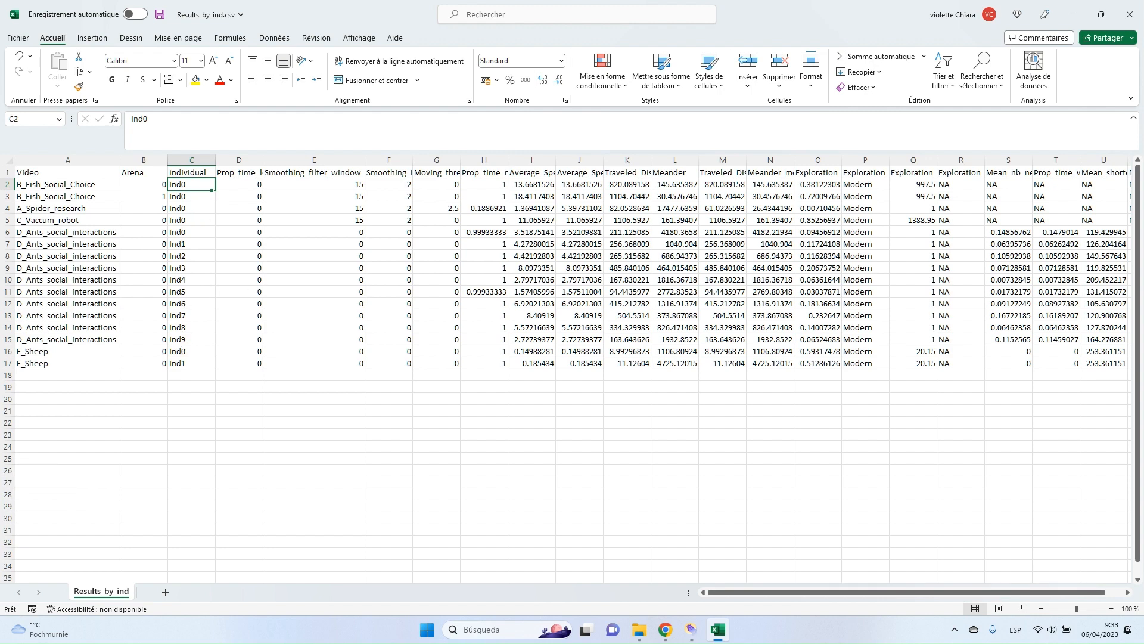
- Fit the Prop_time_lost column to its contents and examine it along with the smoothing parameters of the first four data rows
double_click(263, 154)
click(244, 199)
click(247, 185)
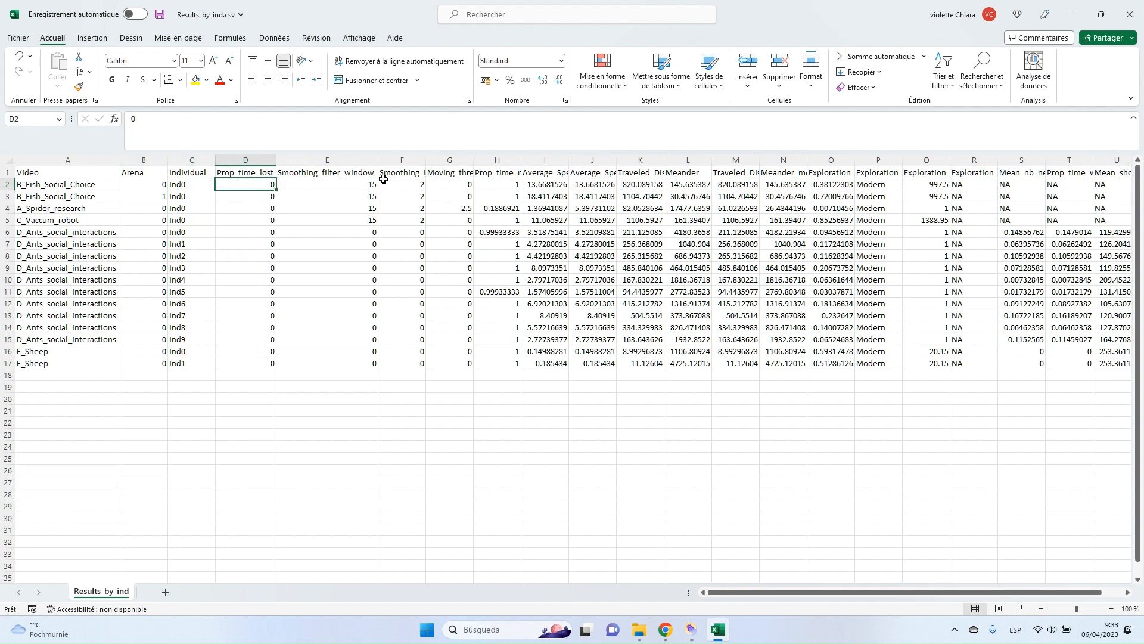
click(332, 173)
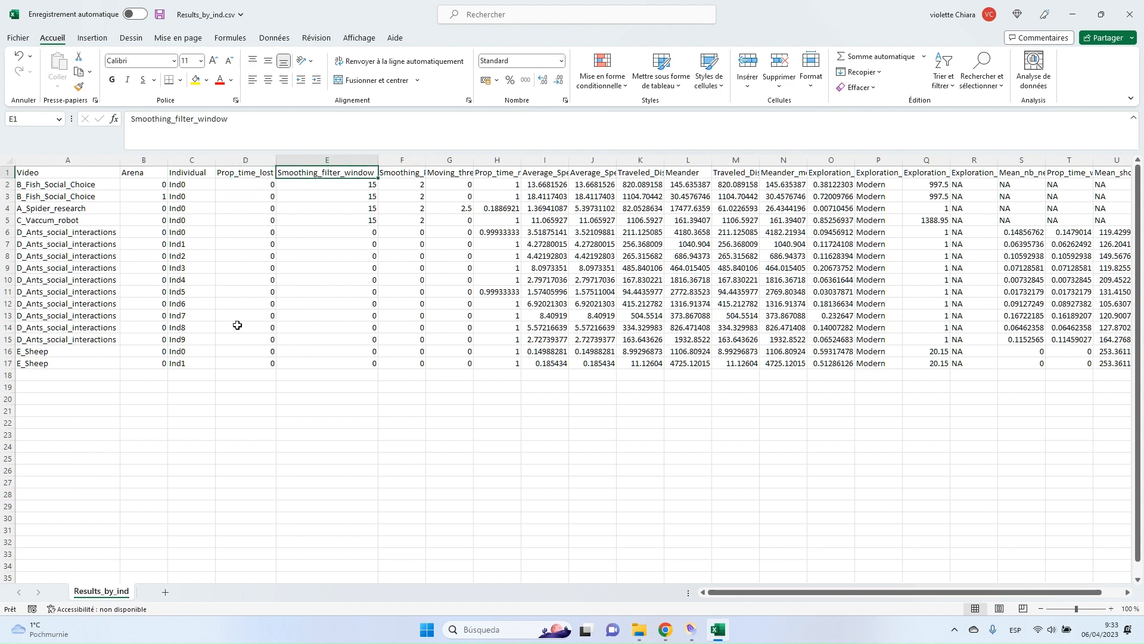
drag(342, 185, 403, 222)
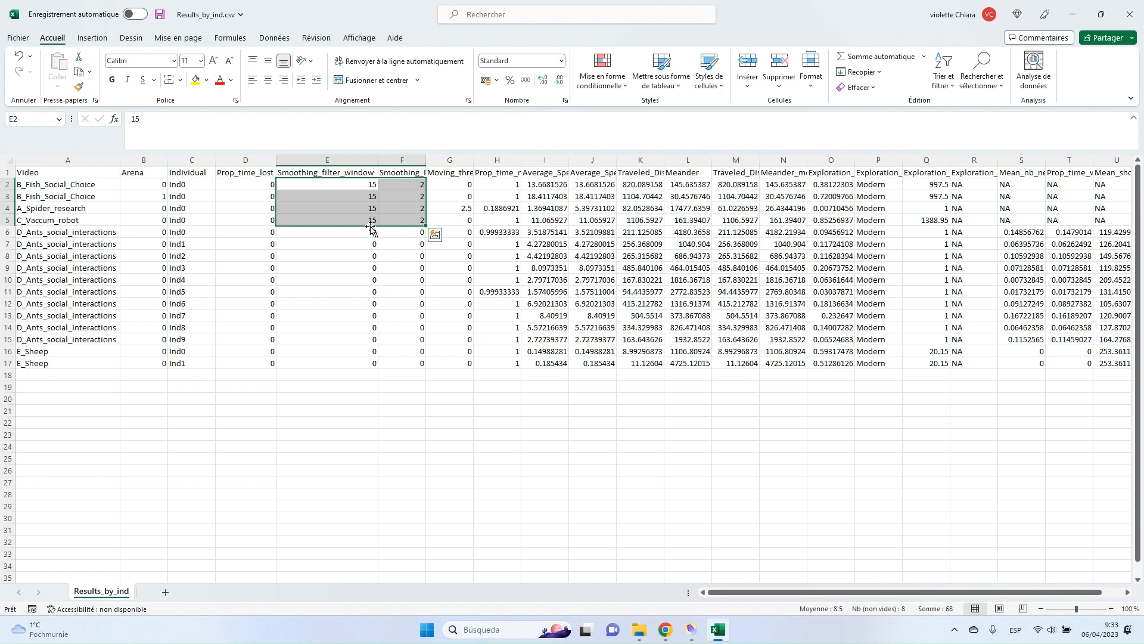
- Fit the Moving_threshold and Prop_time_moving columns to their contents and examine A_Spider_research's values in both
double_click(474, 160)
click(476, 205)
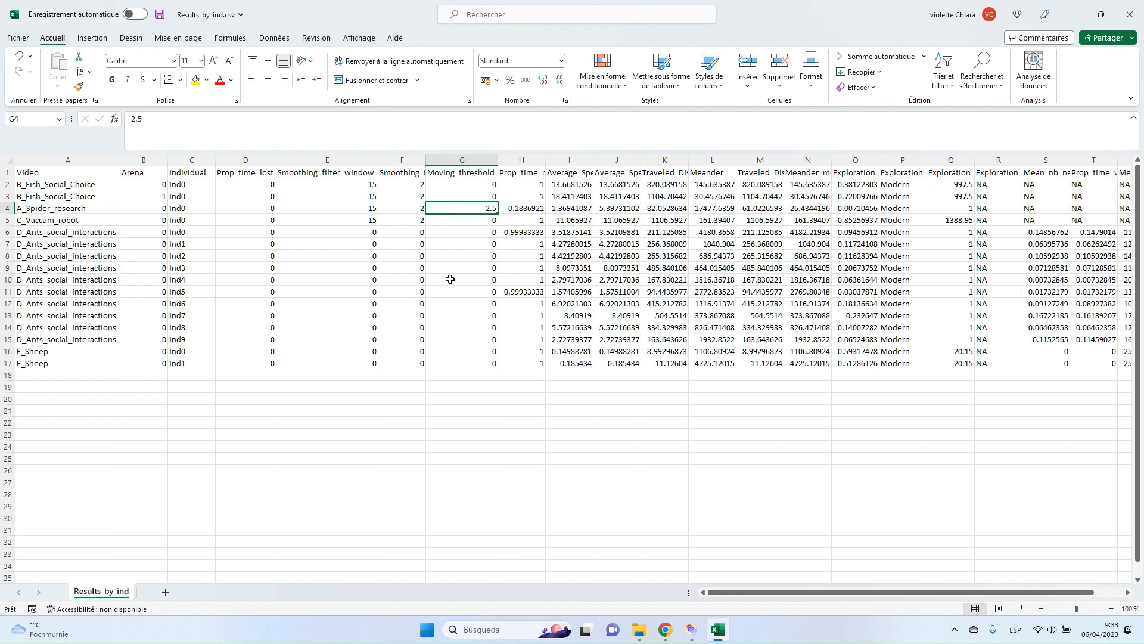
double_click(545, 159)
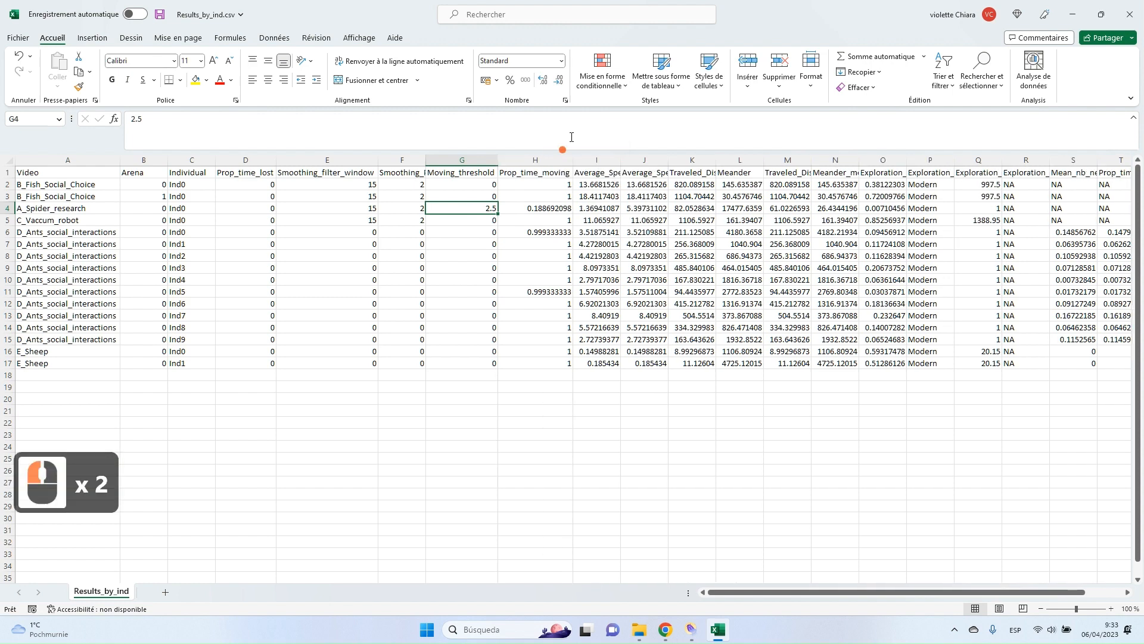
click(536, 185)
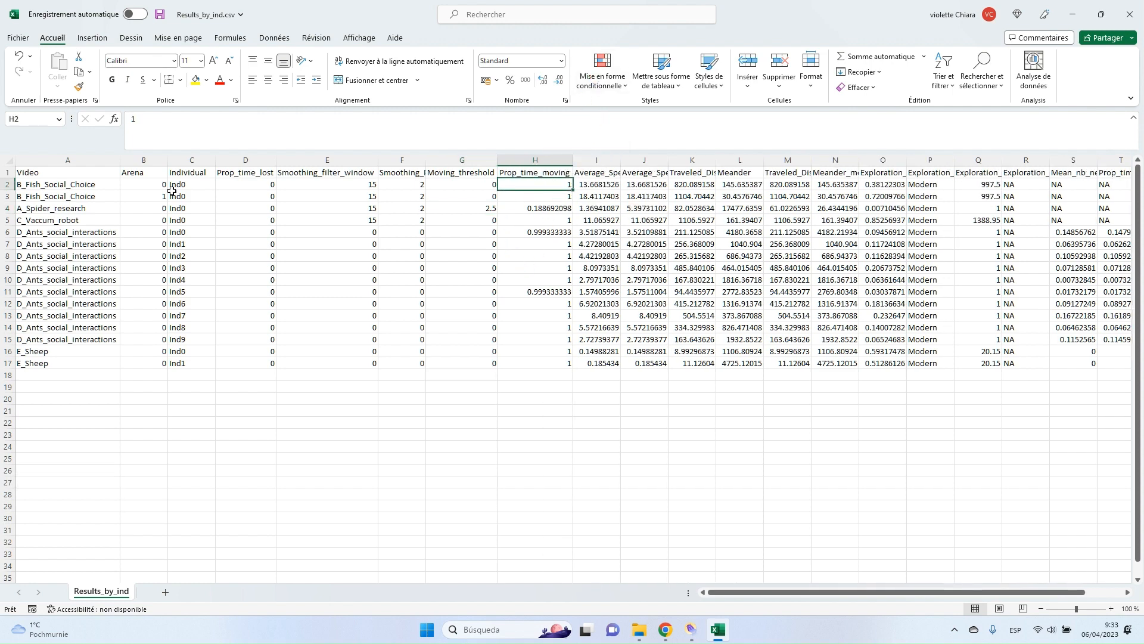
click(530, 207)
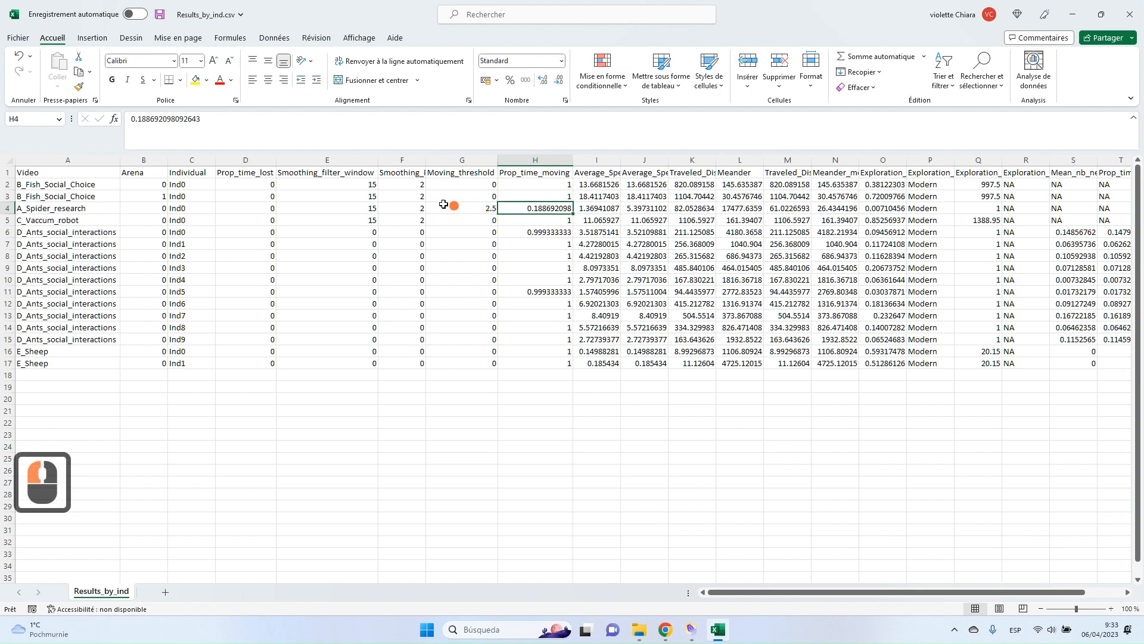
click(482, 210)
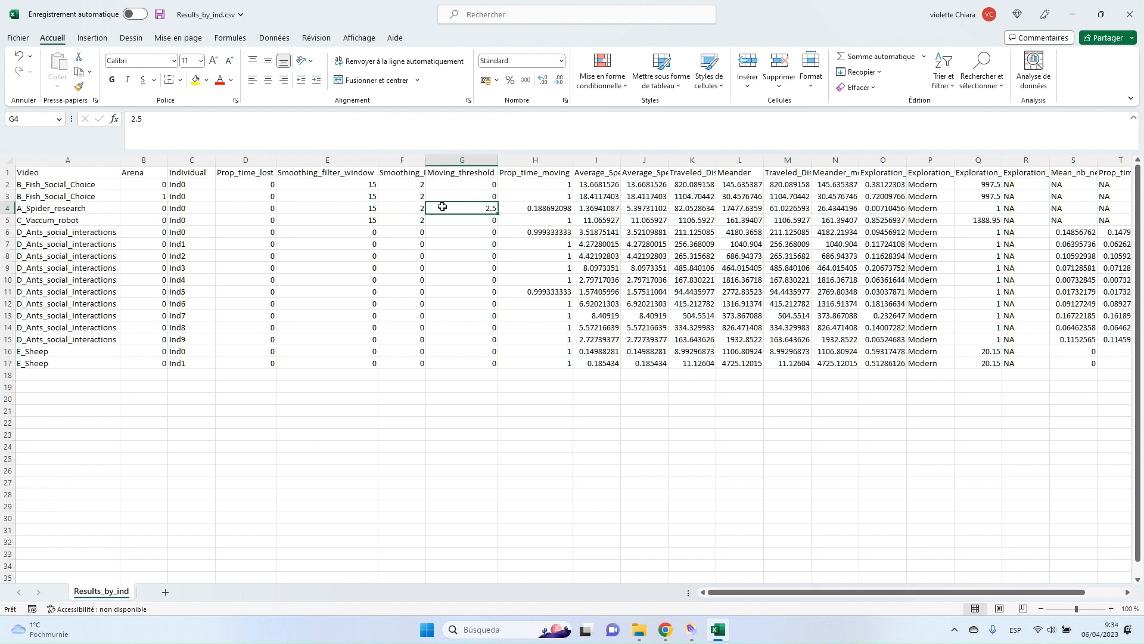
drag(442, 206, 527, 207)
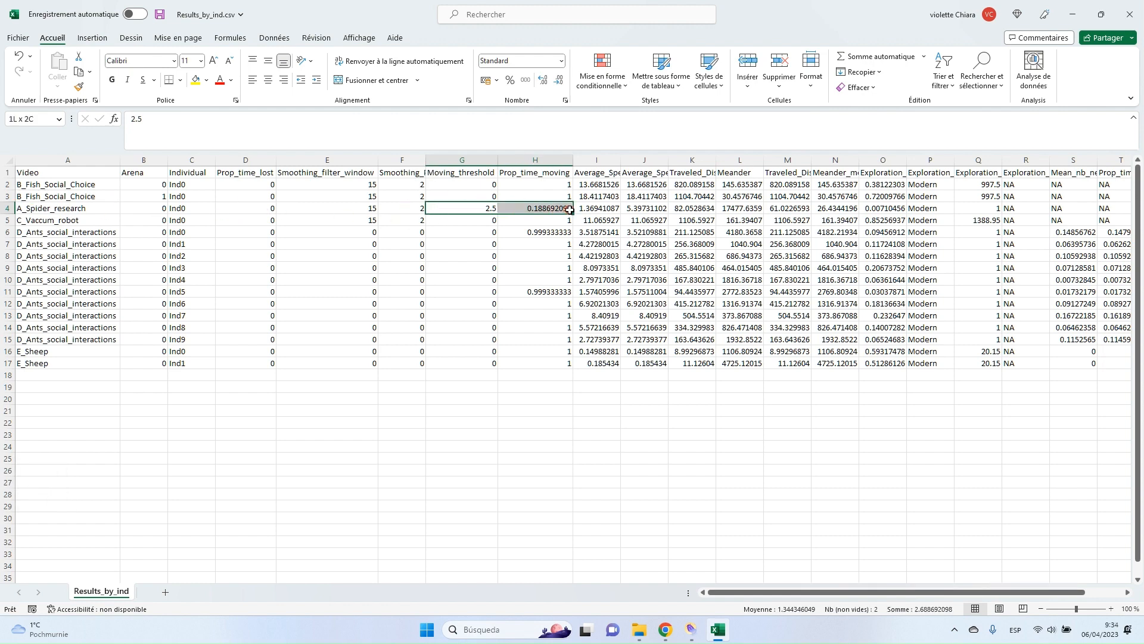
click(534, 210)
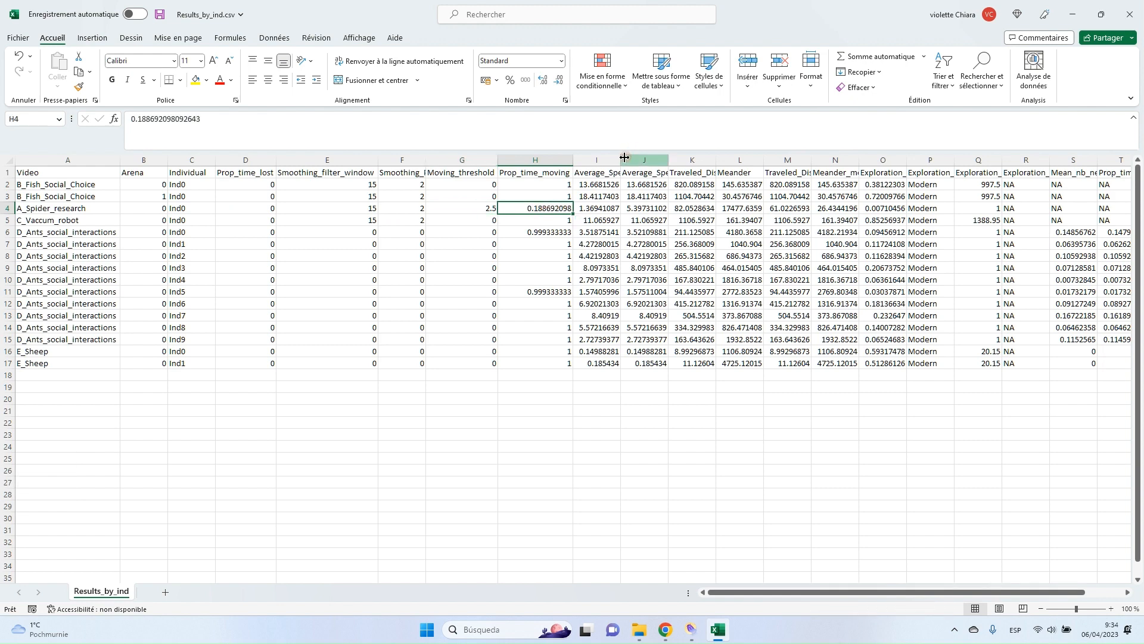
- Fit the Average_Speed and Average_Speed_Moving columns to their contents and compare both speeds for A_Spider_research and the first B_Fish_Social_Choice row
double_click(622, 158)
click(599, 209)
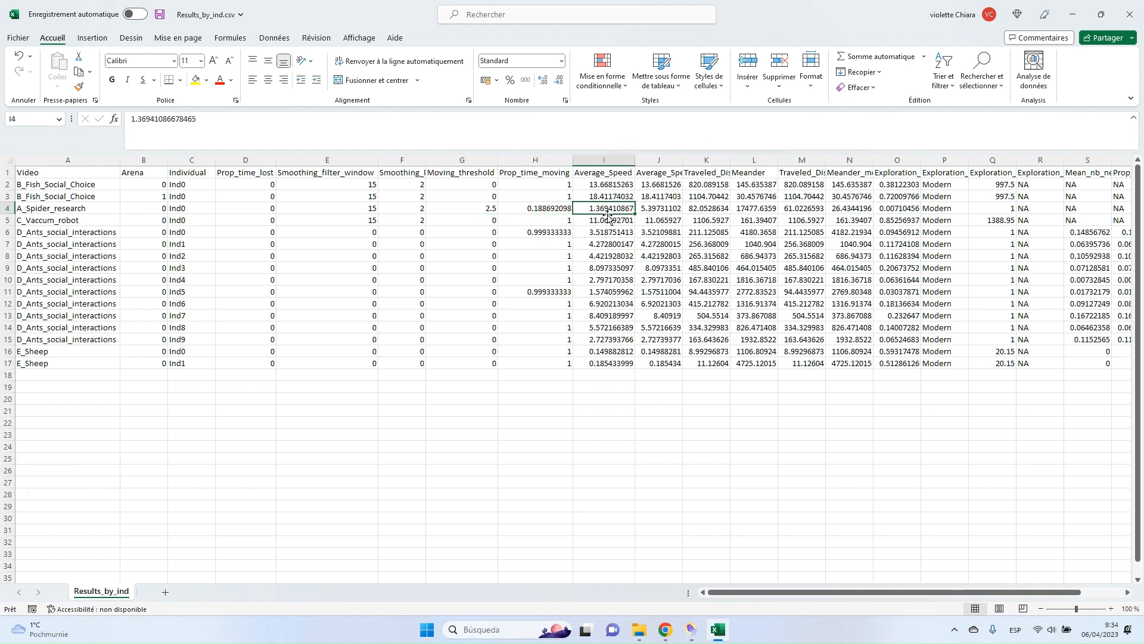
double_click(683, 167)
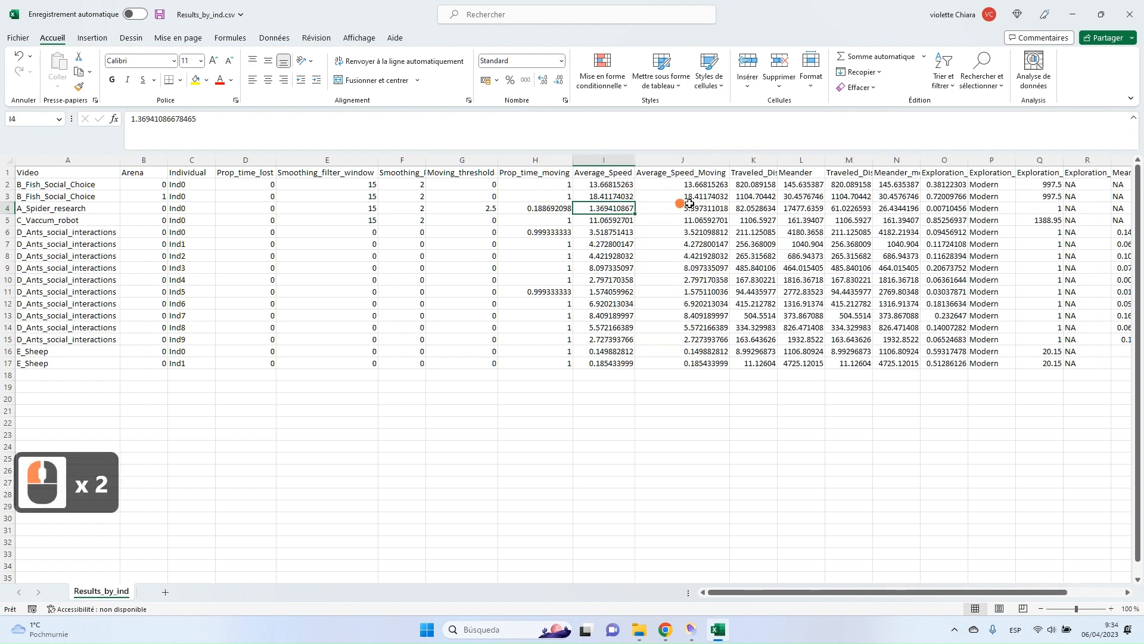
click(685, 208)
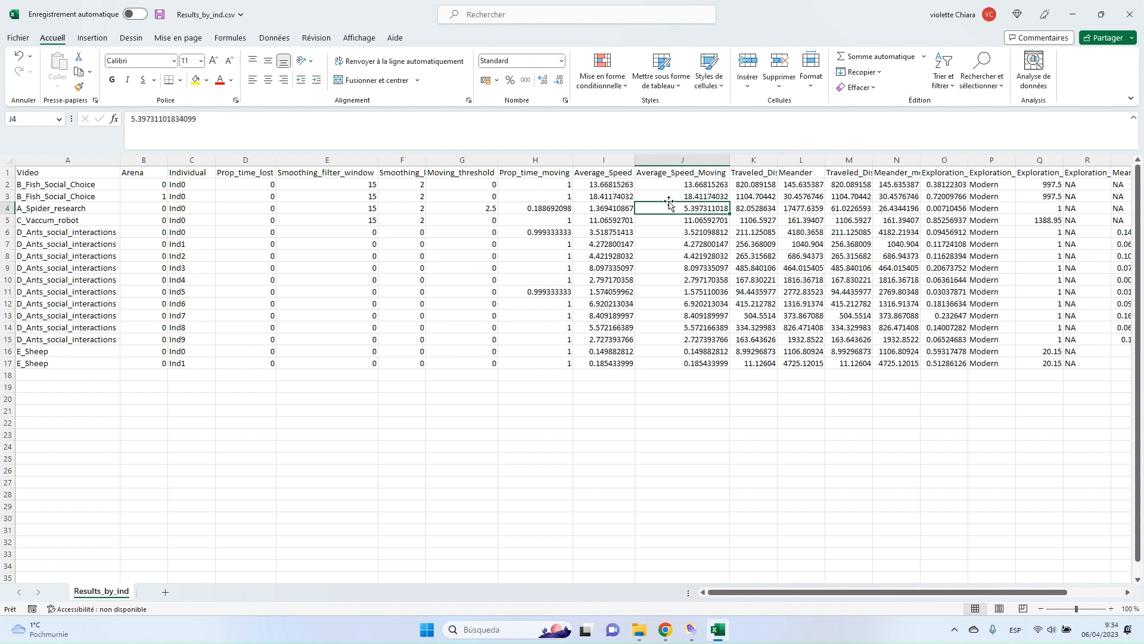
drag(590, 208, 653, 209)
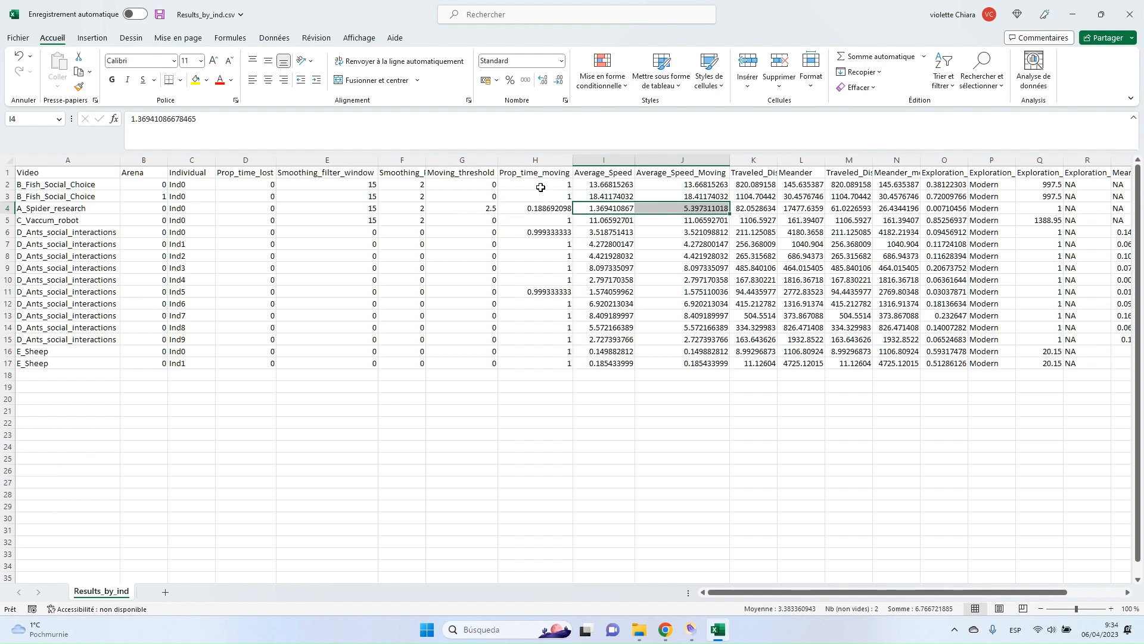
drag(538, 184, 715, 186)
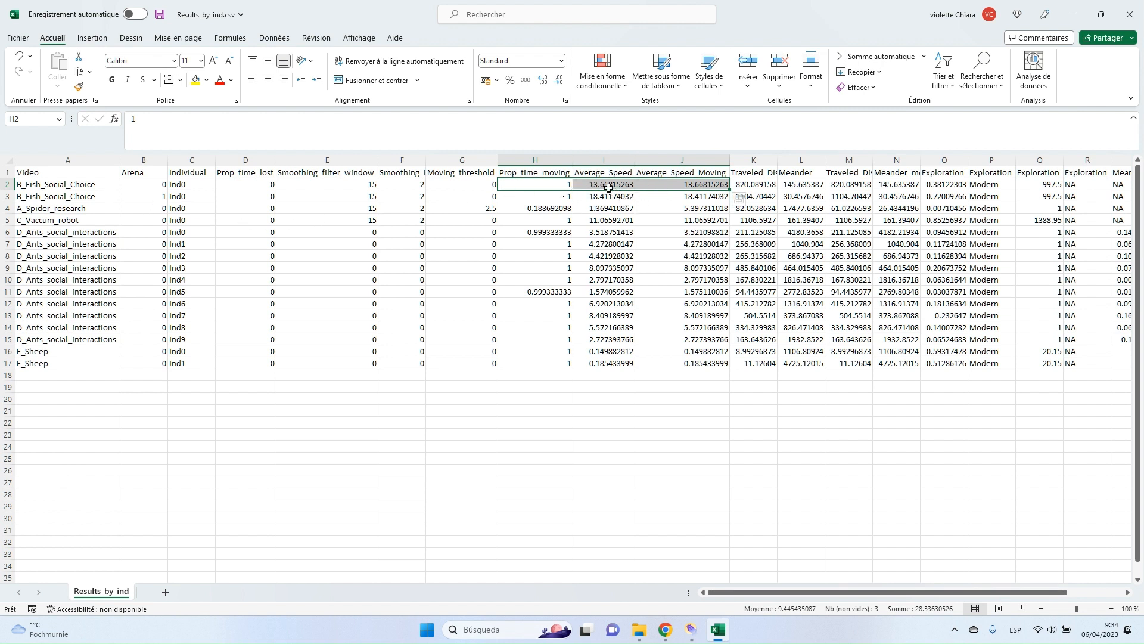
- Fit the Traveled_Dist column to its contents and examine the first row's traveled distance and Meander value
double_click(775, 169)
click(755, 185)
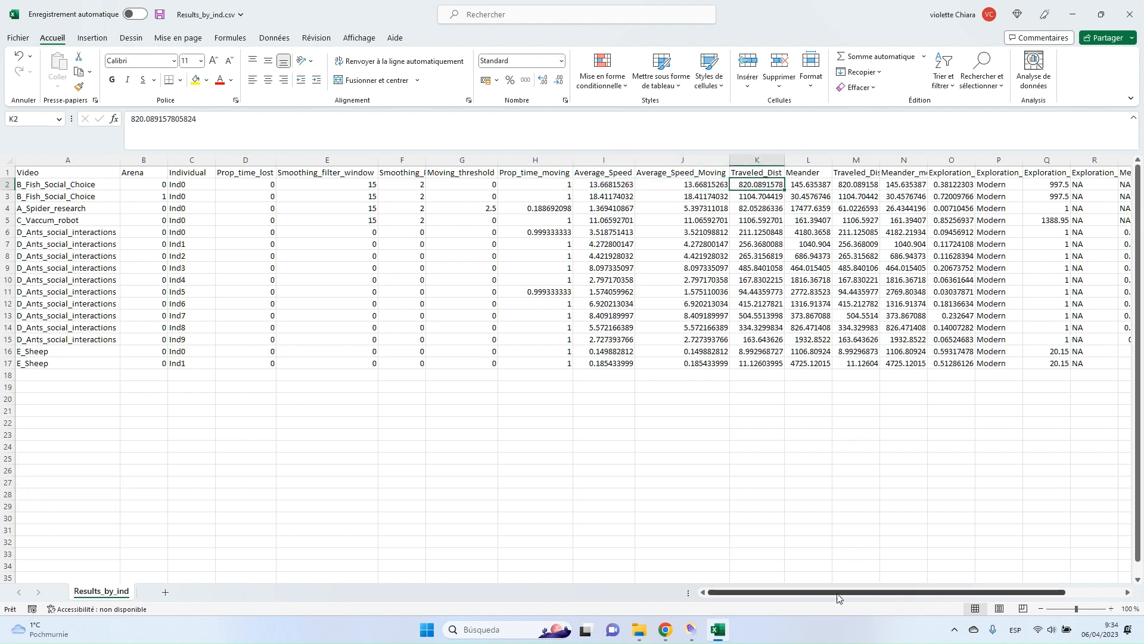
drag(835, 595, 859, 595)
click(730, 172)
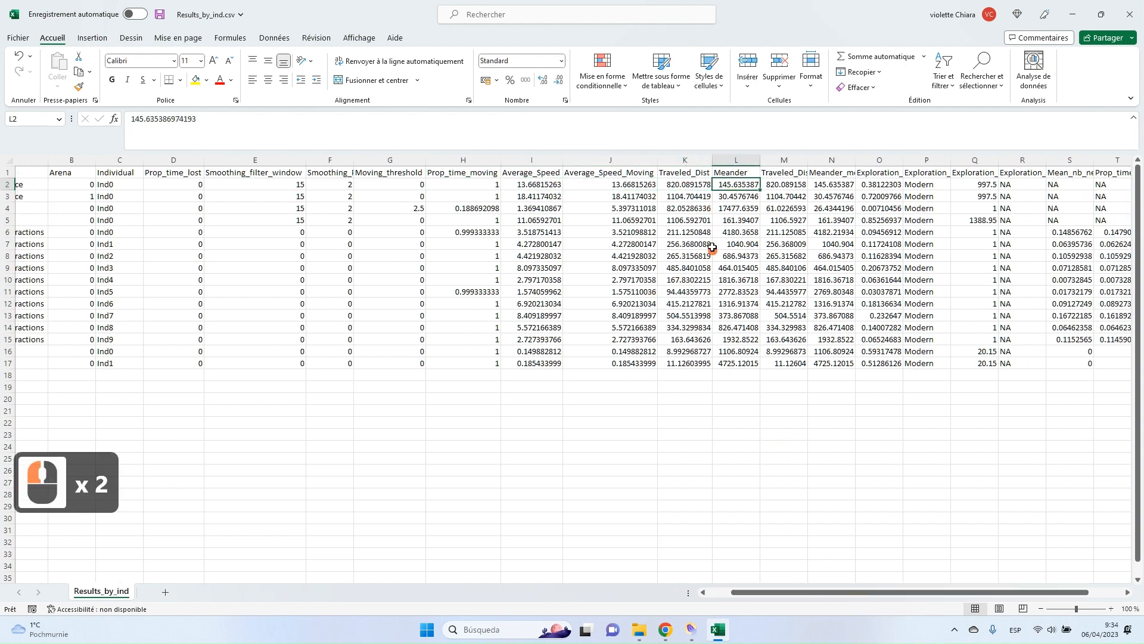
click(728, 171)
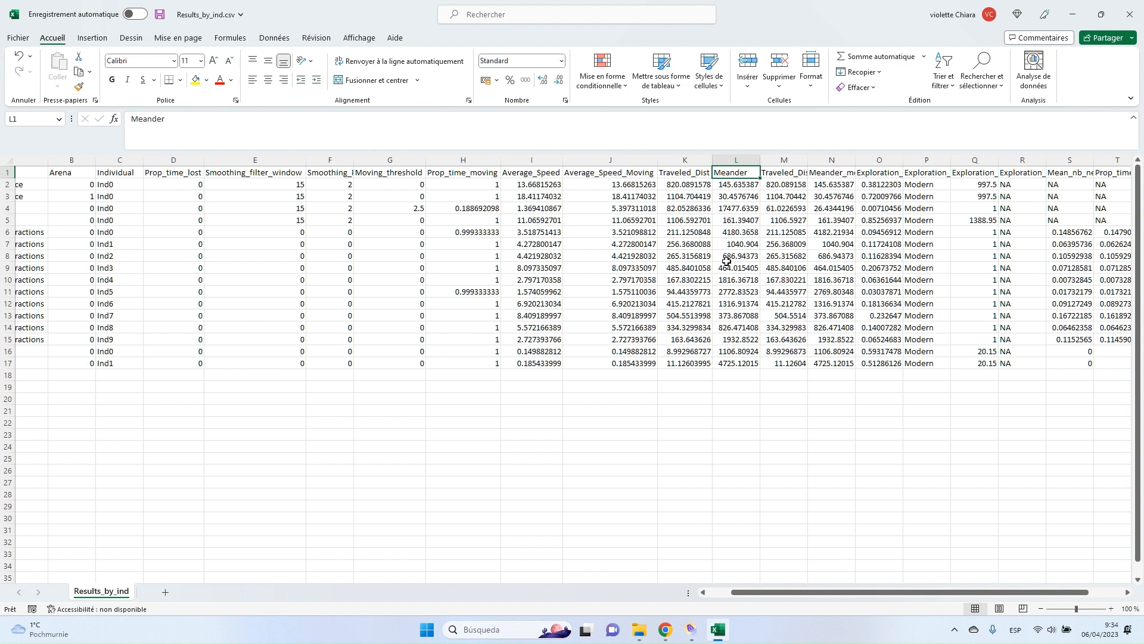
key(Down)
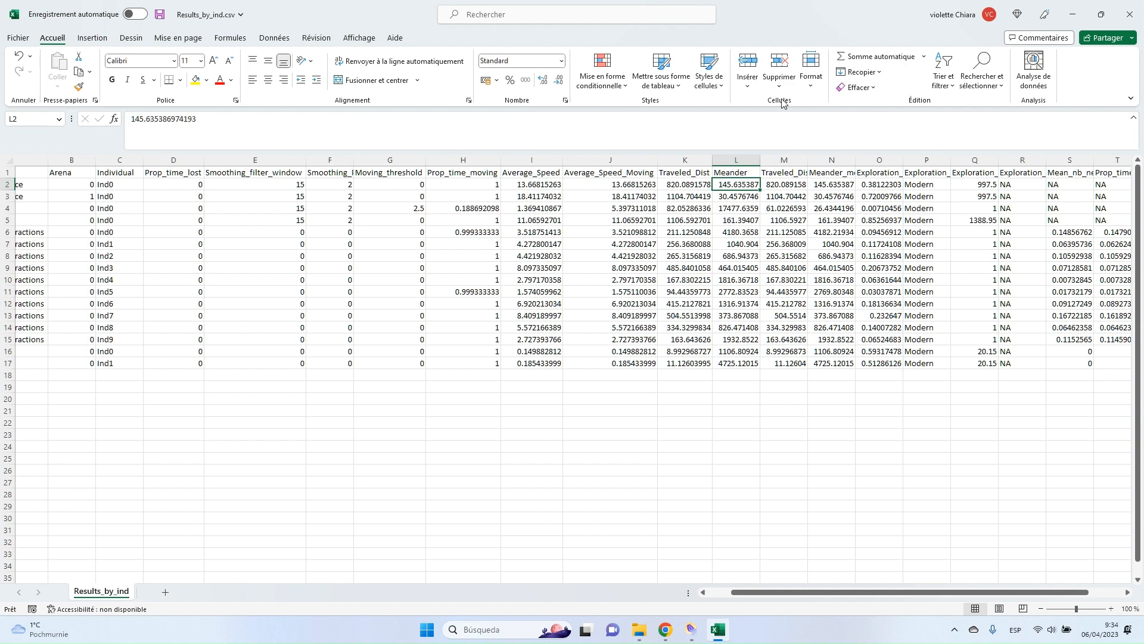
- Fit the Traveled_Dist_Moving and Meander_moving columns to their contents and examine their values in the first data rows
double_click(808, 162)
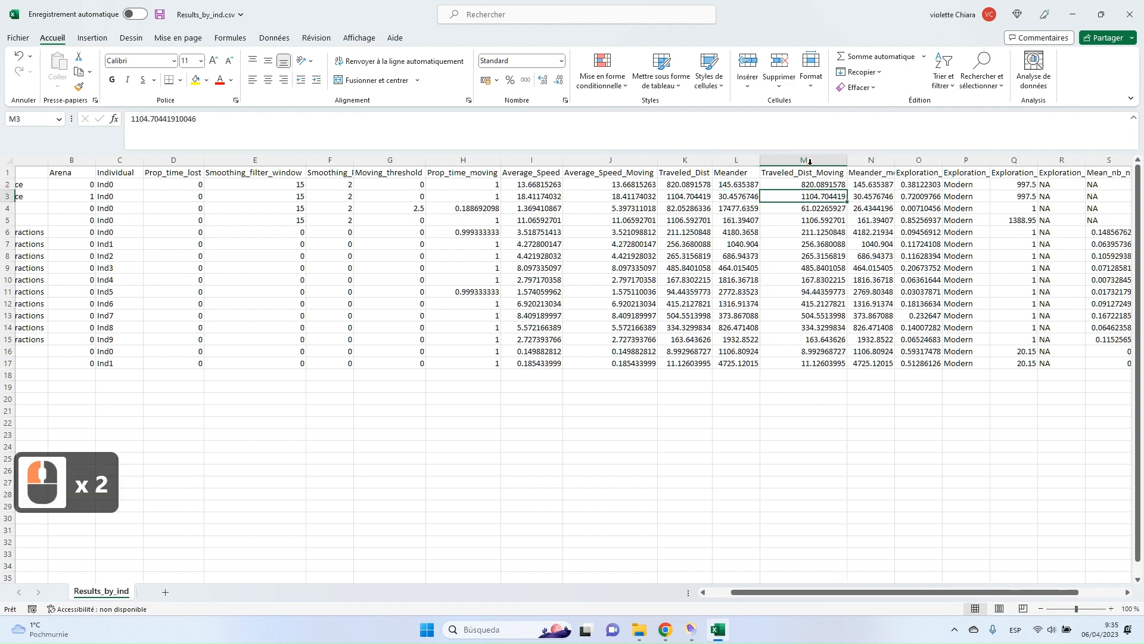
click(808, 186)
double_click(894, 161)
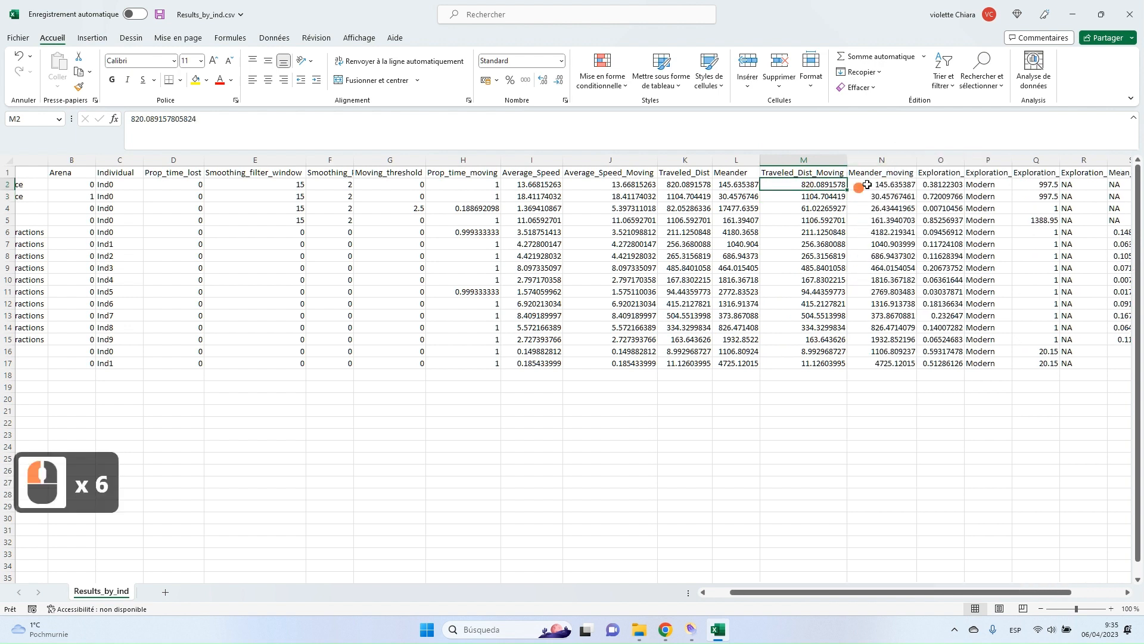
click(899, 186)
click(897, 197)
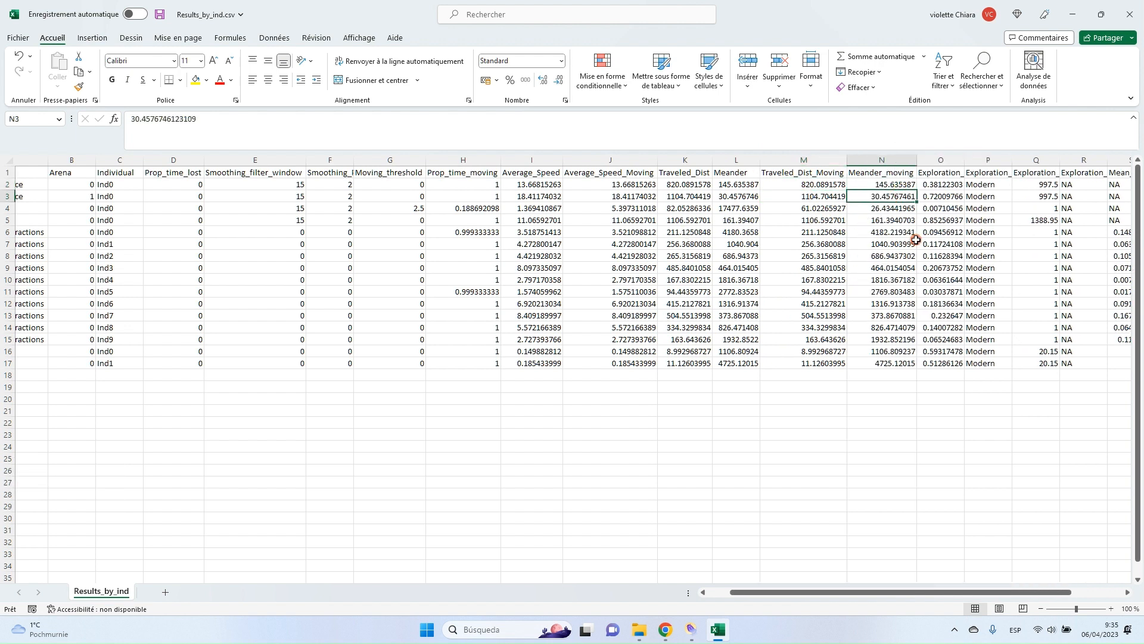
click(895, 210)
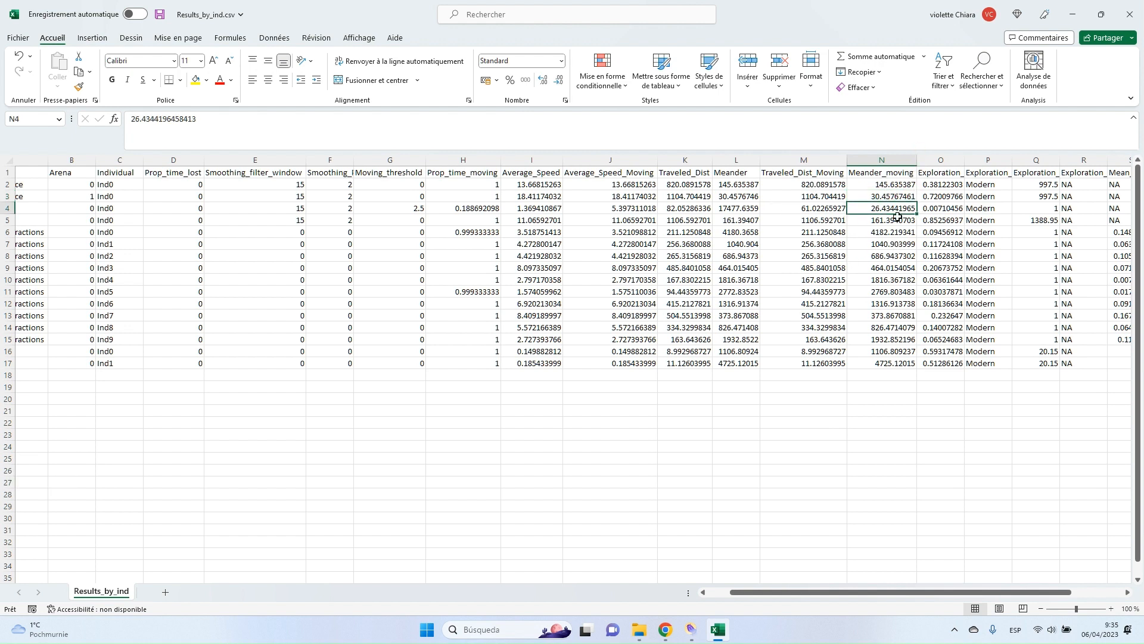
- Compare A_Spider_research's Meander and Meander_moving values, and fit the Exploration_value column to its contents
drag(895, 208, 727, 207)
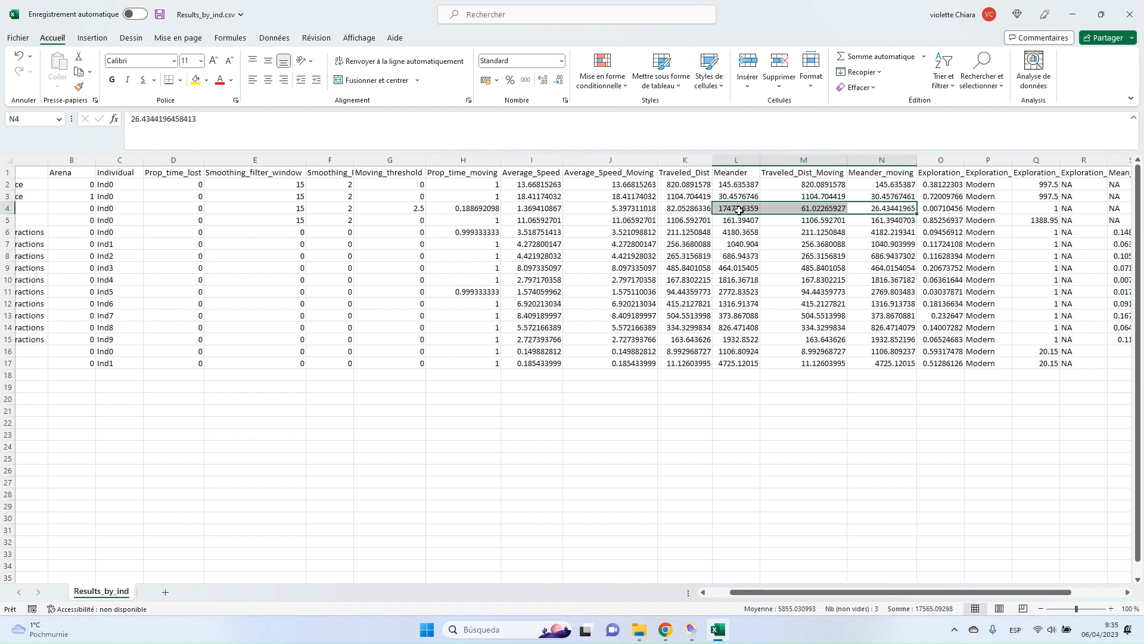
click(888, 210)
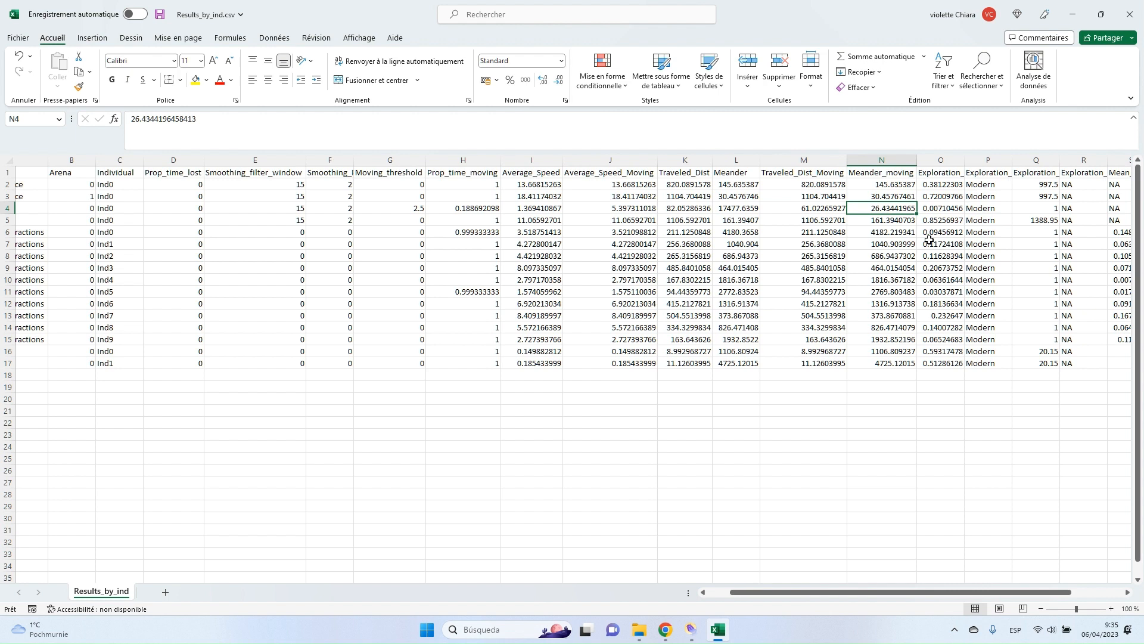
double_click(964, 159)
click(959, 210)
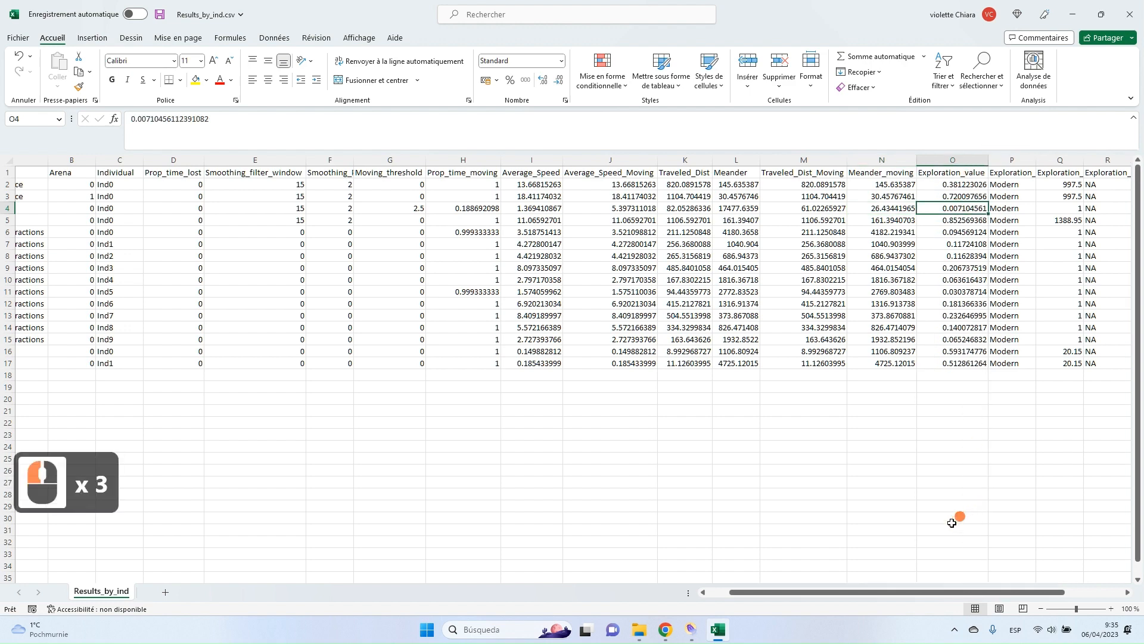
- Examine the exploration method listed for the data rows next to their Exploration_value figures
drag(943, 592, 990, 595)
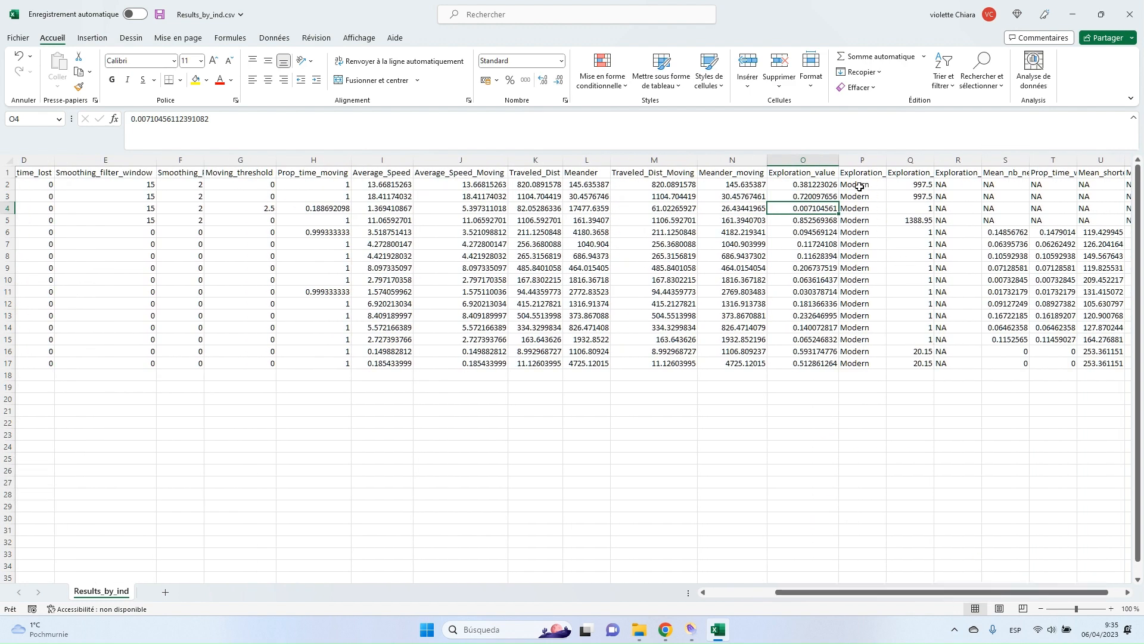
key(Right)
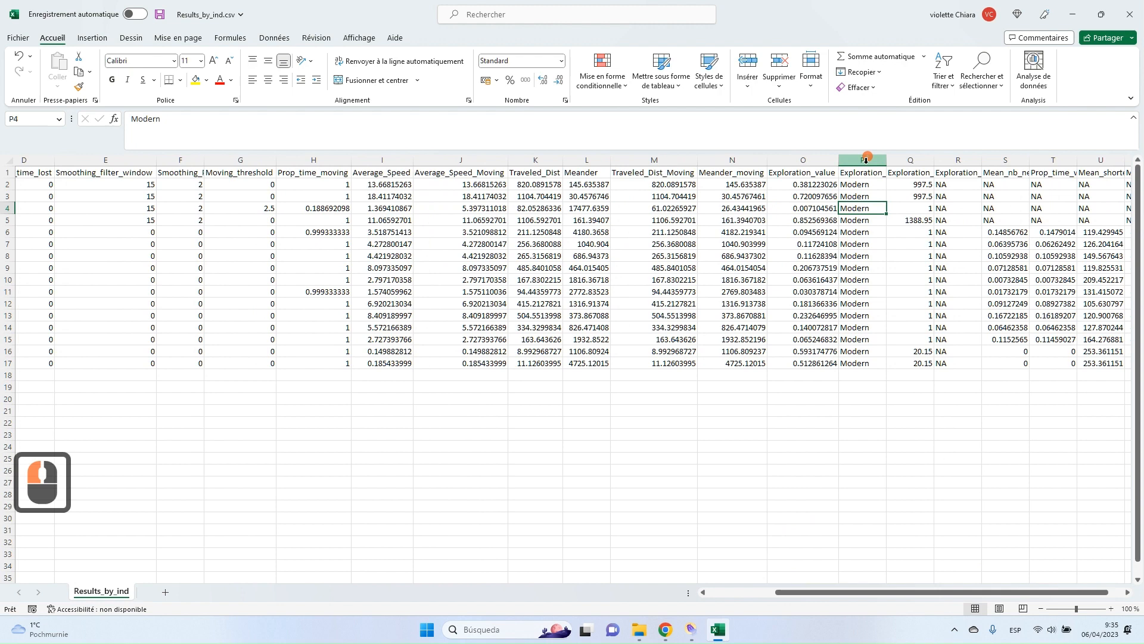
click(804, 209)
drag(862, 184, 861, 351)
click(803, 303)
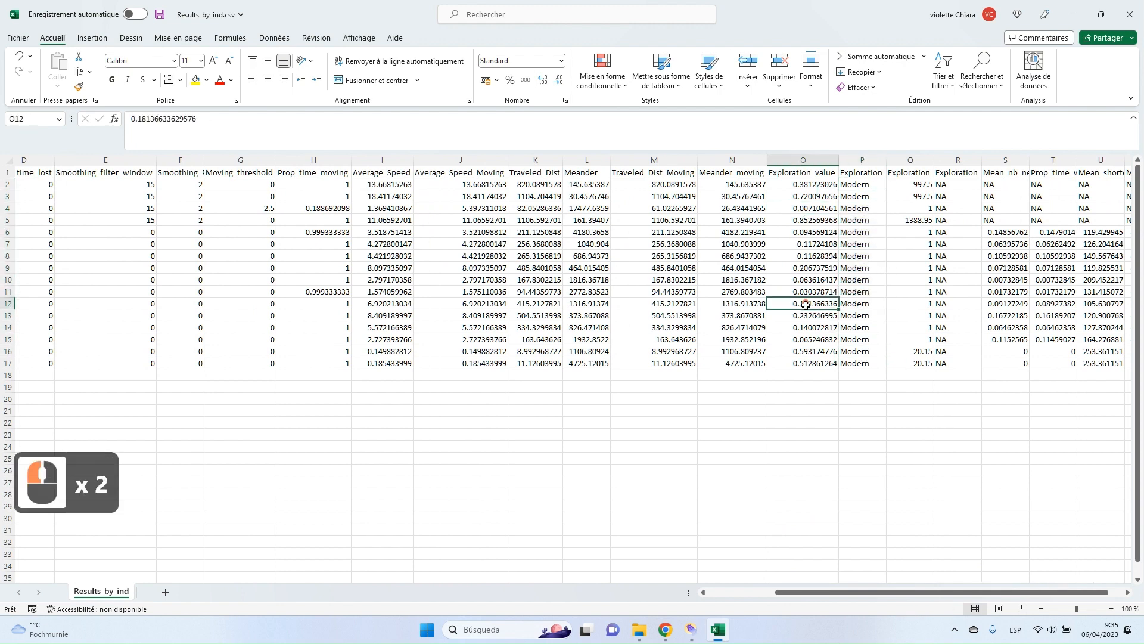
- Highlight the C_Vaccum_robot row and examine its results up to the exploration columns
drag(895, 592, 764, 583)
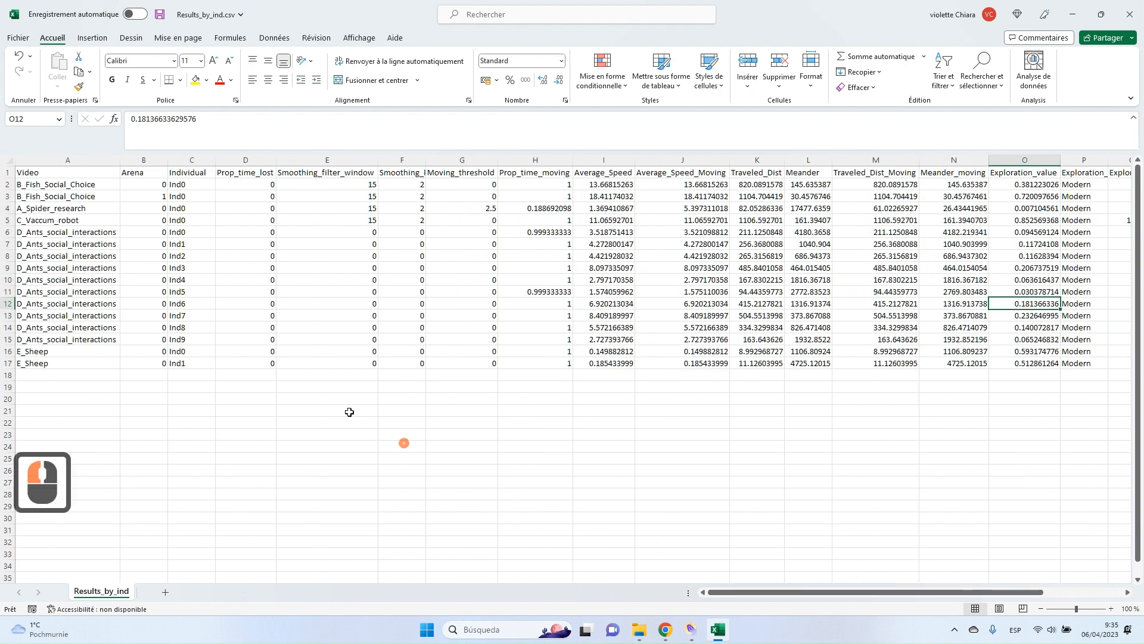
click(8, 220)
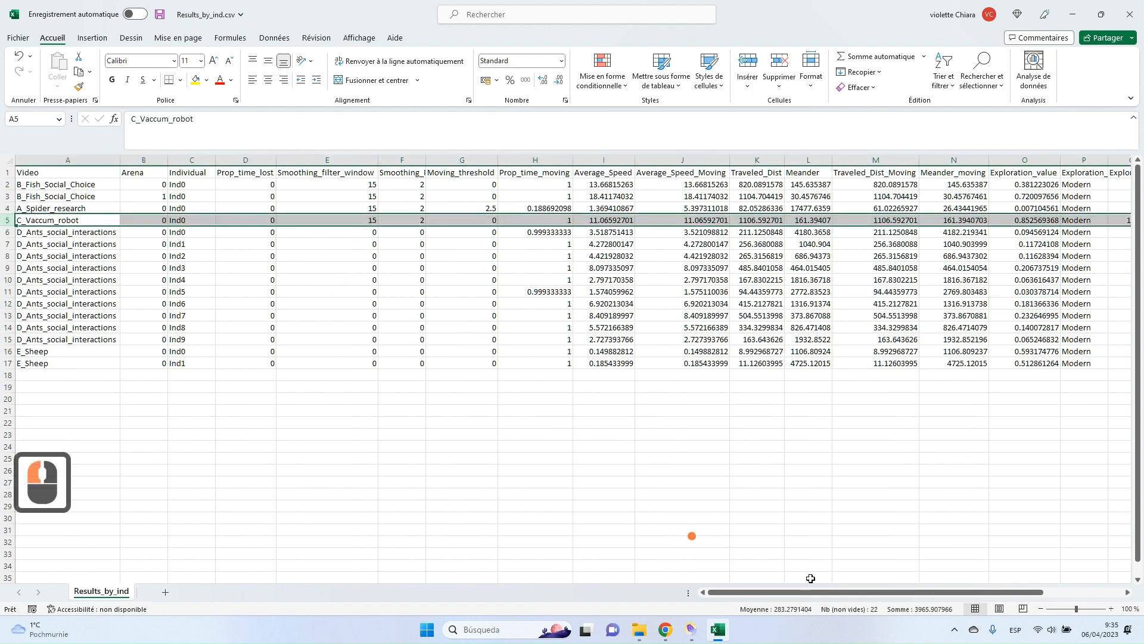
drag(845, 592, 926, 590)
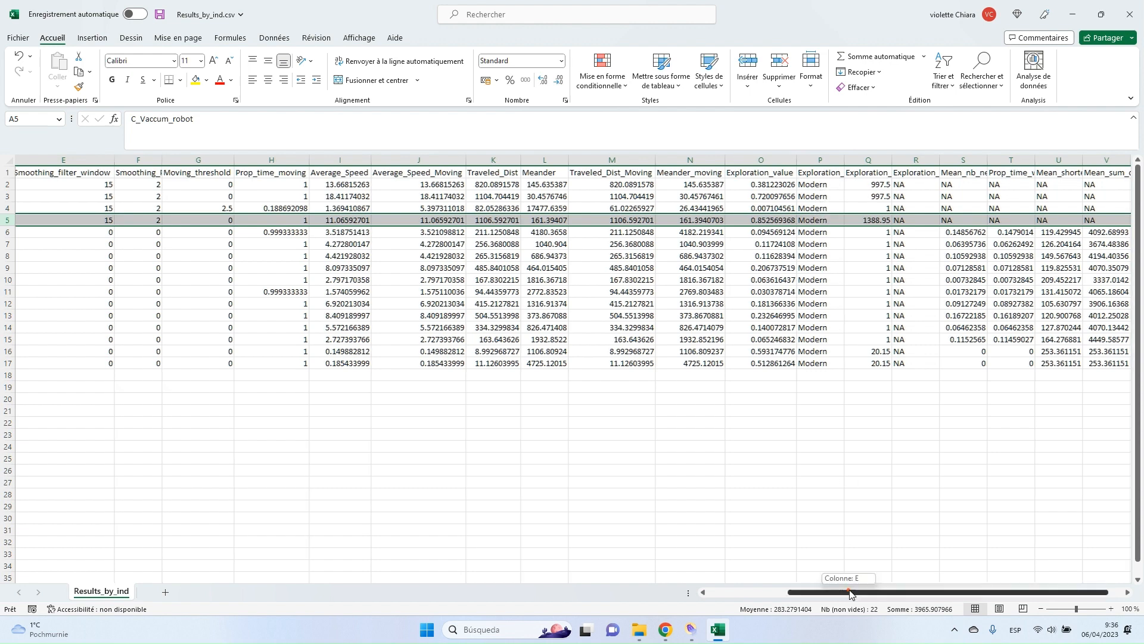
scroll(852, 570, right, 1)
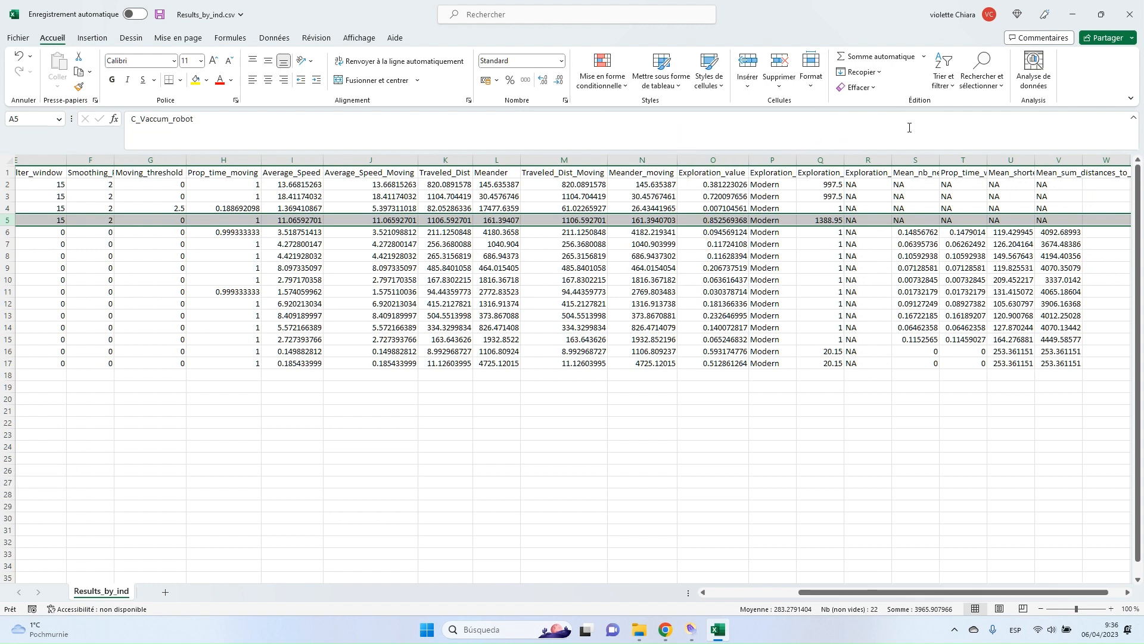
- Fit the Exploration_area and Exploration_aspect_param columns to their contents and select all aspect parameter values in R2:R17
double_click(843, 160)
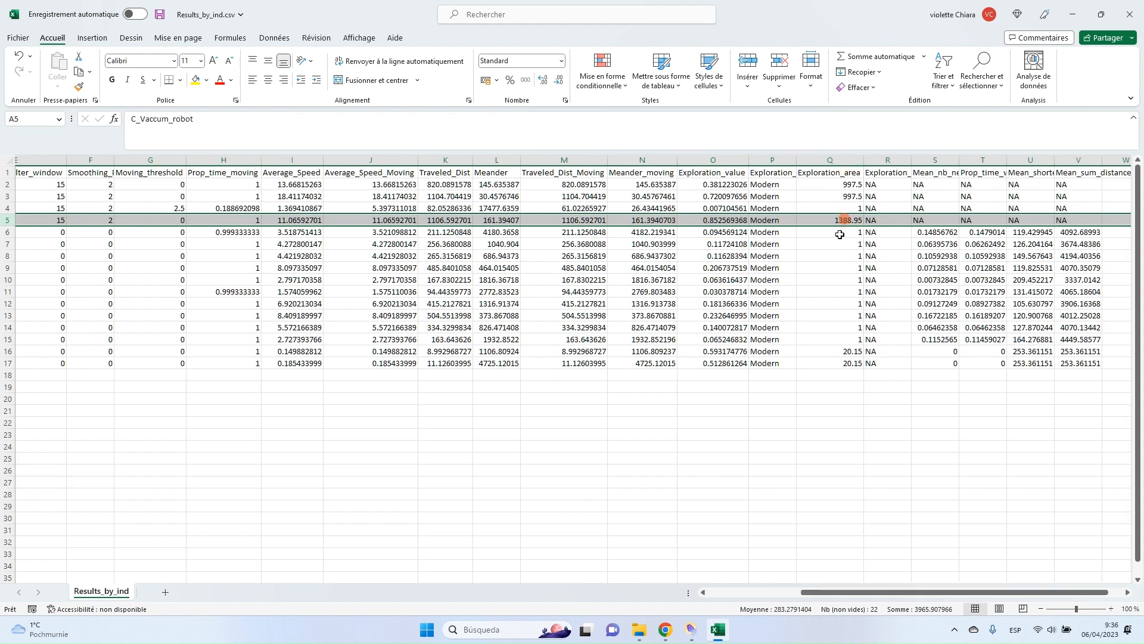
double_click(911, 160)
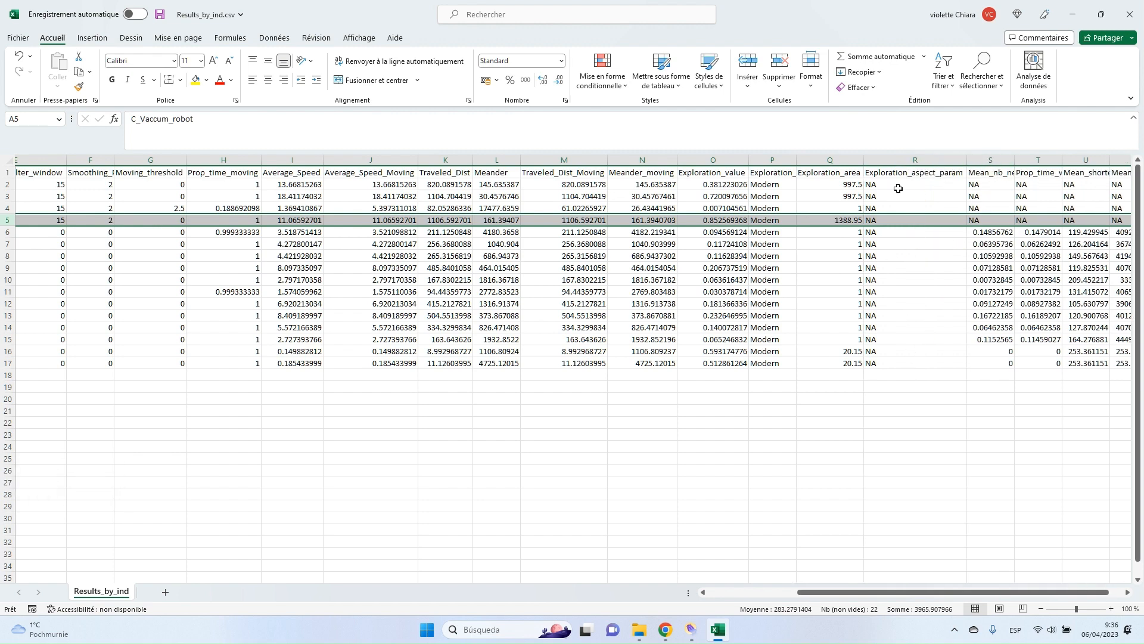
drag(902, 183, 906, 365)
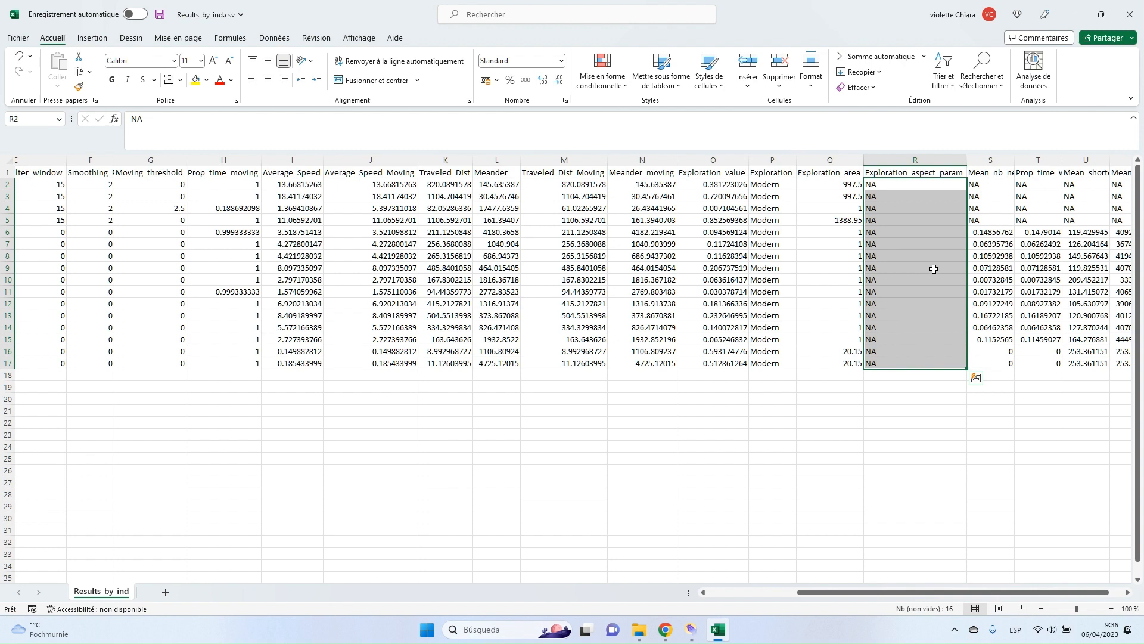
- Fit all neighbour columns, from Mean_nb_neighbours to Mean_sum_distances_to_neighbours, to their contents
drag(931, 594, 958, 587)
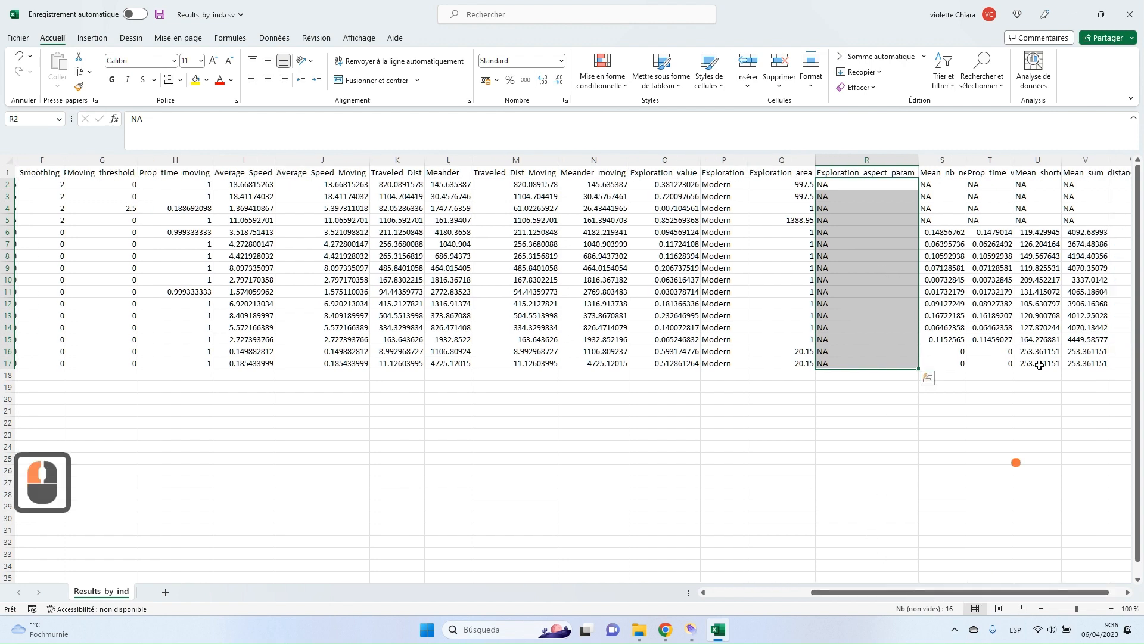
double_click(964, 154)
drag(964, 155, 1023, 161)
double_click(1023, 160)
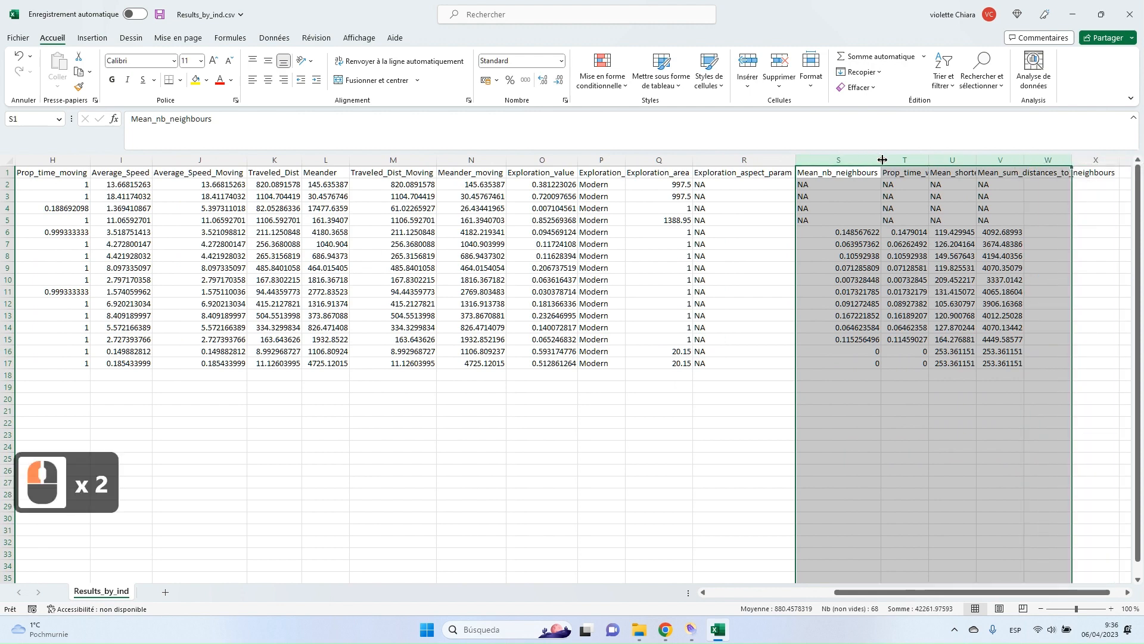
click(891, 245)
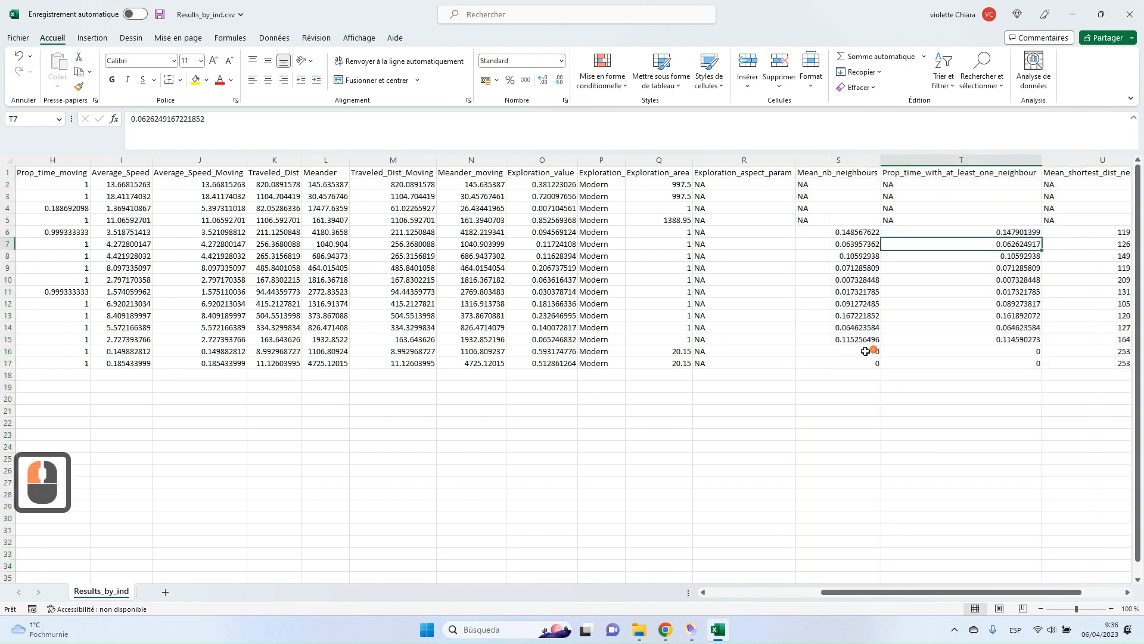
- Examine Mean_nb_neighbours, Prop_time_with_at_least_one_neighbour and Mean_shortest_dist_neighbour for the first D_Ants_social_interactions row
click(854, 181)
click(852, 233)
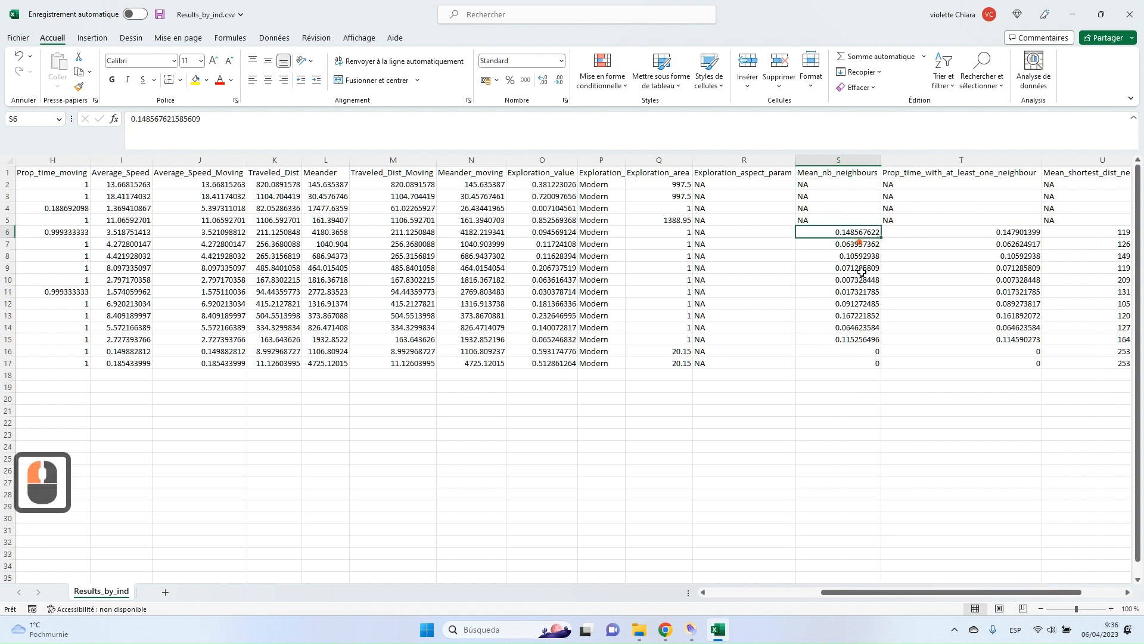
drag(937, 592, 968, 592)
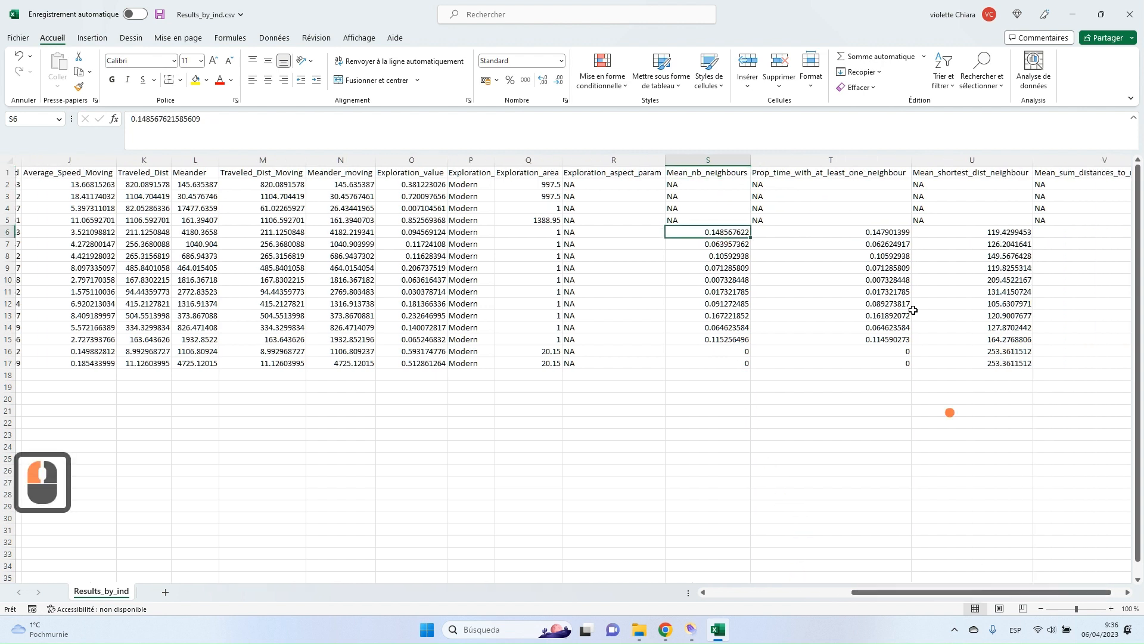
click(855, 231)
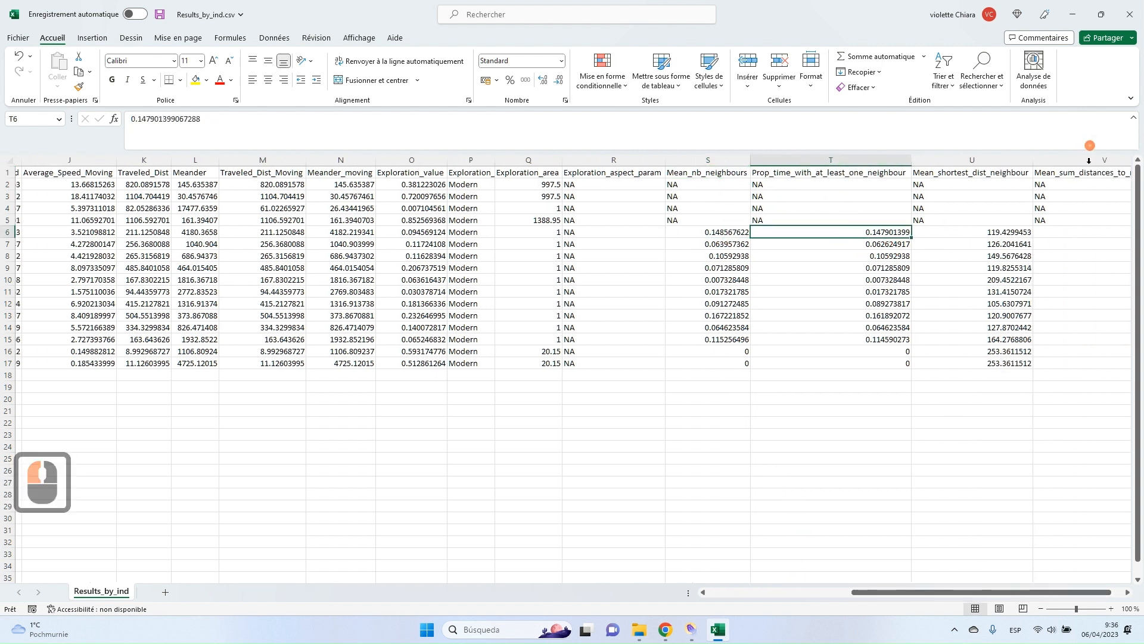
click(977, 232)
click(978, 232)
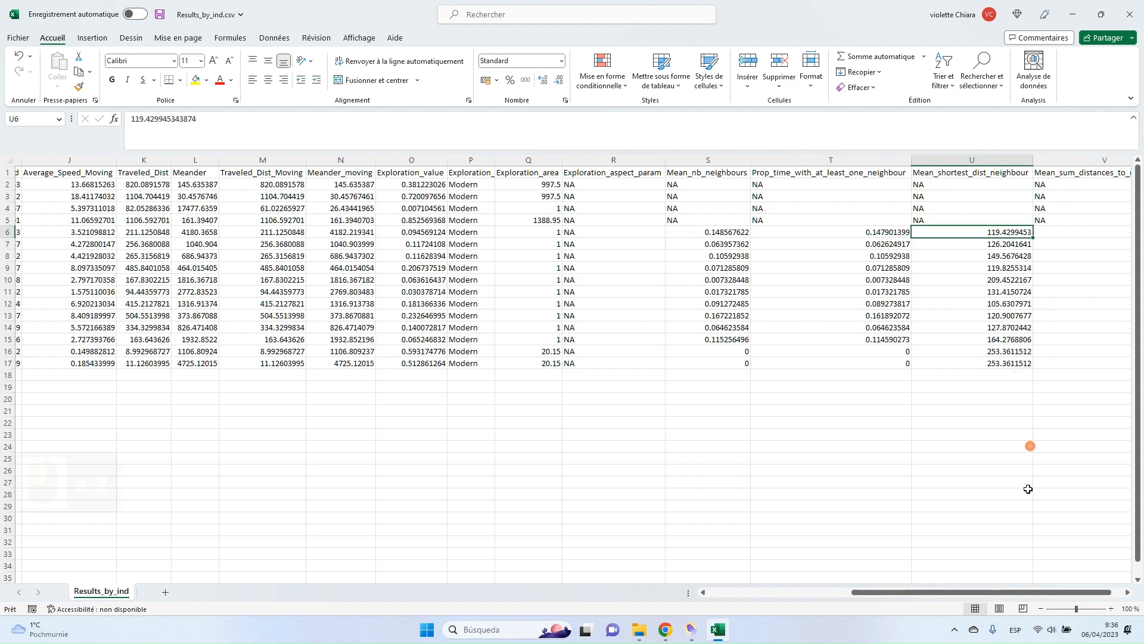
- Highlight all D_Ants_social_interactions rows and examine their individuals together with their neighbour columns
drag(1020, 592, 235, 412)
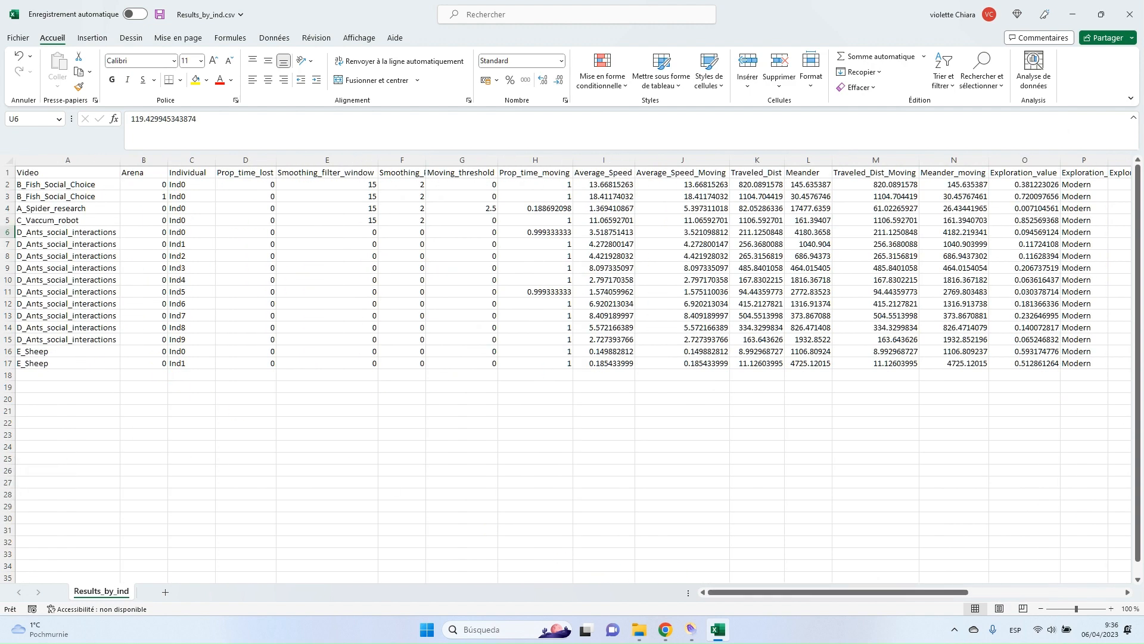
drag(7, 232, 7, 339)
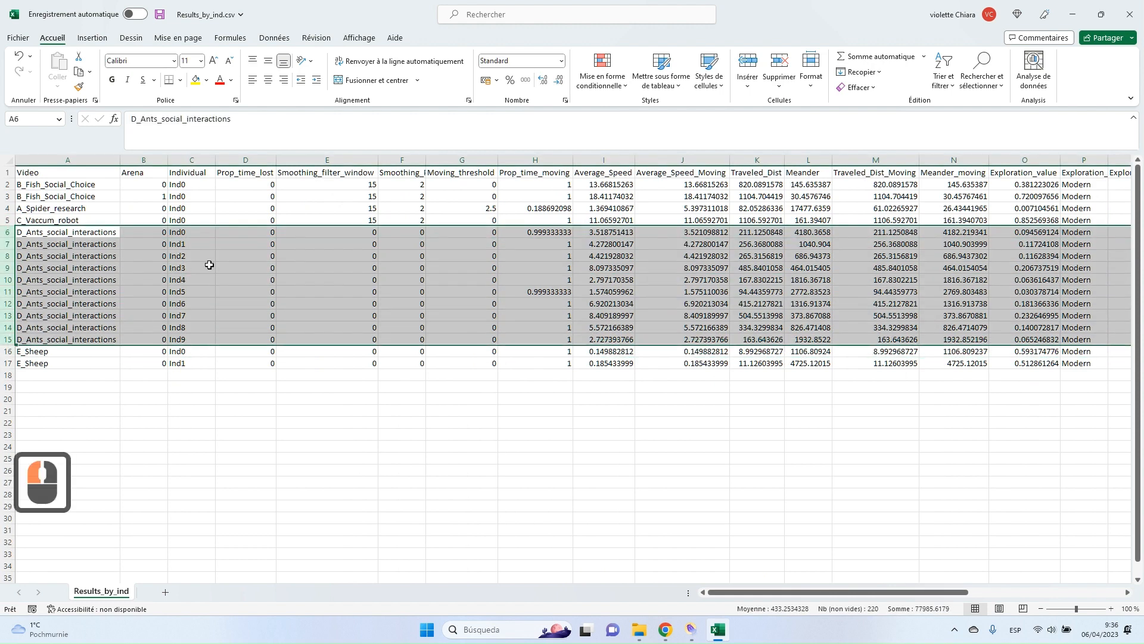
mouse_move(864, 594)
mouse_down()
mouse_move(1008, 592)
mouse_move(706, 588)
mouse_move(865, 592)
mouse_up()
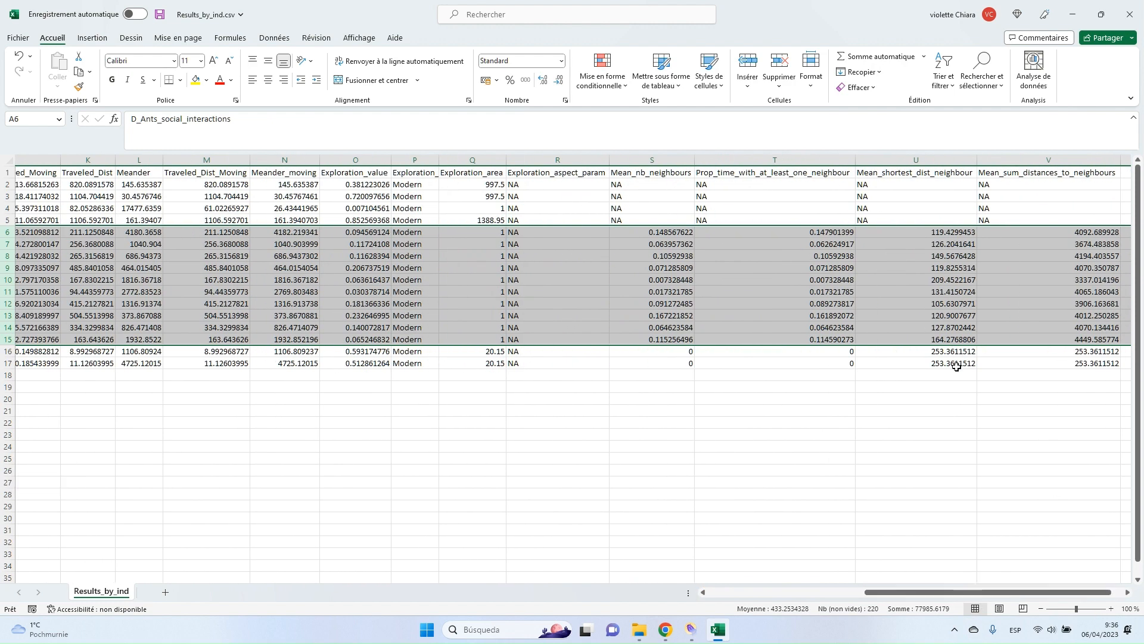
drag(973, 592, 816, 592)
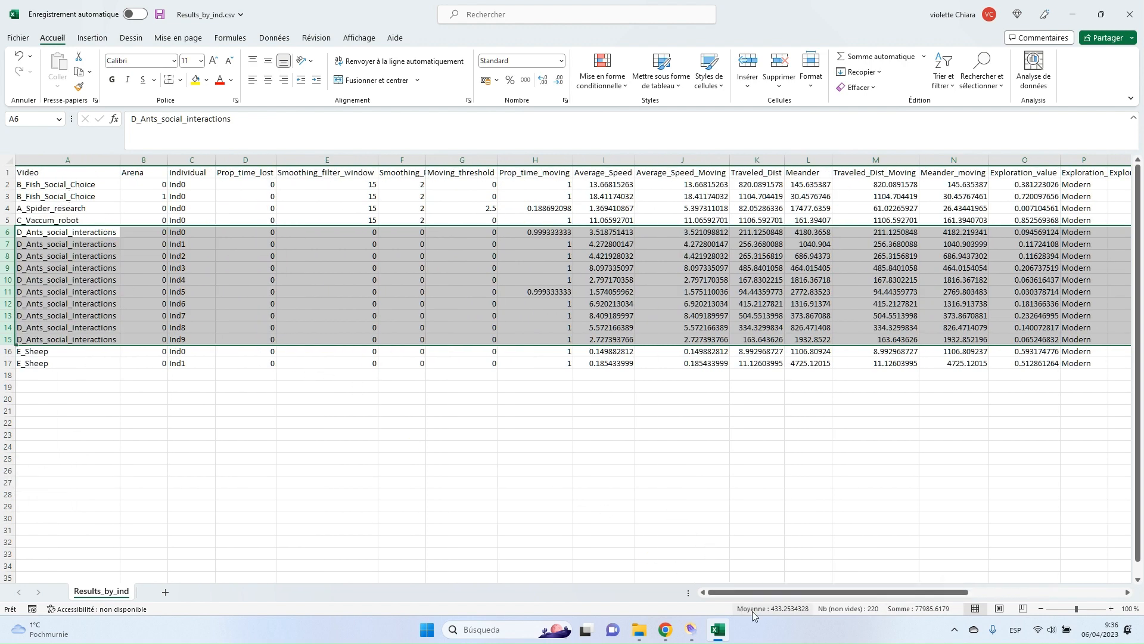
drag(811, 593, 965, 592)
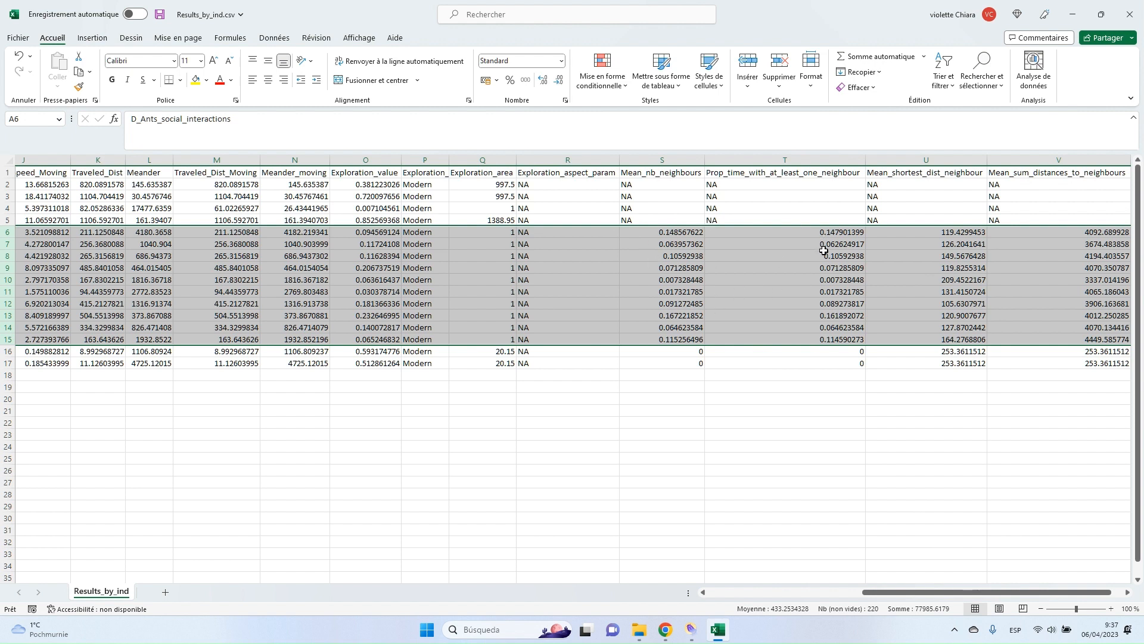
- Close Results_by_ind.csv without saving and open Results_InterInd.csv from the Results folder
click(1132, 16)
click(572, 329)
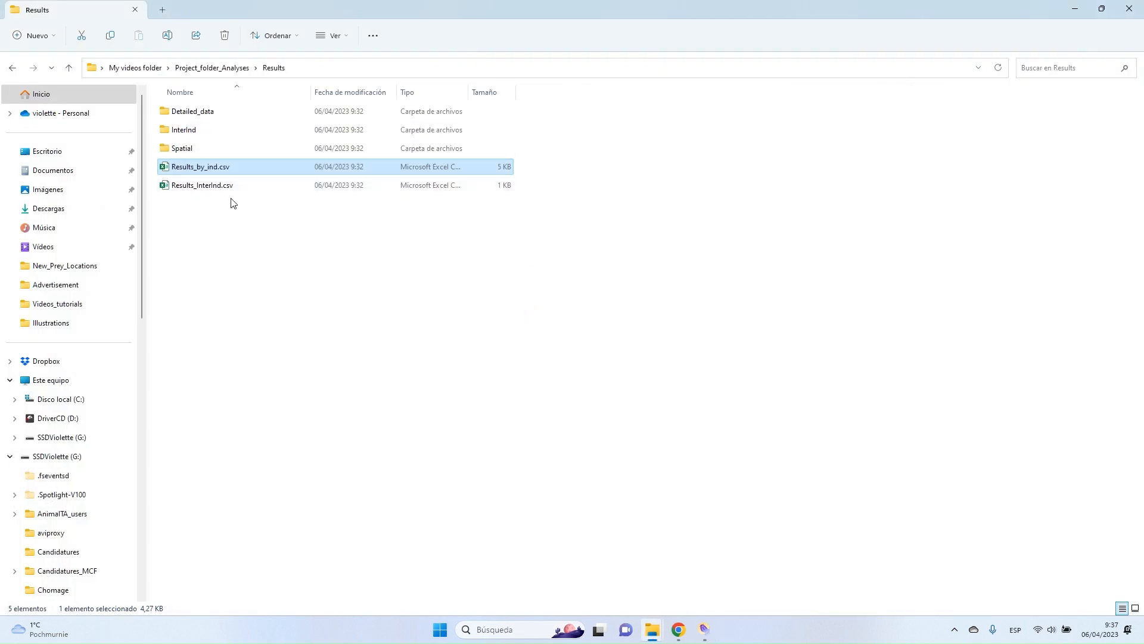
double_click(225, 189)
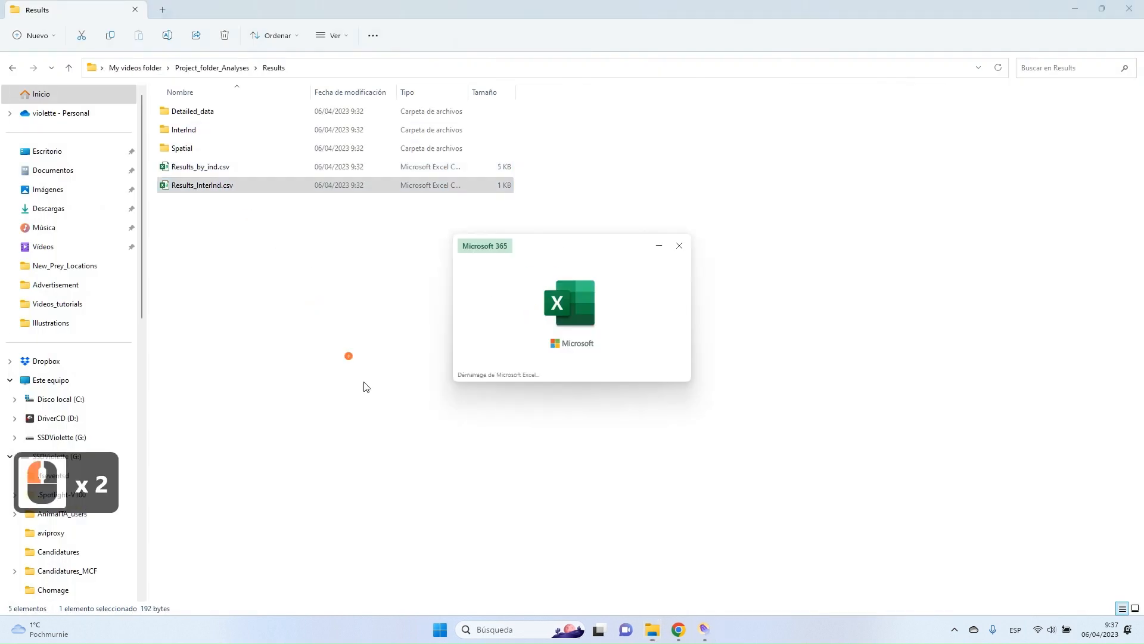
- Fit the Video column to its contents and select the two video names, D_Ants_social_interactions and E_Sheep
click(179, 220)
click(68, 159)
double_click(62, 159)
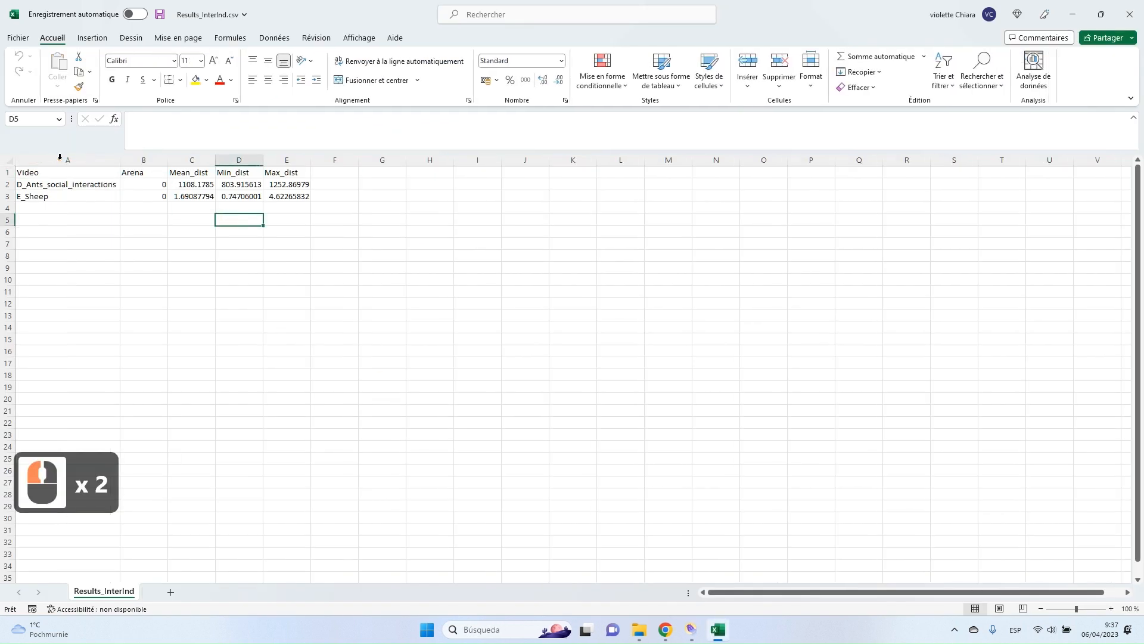
click(51, 219)
drag(51, 186, 48, 196)
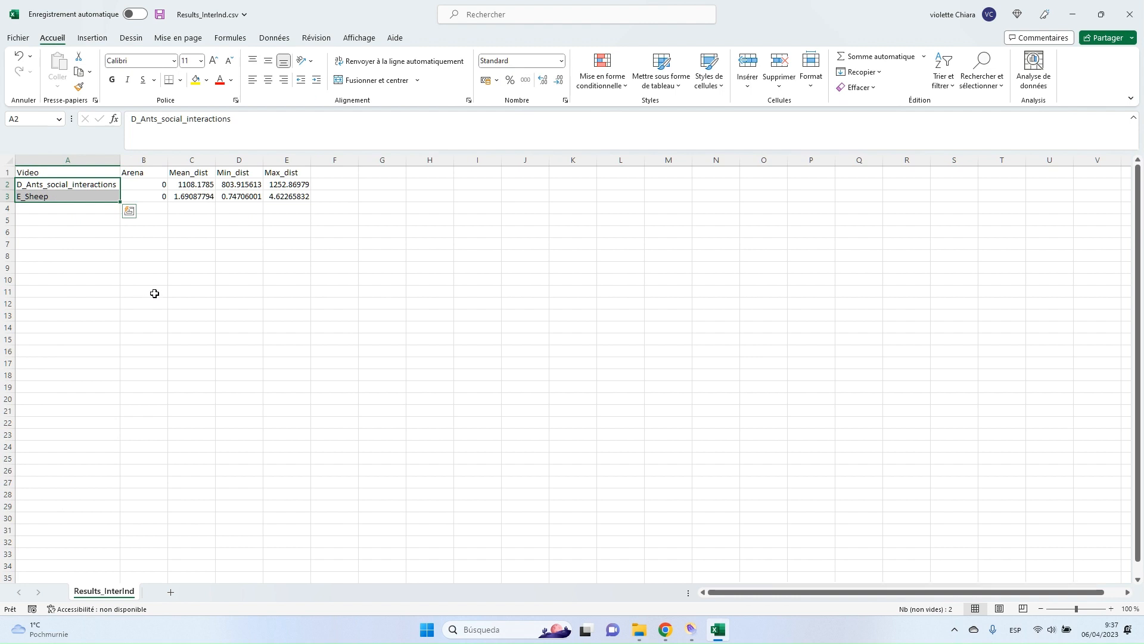
- Fit the Mean_dist column to its contents and examine the D_Ants_social_interactions mean distance
click(154, 293)
double_click(215, 160)
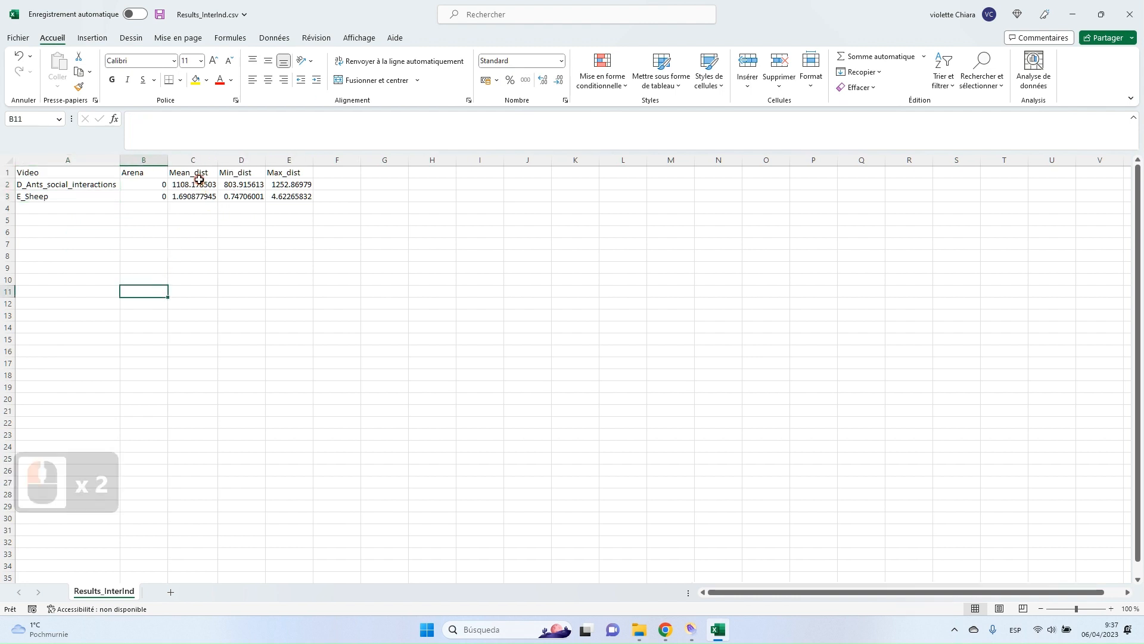
click(199, 179)
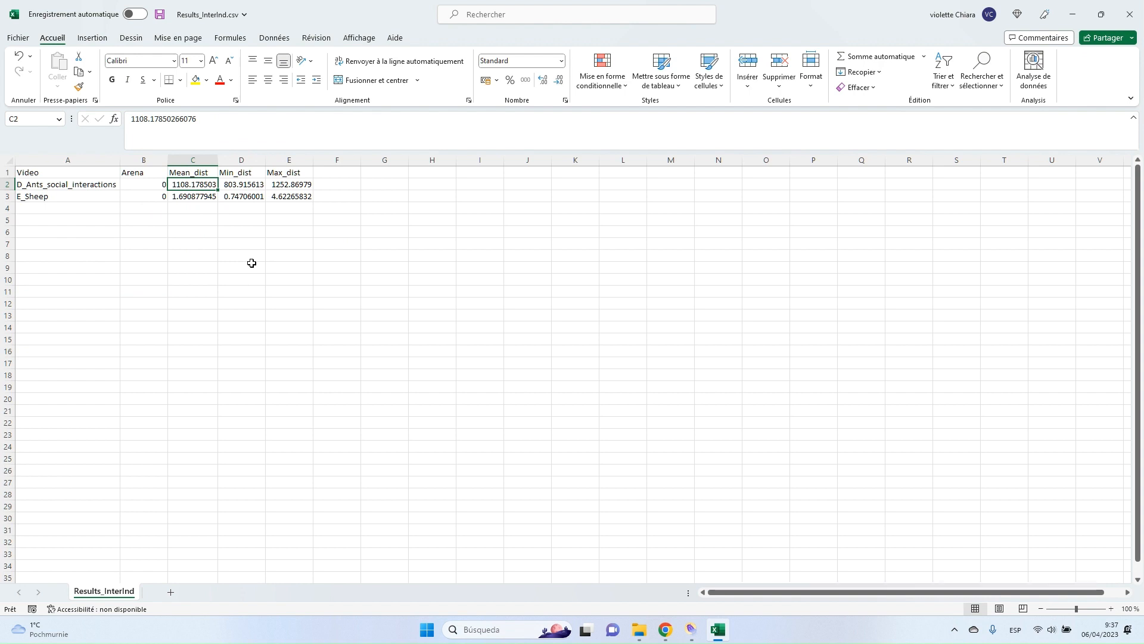
- Fit the Min_dist column to its contents and examine the minimum distances of both videos
click(252, 185)
double_click(265, 160)
click(244, 196)
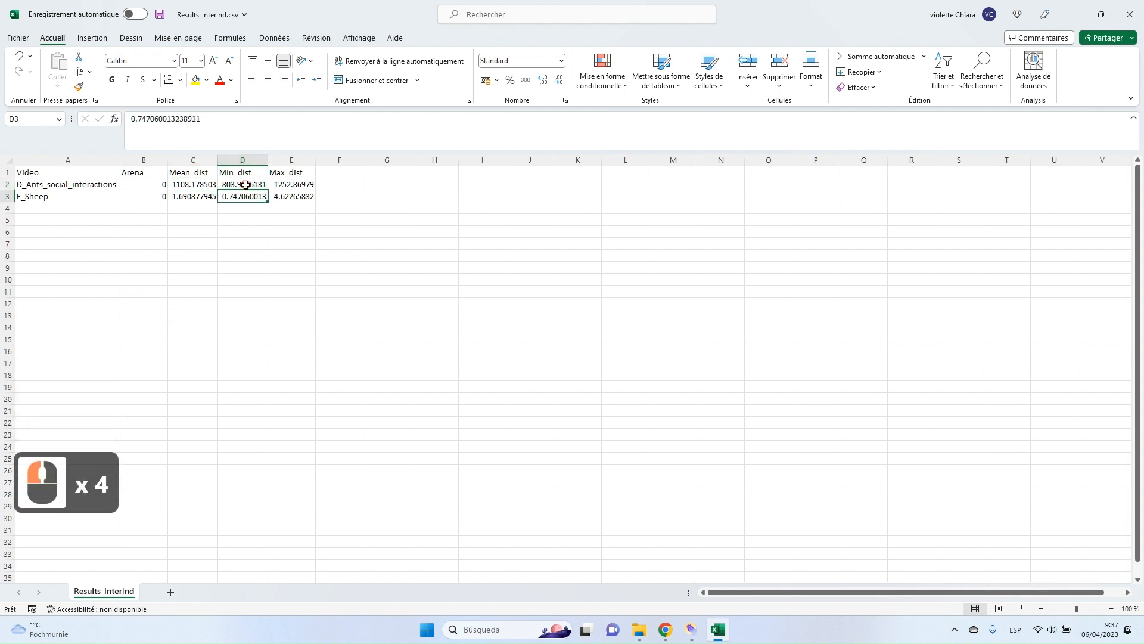
click(245, 184)
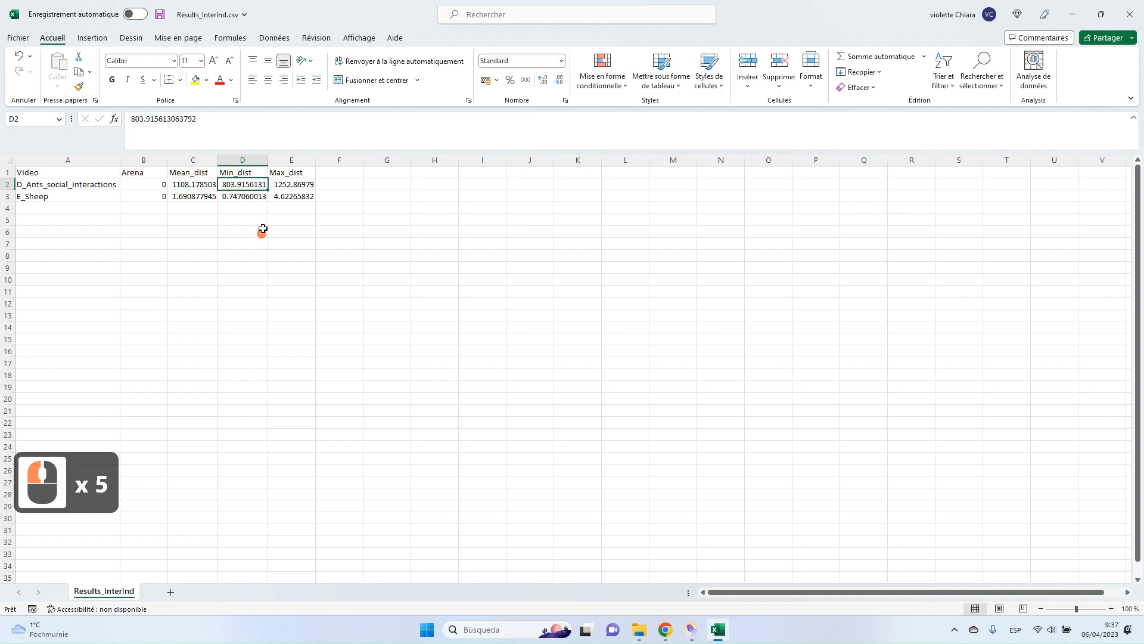
- Examine the Max_dist value of D_Ants_social_interactions and close Results_InterInd.csv without saving
click(301, 186)
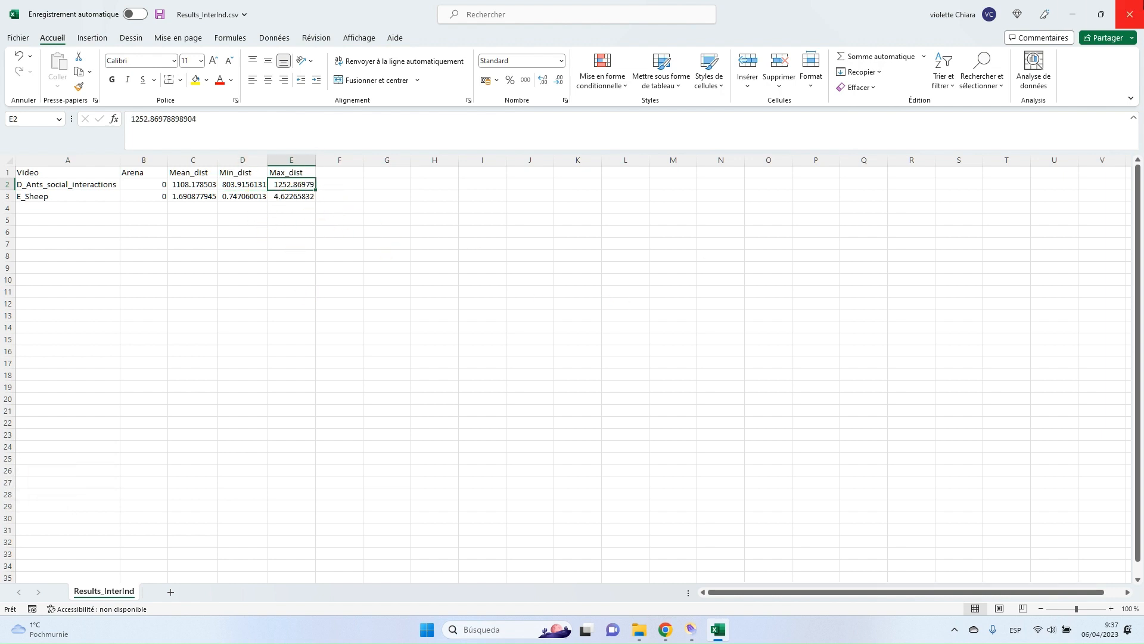
click(1129, 13)
click(581, 330)
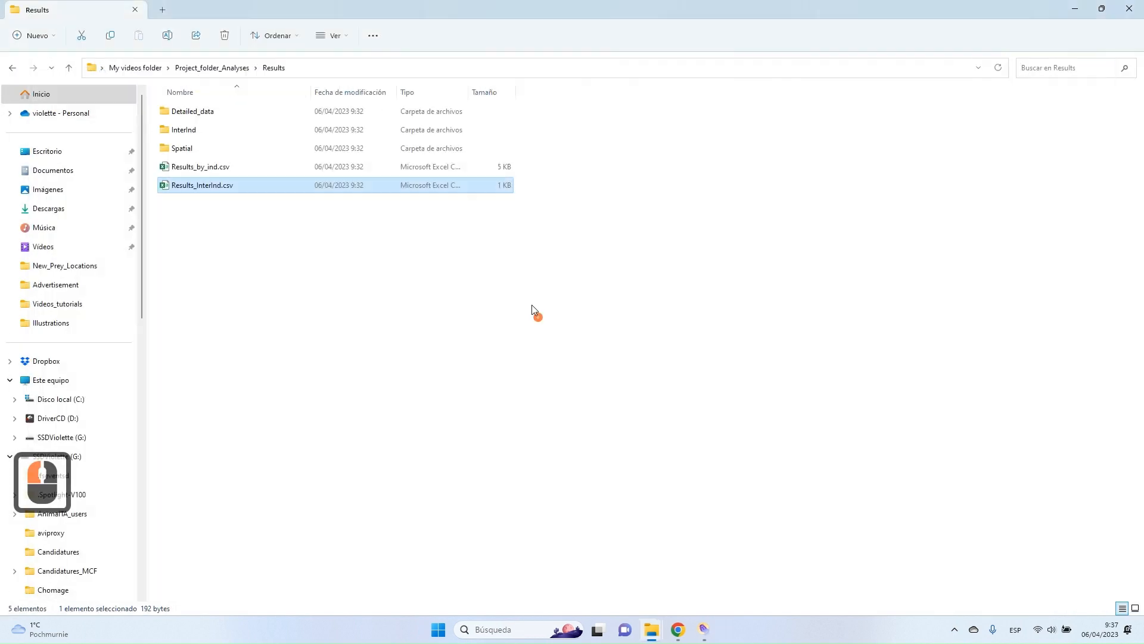
- Open the Spatial results folder and open Element_PartA.csv from it
click(217, 147)
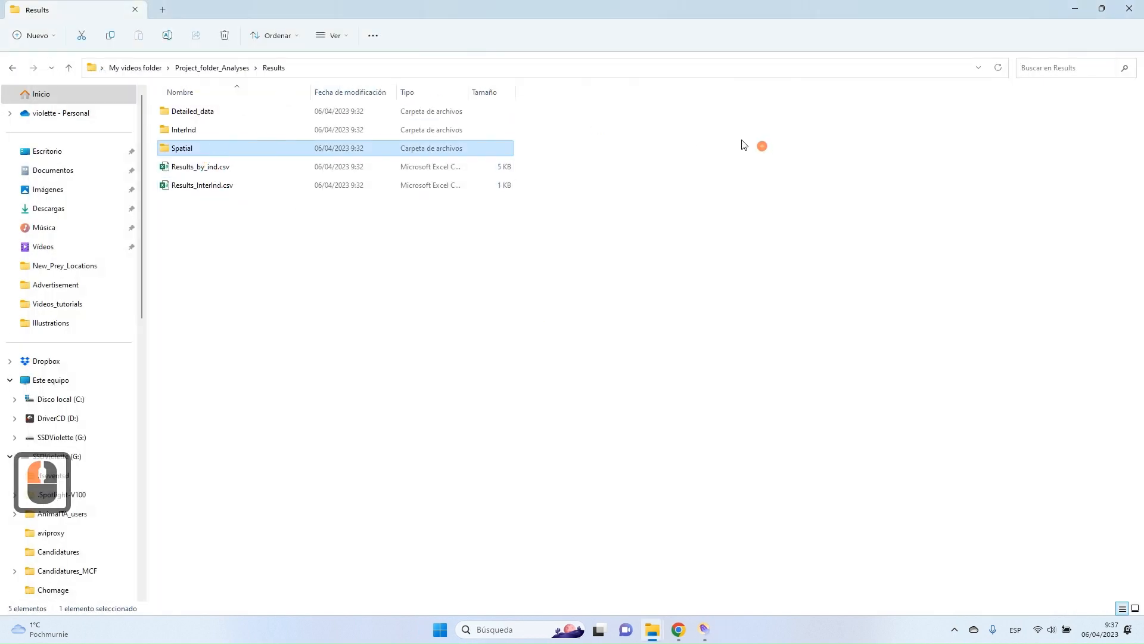
drag(569, 111, 531, 150)
click(383, 258)
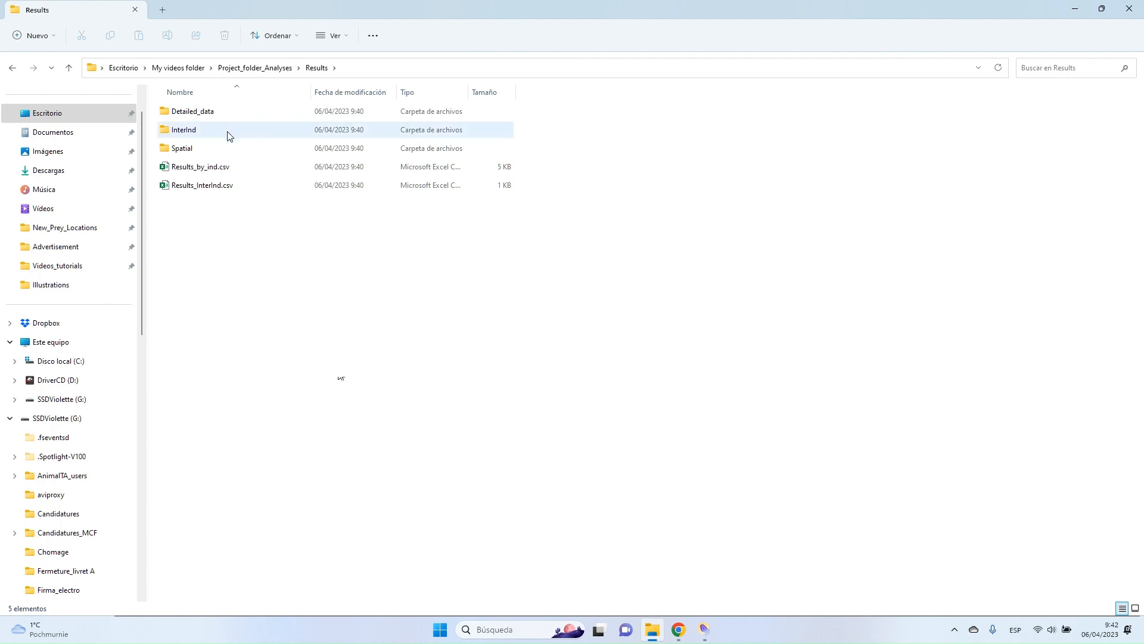
double_click(208, 151)
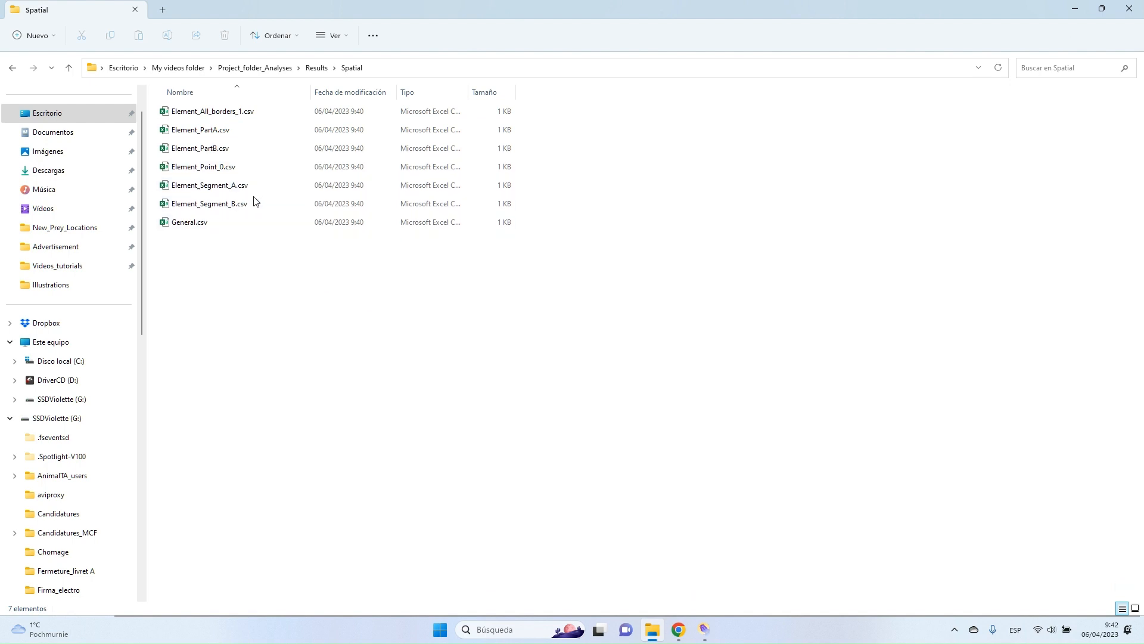
double_click(246, 132)
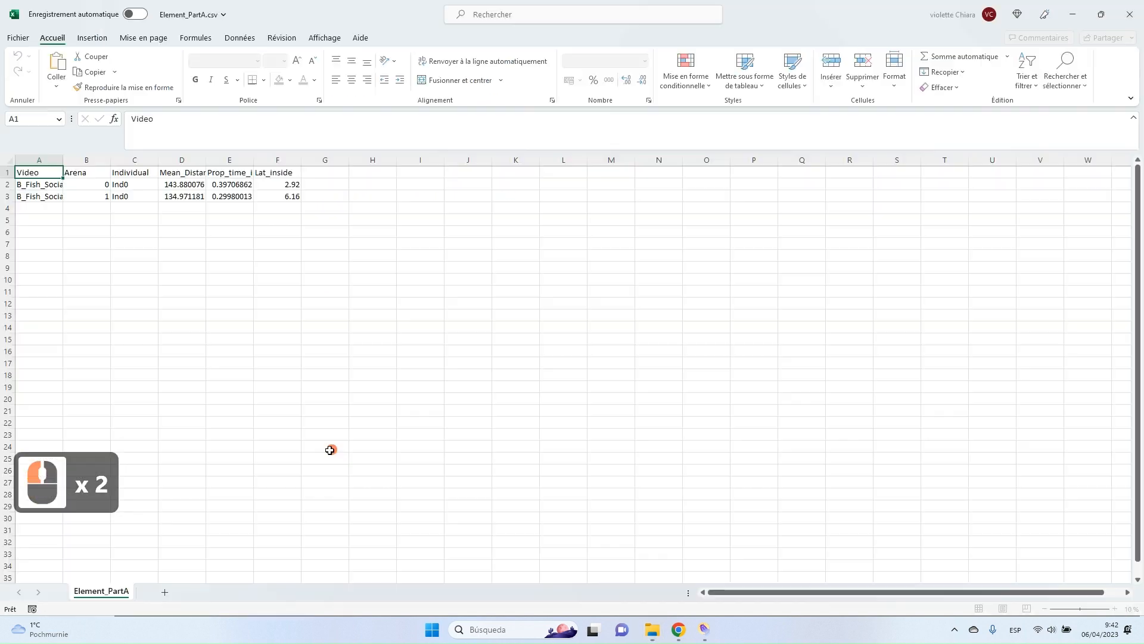
- Fit the Video column to its contents and examine the video, arena and individual entries of Element_PartA.csv
click(89, 266)
double_click(69, 167)
double_click(51, 186)
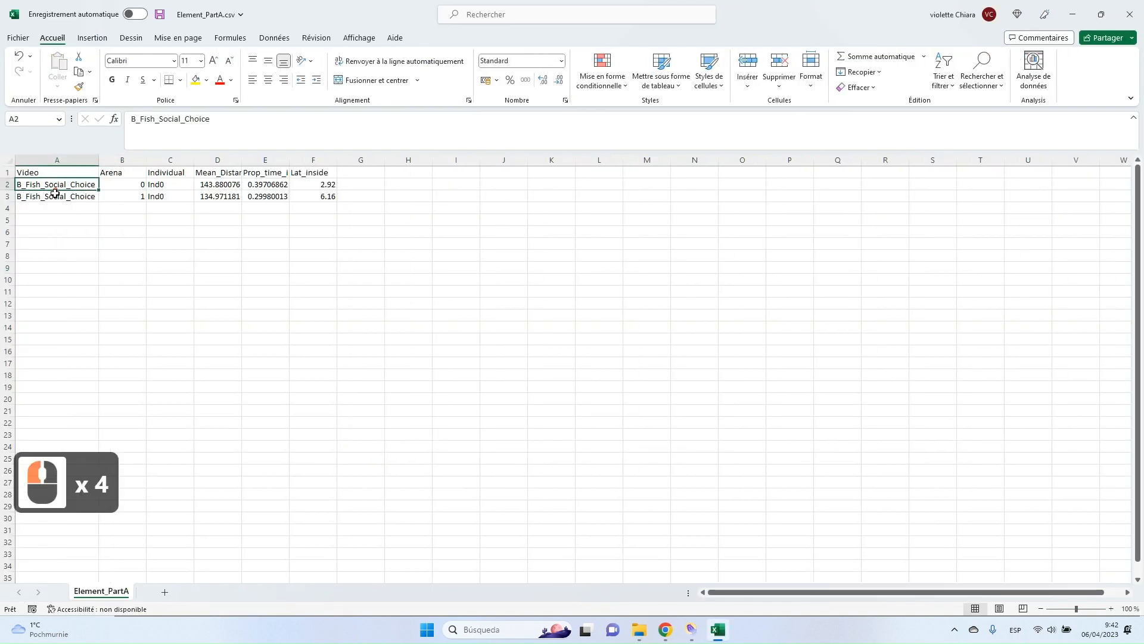
click(51, 198)
click(135, 184)
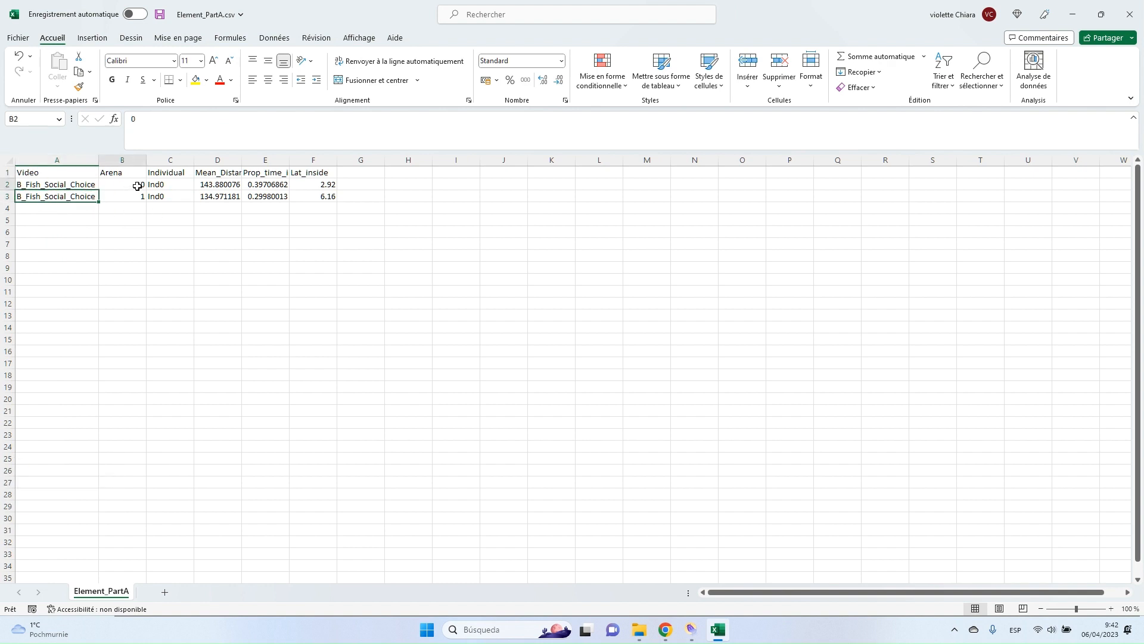
click(129, 198)
click(172, 194)
- Fit the Mean_Distance column to its contents and examine the mean distances of the B_Fish_Social_Choice video
click(225, 219)
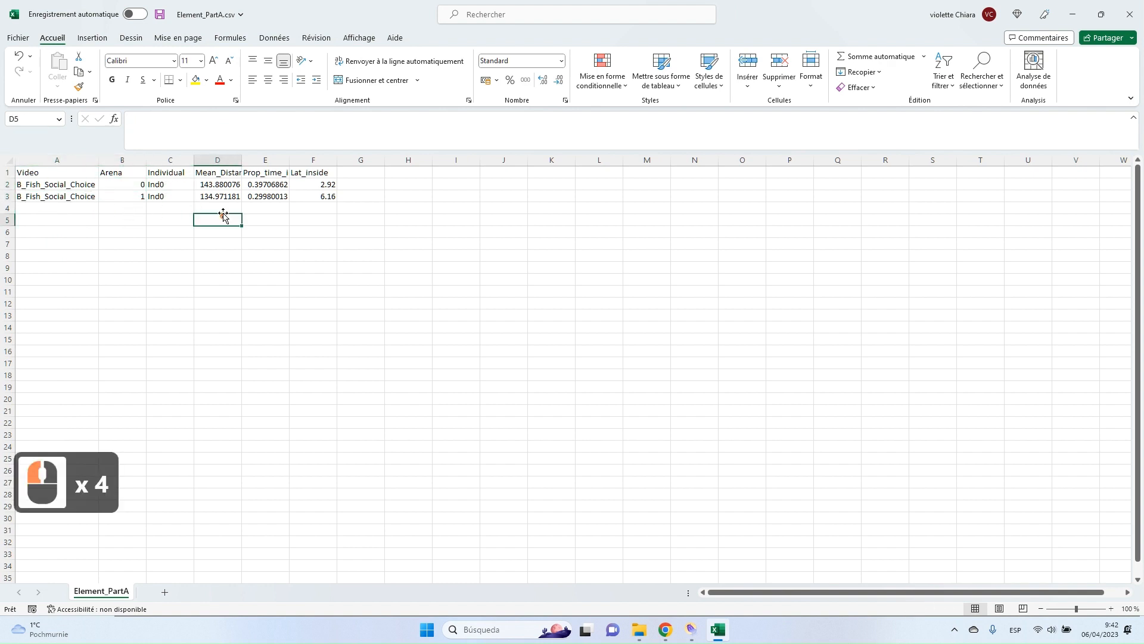
double_click(242, 159)
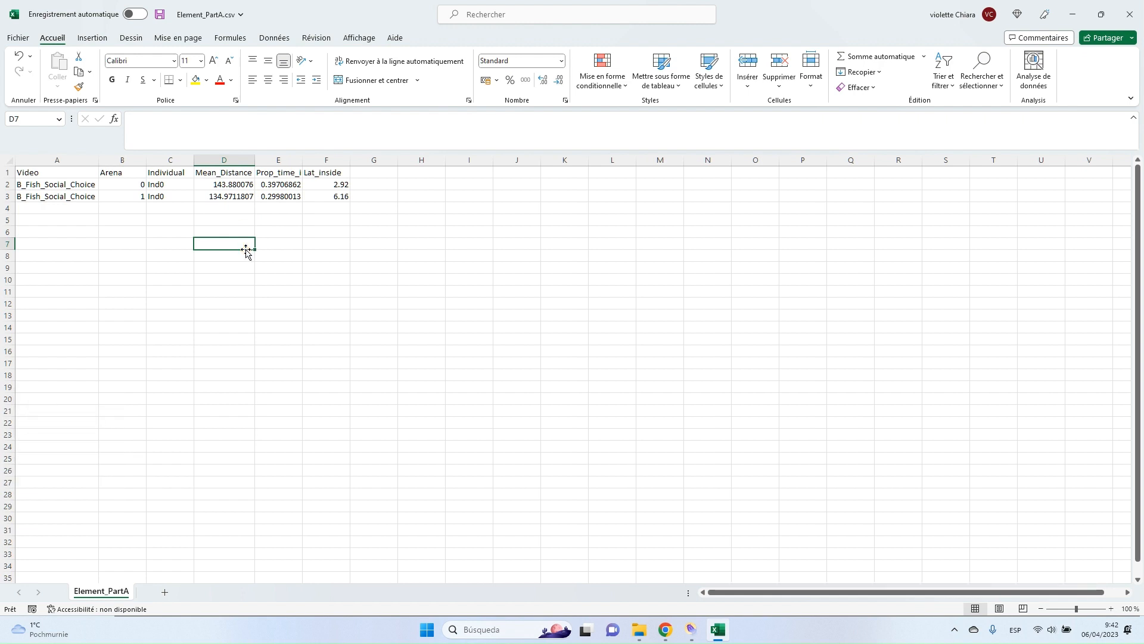
click(78, 186)
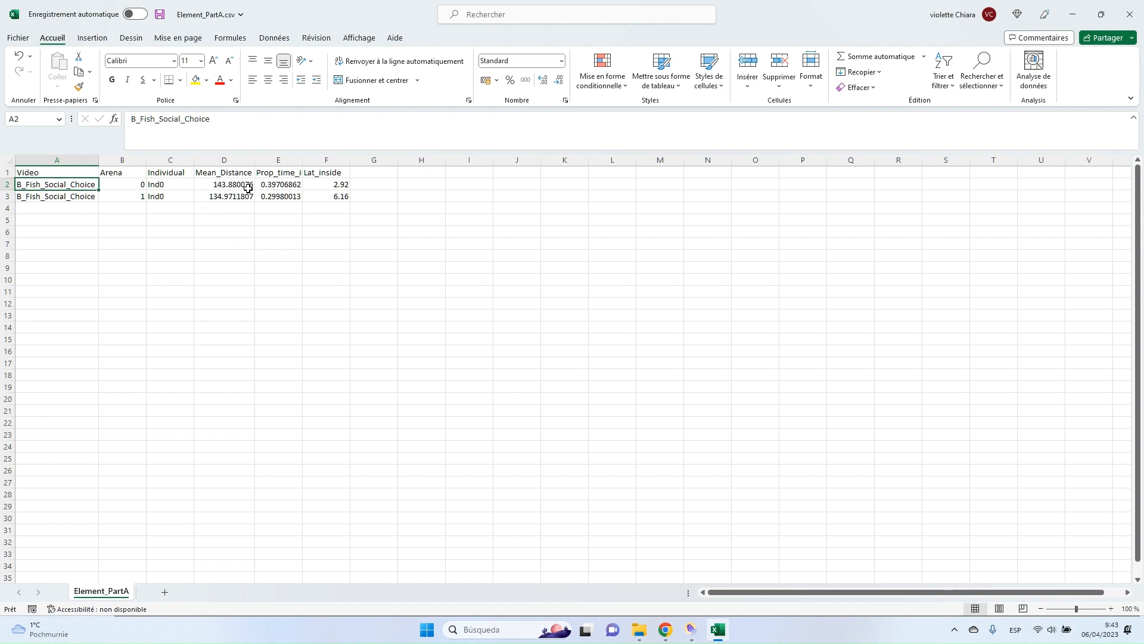
- Examine Prop_time_inside at full column width and the neighbouring Lat_inside value for arena 0, closing Element_PartA.csv without saving
double_click(302, 159)
click(310, 186)
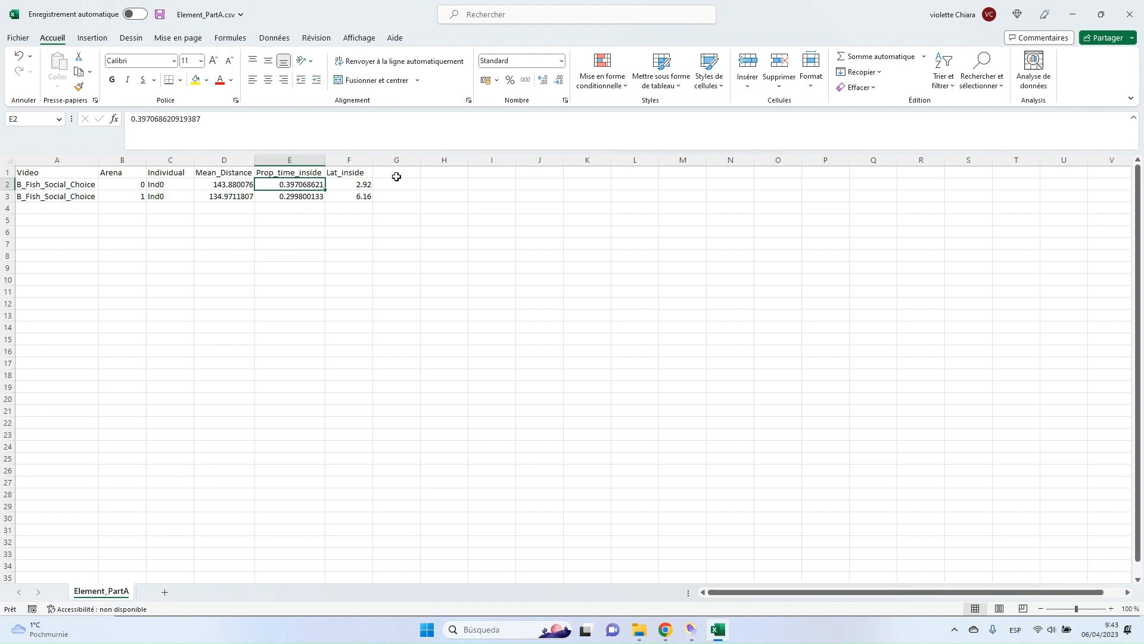
key(Right)
click(1129, 14)
click(590, 327)
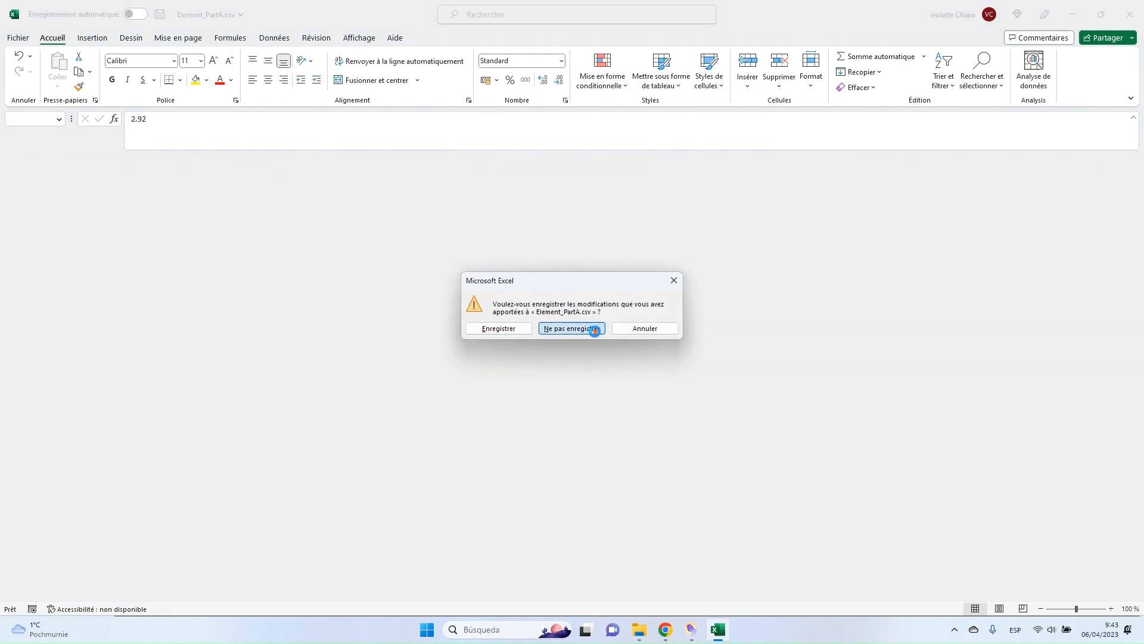
- Open Element_PartB.csv, examine the Prop_time_inside value of arena 0, and close the file
double_click(291, 146)
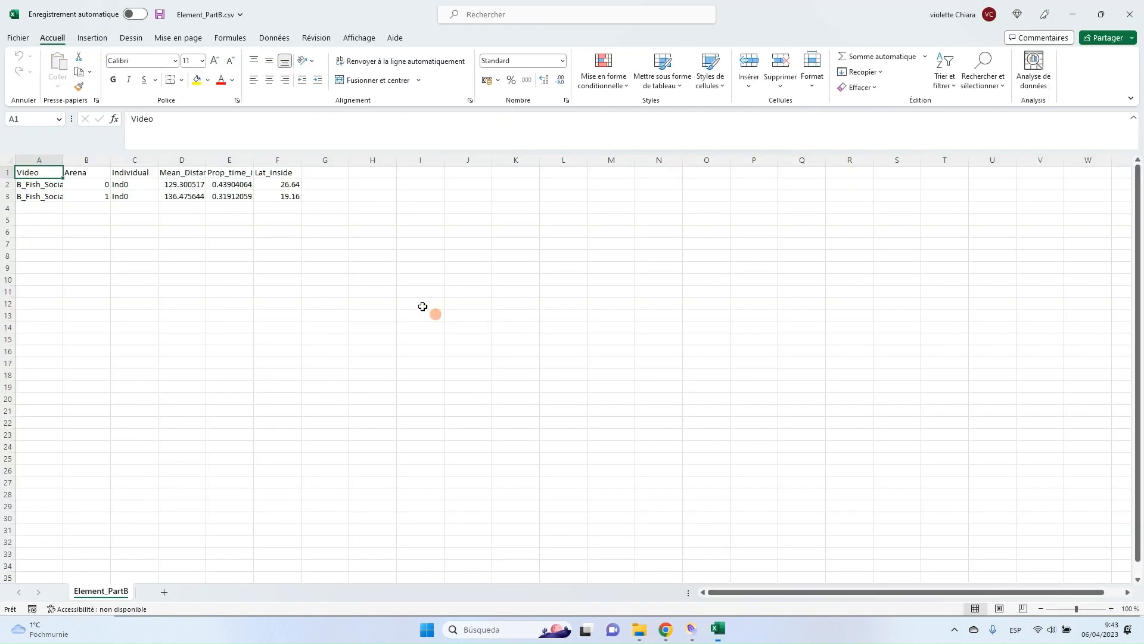
click(319, 267)
click(244, 188)
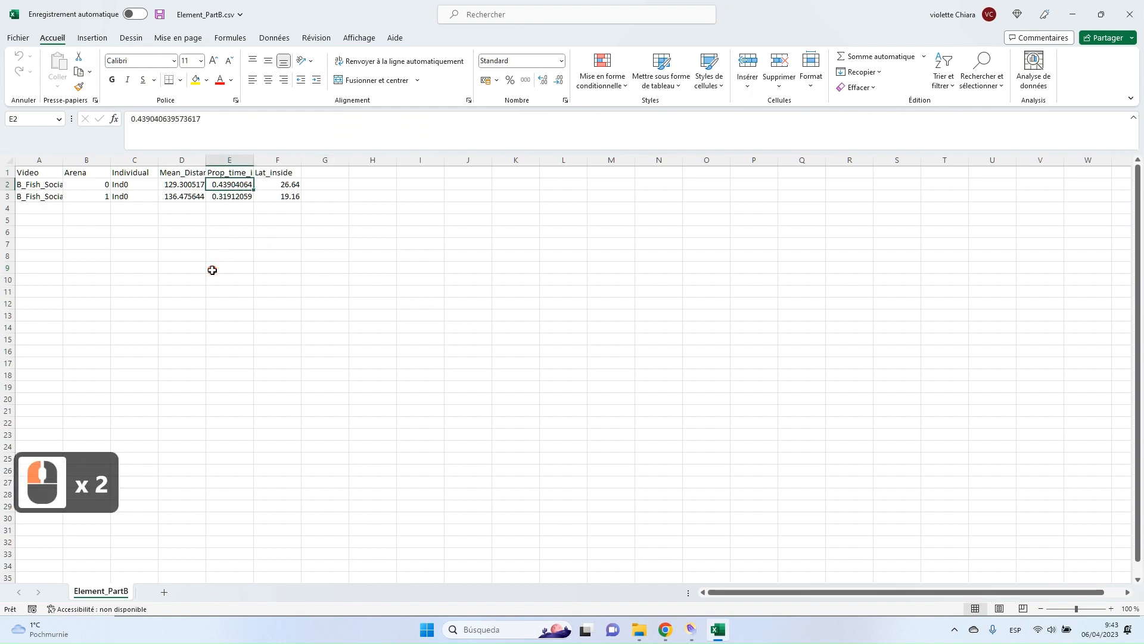
click(1129, 14)
- Open Element_Segment_A.csv, examine its Nb_crosses columns, and close the file without saving
double_click(239, 184)
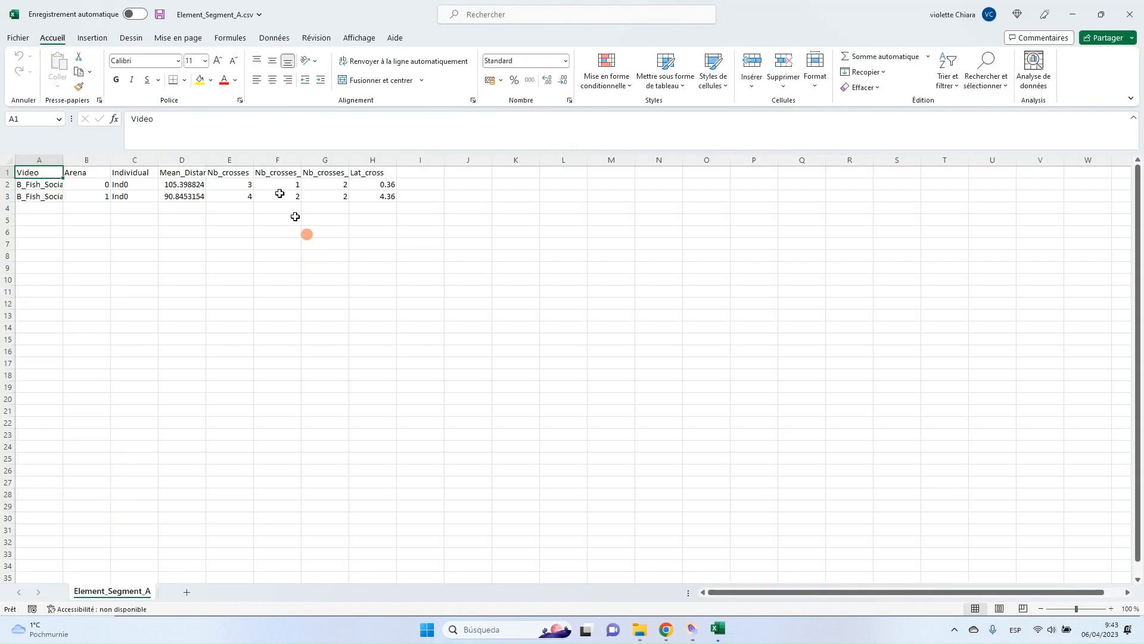
double_click(253, 160)
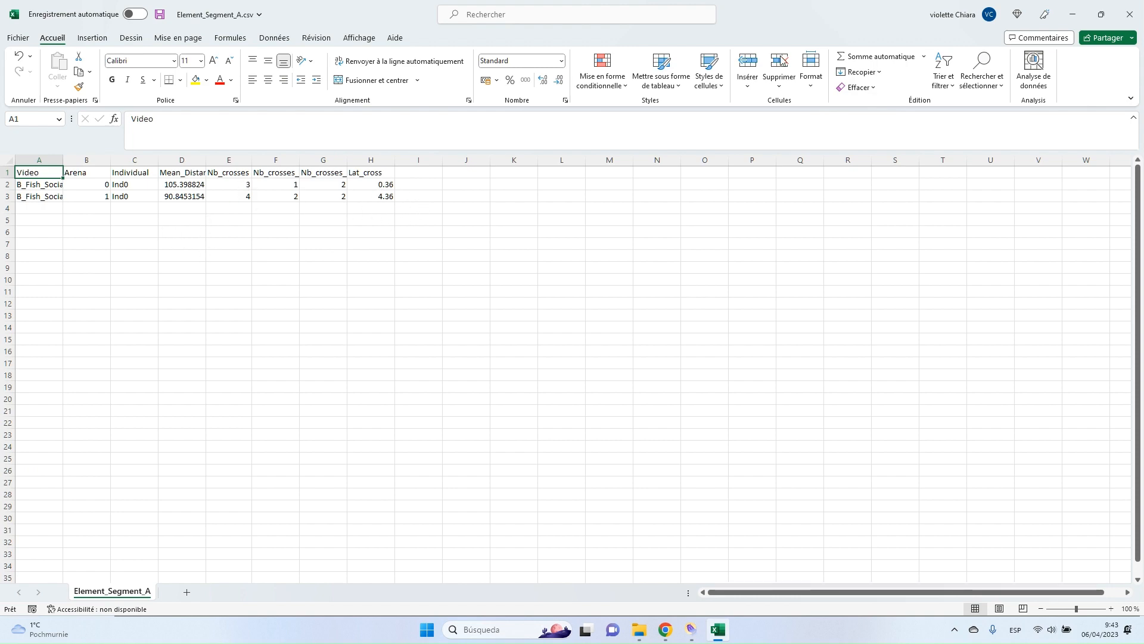
click(1130, 14)
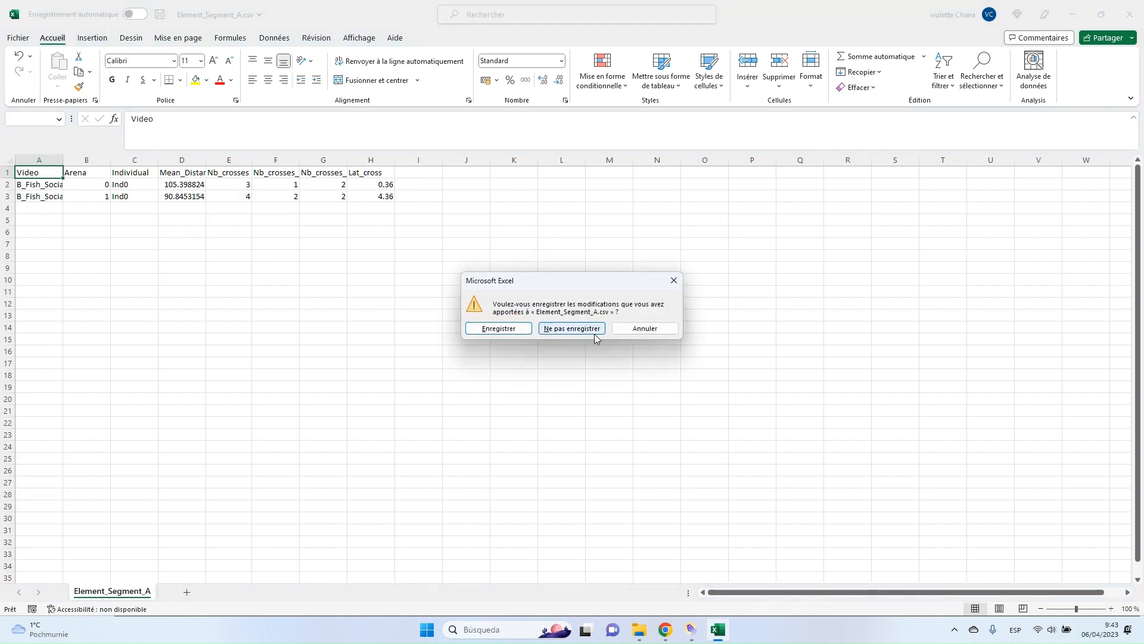
click(594, 334)
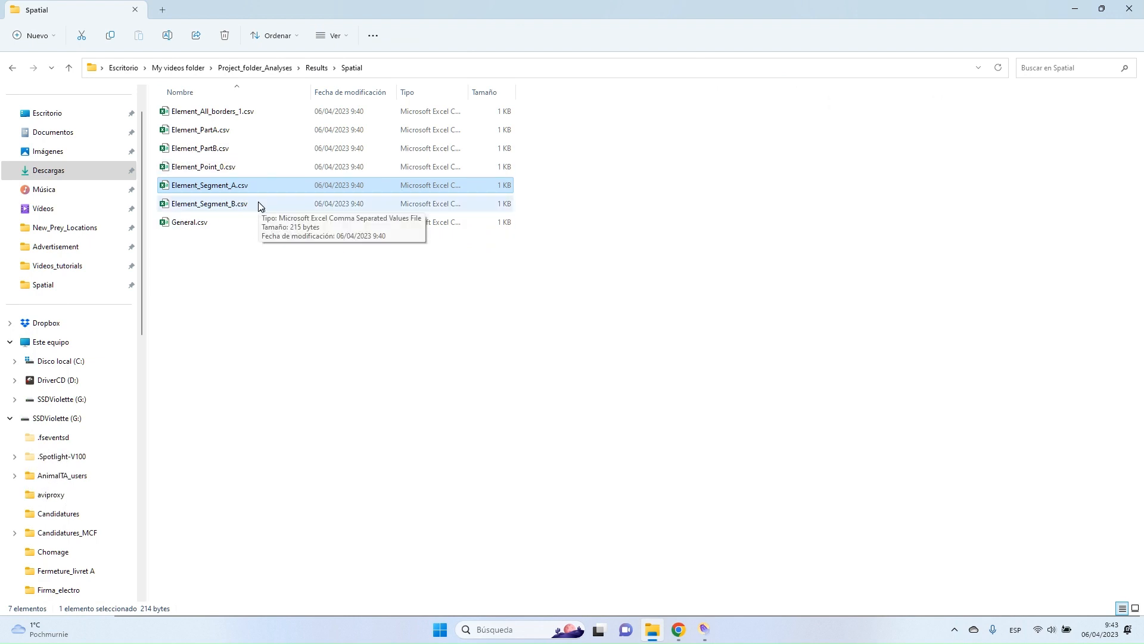
- Open Element_All_borders_1.csv and fit the Mean_Distance column to its contents
double_click(257, 111)
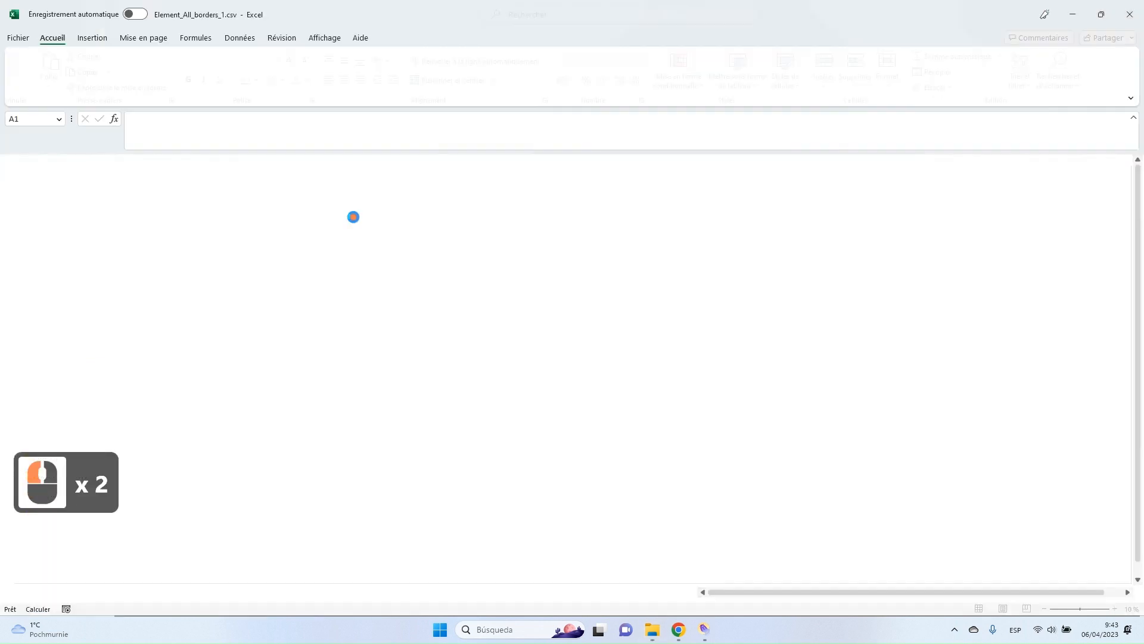
click(143, 208)
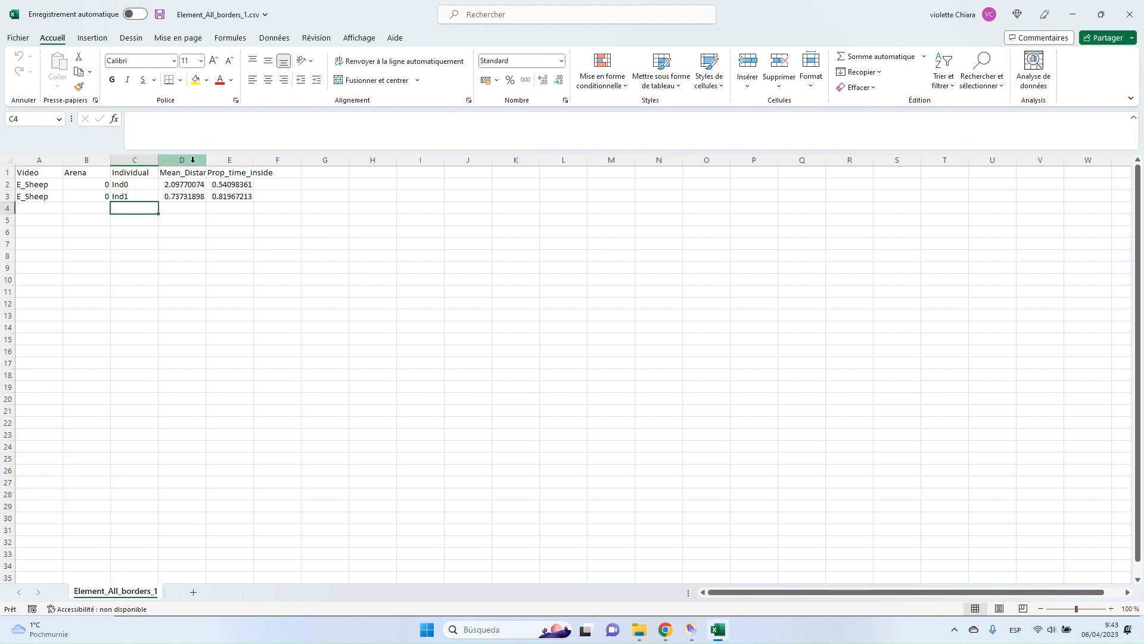
double_click(206, 160)
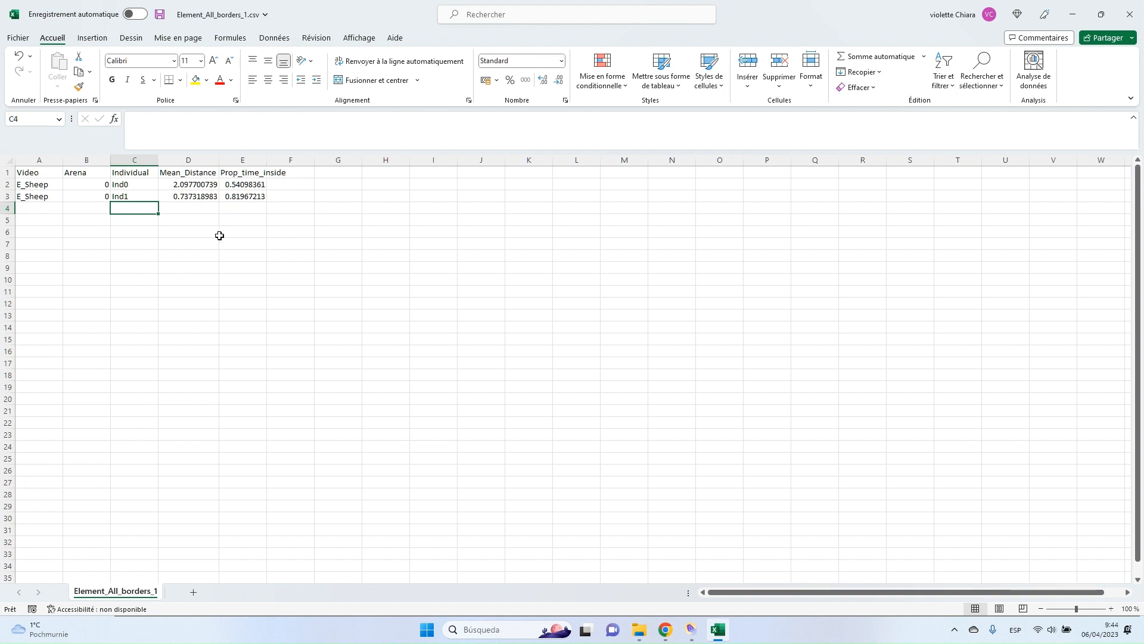
- Examine the Prop_time_inside value and full data row of E_Sheep Ind1, and close Element_All_borders_1.csv without saving
click(242, 196)
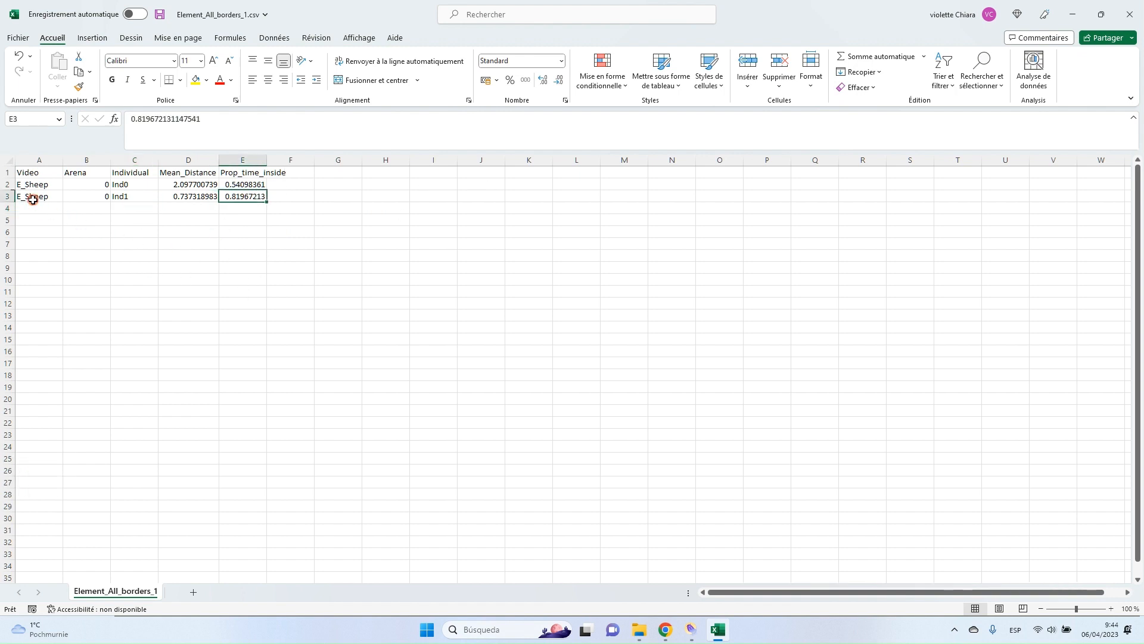
drag(30, 196, 244, 196)
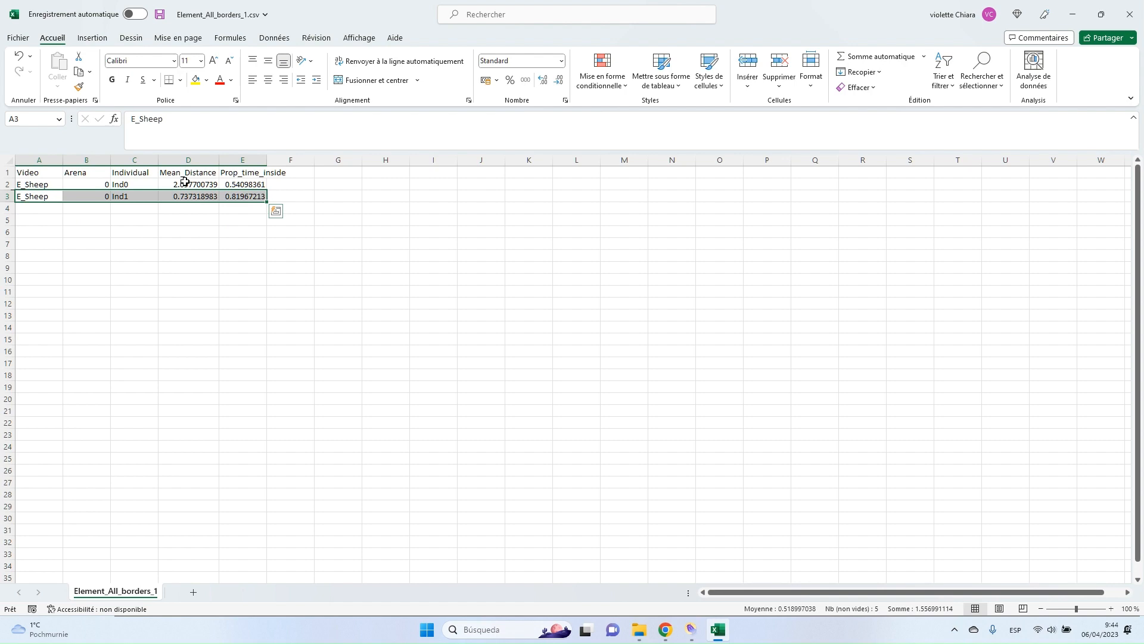
click(1129, 13)
click(566, 328)
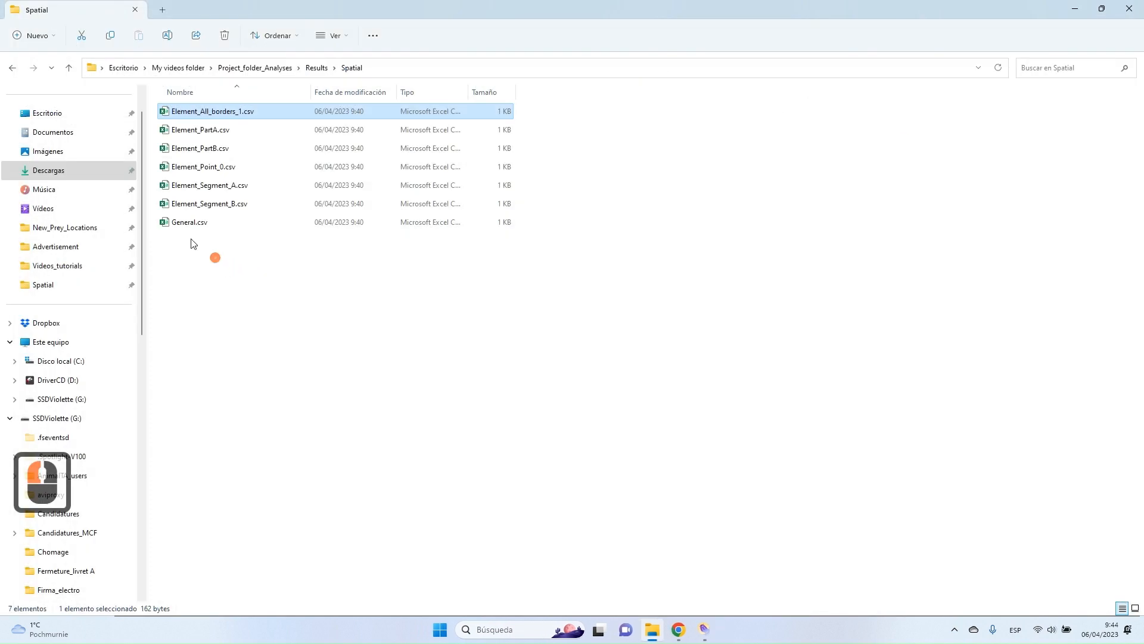
- Open Element_Point_0.csv, fit the Prop_time_inside column to its contents, and select the Ind1 data from Video to Prop_time_inside
double_click(202, 167)
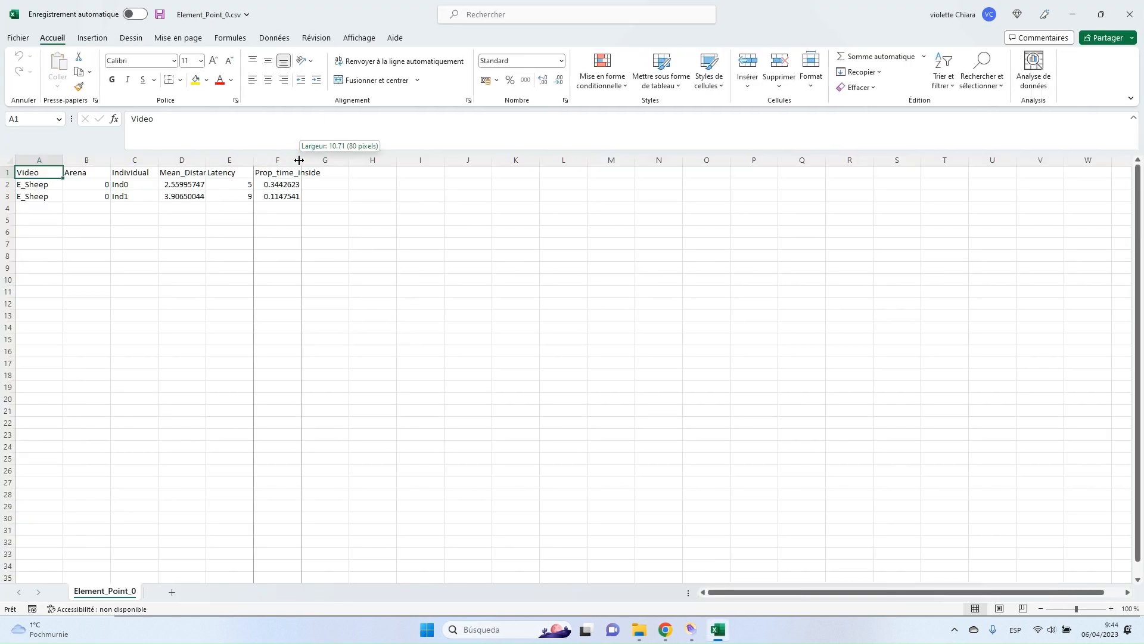
double_click(301, 159)
click(39, 185)
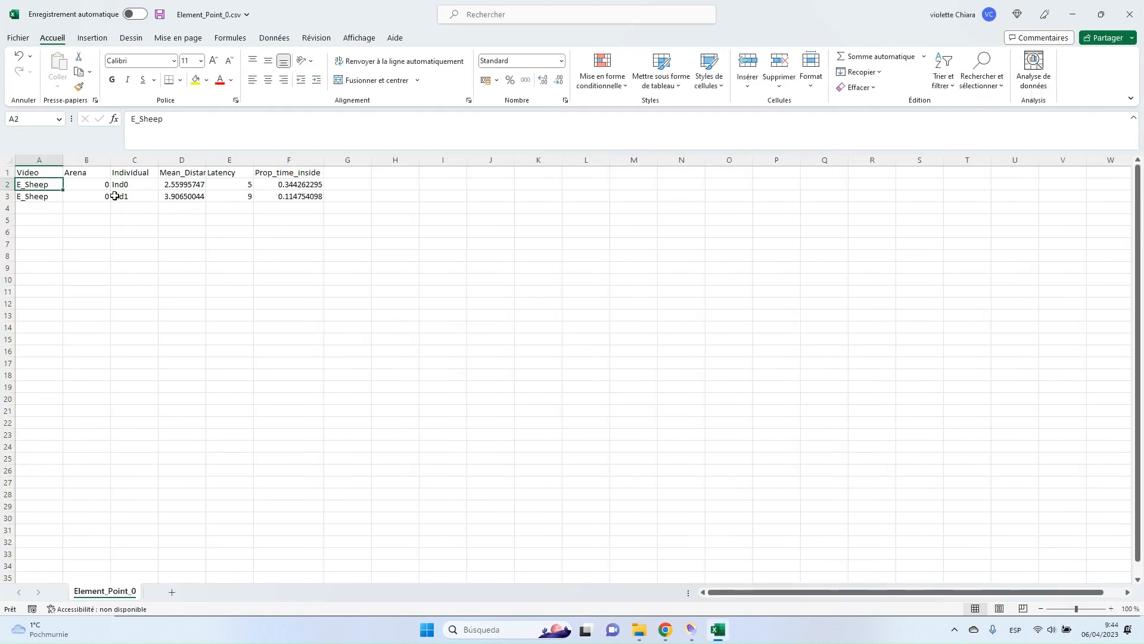
drag(45, 197, 304, 195)
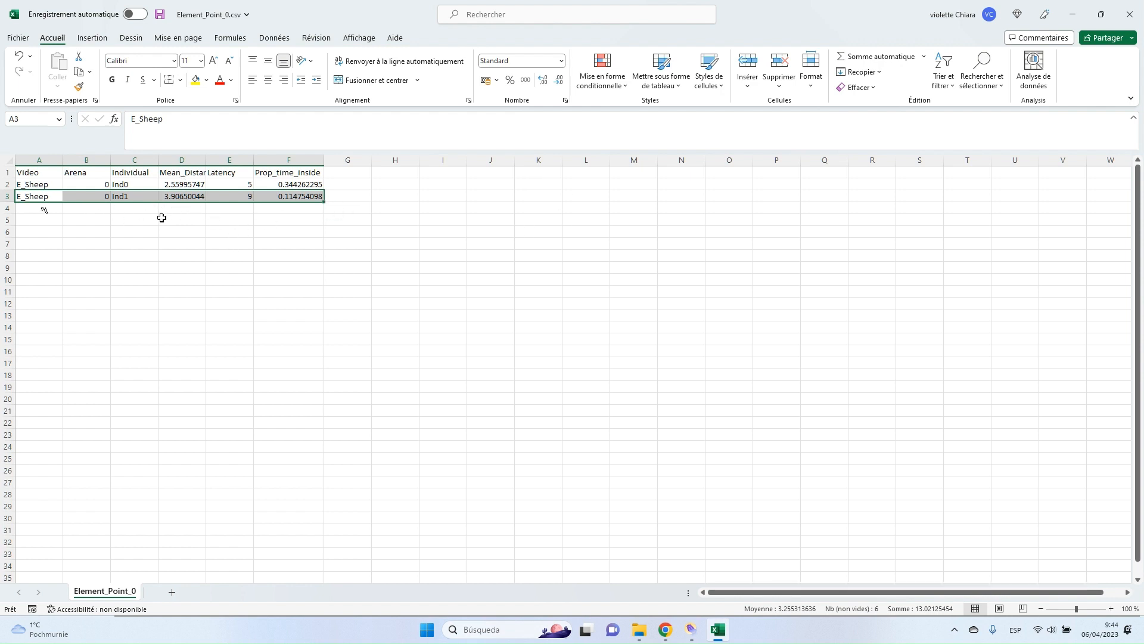
- Examine the E_Sheep rows of both individuals and close Element_Point_0.csv without saving
click(36, 185)
click(29, 196)
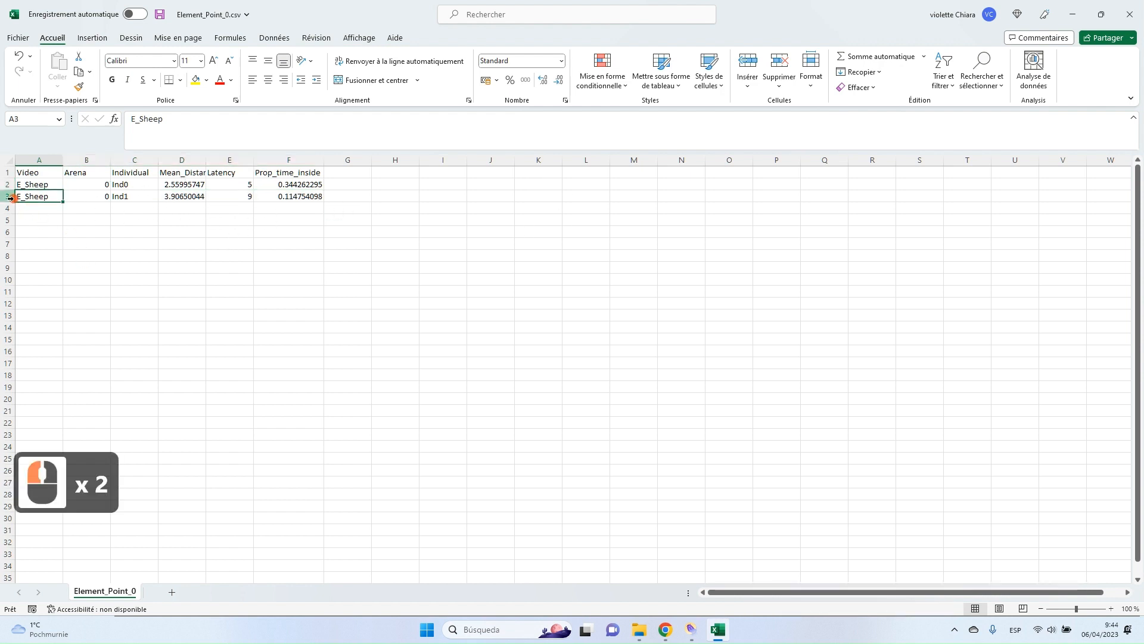
click(8, 198)
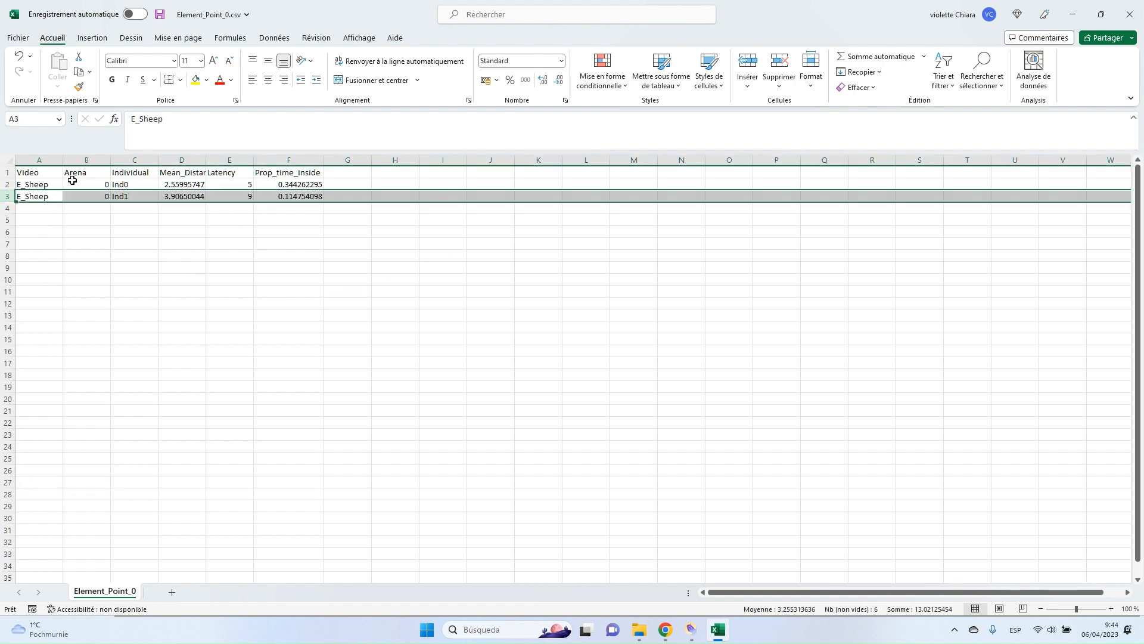
click(1130, 14)
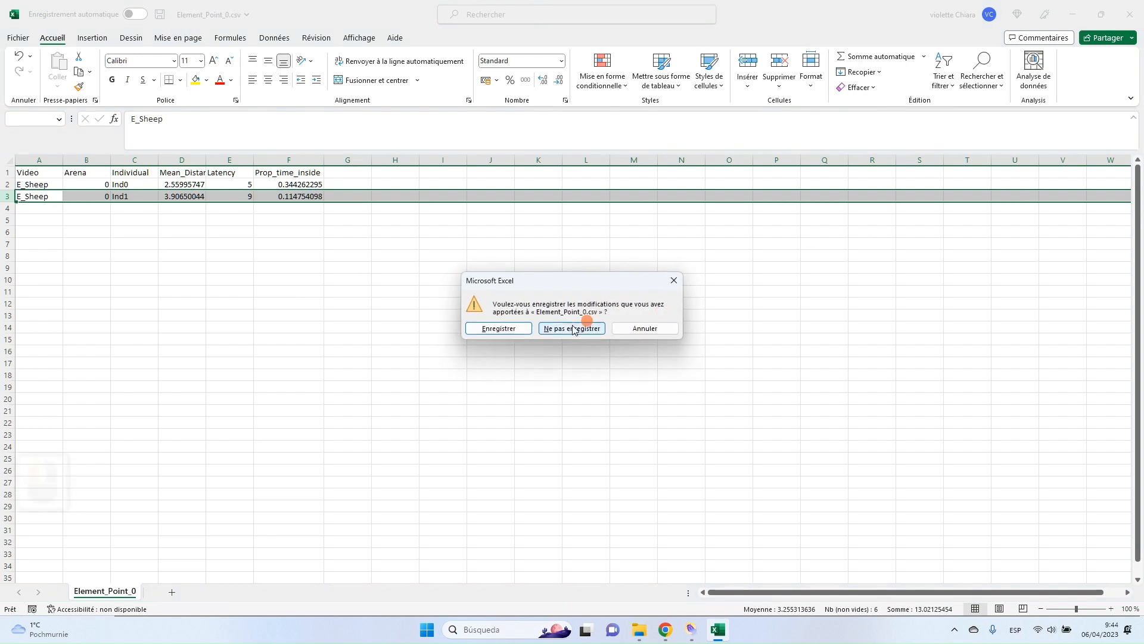
click(573, 329)
- Open General.csv and select the four B_Fish_Social_Choice rows covering PartA and PartB in both arenas
double_click(203, 228)
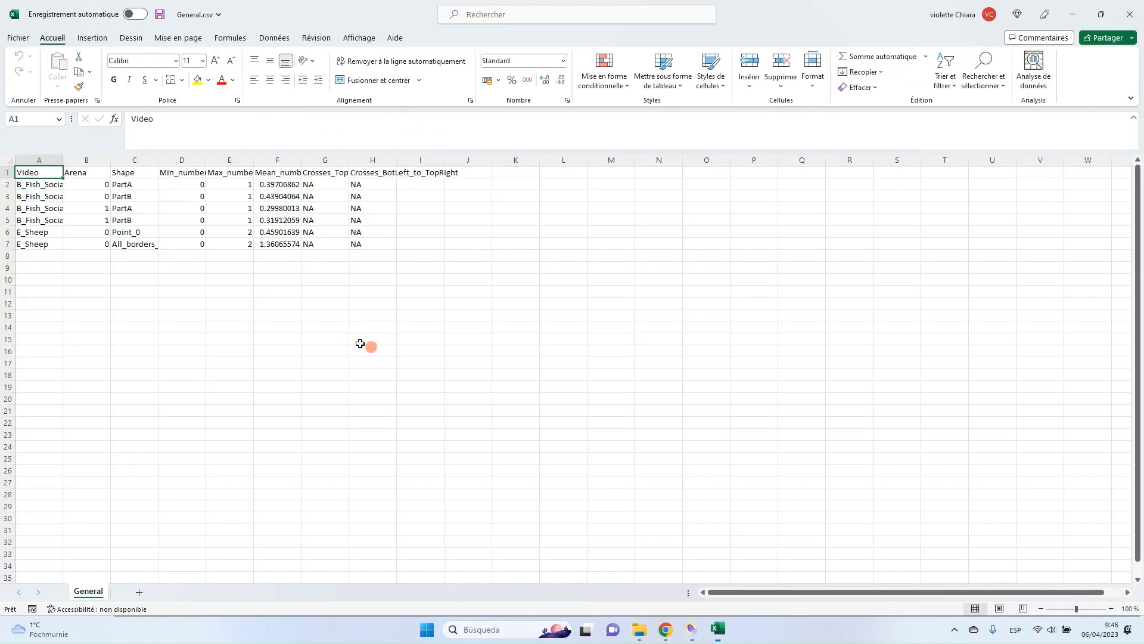
click(180, 304)
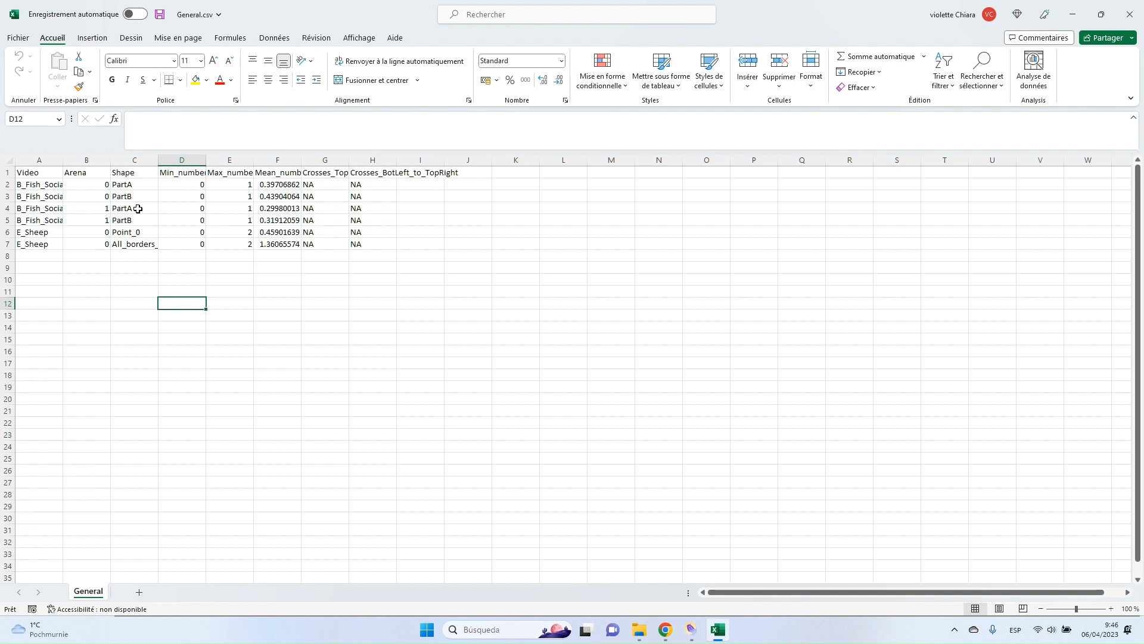
drag(7, 221, 8, 185)
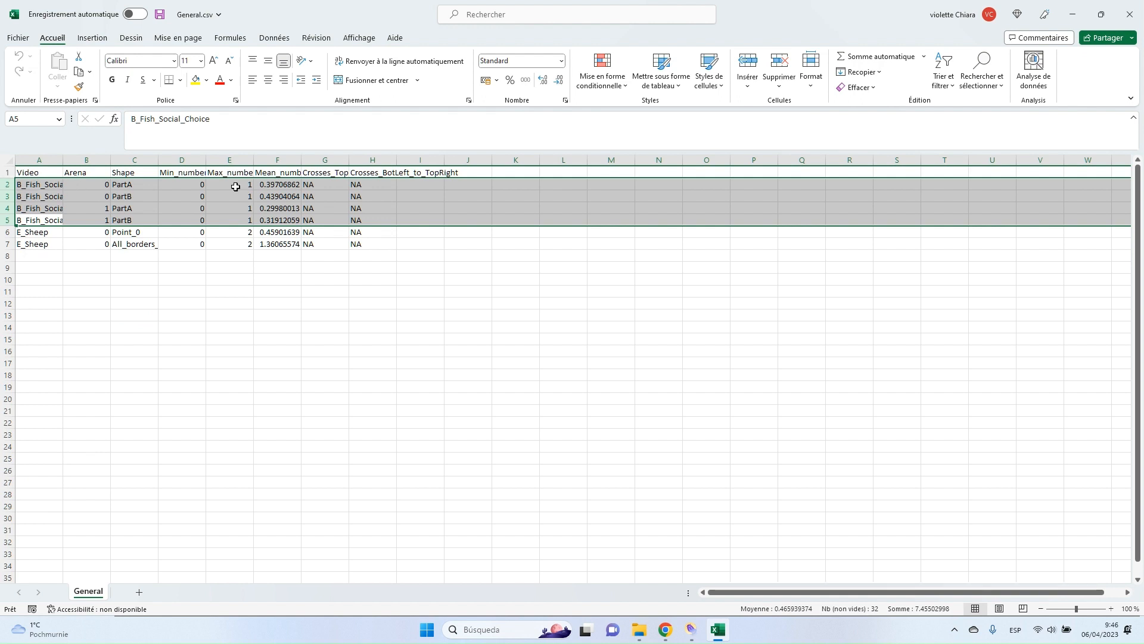
- Examine the two E_Sheep rows in General.csv, including the Point_0 shape entry
click(89, 262)
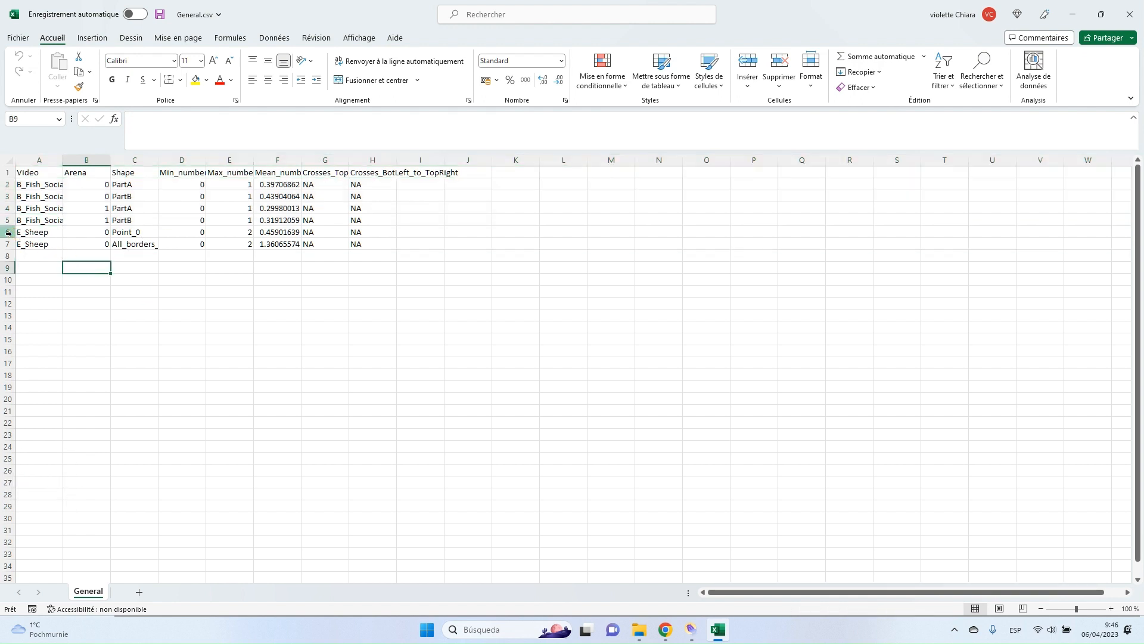
drag(9, 232, 9, 245)
click(84, 242)
click(39, 234)
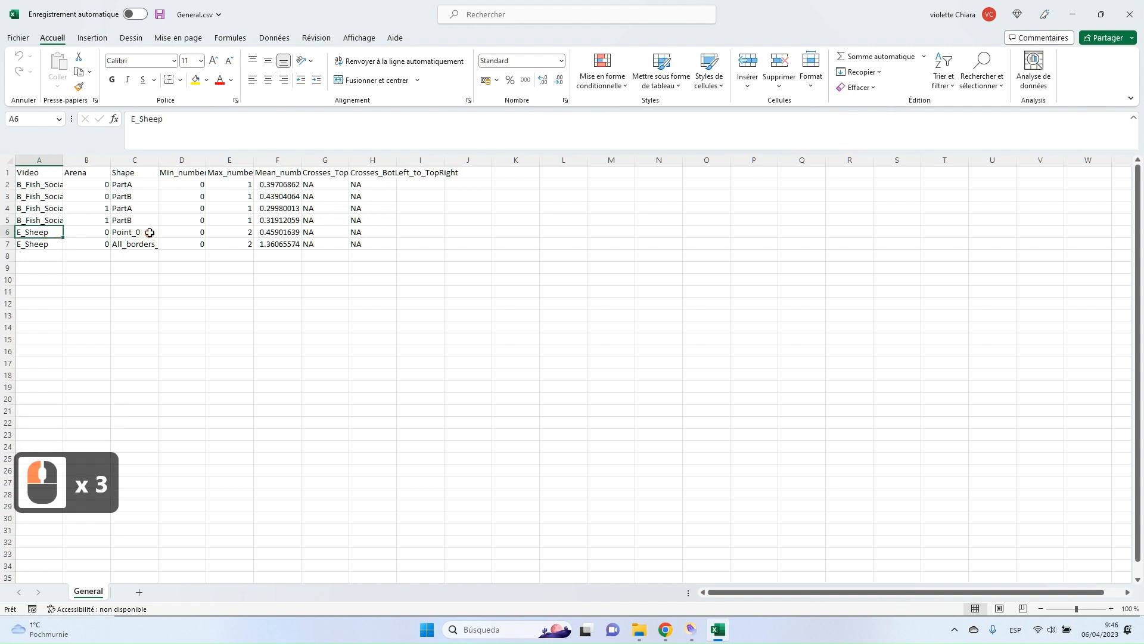
click(149, 232)
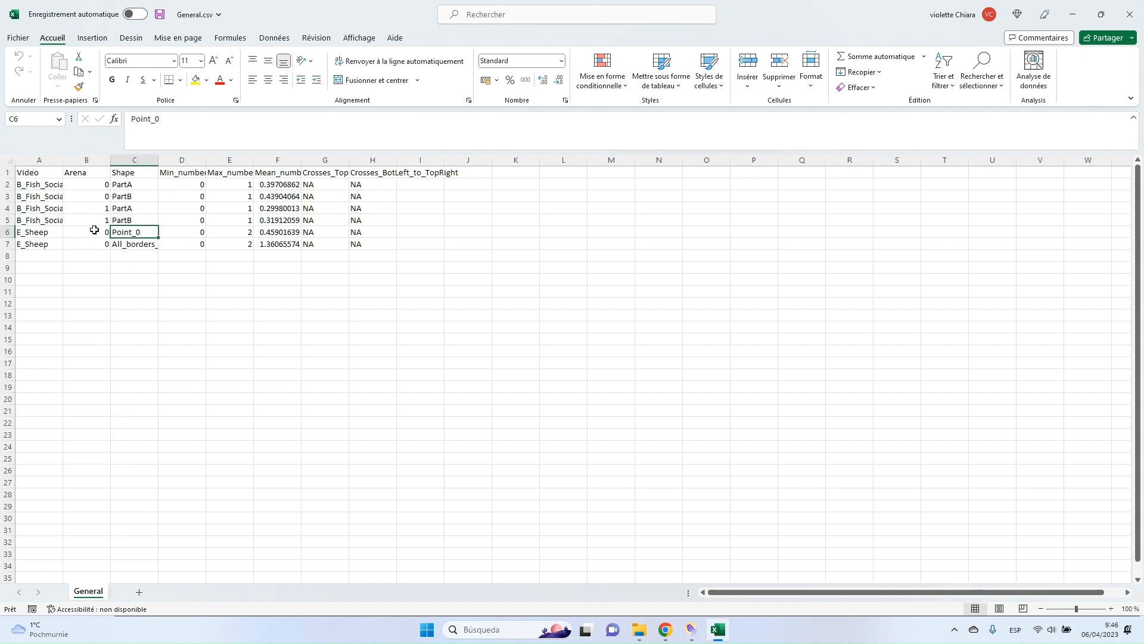
- Examine the E_Sheep All_borders_1 row in General.csv and fit the Mean_number_of_targets column to its contents
click(137, 243)
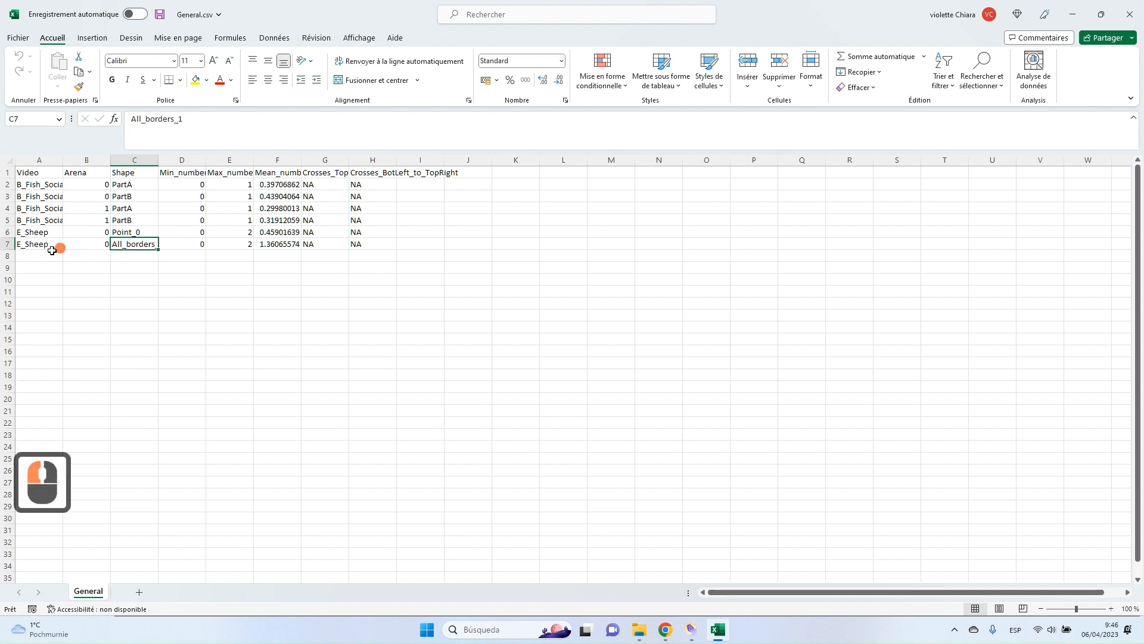
click(8, 243)
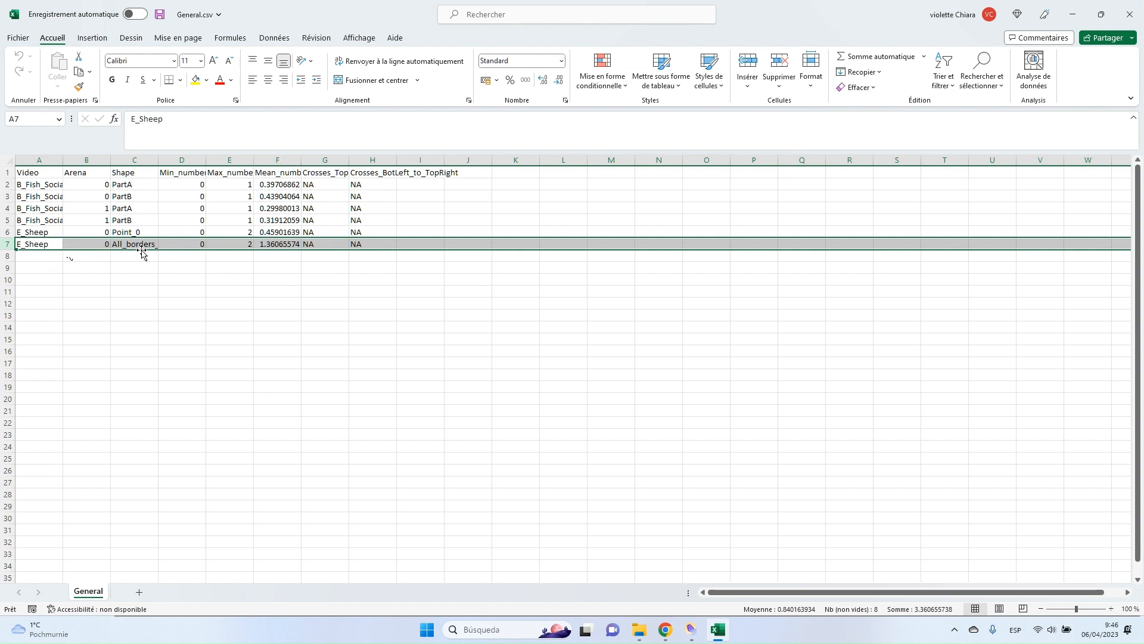
double_click(301, 160)
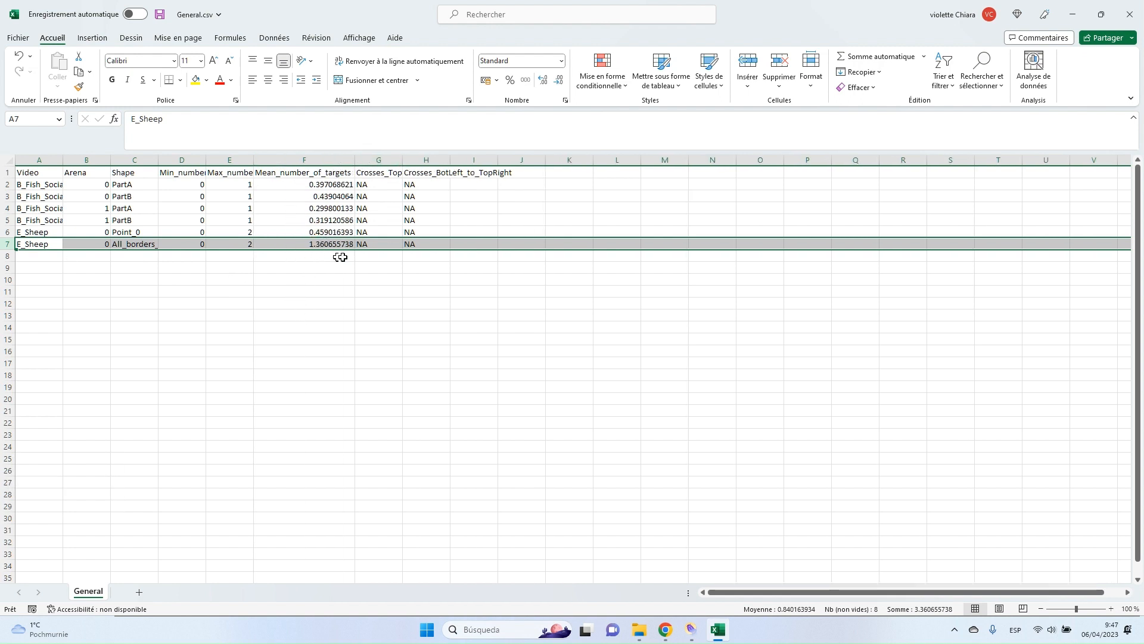
- Compare the Point_0 and All_borders_1 rows of E_Sheep up to Mean_number_of_targets, and close General.csv without saving
drag(31, 232, 322, 232)
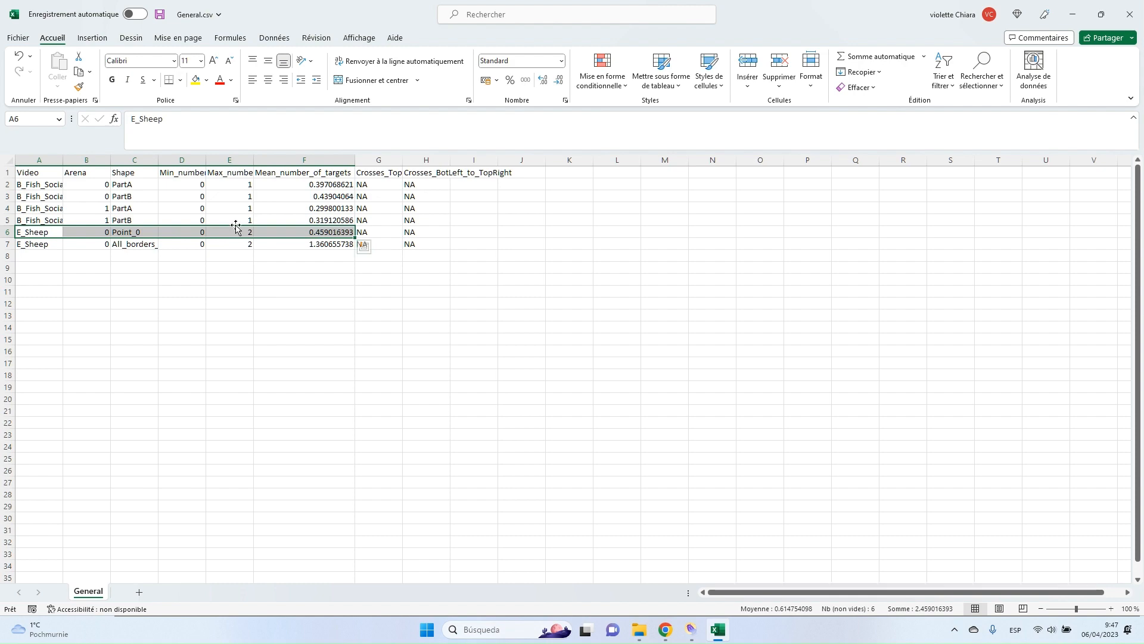
drag(50, 244, 325, 244)
click(318, 280)
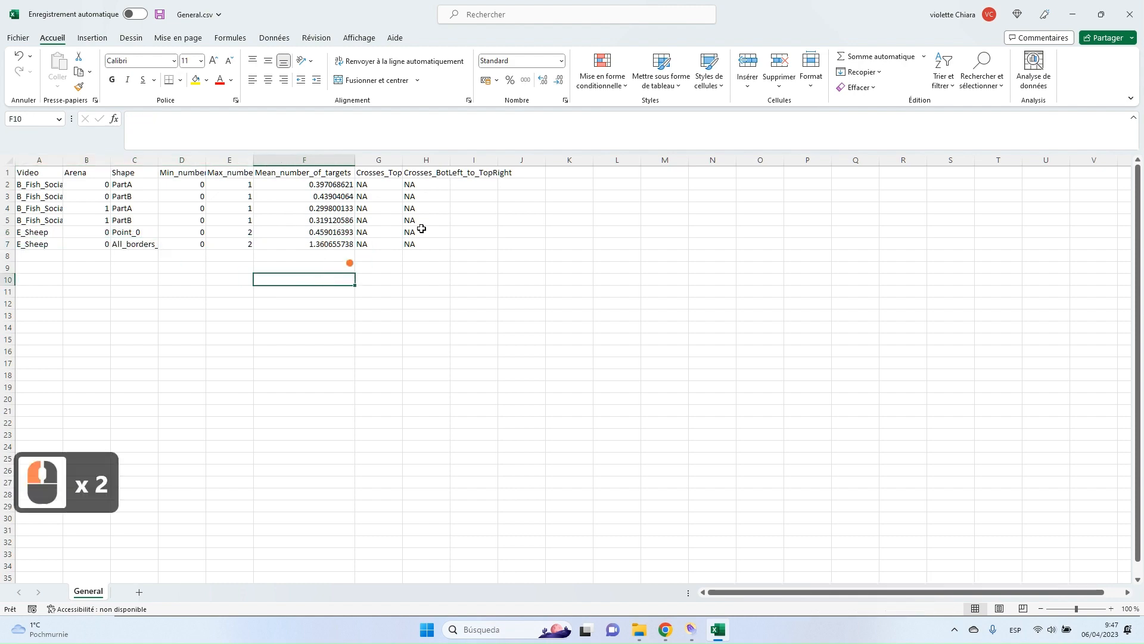
click(1130, 15)
click(571, 329)
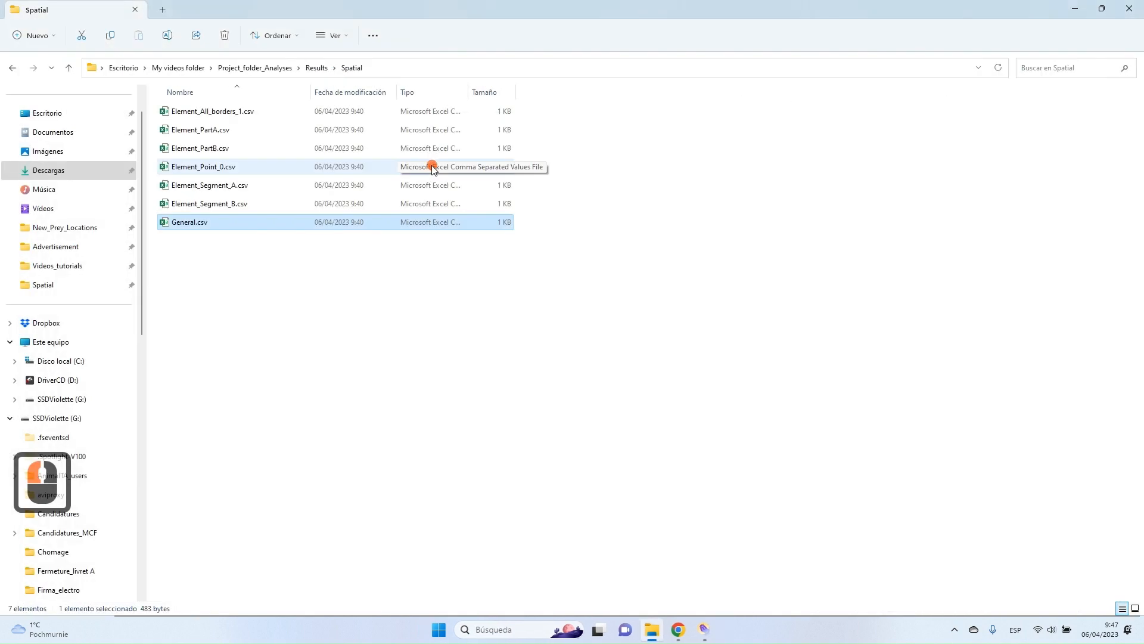
- Open the D_Ants_social_interactions folder inside Results > InterInd and widen the name column to show the full file names
click(317, 68)
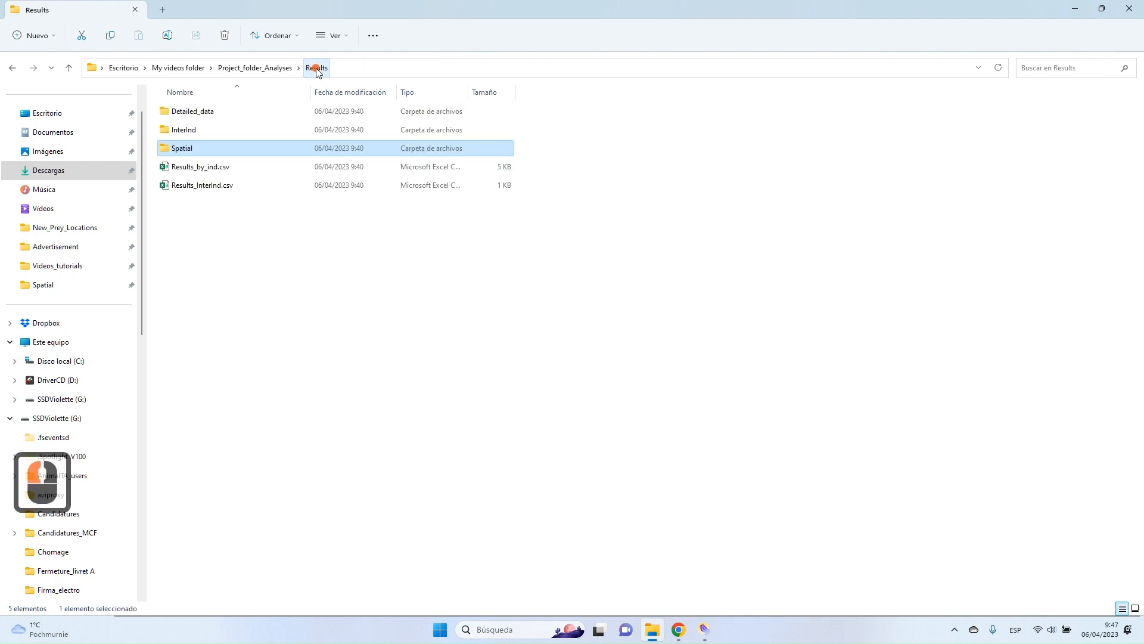
double_click(224, 130)
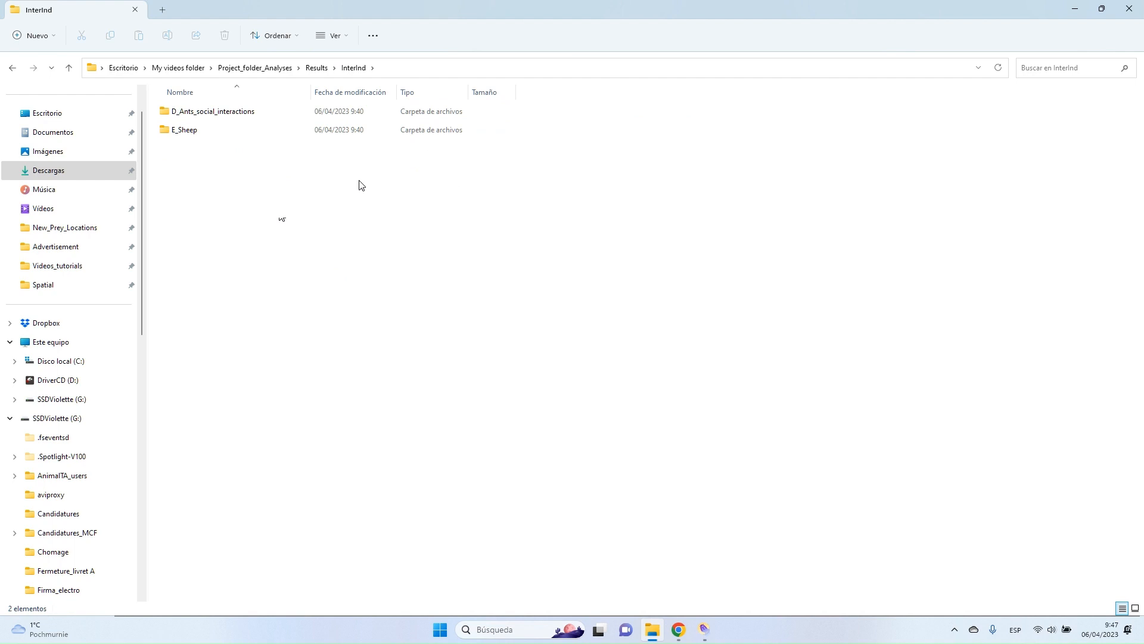
click(248, 113)
double_click(237, 112)
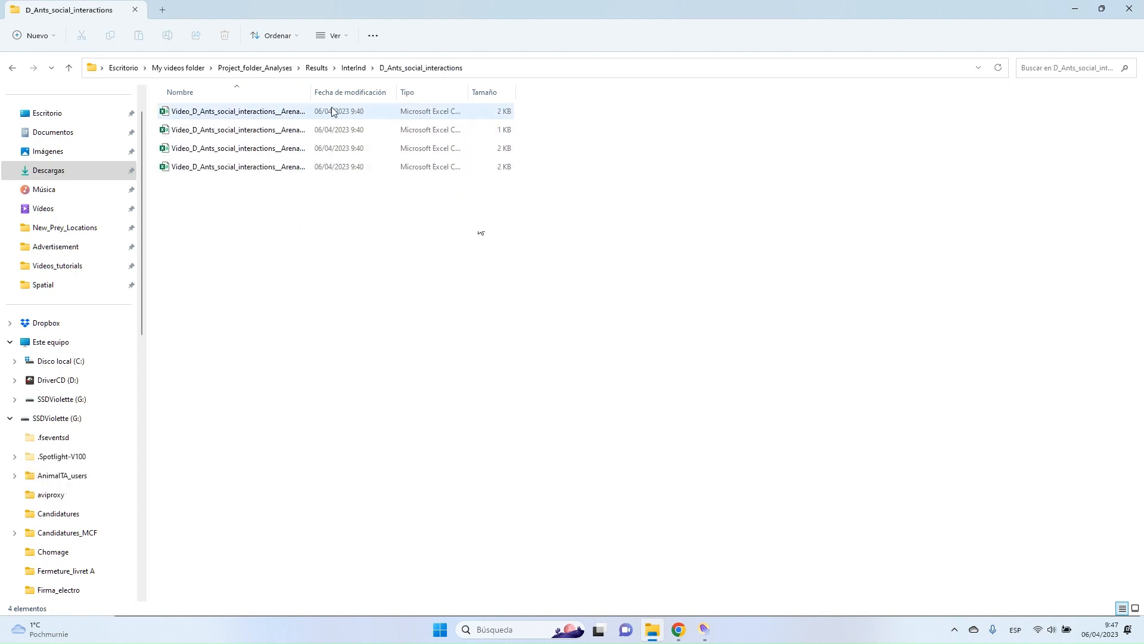
double_click(310, 92)
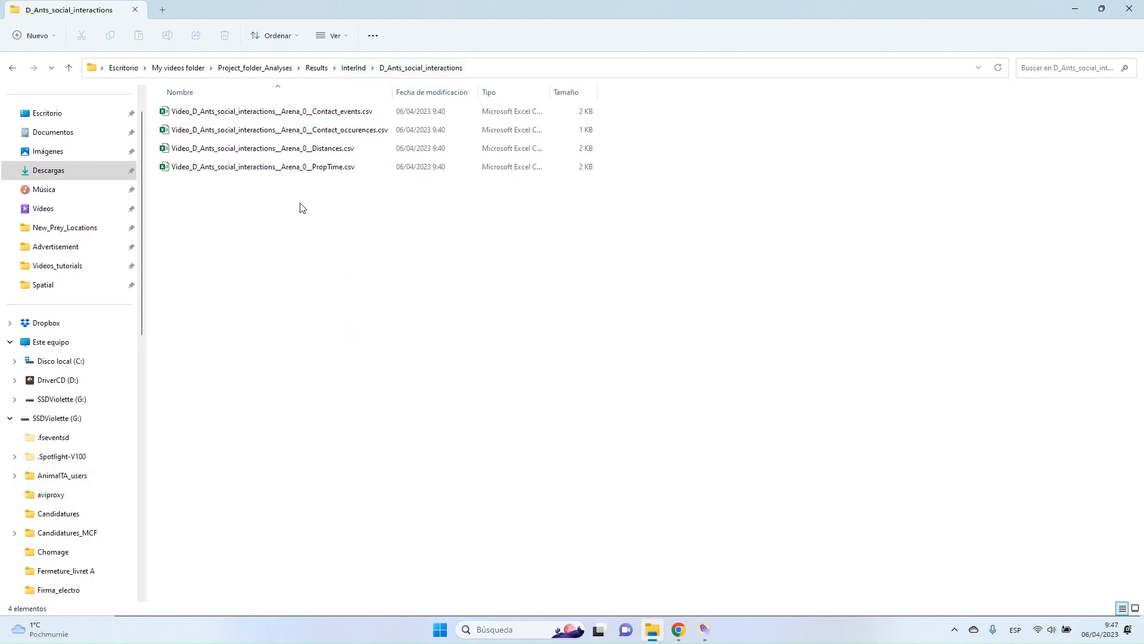
drag(306, 220, 324, 103)
click(275, 249)
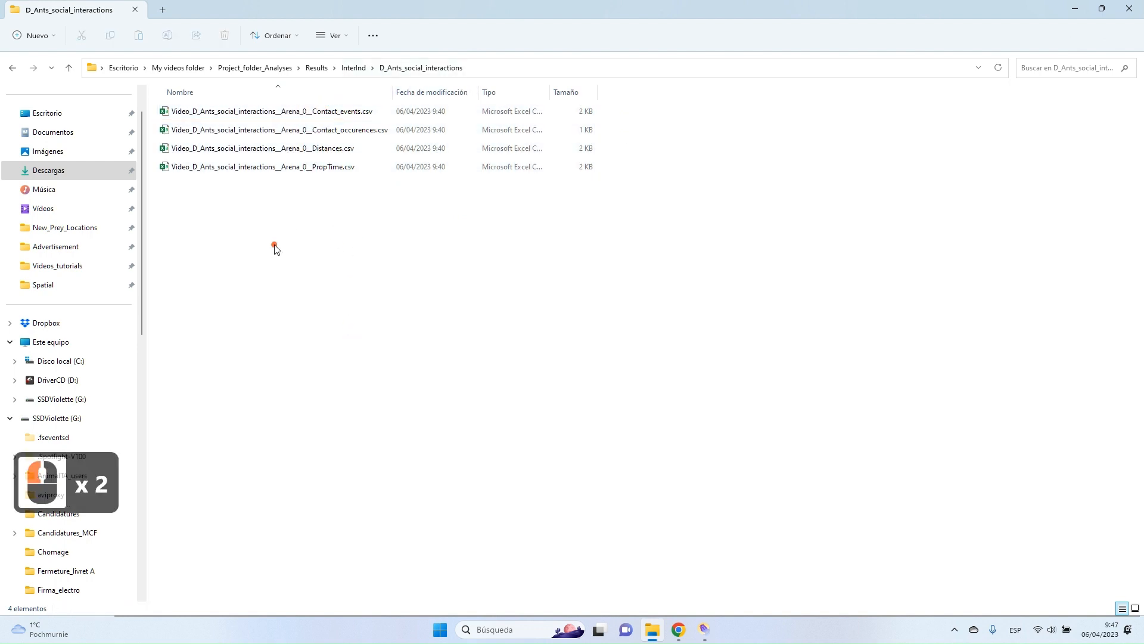
- Open Video_D_Ants_social_interactions__Arena_0__Contact_events.csv and examine the first contact's individuals, Duration and Beginning
double_click(345, 112)
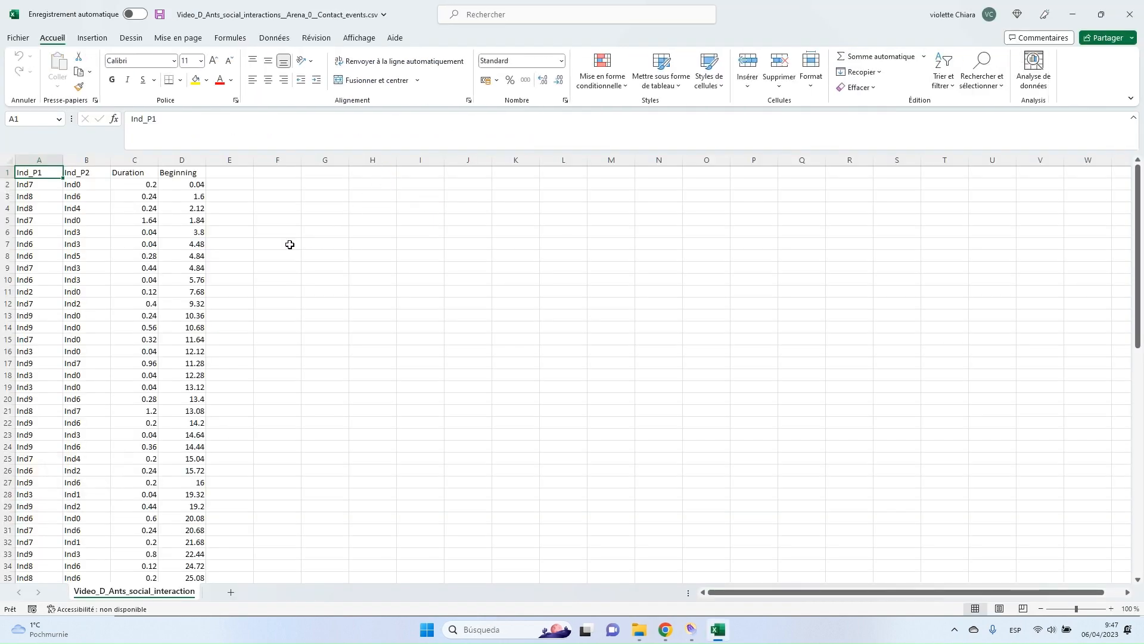
click(178, 232)
drag(43, 185, 76, 185)
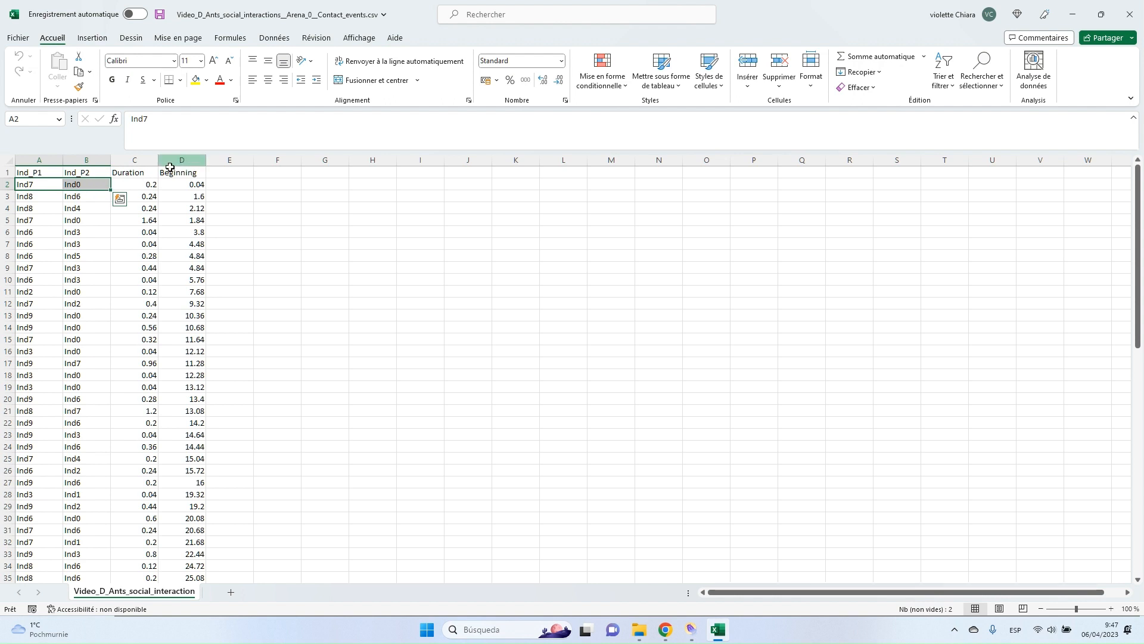
click(146, 185)
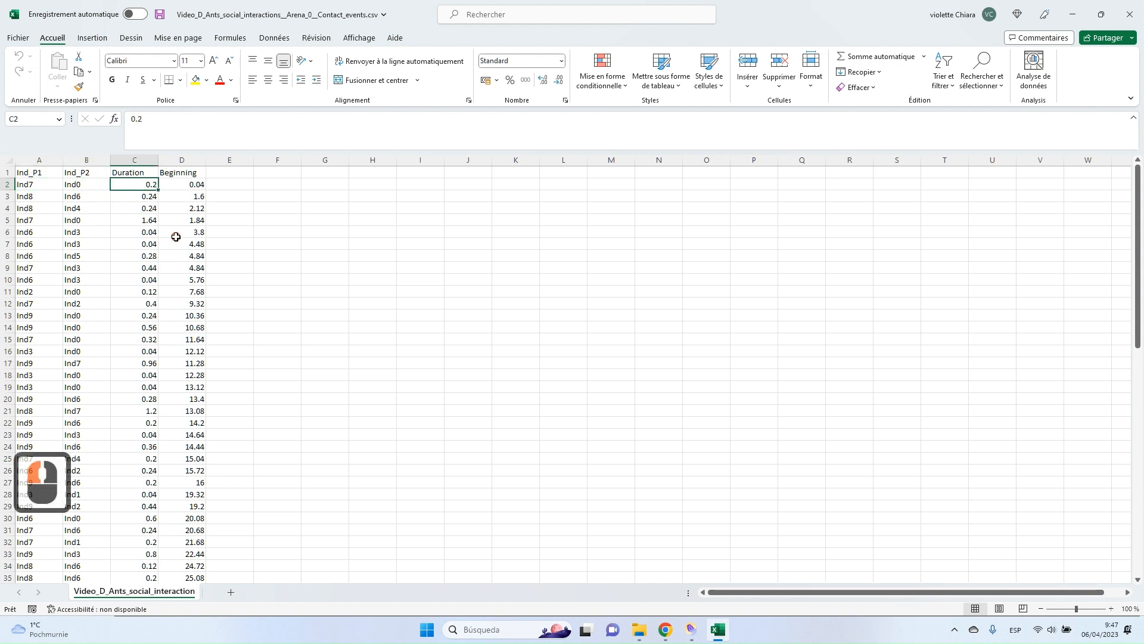
click(198, 187)
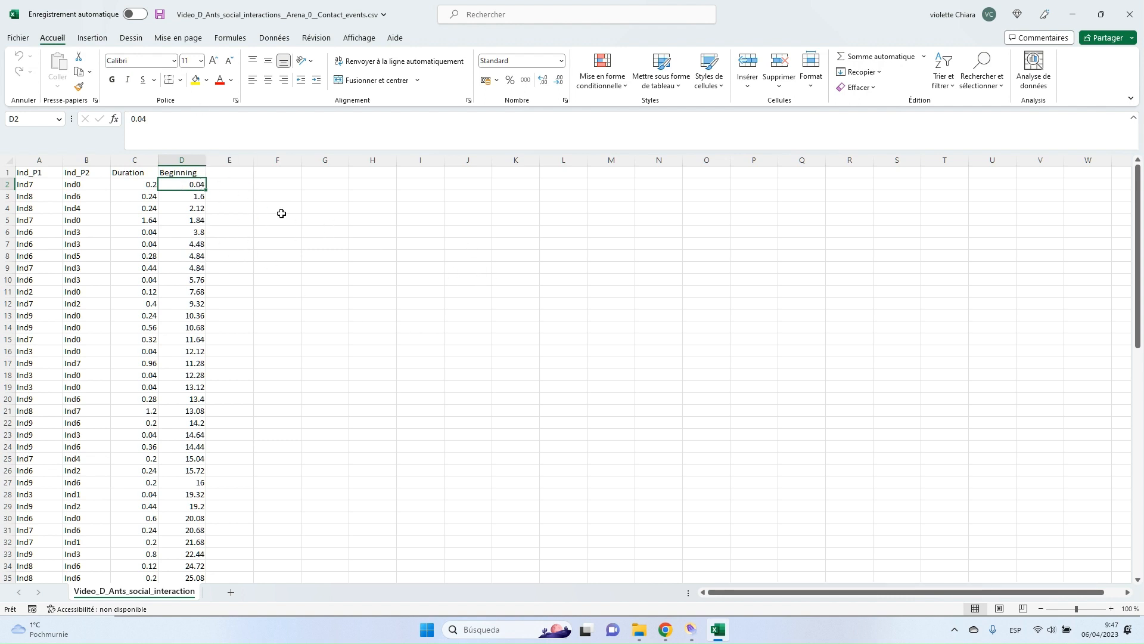
- Examine the Duration and Beginning of further ant contacts down the list, and close the contact events file
click(157, 219)
click(141, 258)
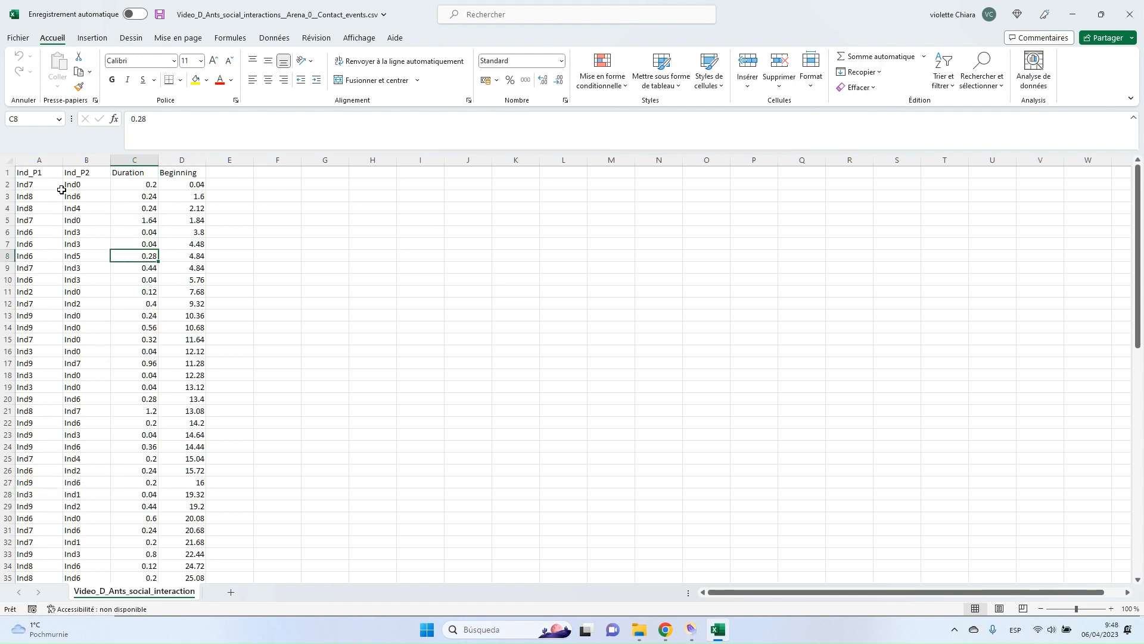
click(145, 184)
click(135, 246)
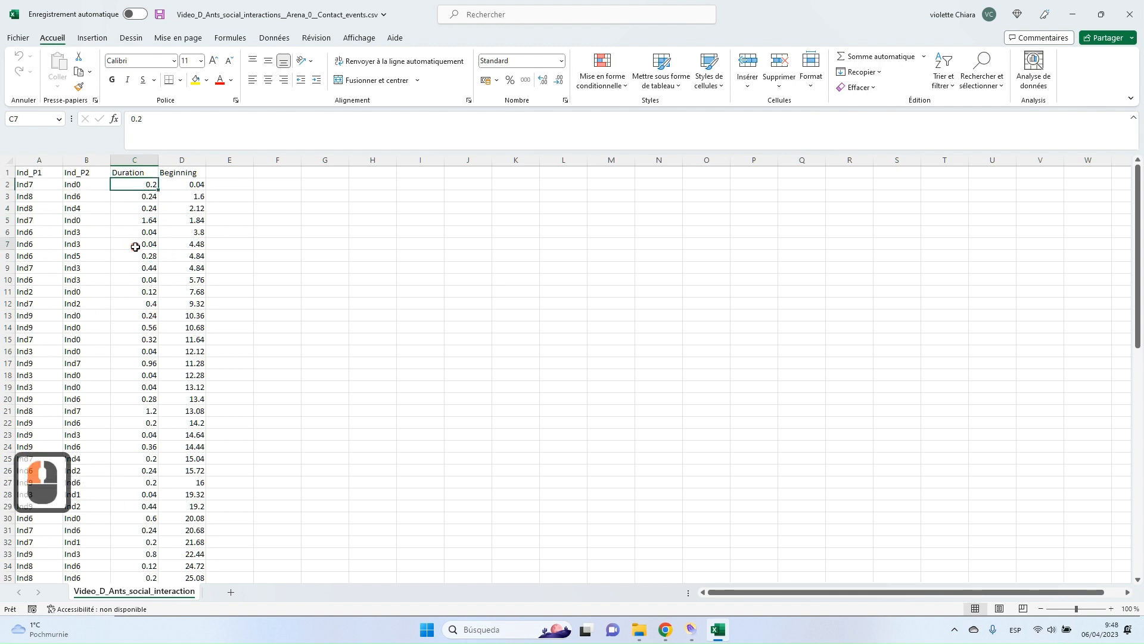
click(196, 255)
click(128, 268)
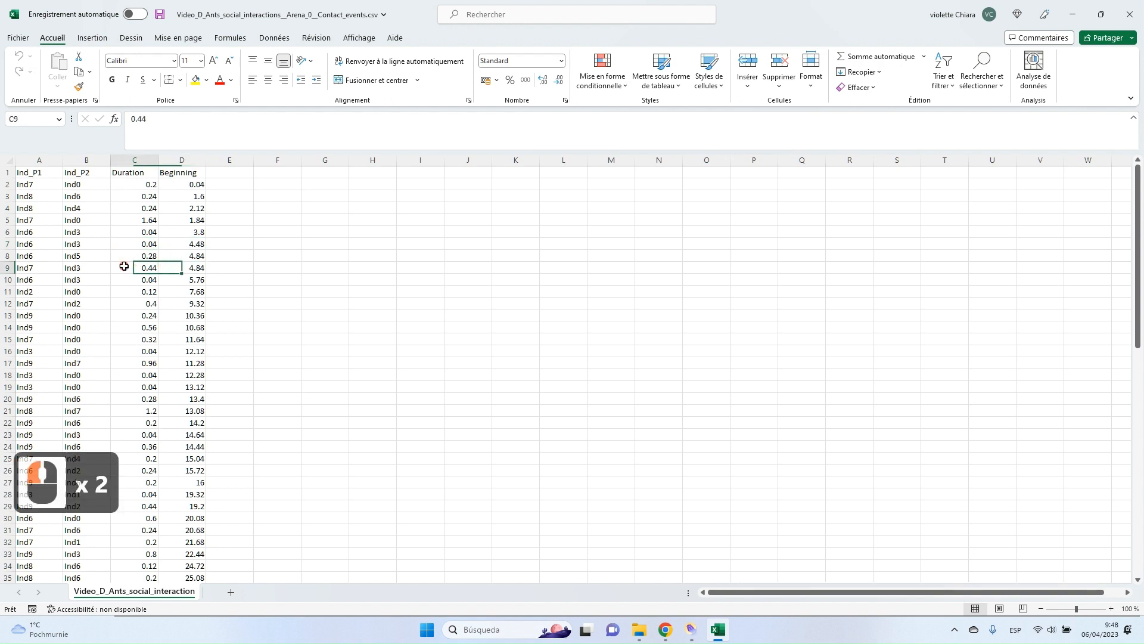
click(199, 267)
click(198, 267)
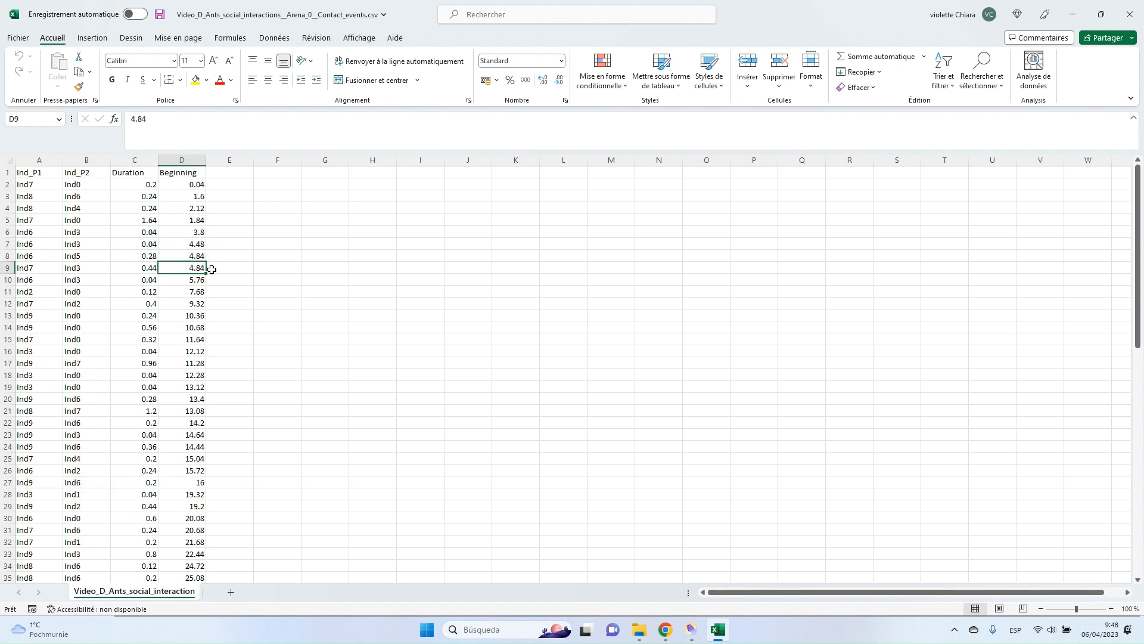
scroll(241, 321, down, 3)
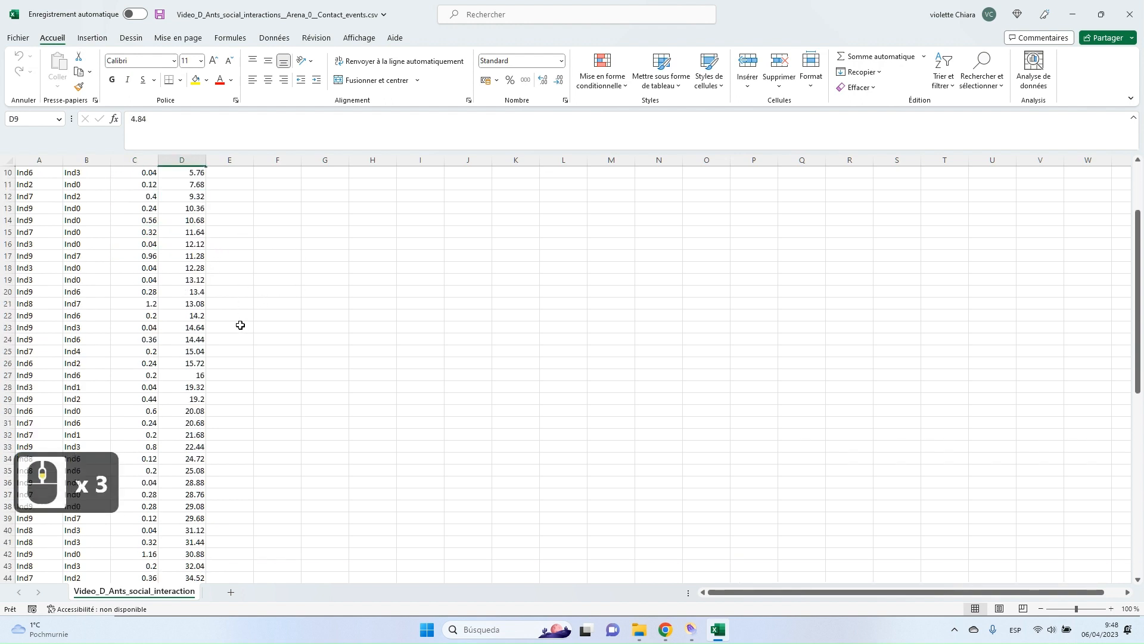
scroll(222, 319, up, 3)
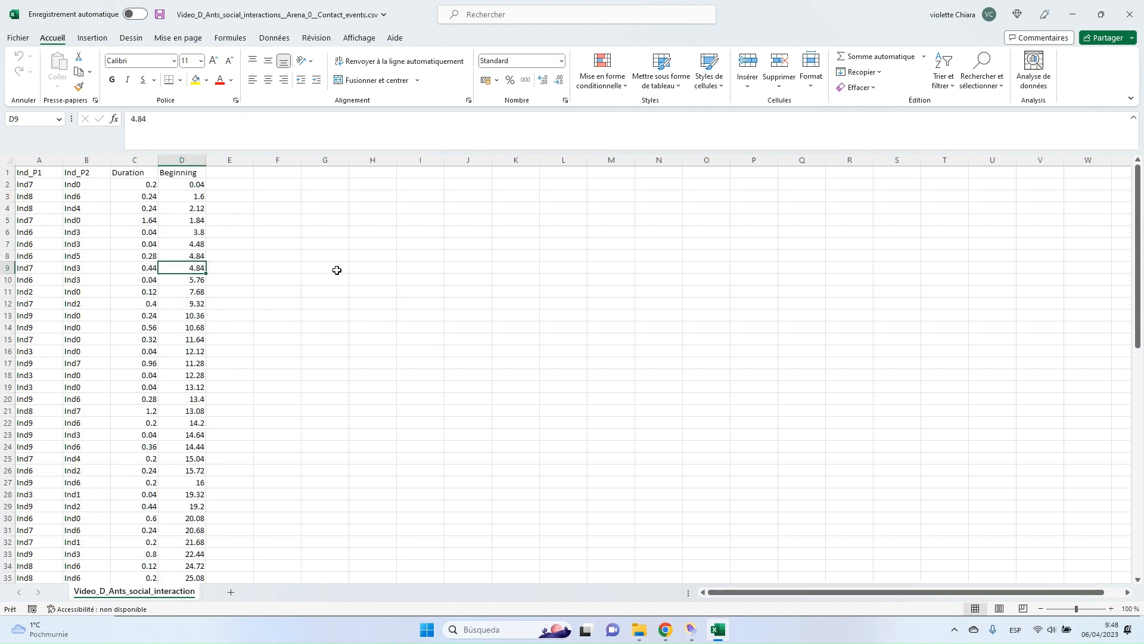
click(1130, 13)
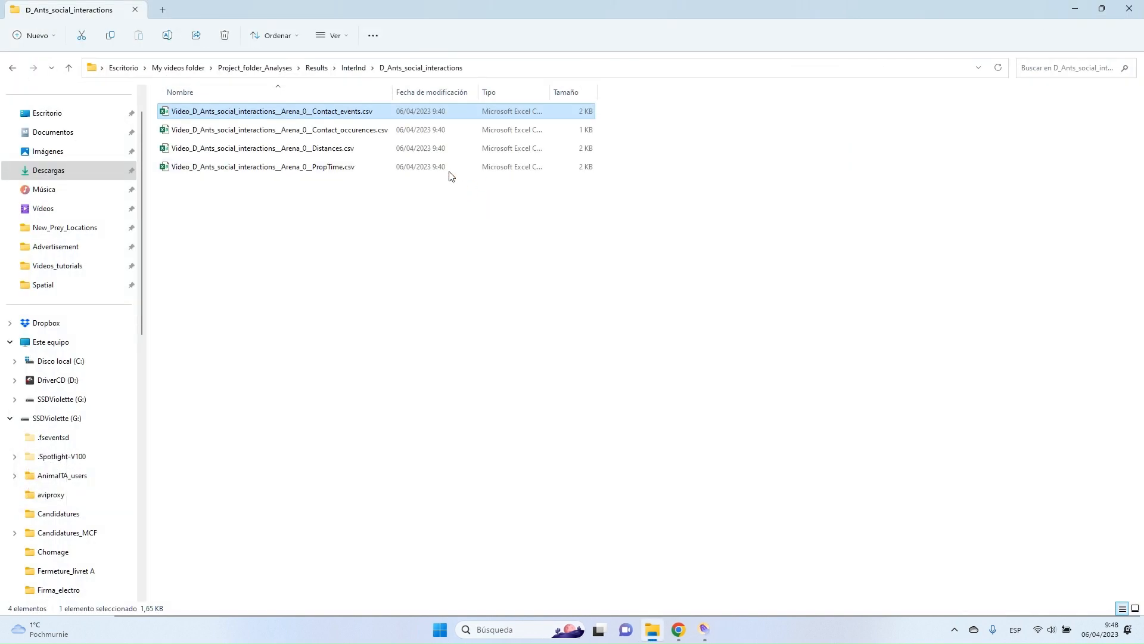
- Open Video_D_Ants_social_interactions__Arena_0__Contact_occurences.csv and examine the number of contacts between Ind3 and Ind0
double_click(362, 132)
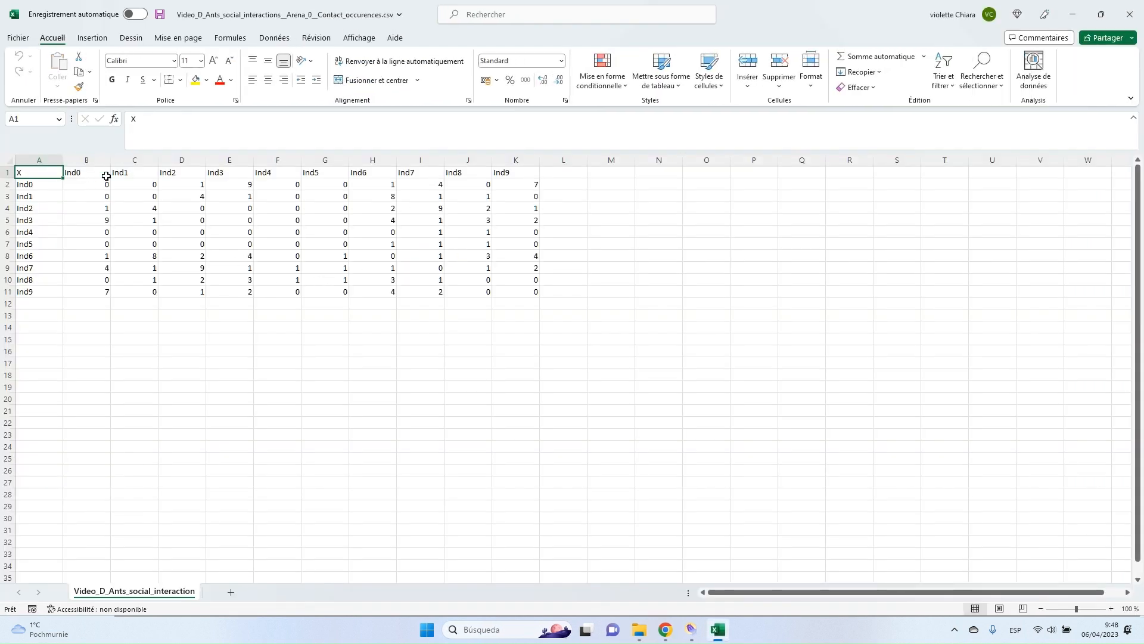
click(33, 182)
drag(37, 223, 102, 221)
click(90, 221)
drag(20, 222, 94, 223)
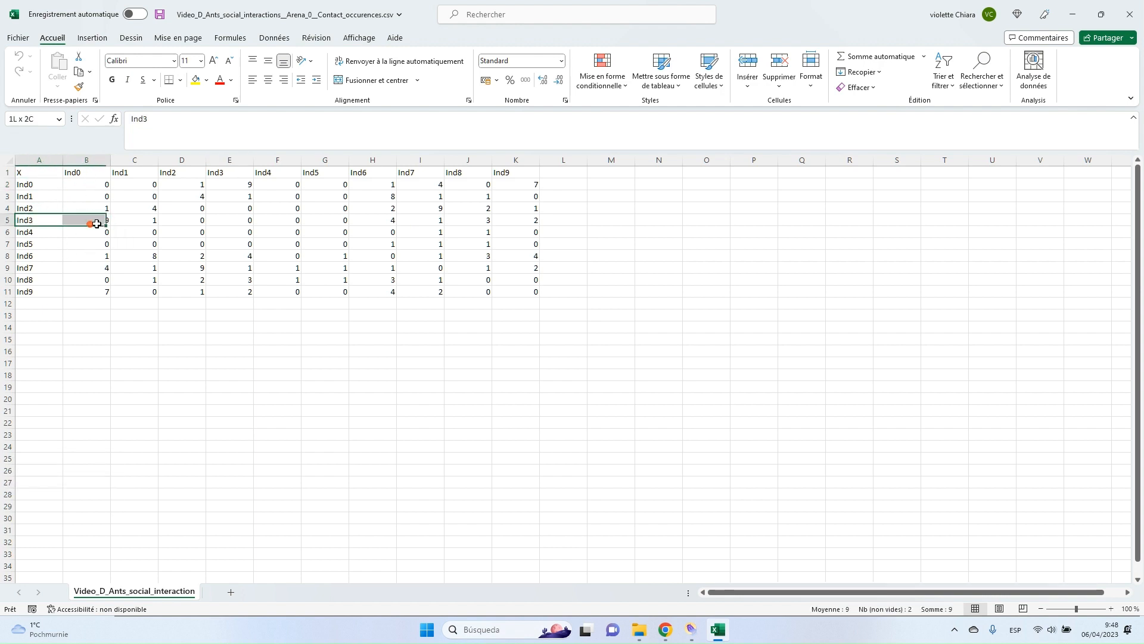
click(94, 222)
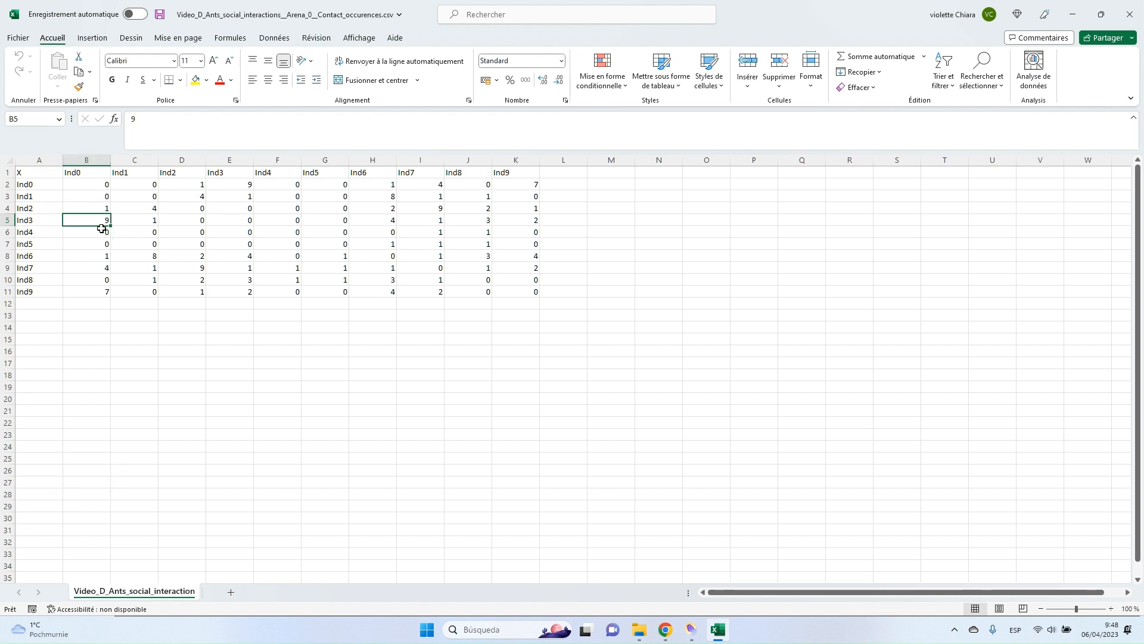
- Examine the contact counts for Ind9 with Ind0, Ind7 with Ind2 and Ind9 with Ind1, and close the file
click(92, 290)
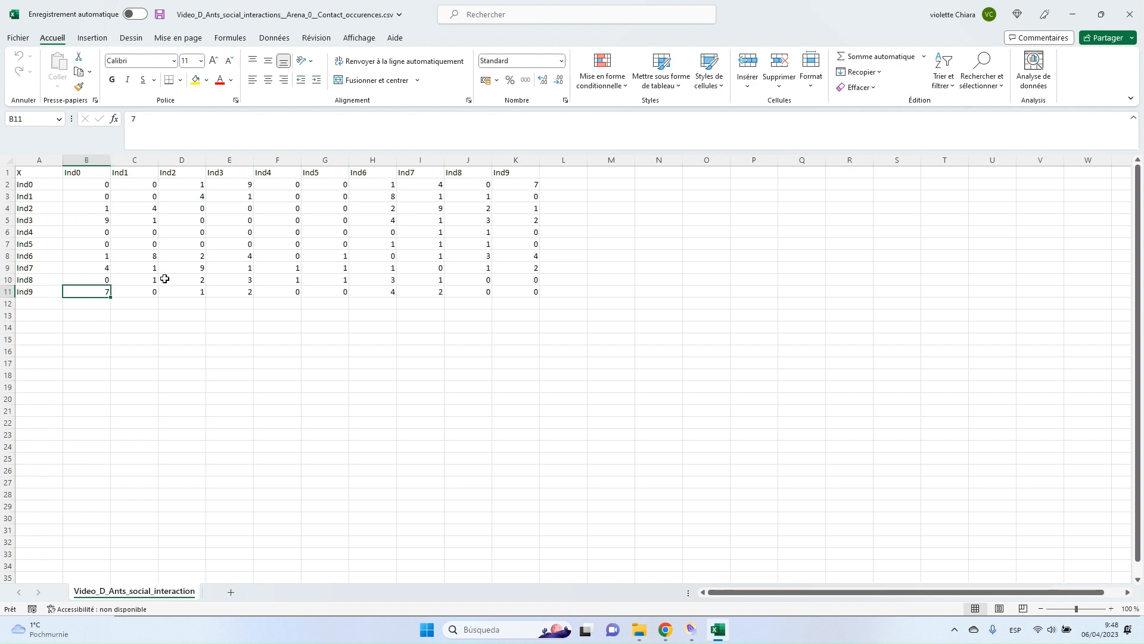
click(201, 266)
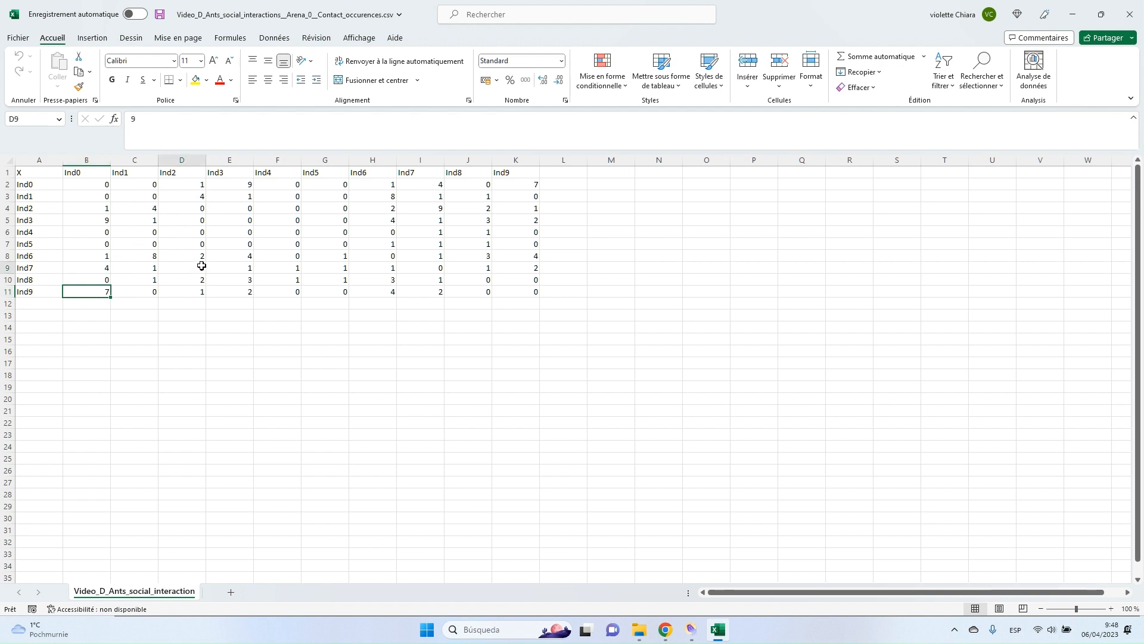
click(151, 288)
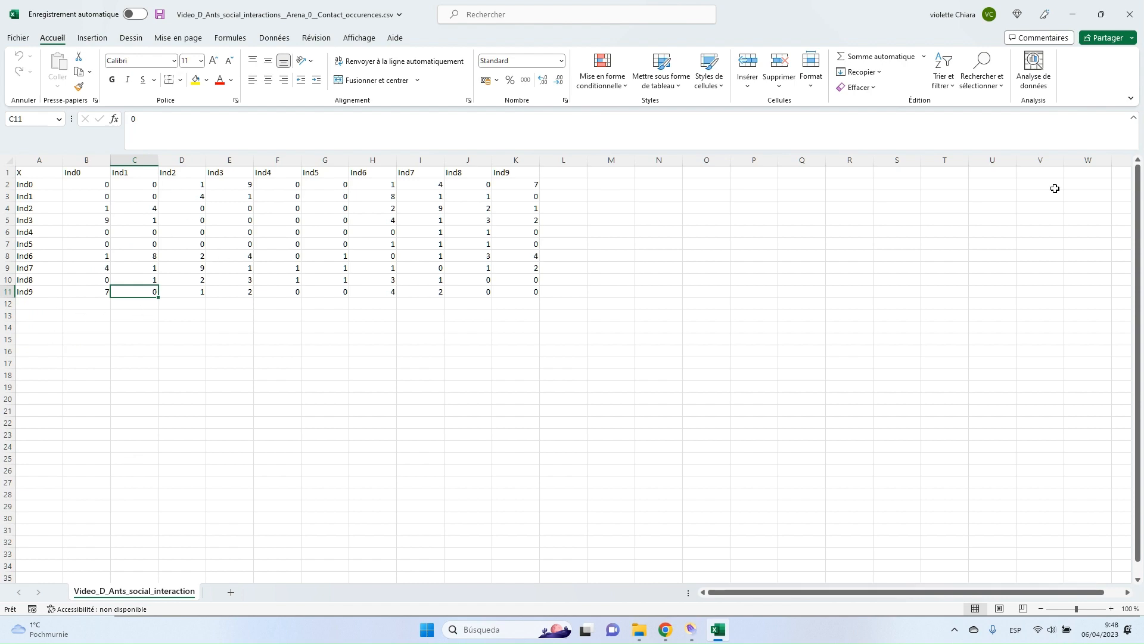
click(1130, 14)
- View the pairwise matrices in the ants' Arena_0 Distances.csv and PropTime.csv files, closing each one after inspection
double_click(316, 149)
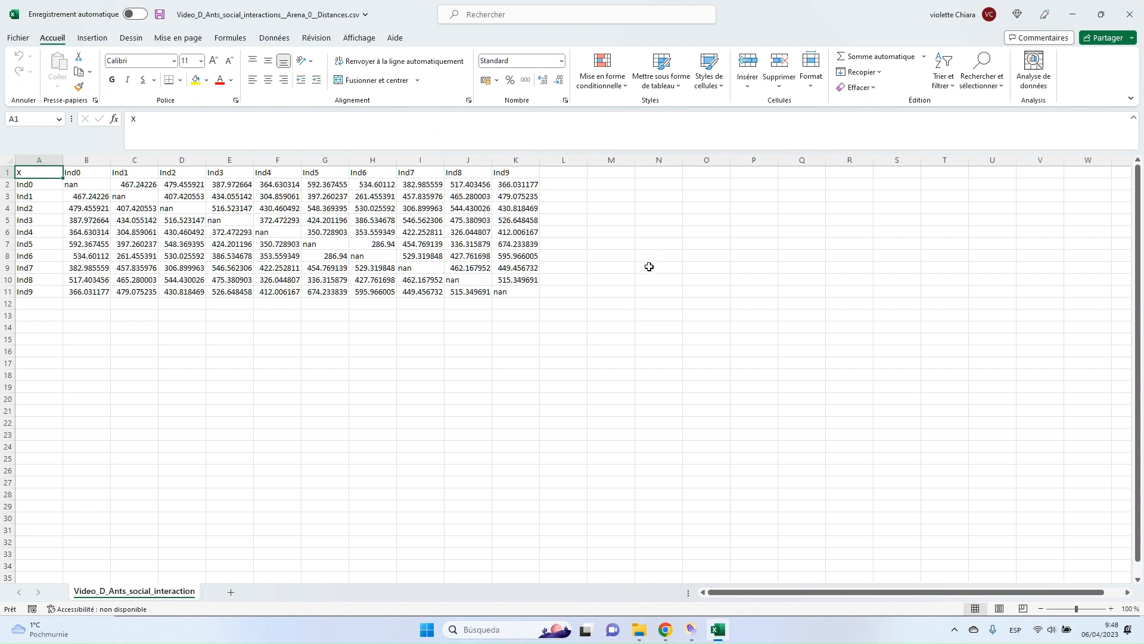
click(1130, 13)
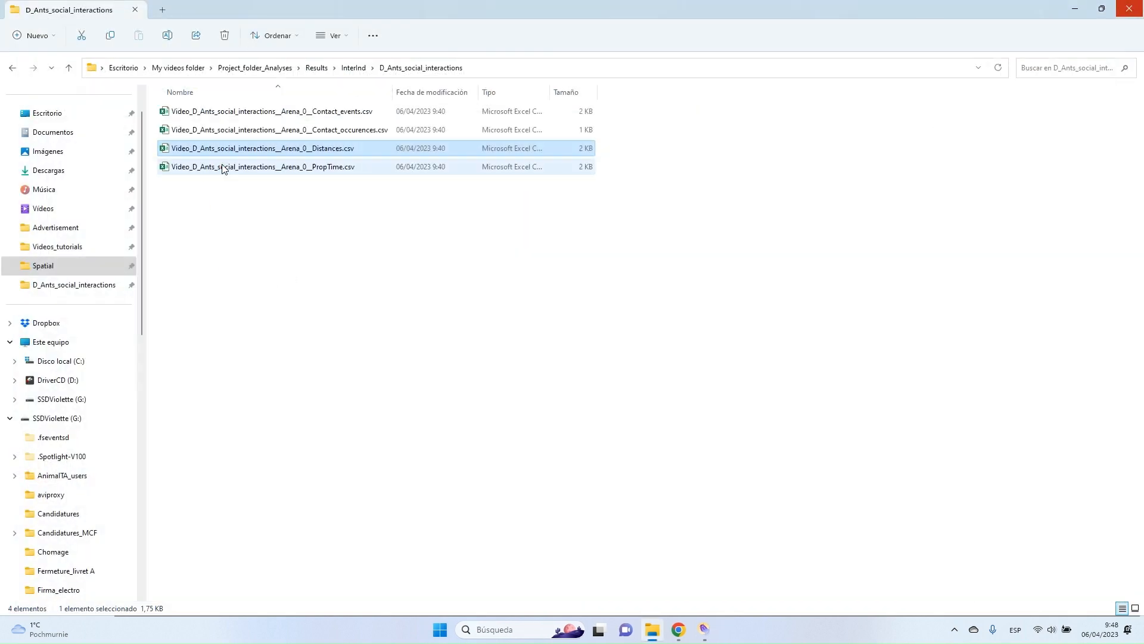
double_click(318, 170)
click(240, 374)
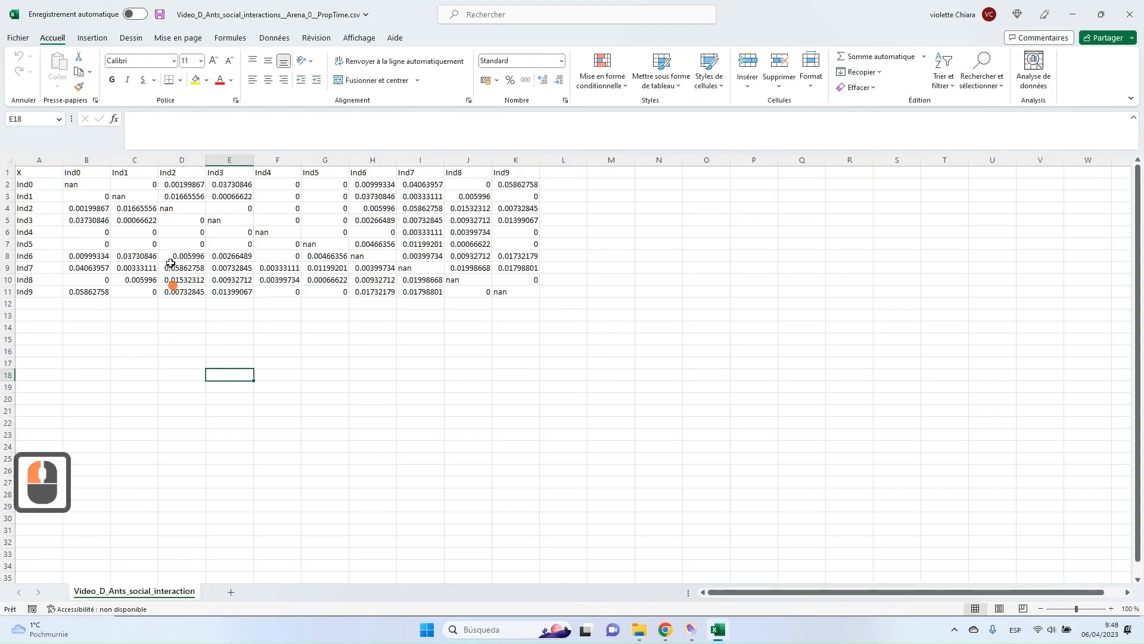
click(120, 290)
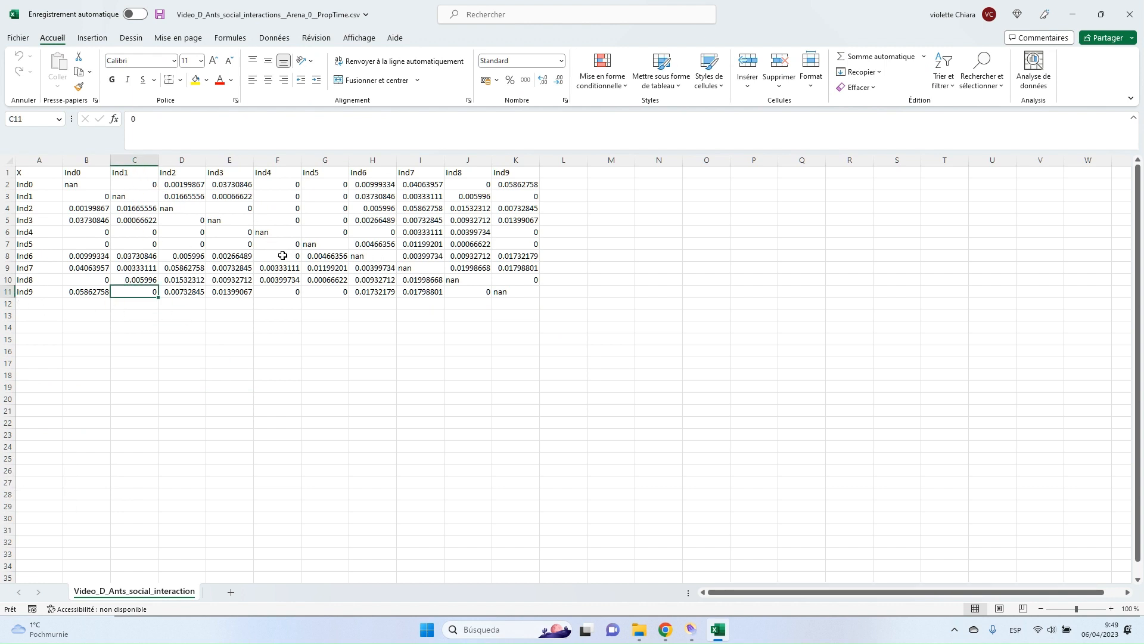
click(1130, 13)
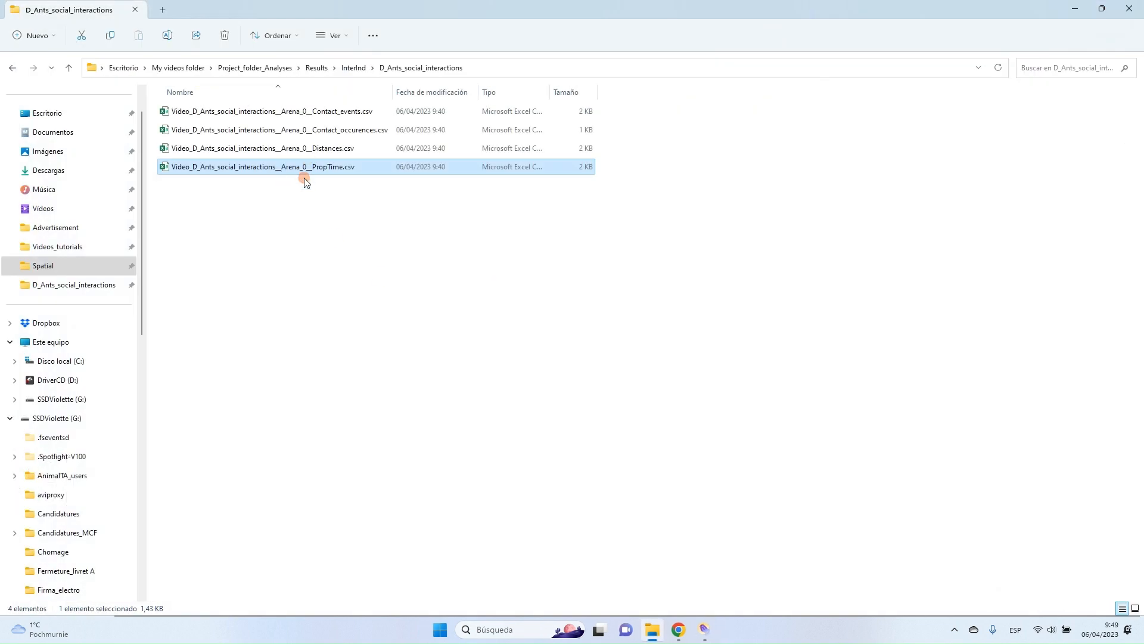
- Return to the Results folder and open its Detailed_data folder
click(352, 68)
click(318, 68)
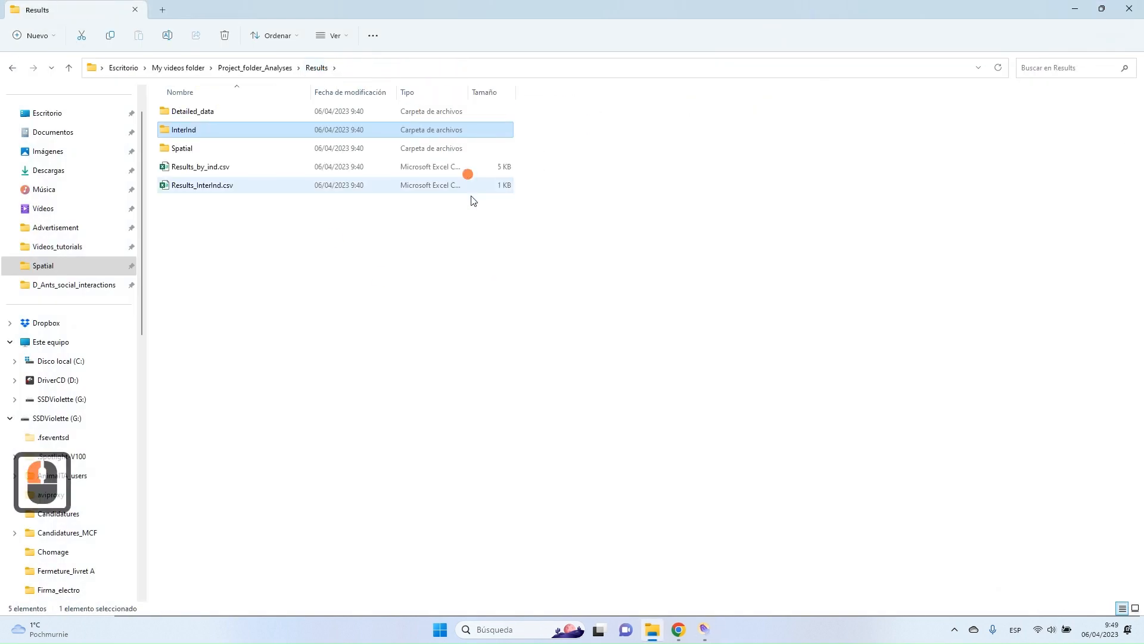
double_click(211, 111)
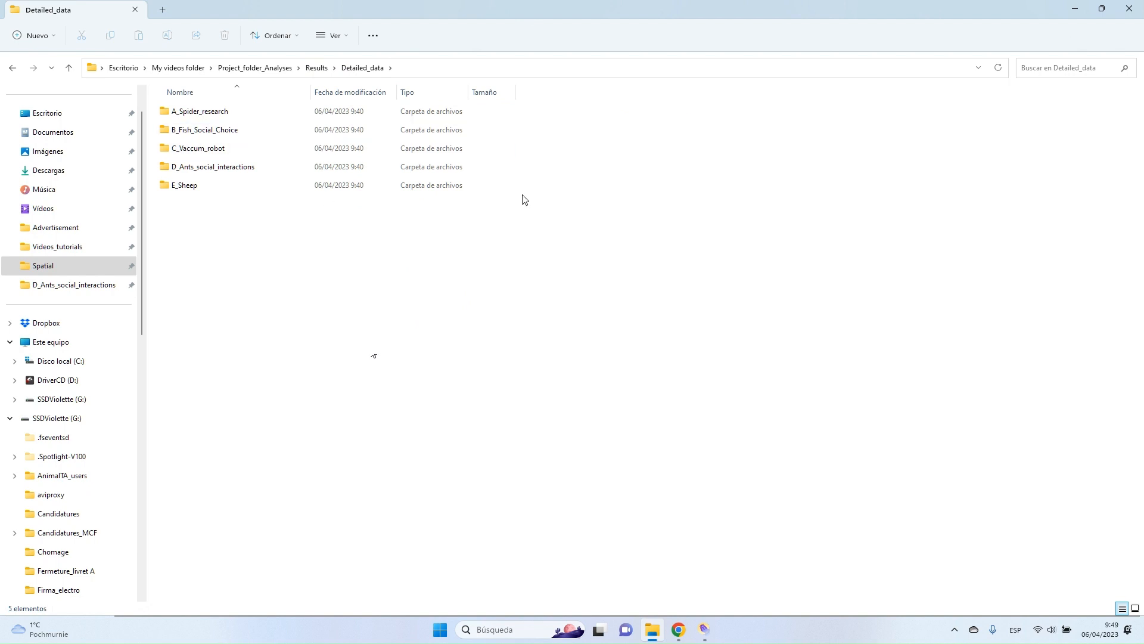
- Open Arena_0Ind0.csv in the B_Fish_Social_Choice folder and examine its Time, X_Smoothed and Y_Smoothed columns
double_click(232, 130)
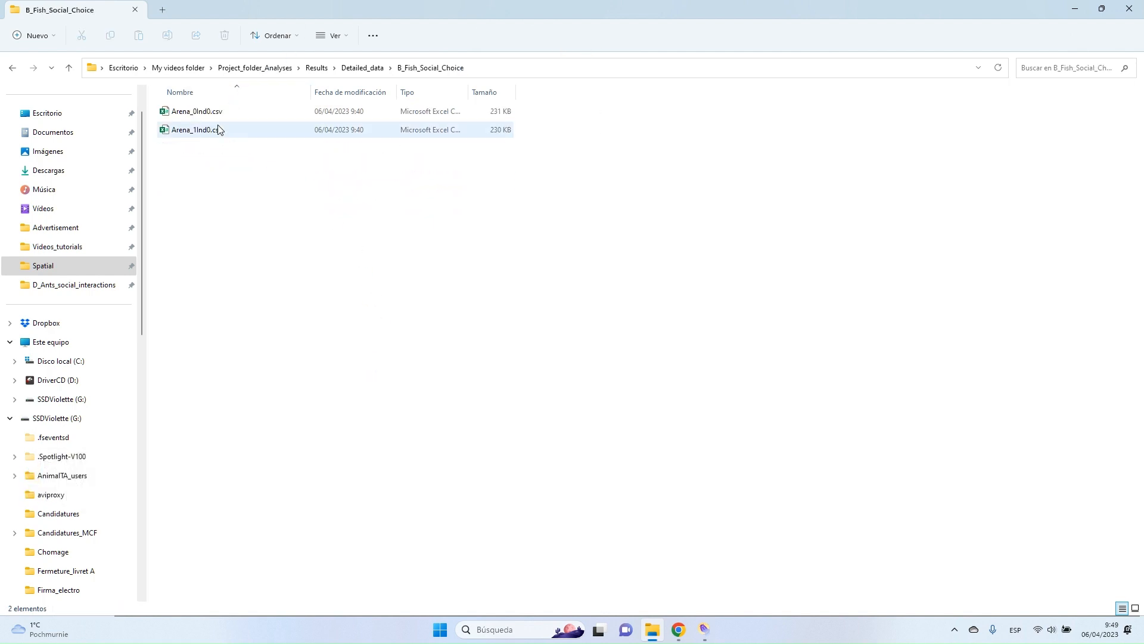
double_click(192, 112)
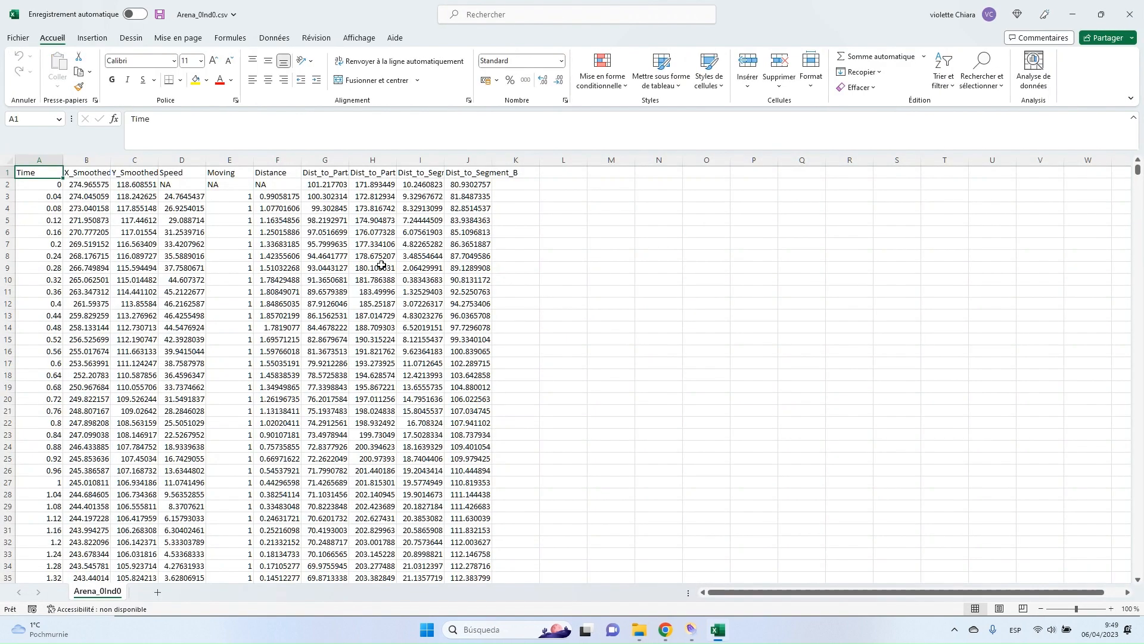
click(325, 255)
click(44, 173)
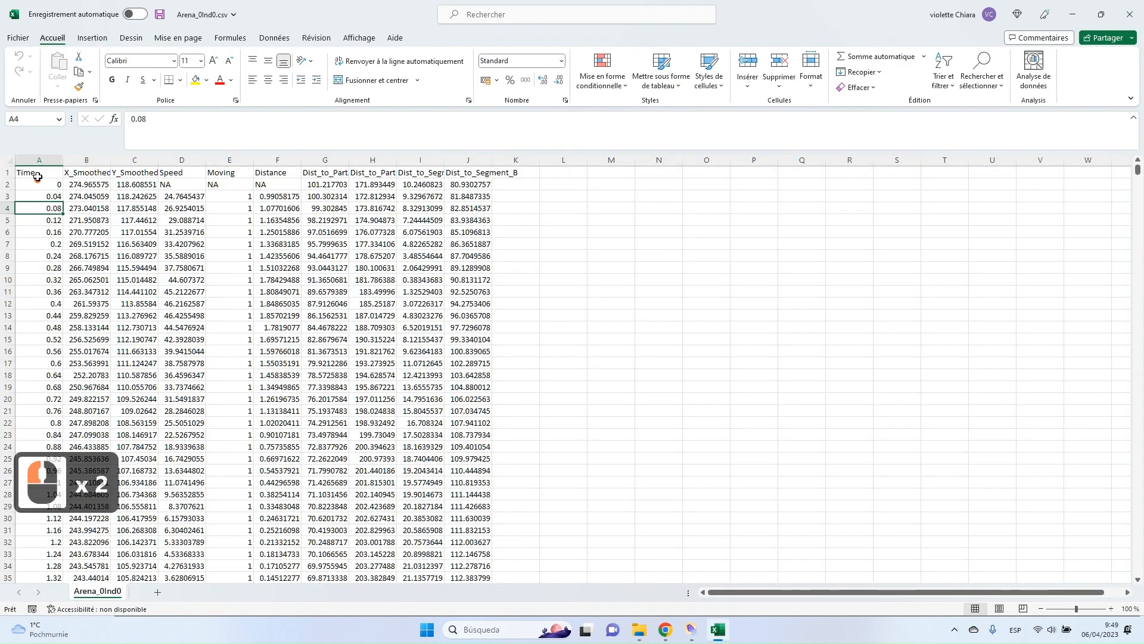
click(95, 172)
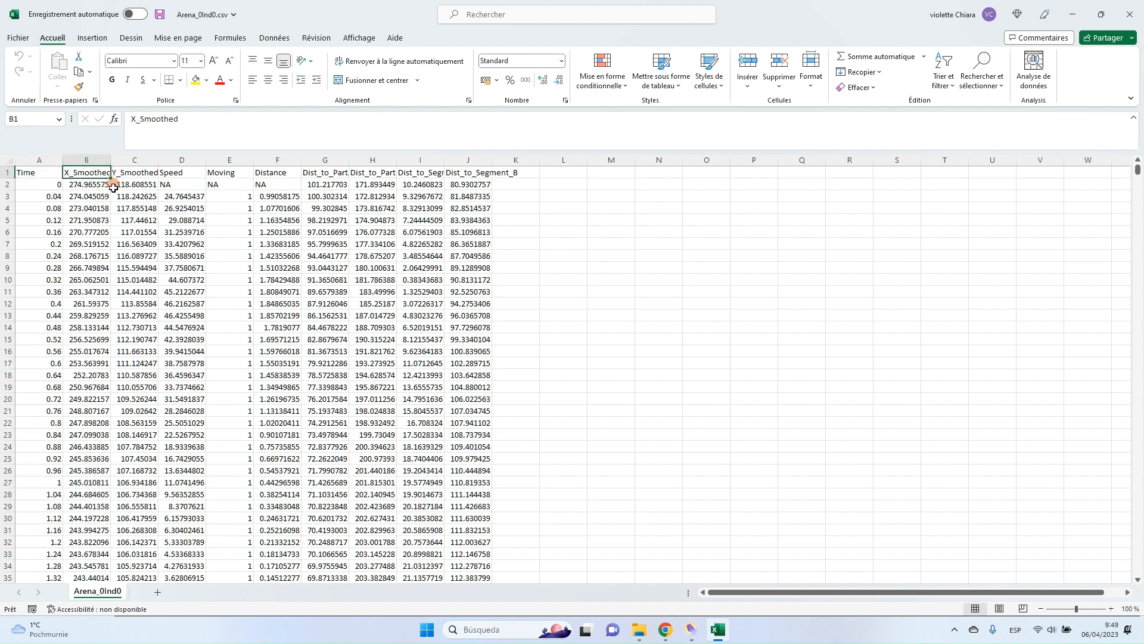
click(134, 171)
drag(97, 173, 136, 173)
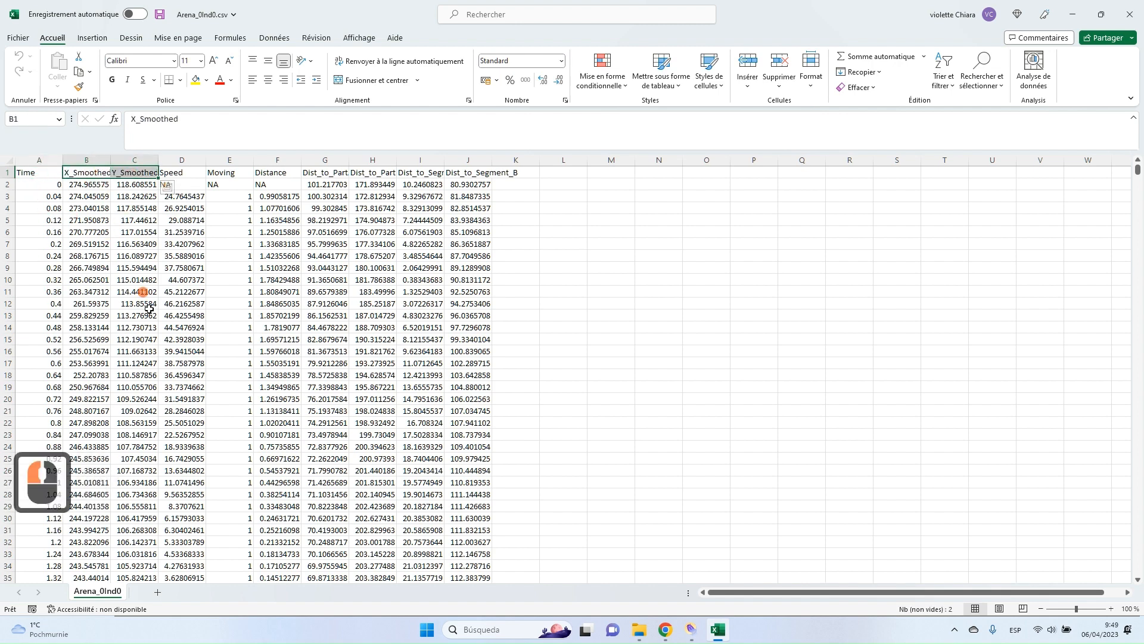
click(97, 192)
drag(94, 171, 132, 173)
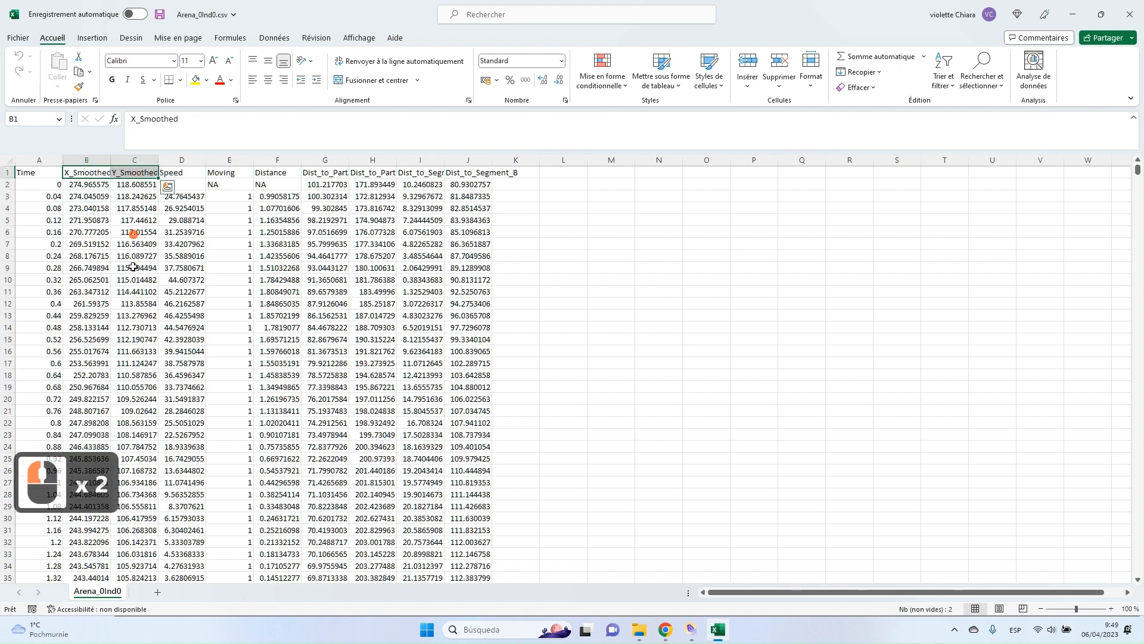
click(138, 213)
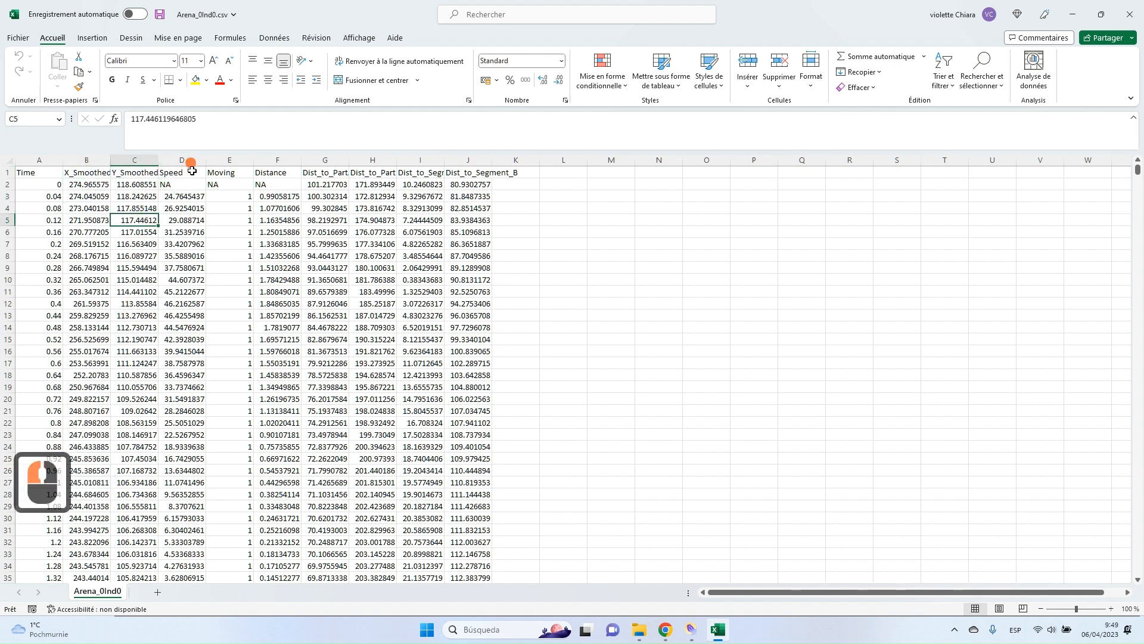
- Examine the fish's frame-by-frame Speed, Moving and Distance values
click(188, 173)
click(183, 193)
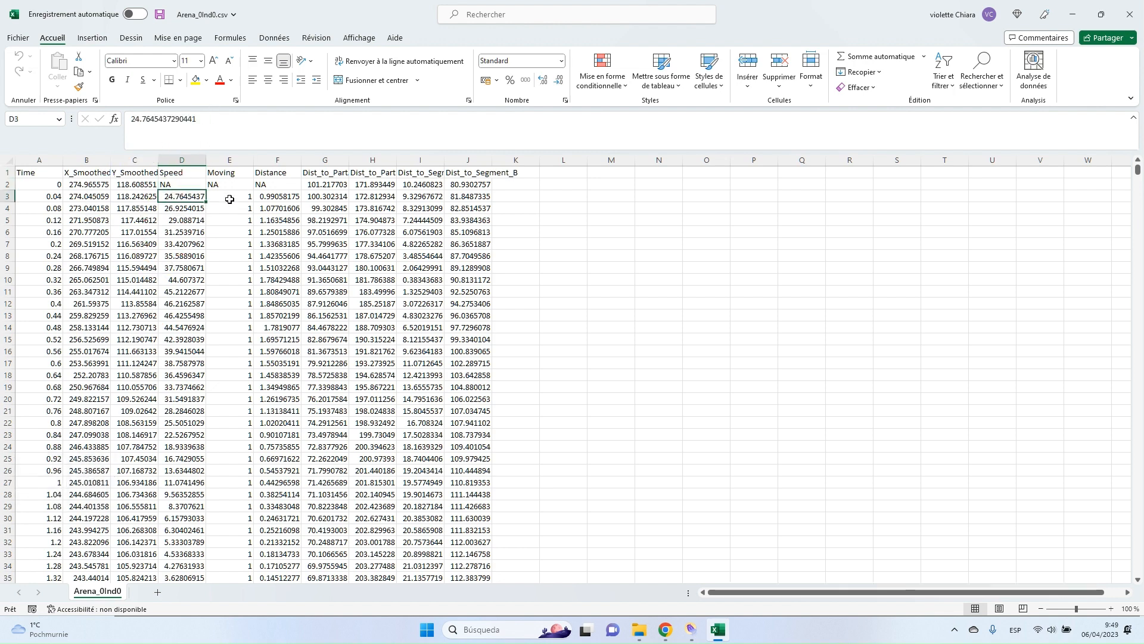
key(Right)
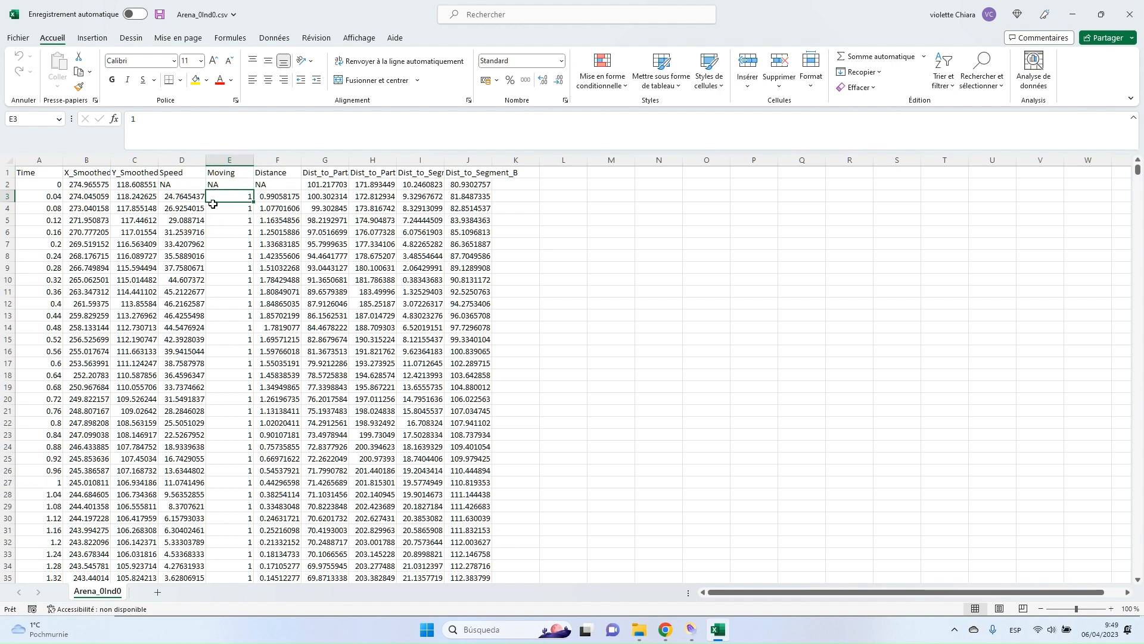
click(263, 199)
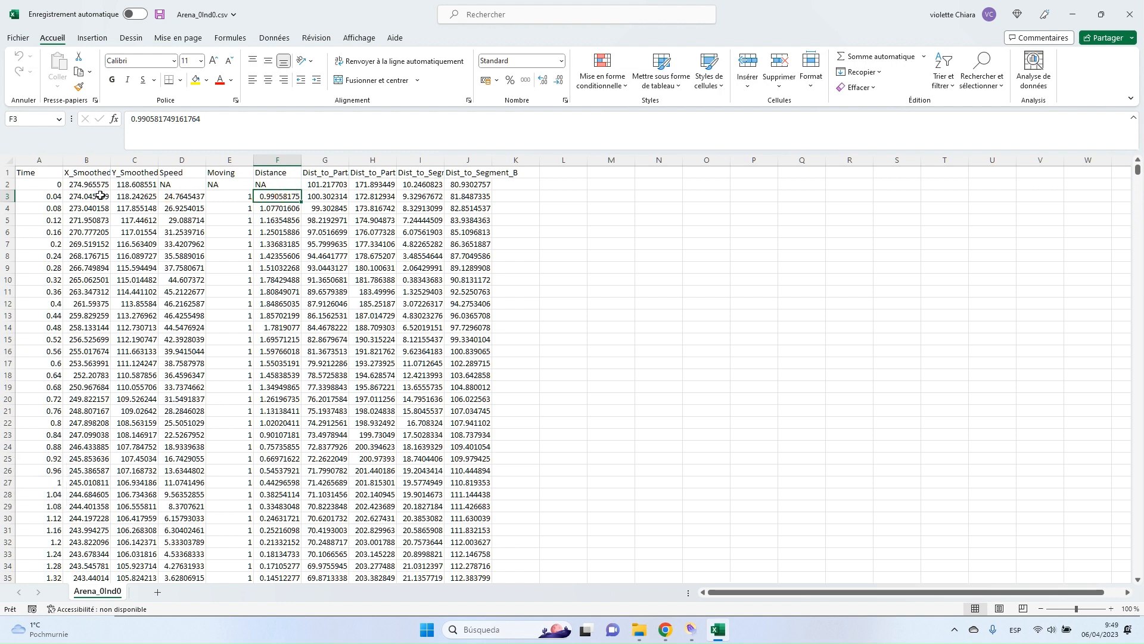
- Fit the widths of the Dist_to_PartA through Dist_to_Segment_B columns, examine them, and close the file without saving
double_click(350, 159)
drag(329, 160, 477, 160)
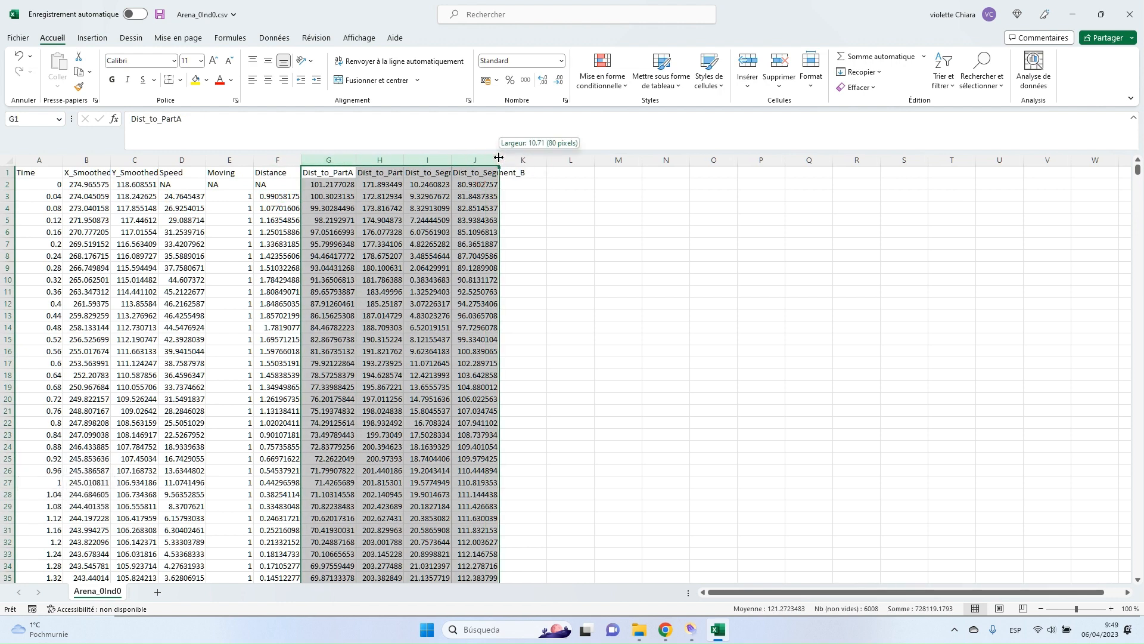
double_click(499, 160)
click(544, 265)
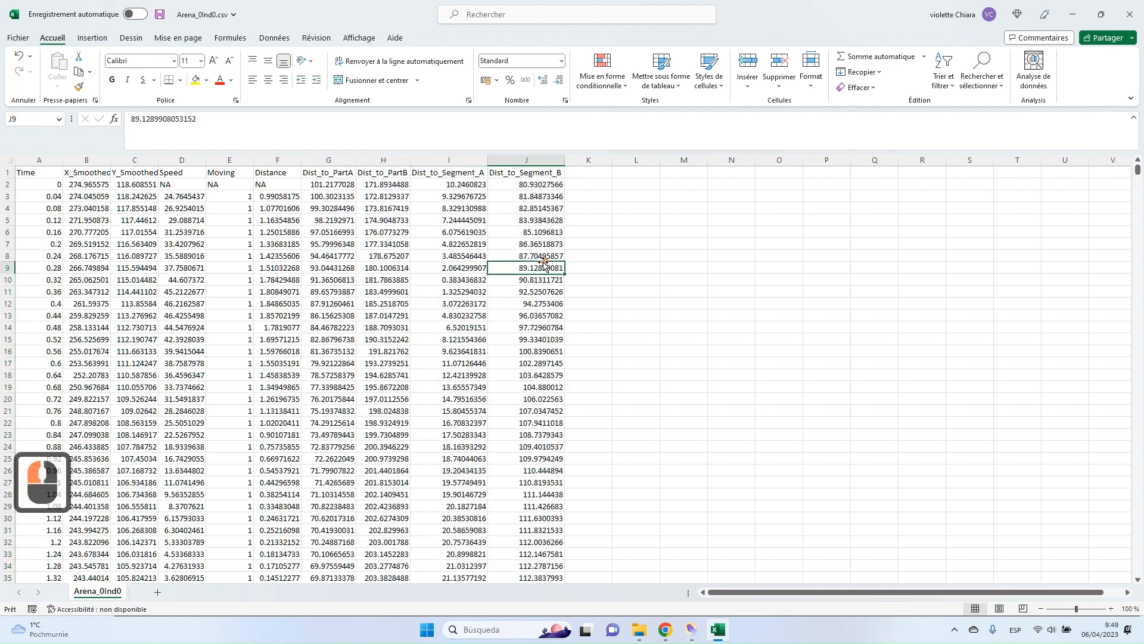
click(340, 182)
click(348, 175)
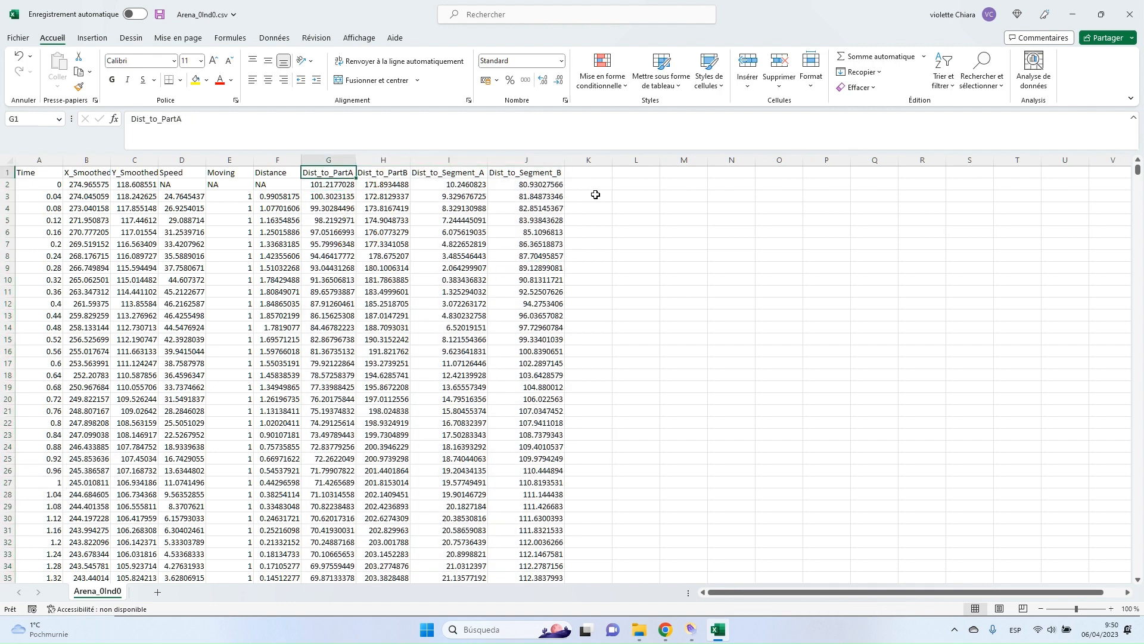
click(1129, 14)
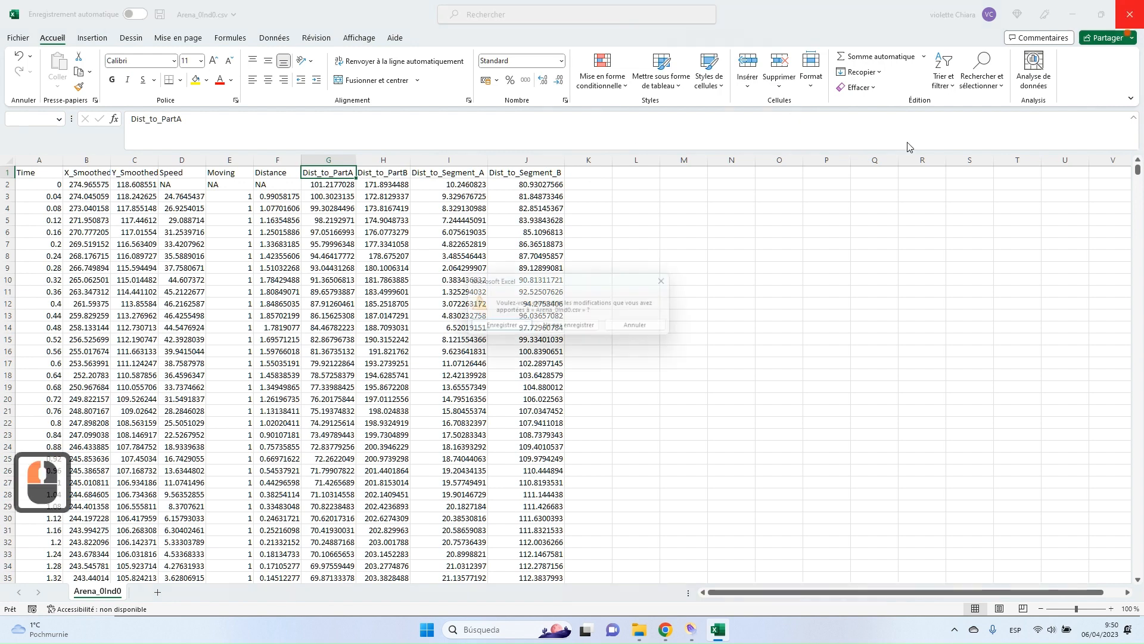
click(571, 327)
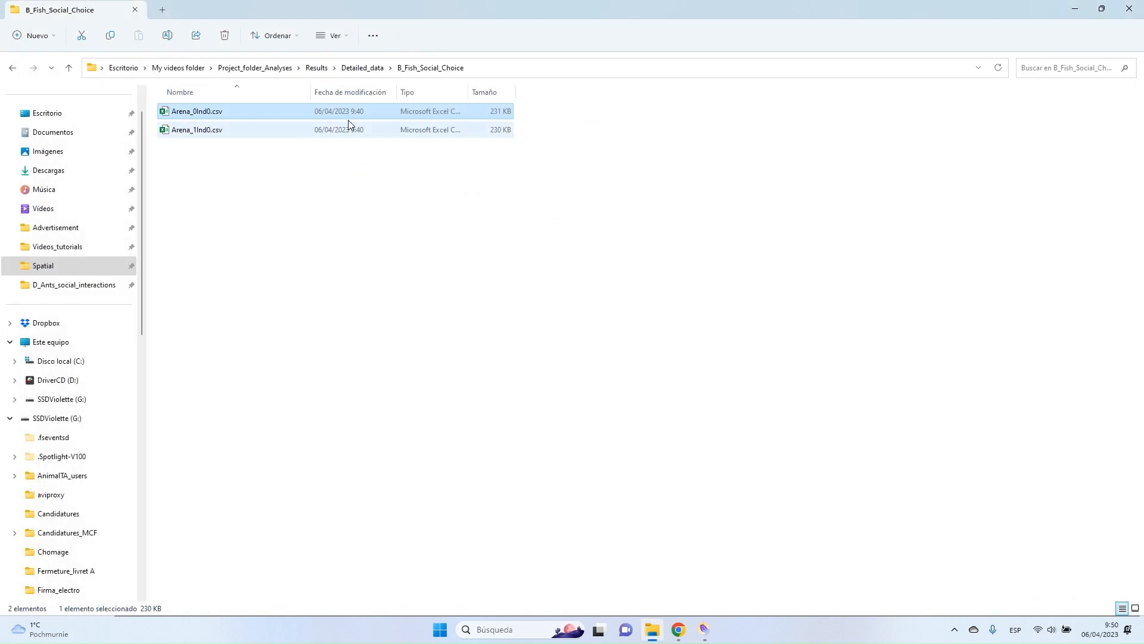
- Return to Detailed_data and open Arena_0Ind0.csv in the D_Ants_social_interactions folder
click(360, 68)
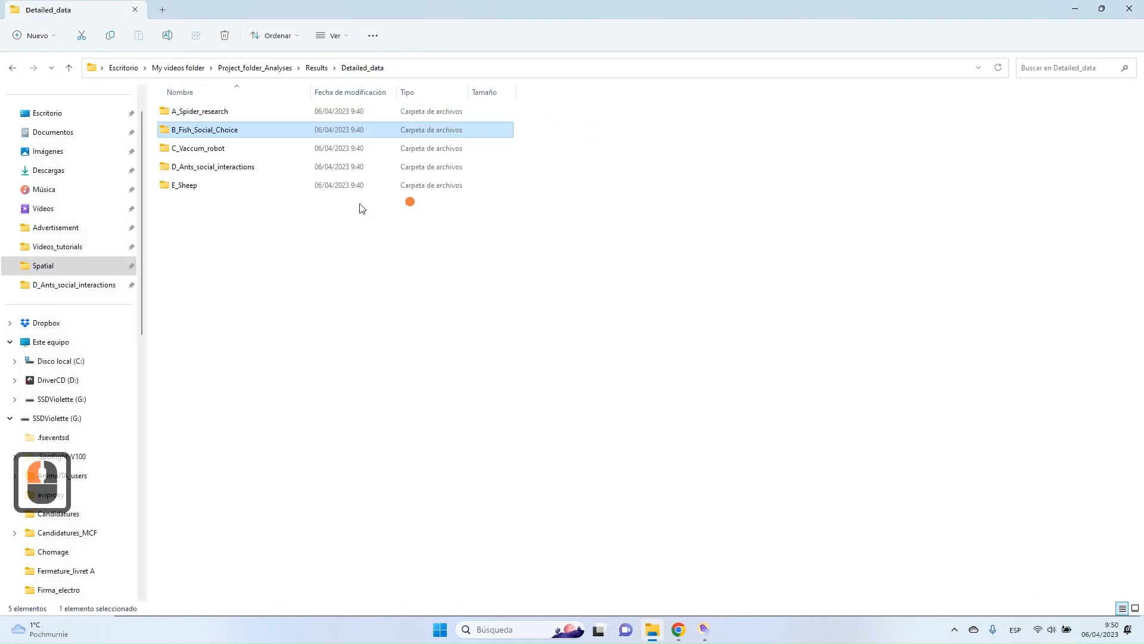
double_click(216, 166)
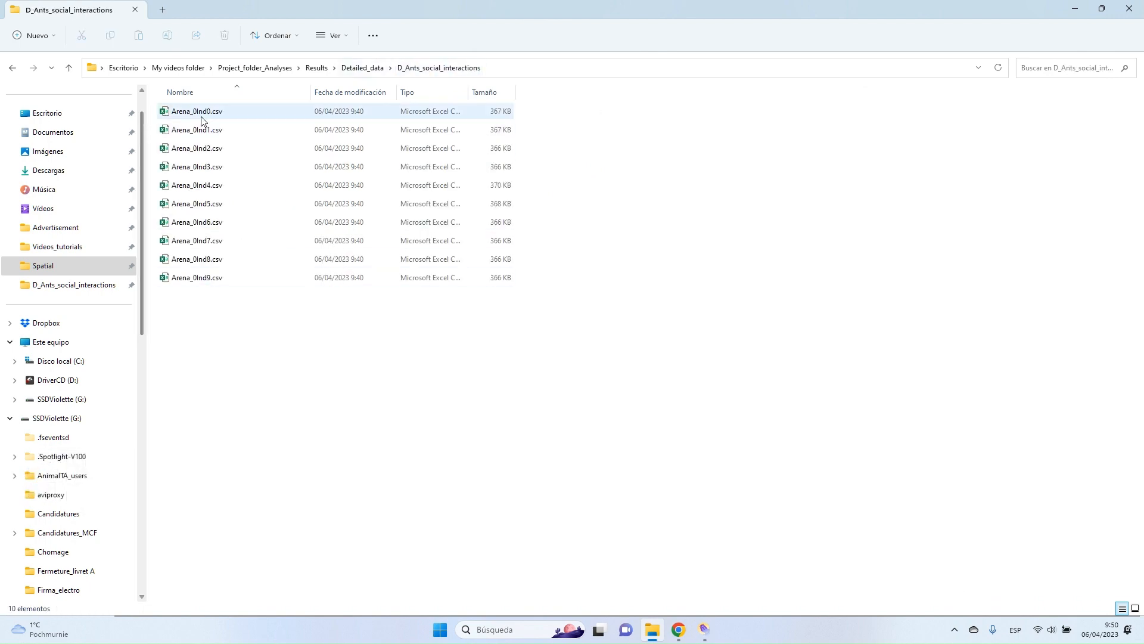
double_click(211, 112)
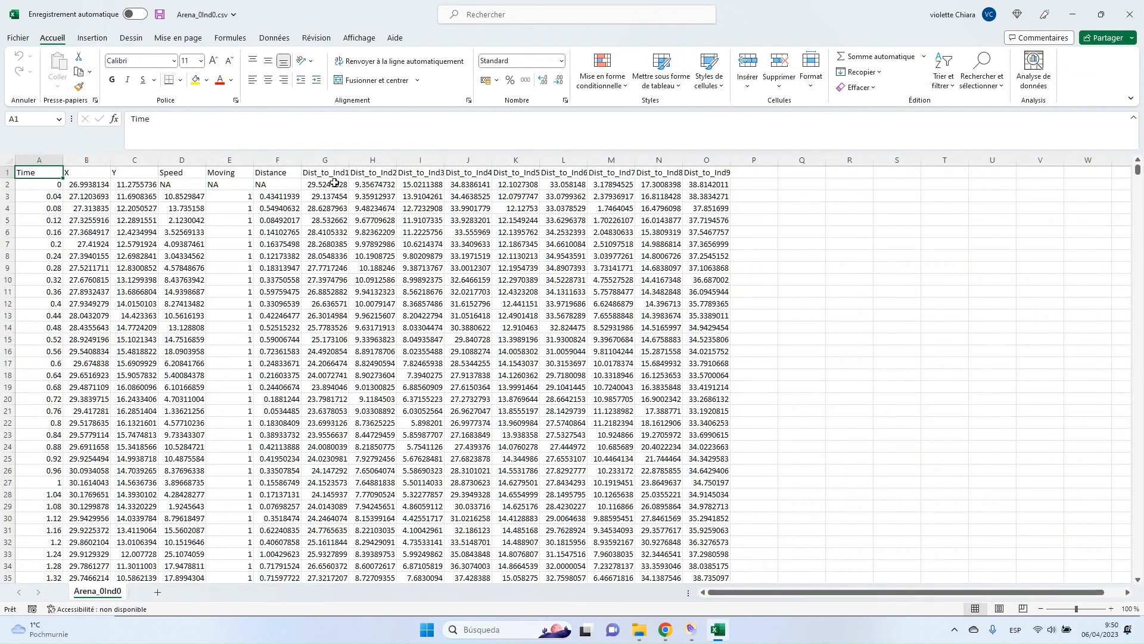
- Fit the widths of the Dist_to_Ind1 to Dist_to_Ind9 columns, examine the distances, and close the file without saving
drag(325, 160, 702, 161)
double_click(683, 160)
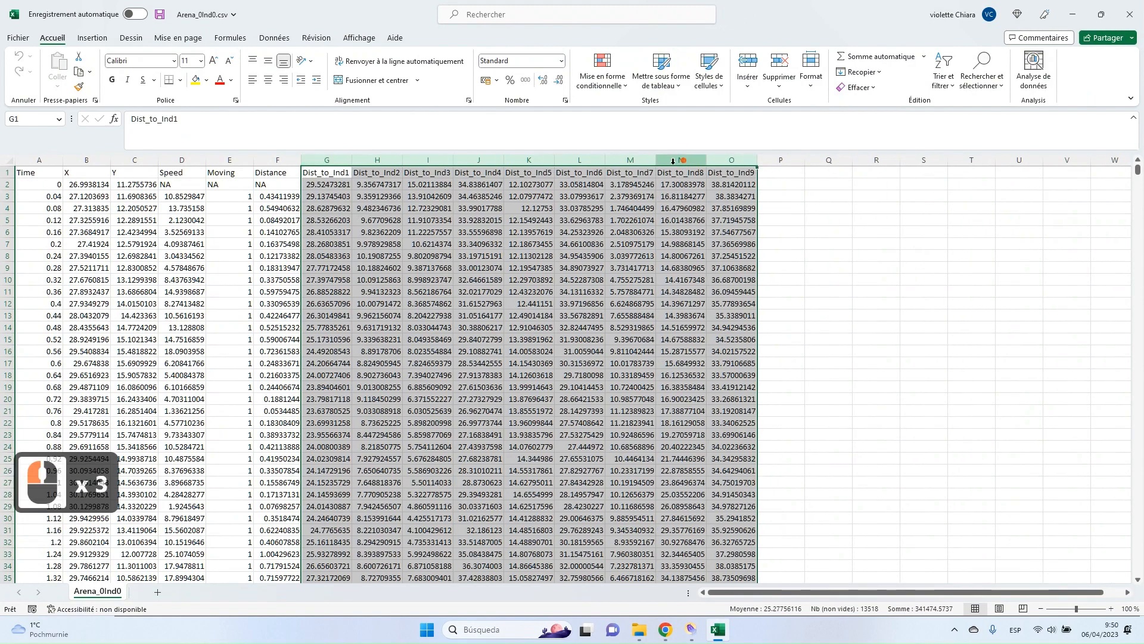
click(659, 231)
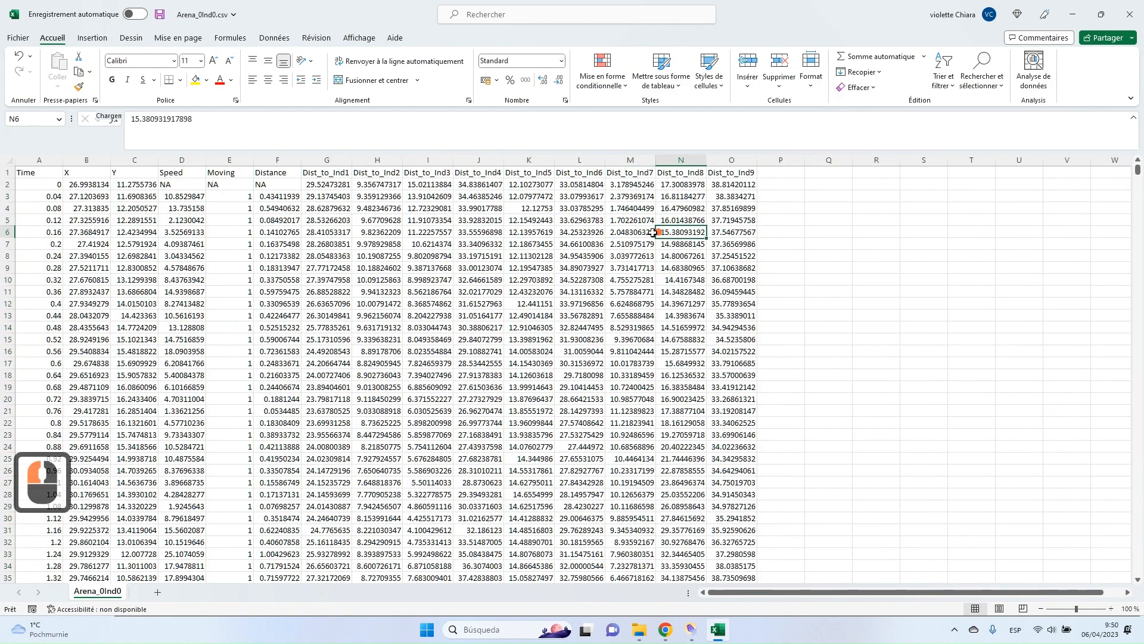
drag(1137, 176, 996, 215)
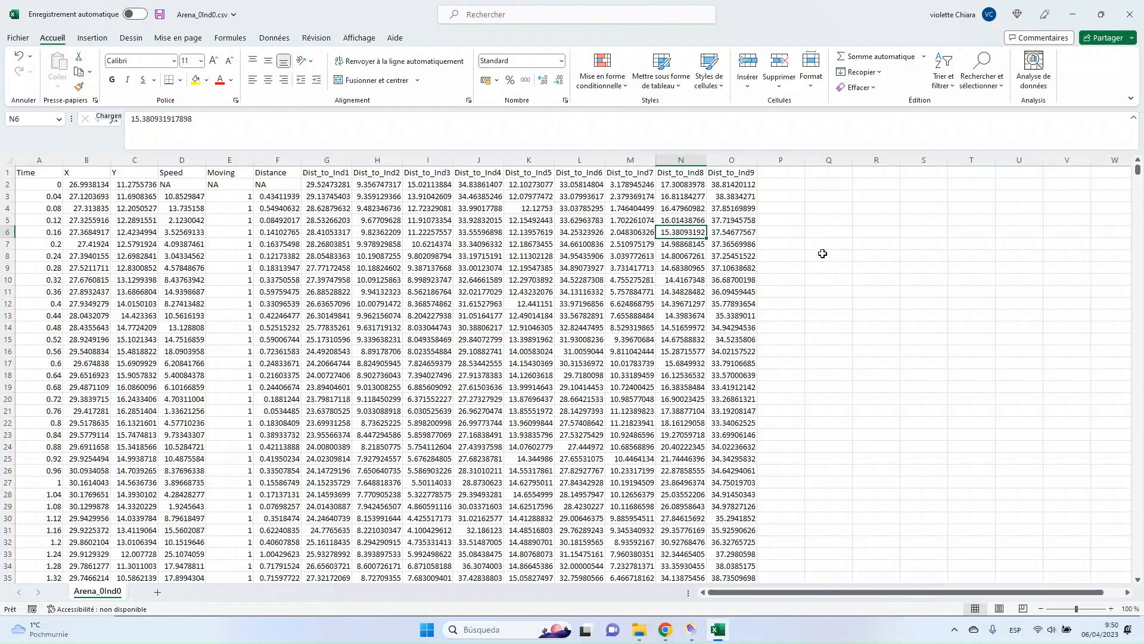
click(1129, 13)
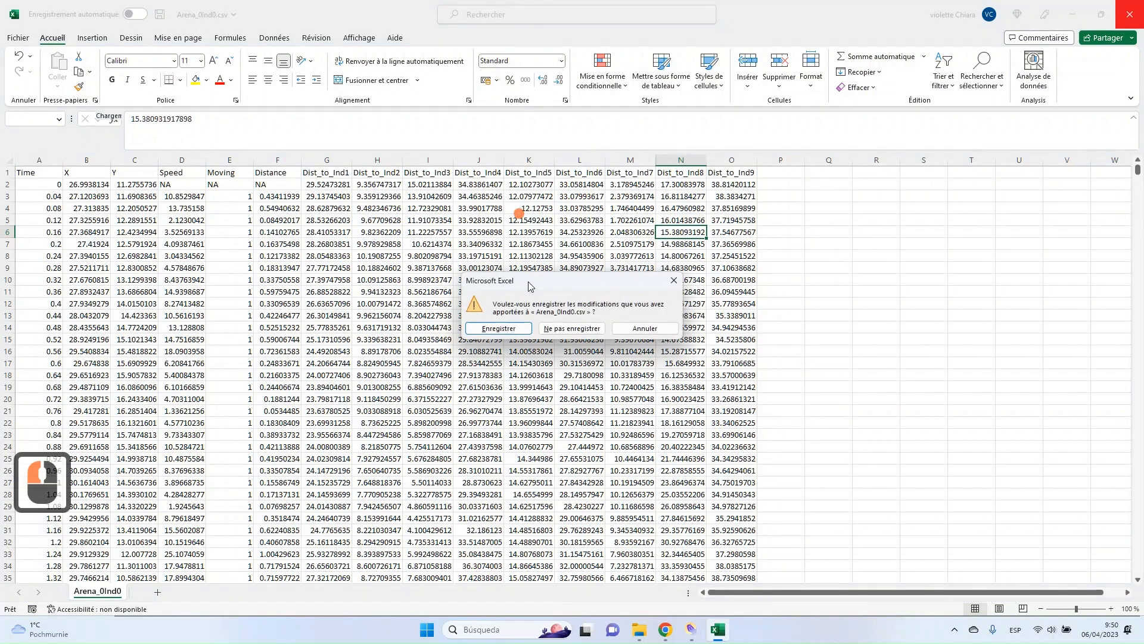
click(571, 329)
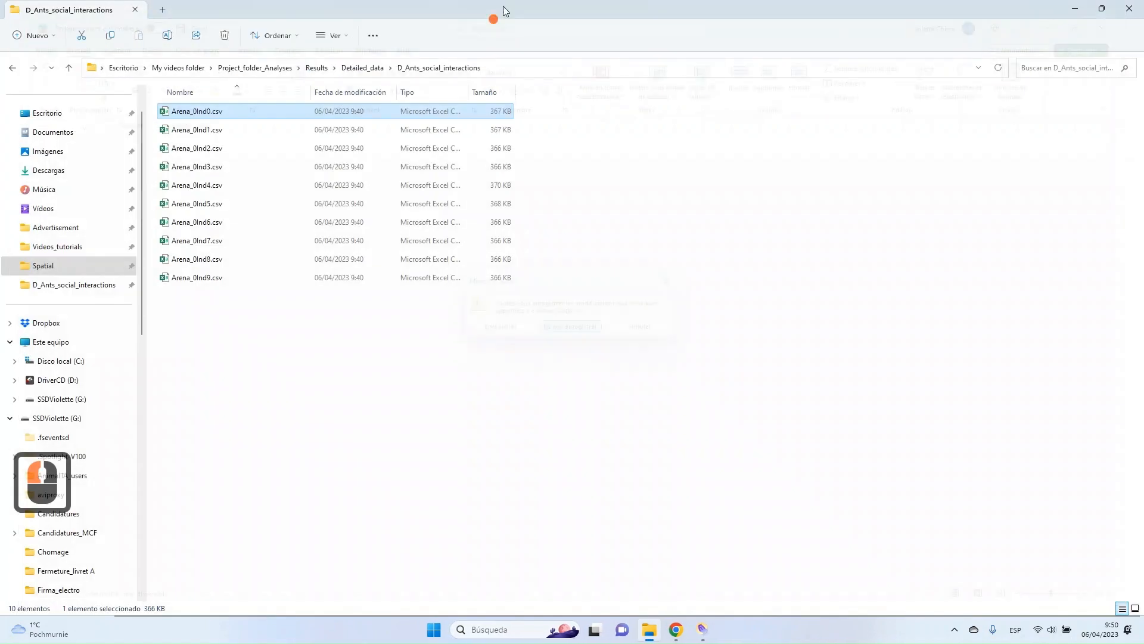
- Go back up to the Results folder and close the file browser to return to the AnimalTA project
click(365, 69)
click(311, 69)
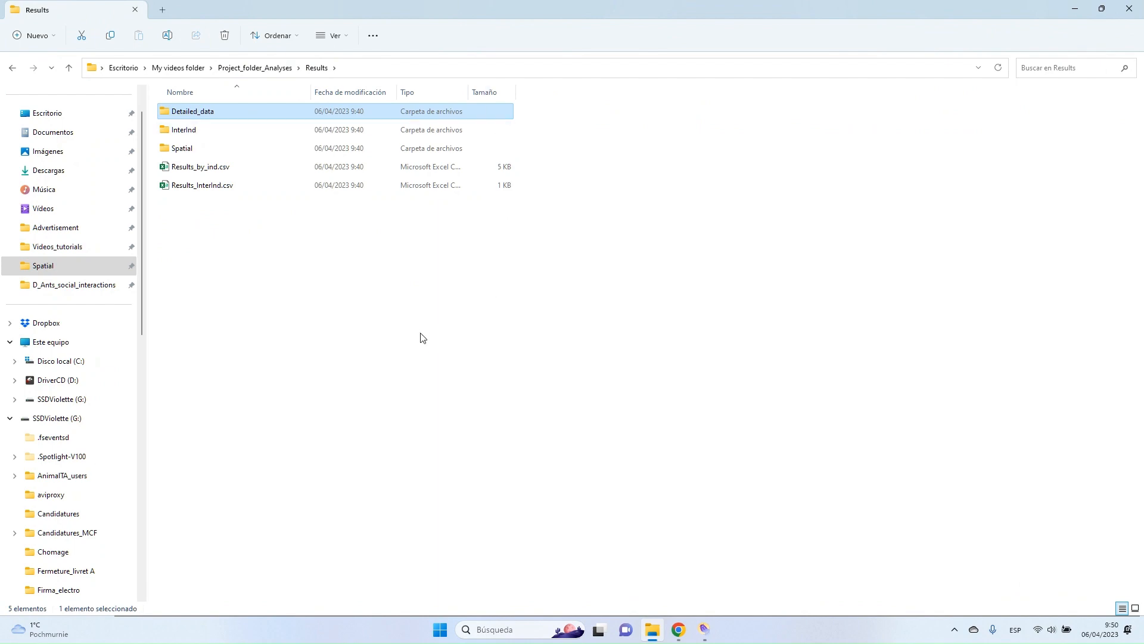
click(1129, 9)
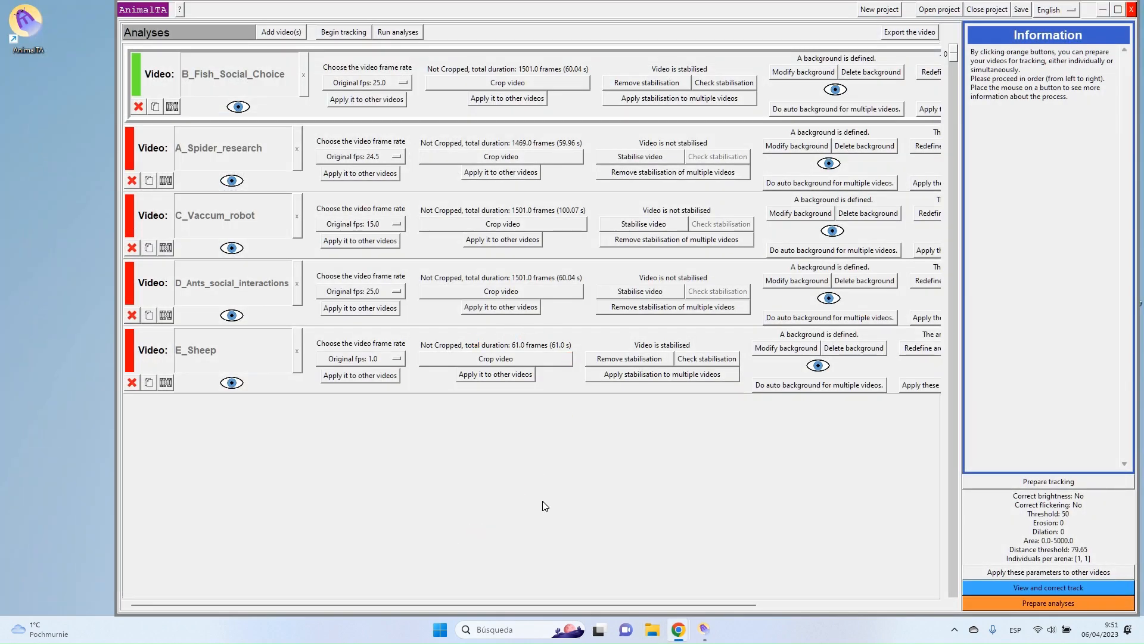